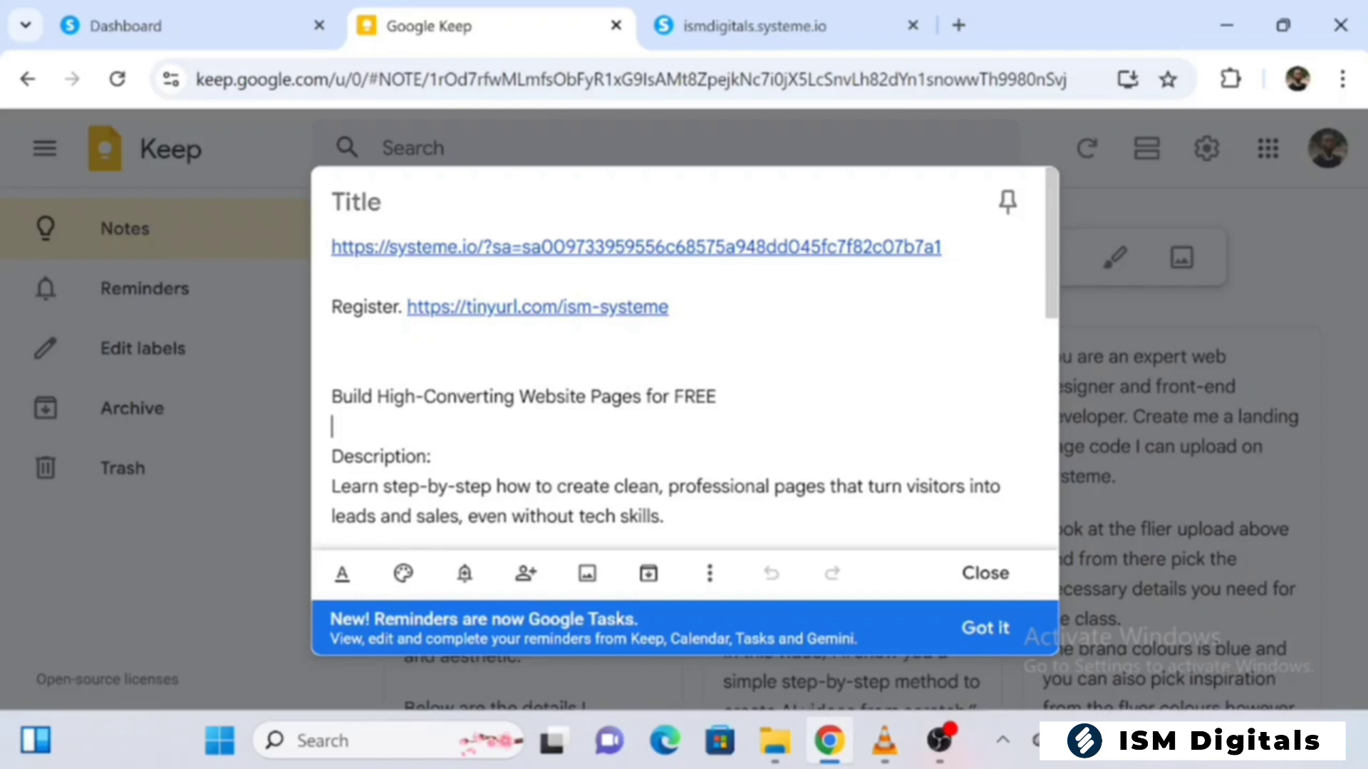
# Open the Professional Flyer Designs sample website from the samples page and look through its opening sections
pyautogui.moveTo(1053, 257); pyautogui.dragTo(1019, 263)
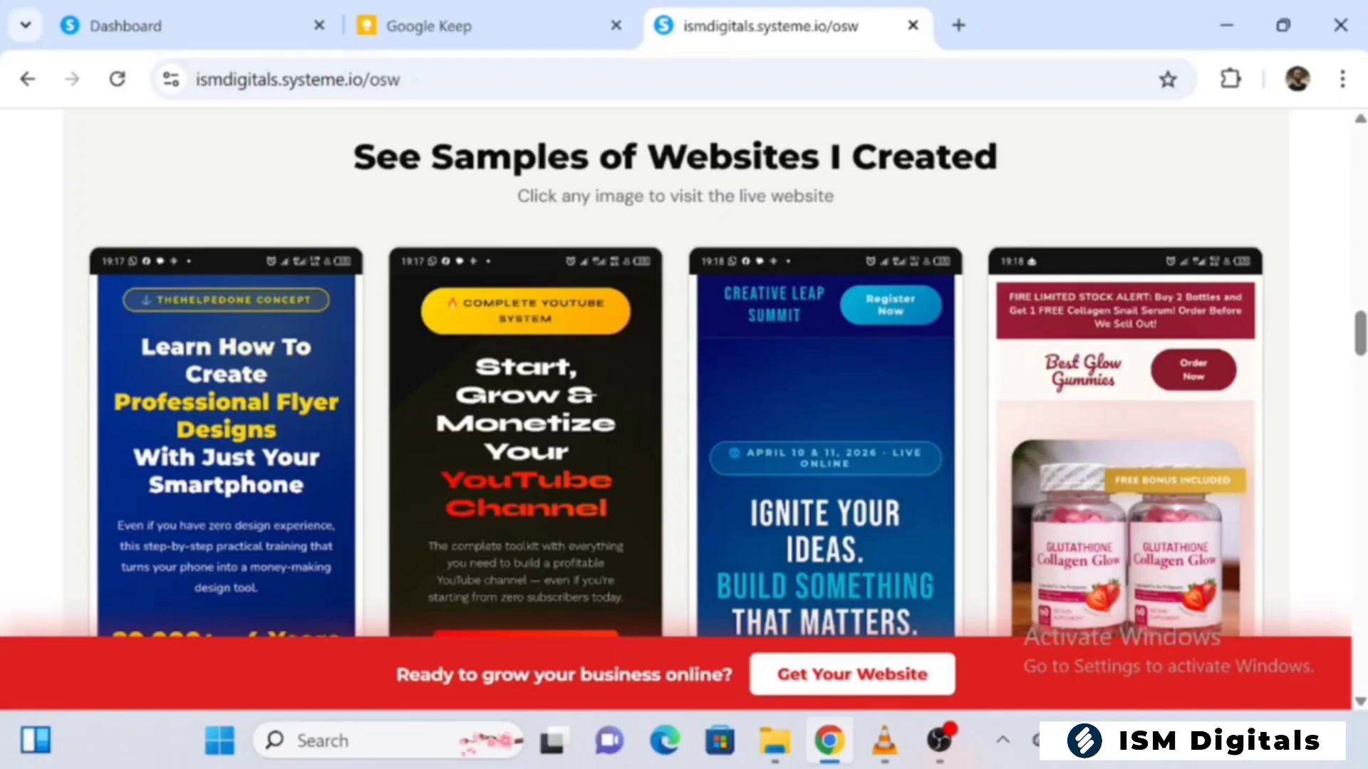
pyautogui.click(271, 395)
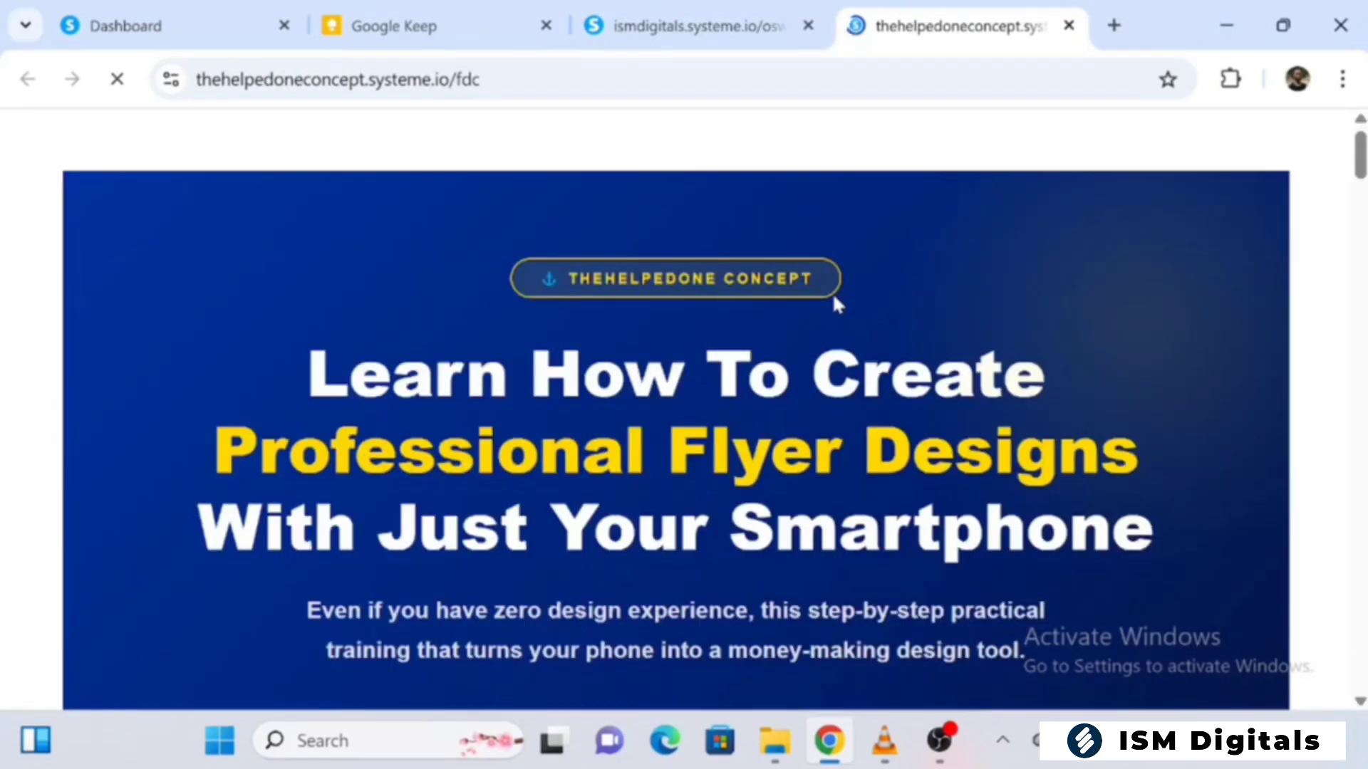
pyautogui.scroll(-4, 838, 305)
pyautogui.scroll(-5, 838, 305)
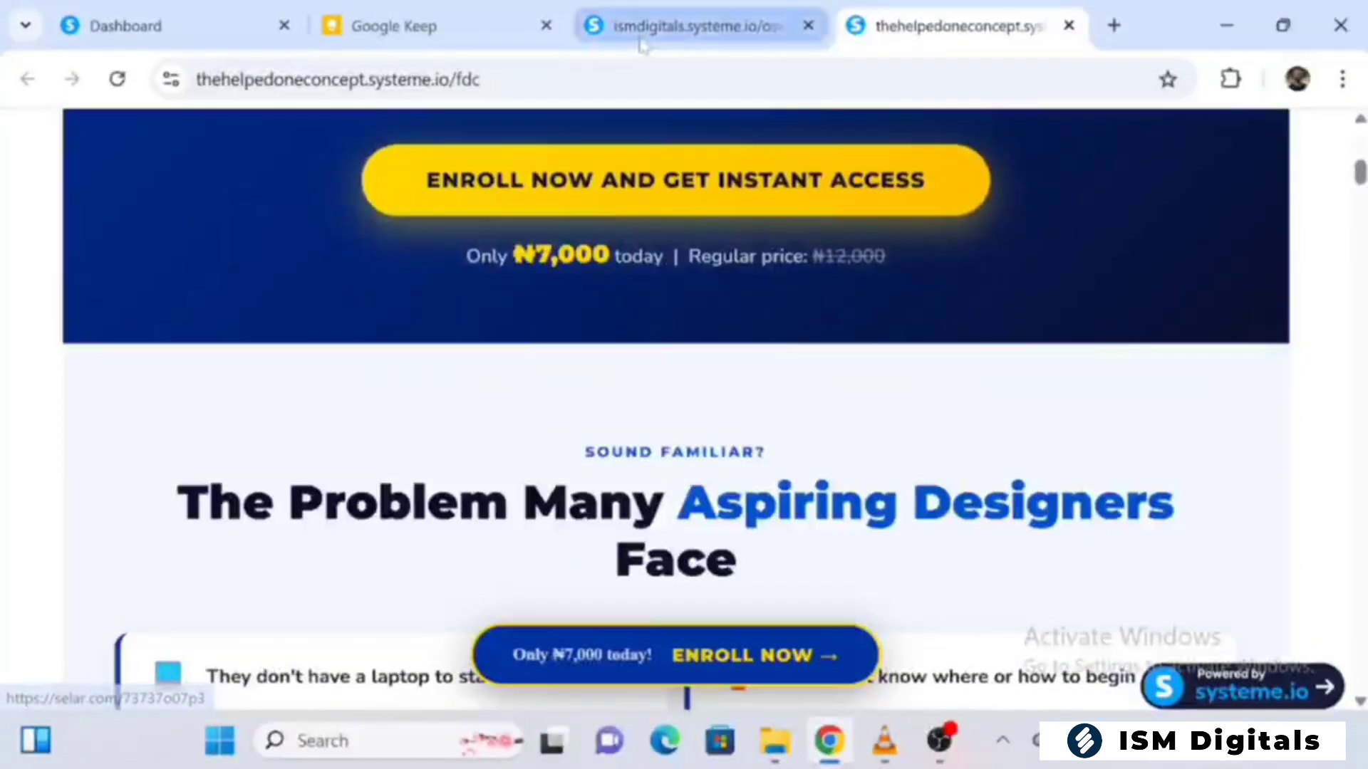
# Return to the samples page, open the Best Glow Gummies sample website and look through its upper sections
pyautogui.click(720, 27)
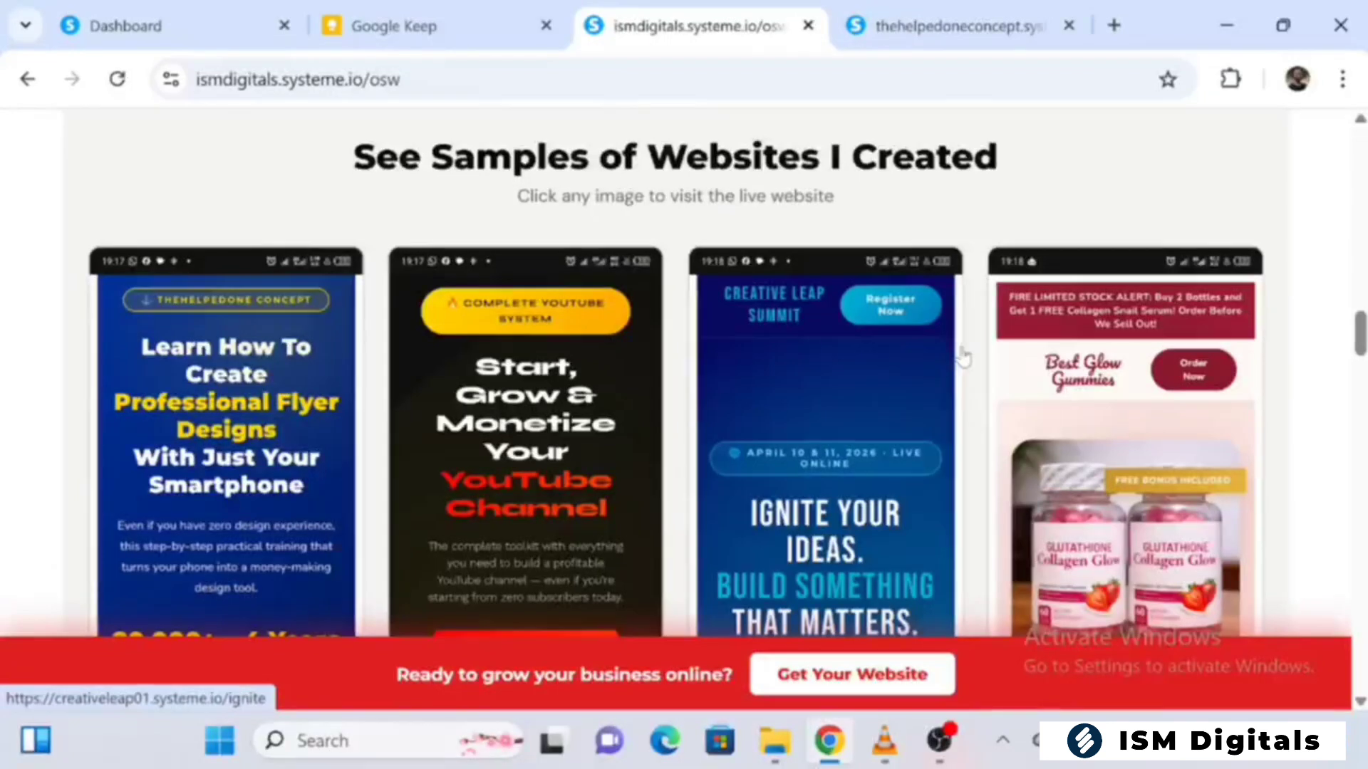
pyautogui.click(1090, 397)
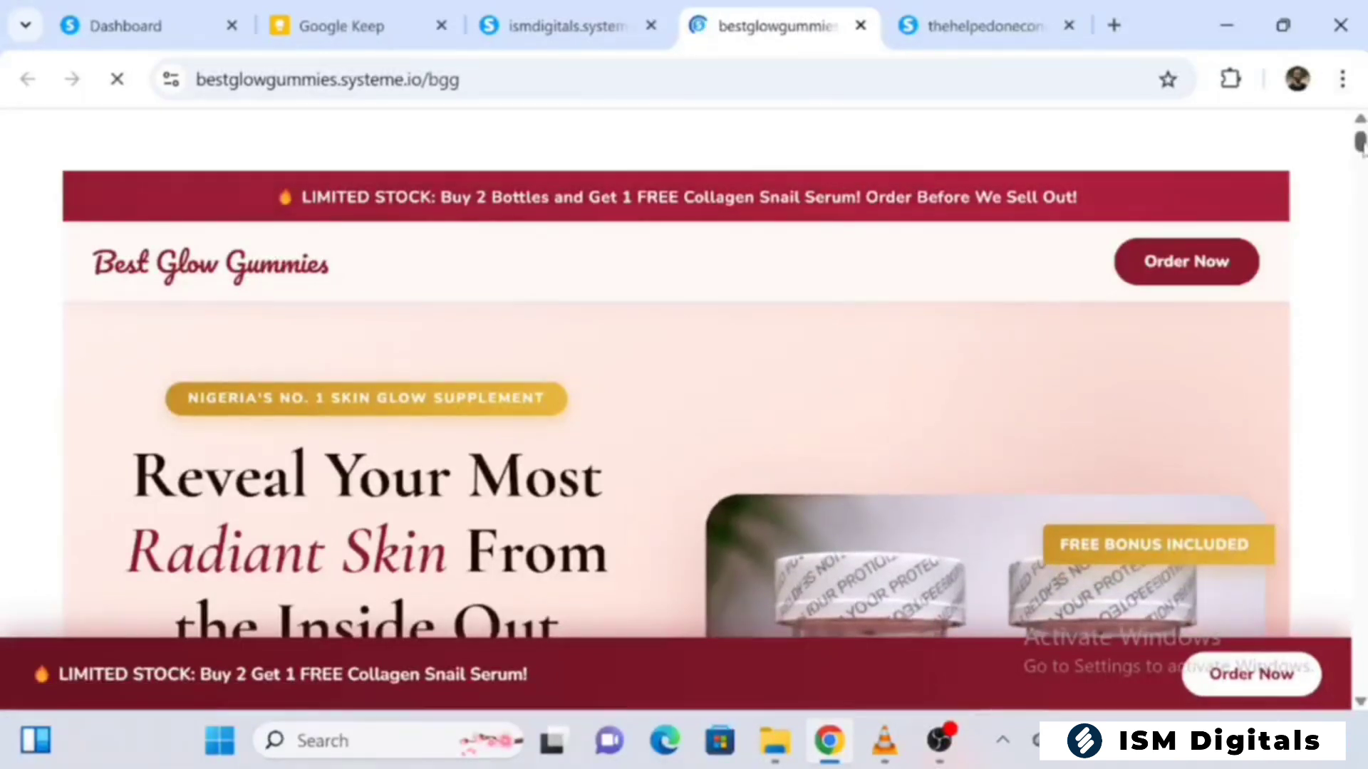
pyautogui.scroll(-10, 1328, 542)
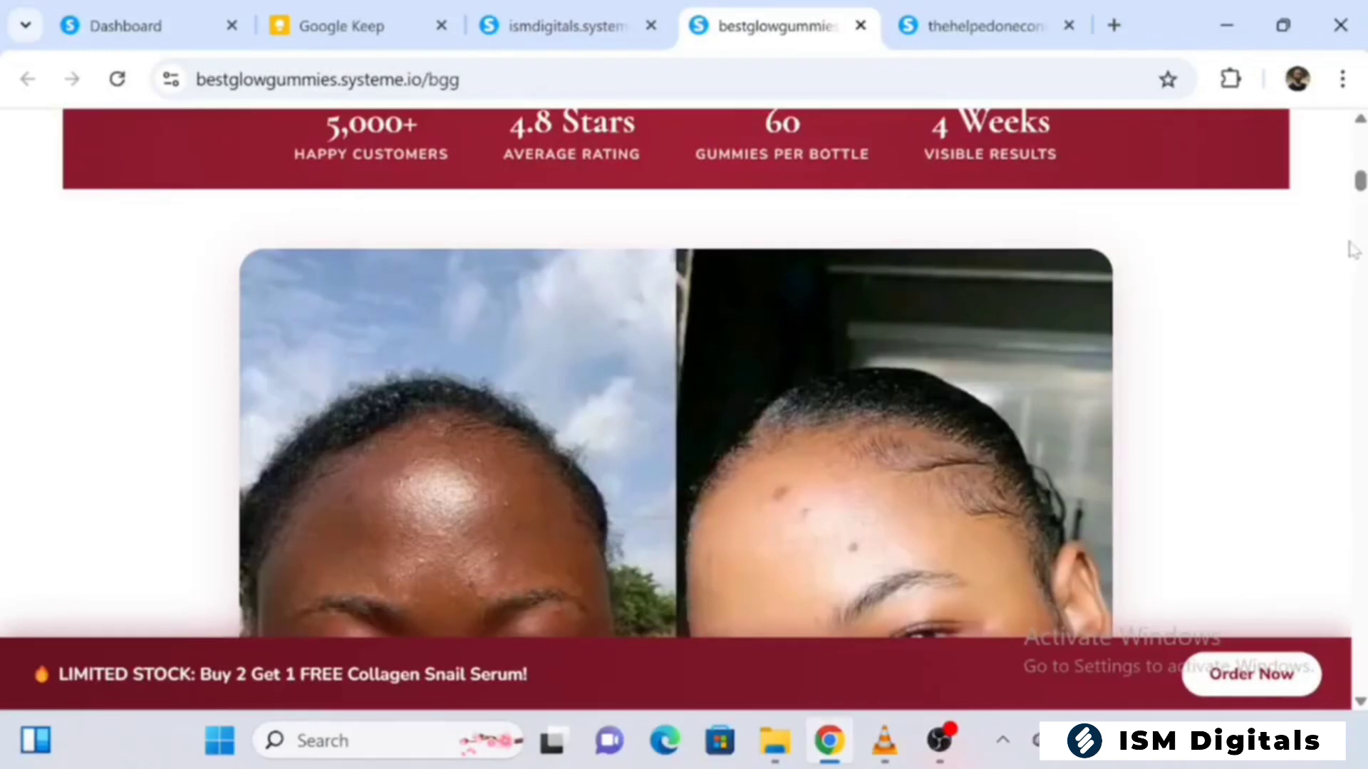
pyautogui.moveTo(1359, 183)
pyautogui.mouseDown()
pyautogui.moveTo(1361, 382)
pyautogui.moveTo(1360, 132)
pyautogui.mouseUp()
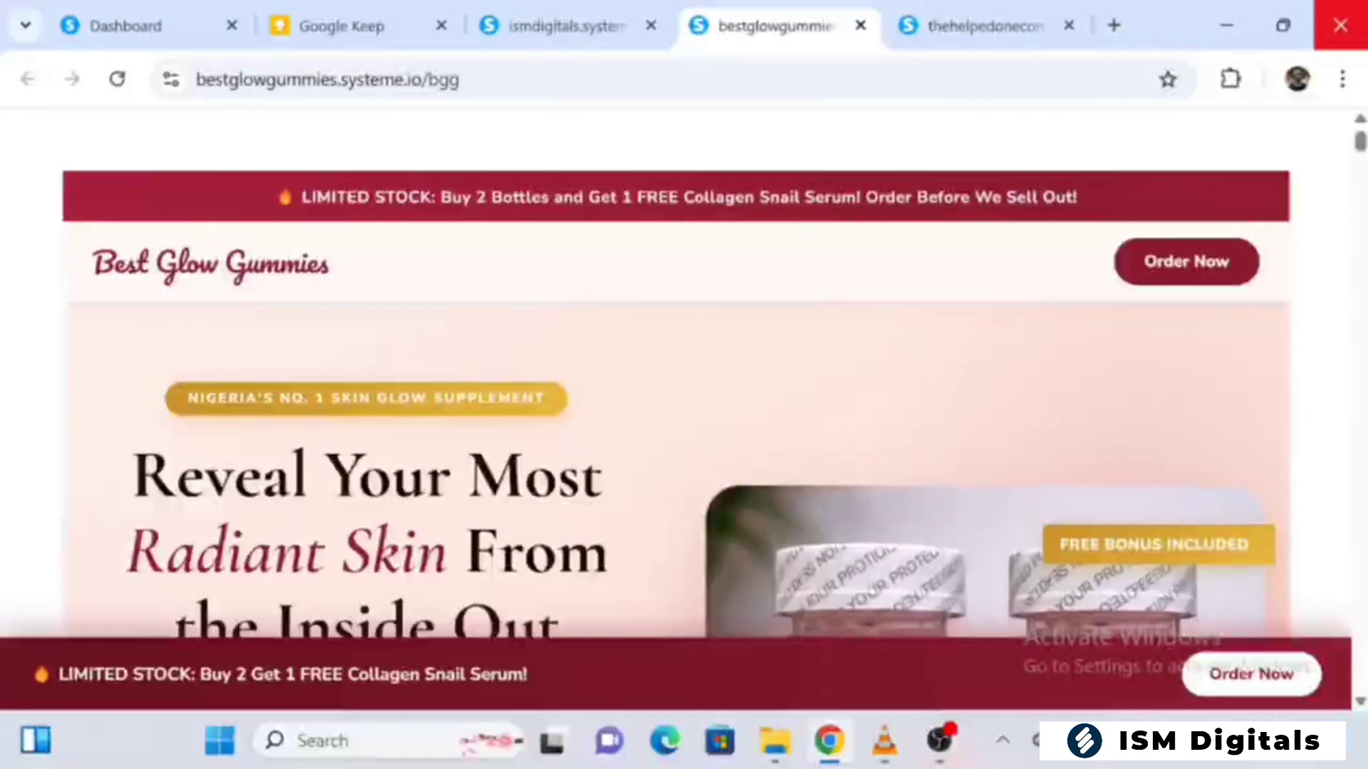
# Go to the order form of the Best Glow Gummies site and display the available package options
pyautogui.click(1209, 267)
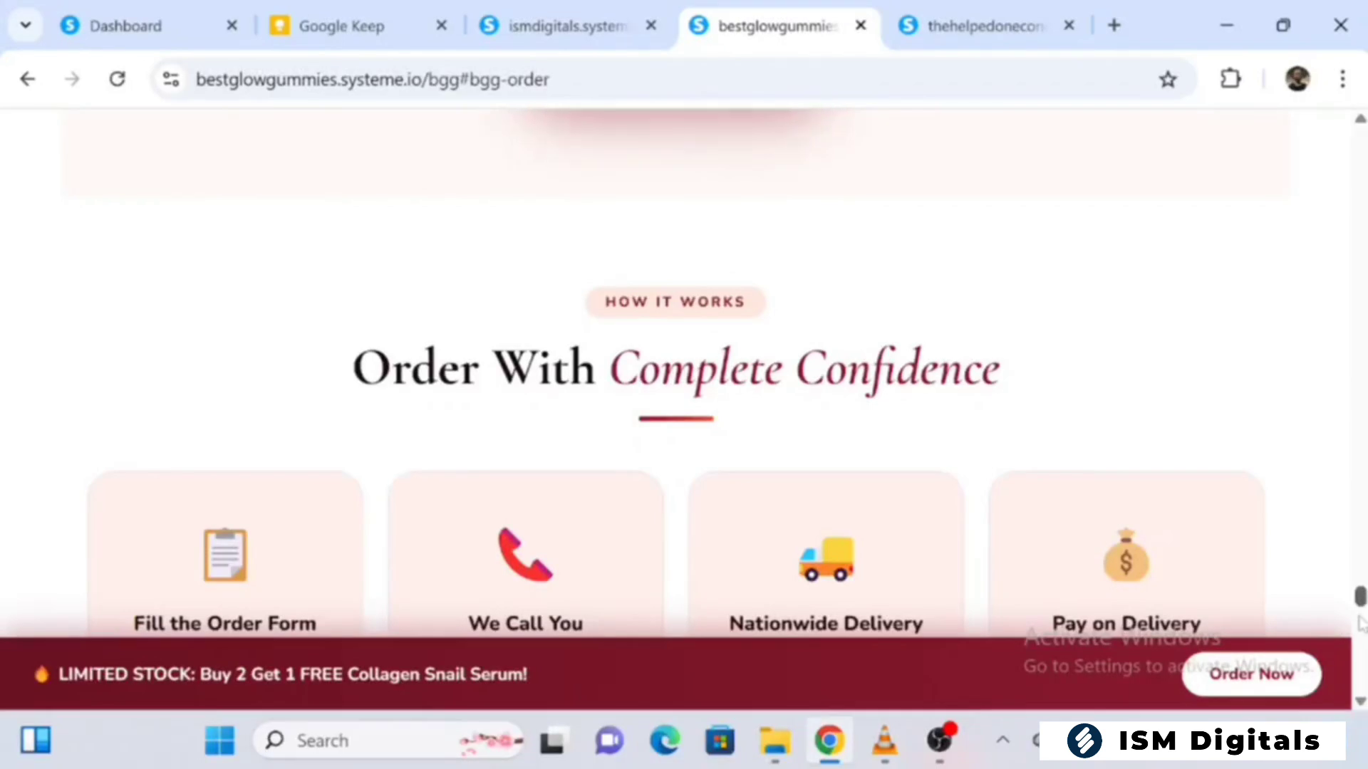
pyautogui.moveTo(1362, 597); pyautogui.dragTo(1362, 652)
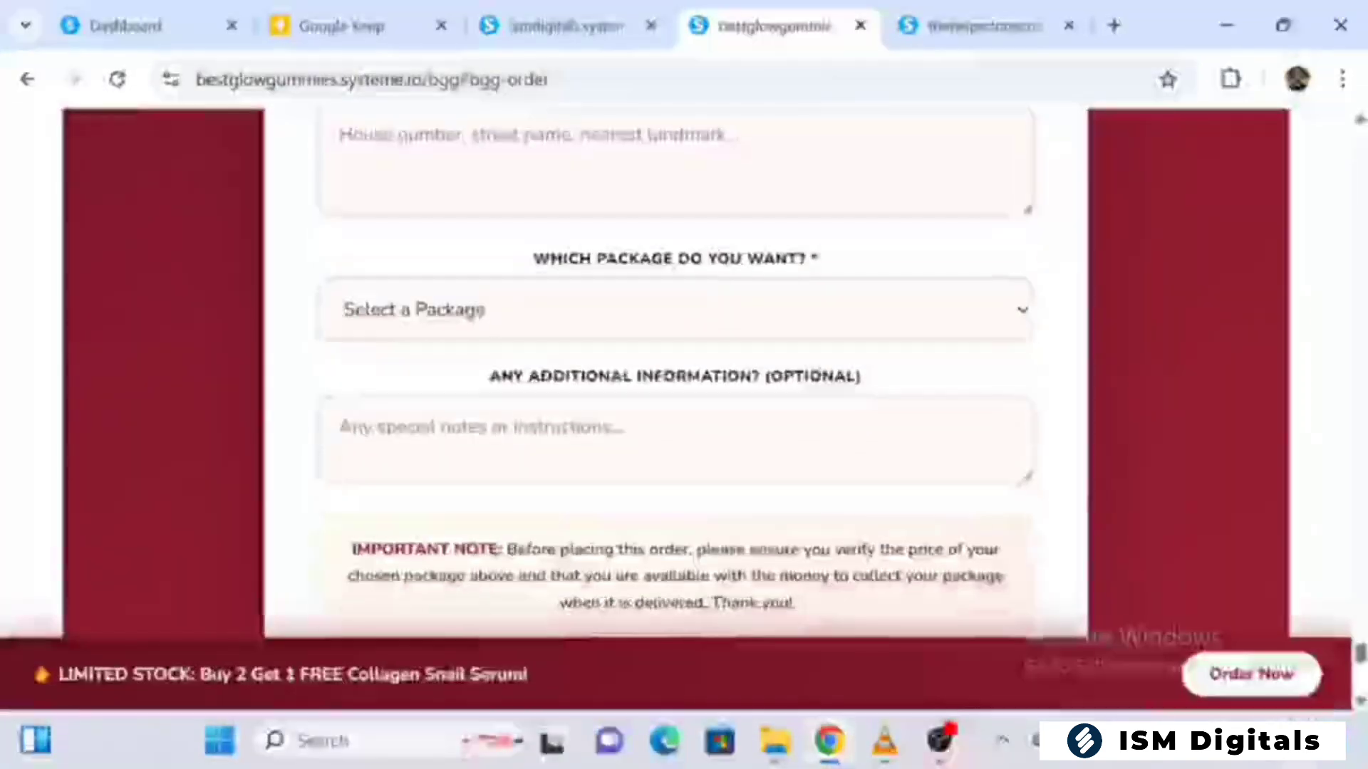
pyautogui.click(675, 310)
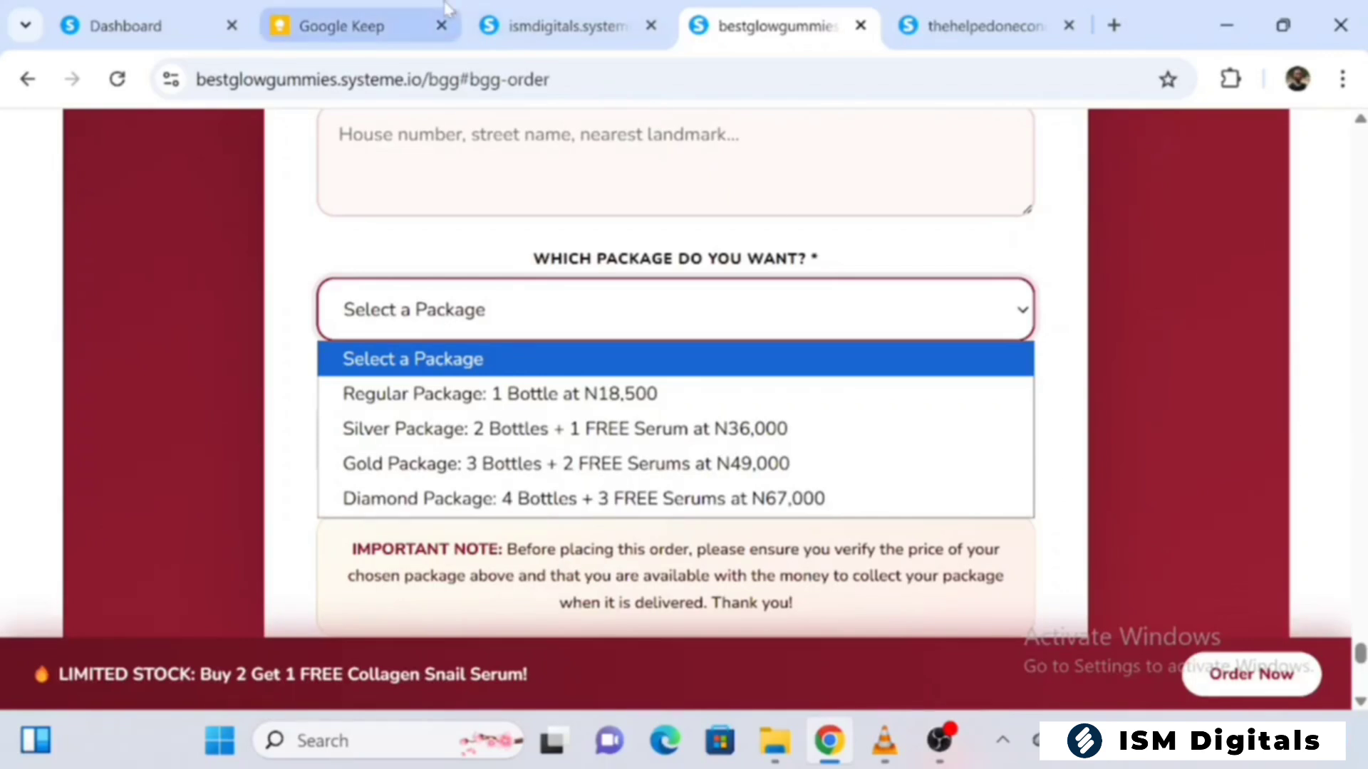
pyautogui.click(178, 18)
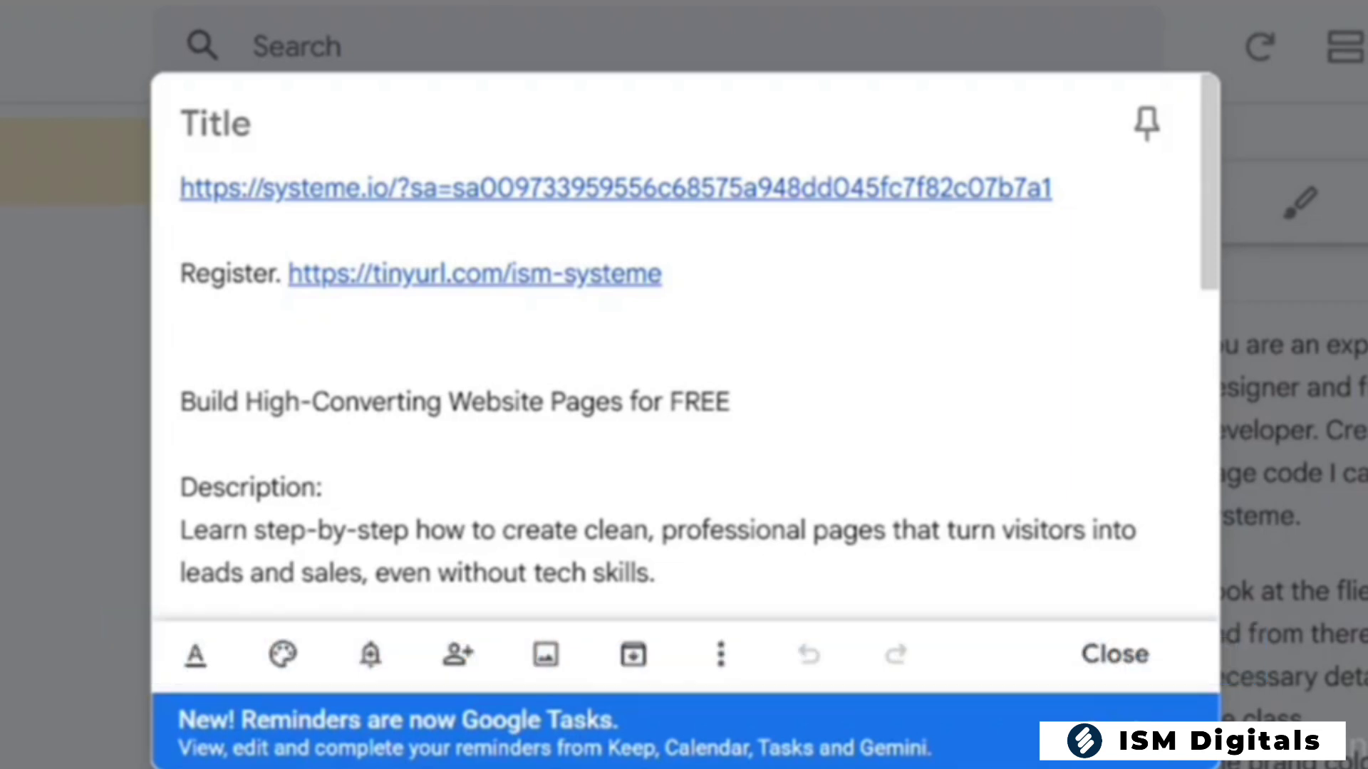
pyautogui.click(321, 275)
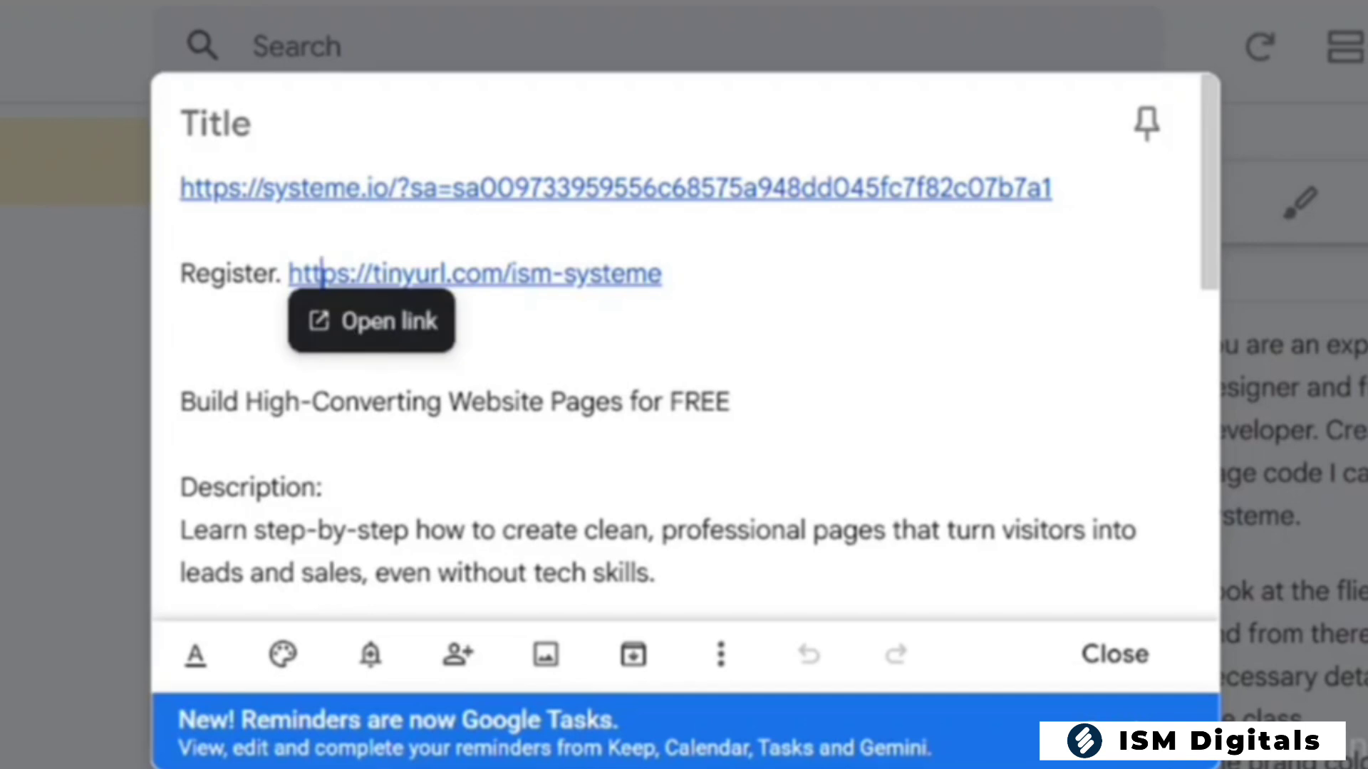
pyautogui.click(366, 321)
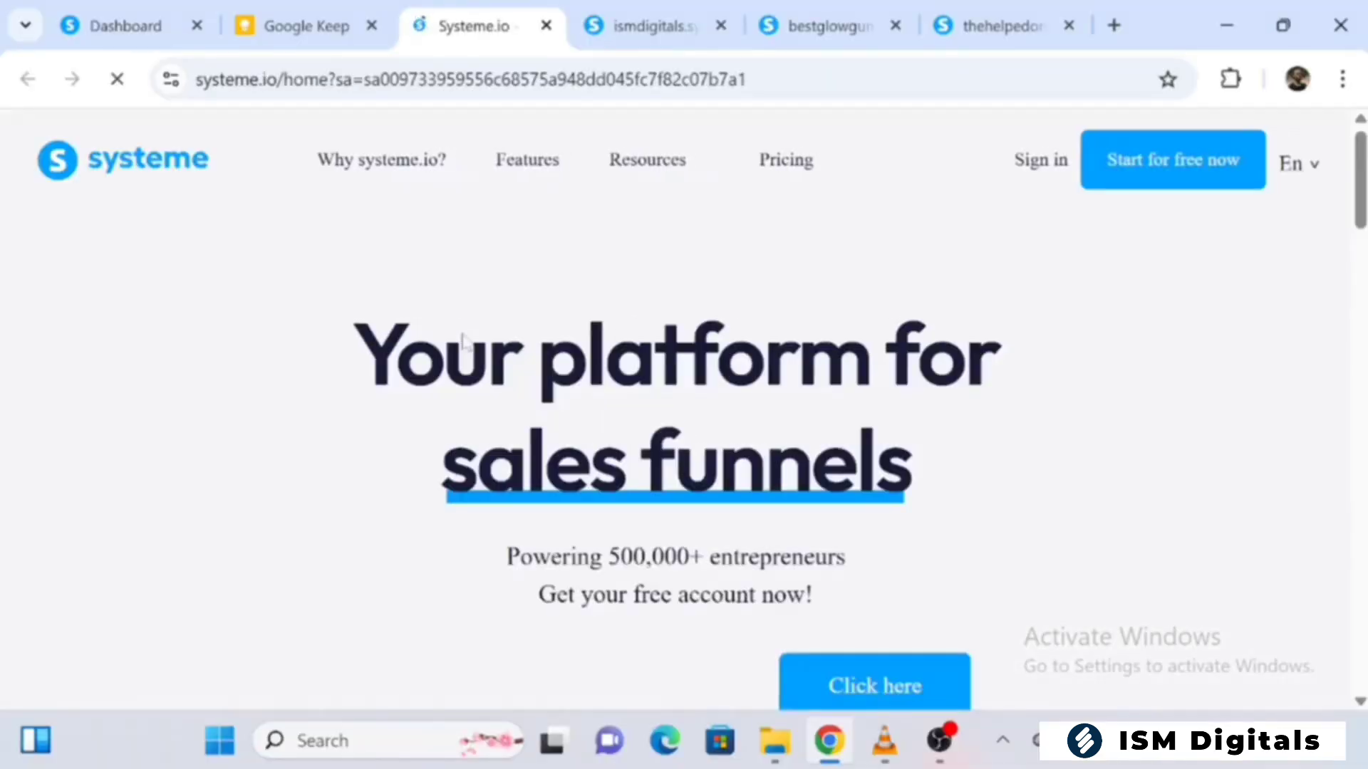
pyautogui.scroll(-5, 463, 342)
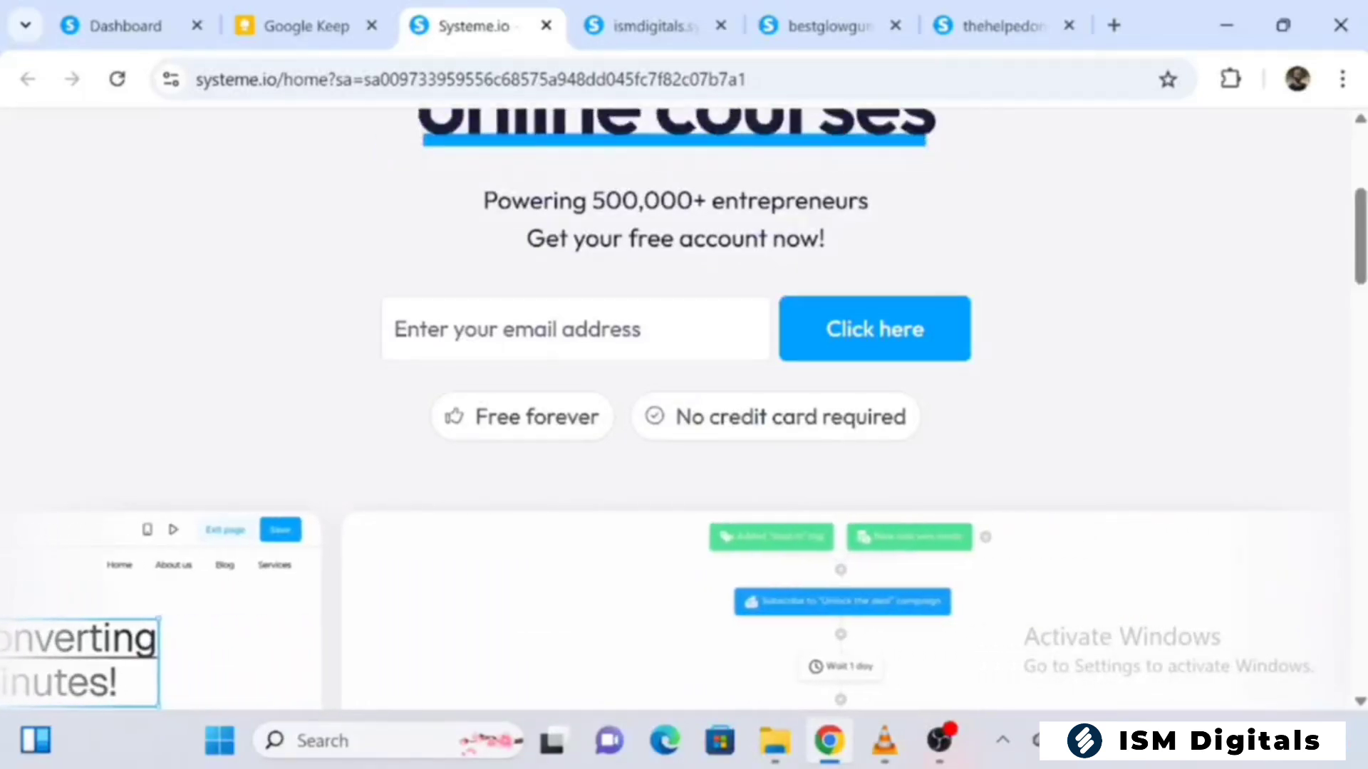
pyautogui.click(546, 25)
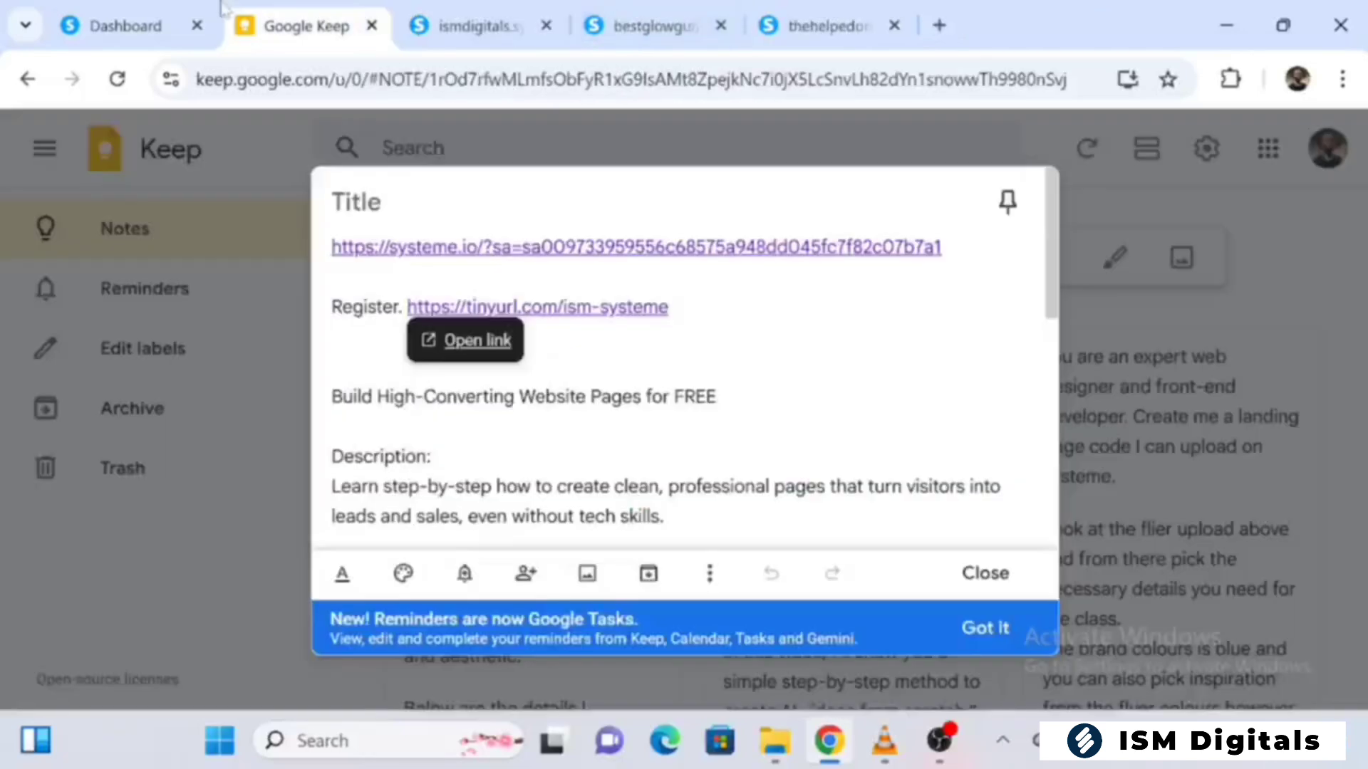
# Switch to the systeme.io dashboard and open the list of sales funnels
pyautogui.click(166, 18)
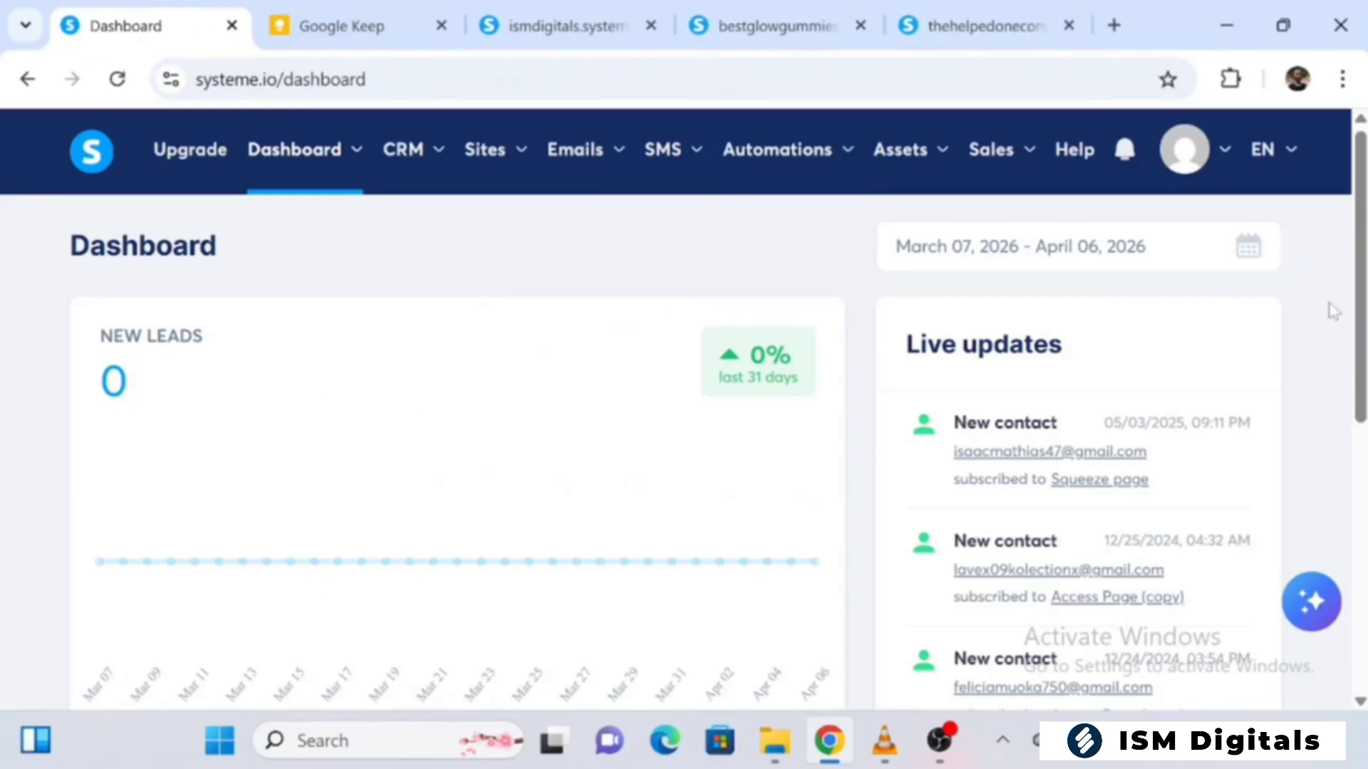
pyautogui.moveTo(1221, 154)
pyautogui.moveTo(523, 162)
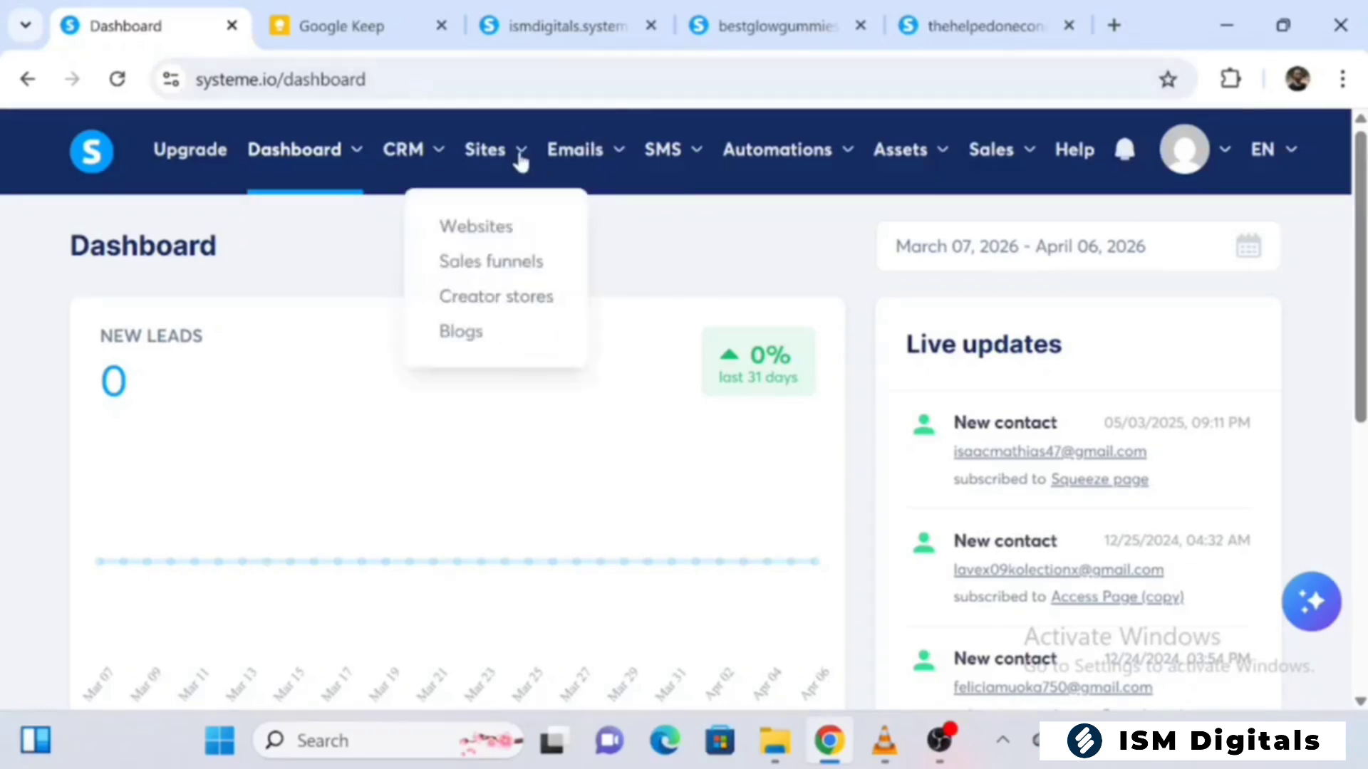
pyautogui.click(498, 270)
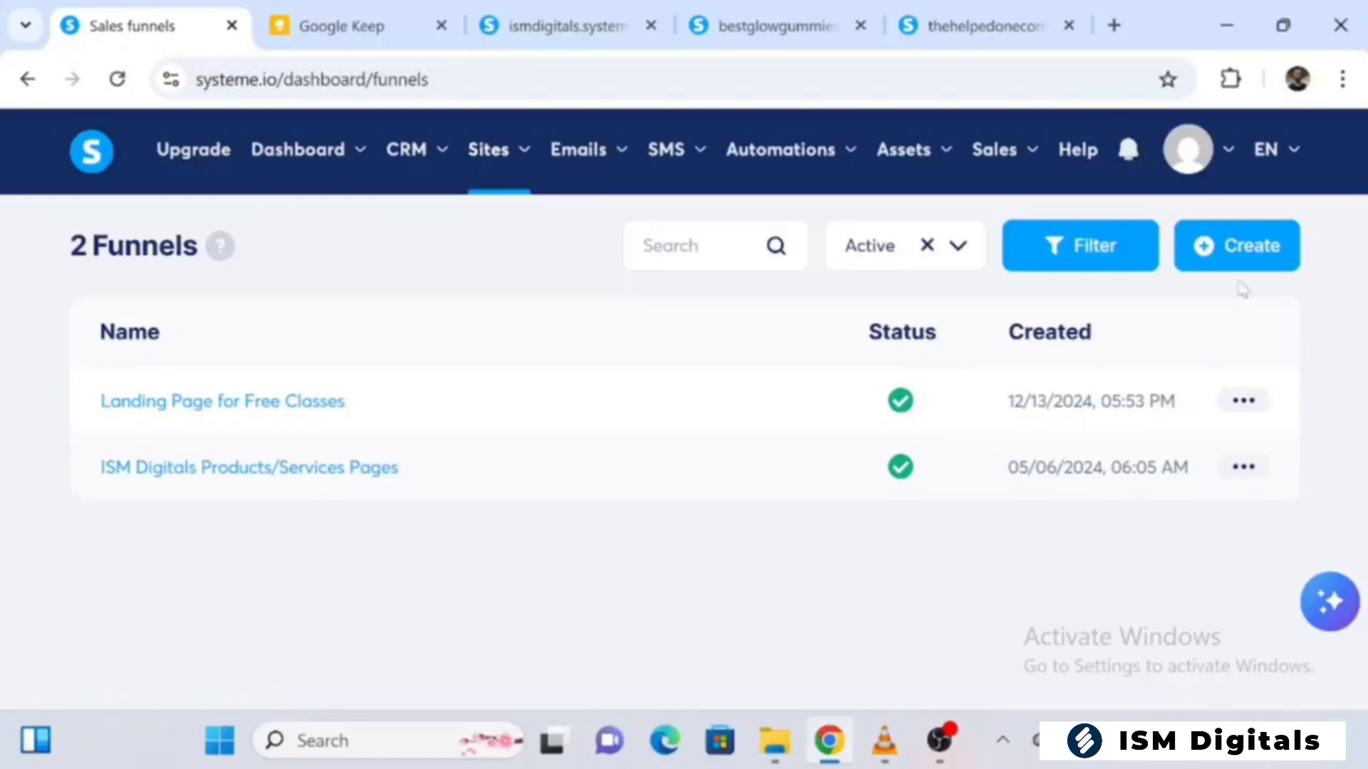
# Create a funnel named Tutorials with the Custom goal and save it
pyautogui.moveTo(1262, 187)
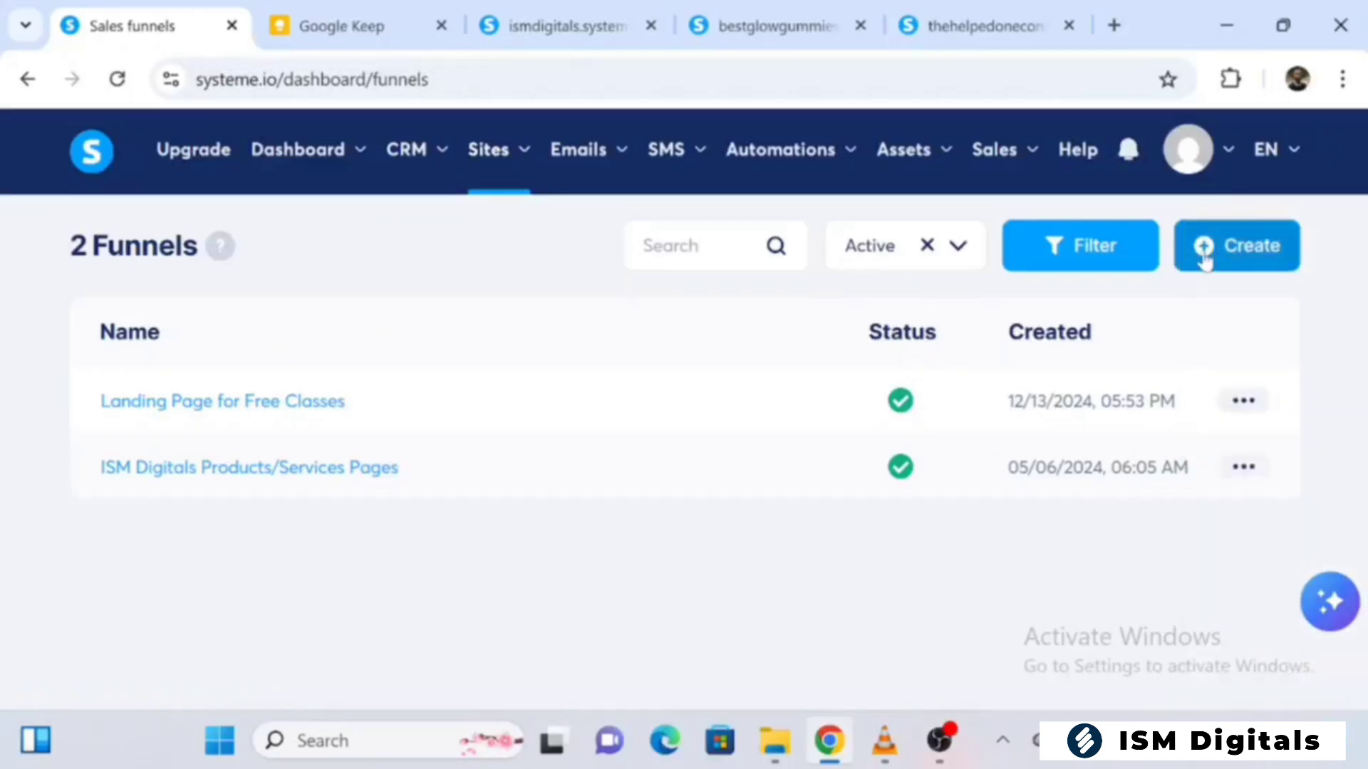
pyautogui.click(1204, 260)
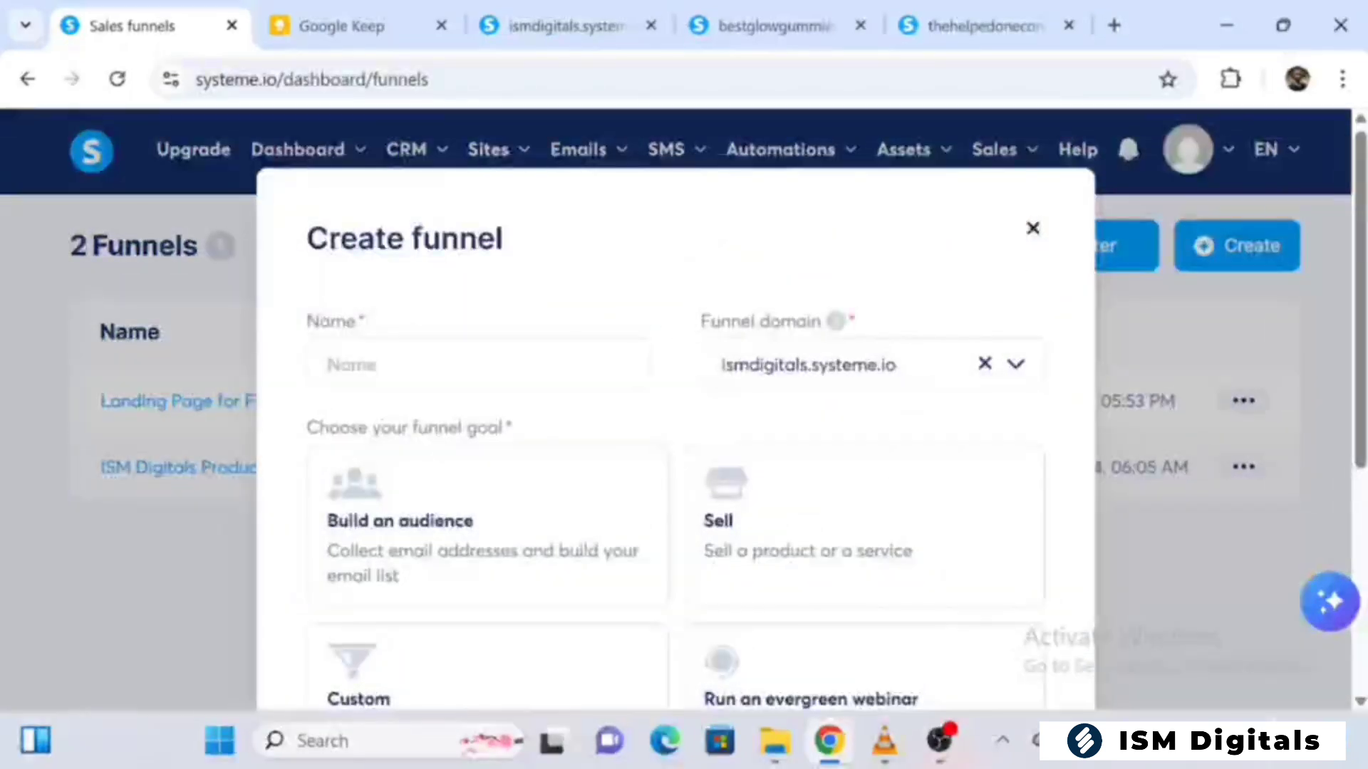
pyautogui.click(478, 365)
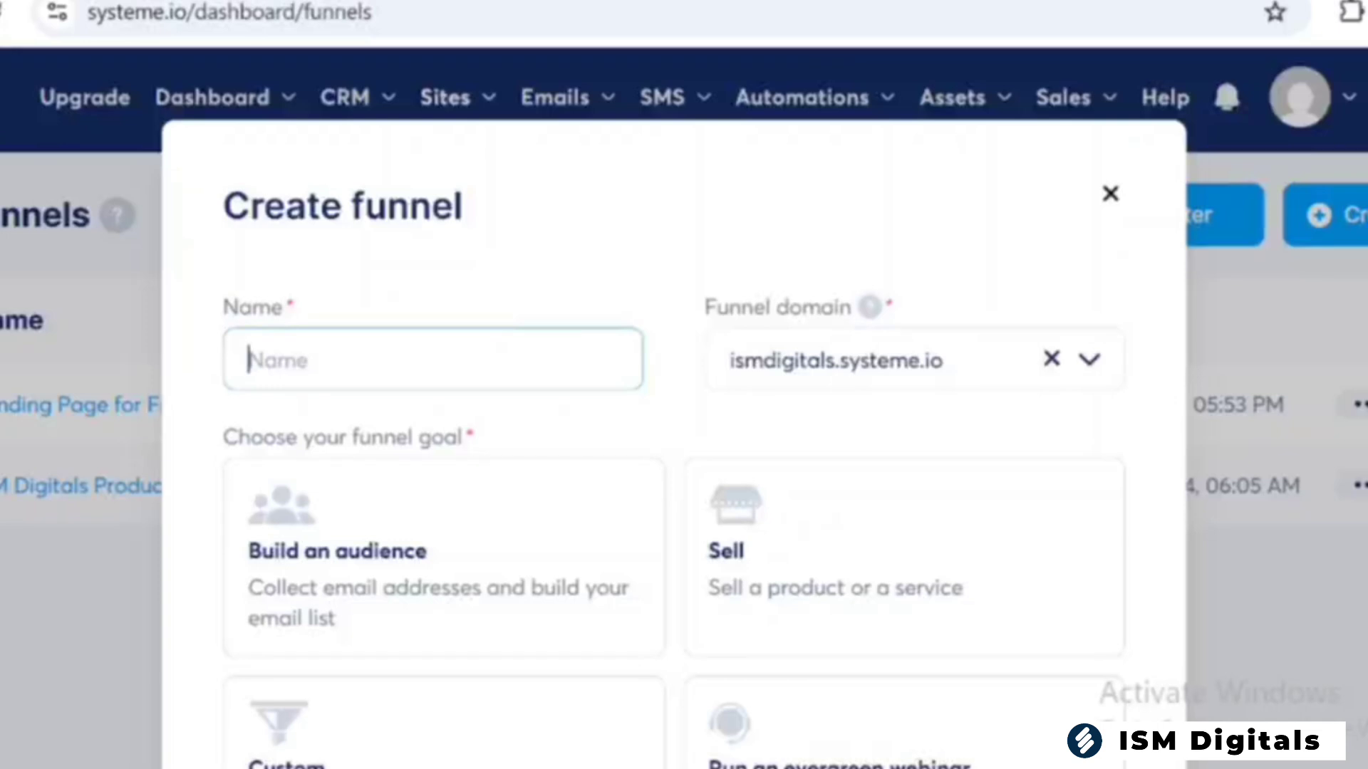
pyautogui.write('Tutu')
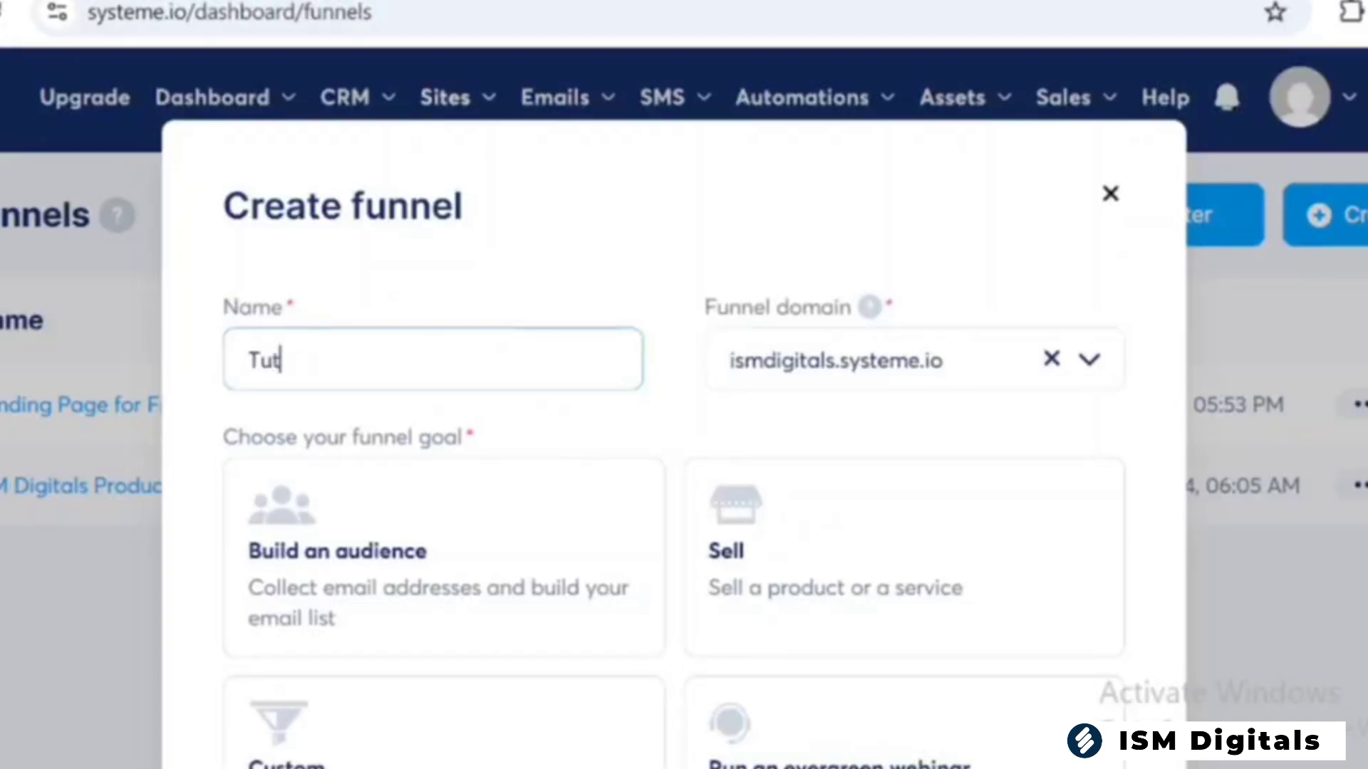
pyautogui.write('orials')
pyautogui.scroll(-1, 674, 427)
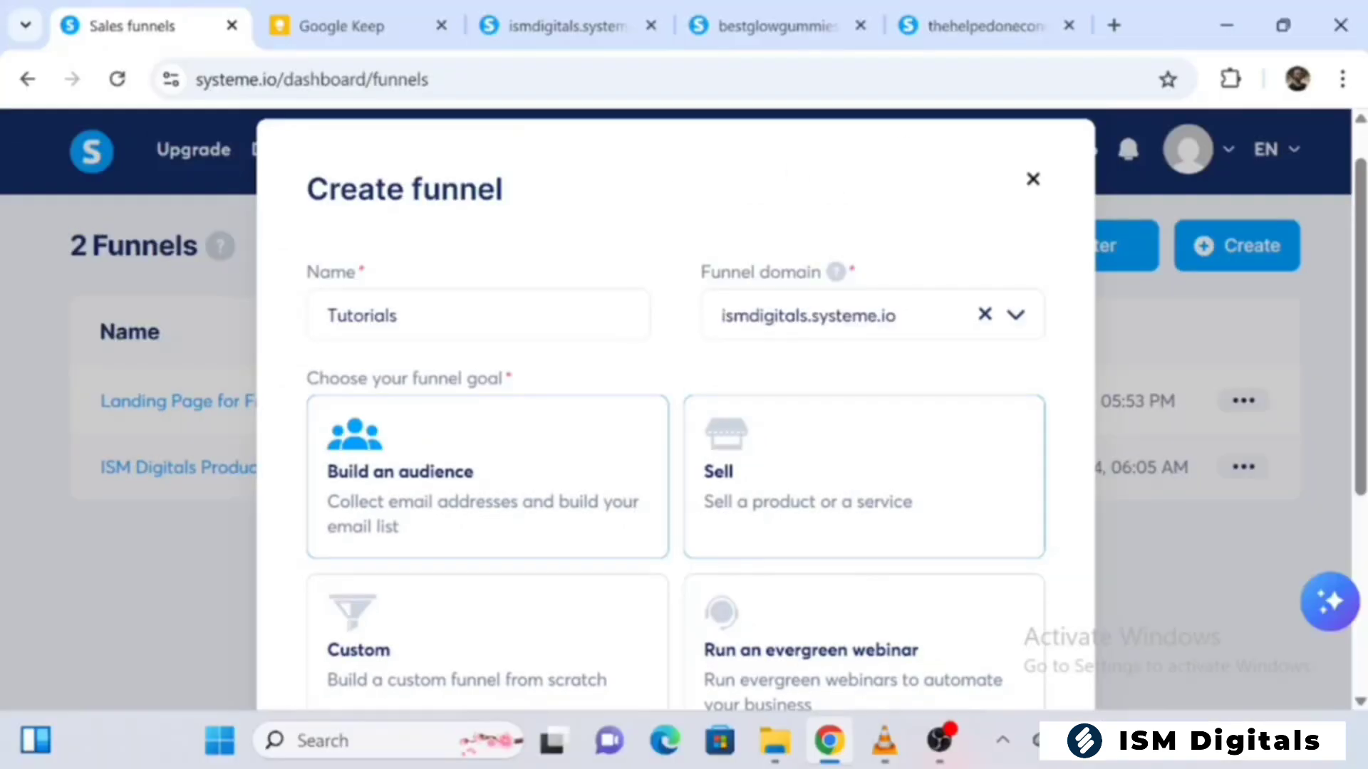
pyautogui.click(488, 632)
pyautogui.scroll(-4, 675, 427)
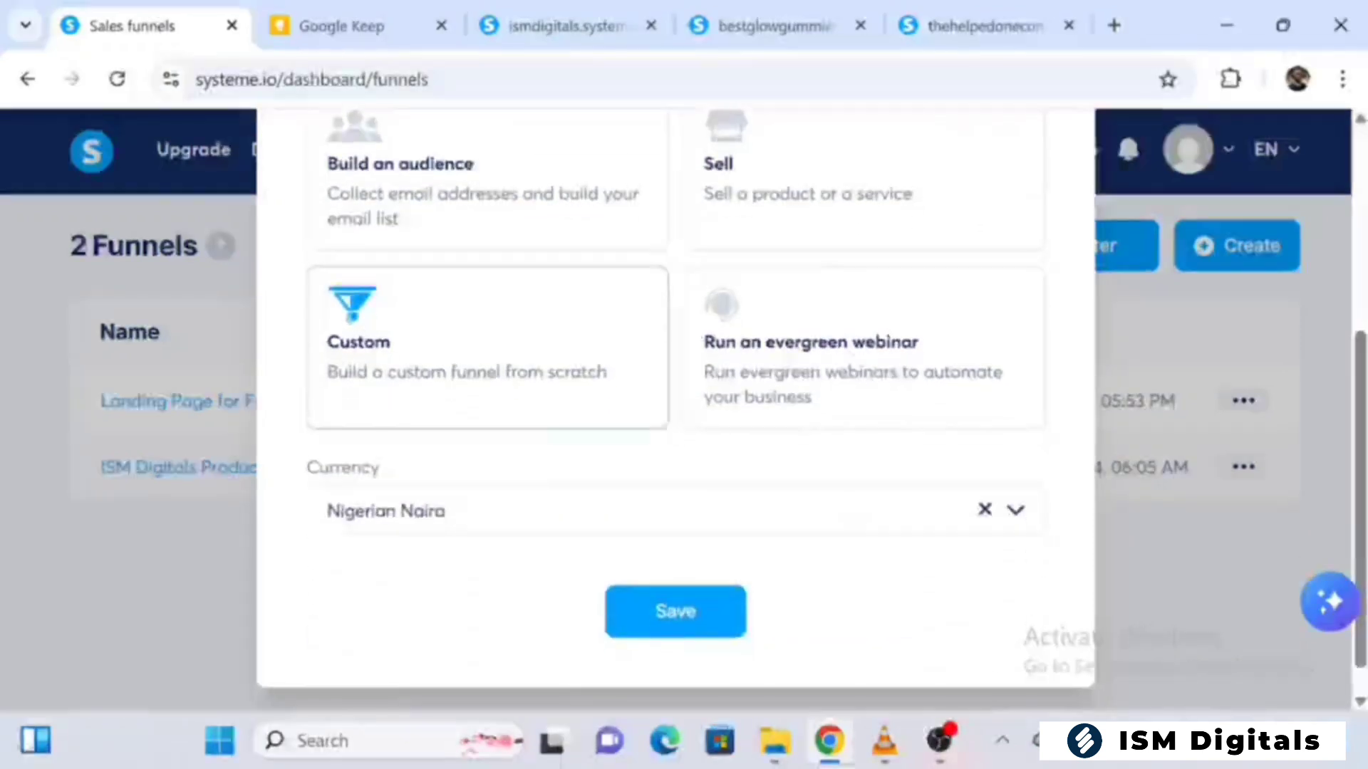
pyautogui.click(681, 634)
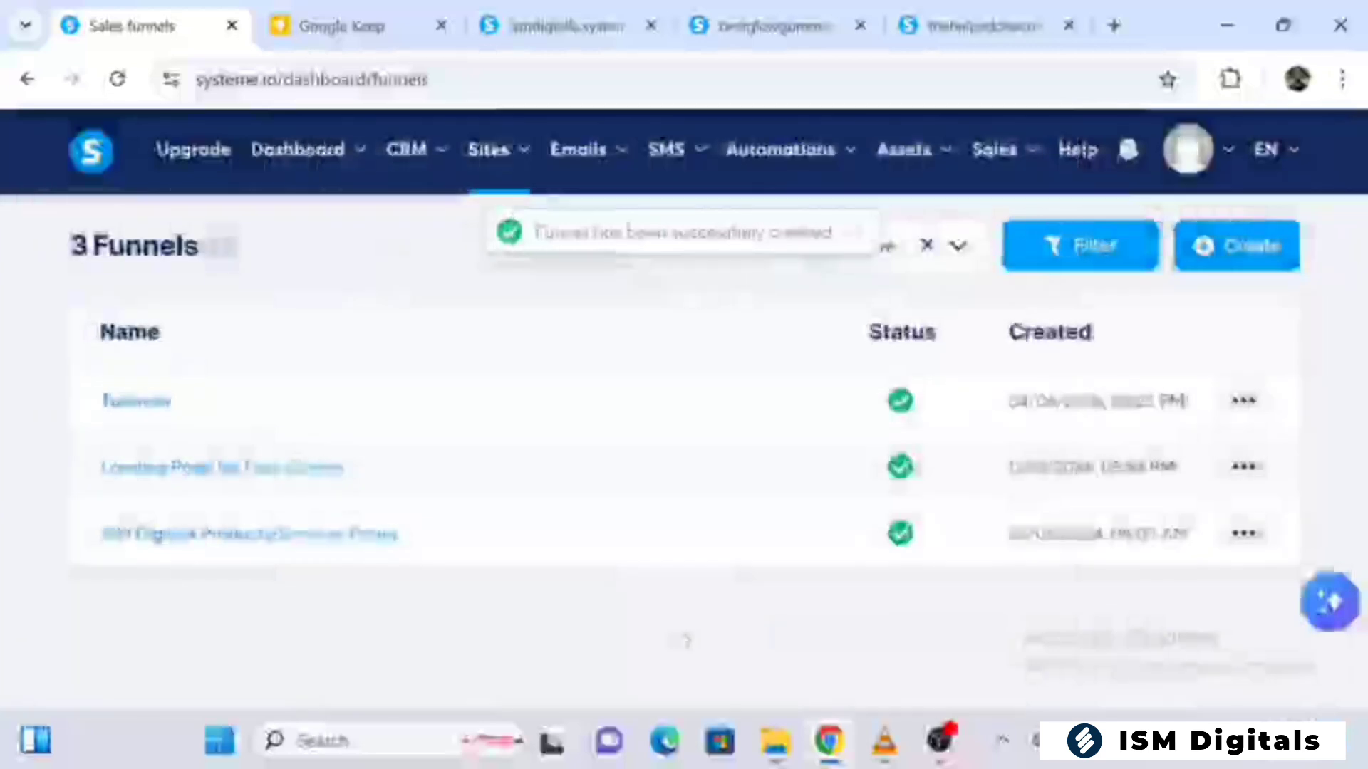
# Add a step named Tutorial Page to the Tutorials funnel, with type Sales page and Start from scratch
pyautogui.click(164, 403)
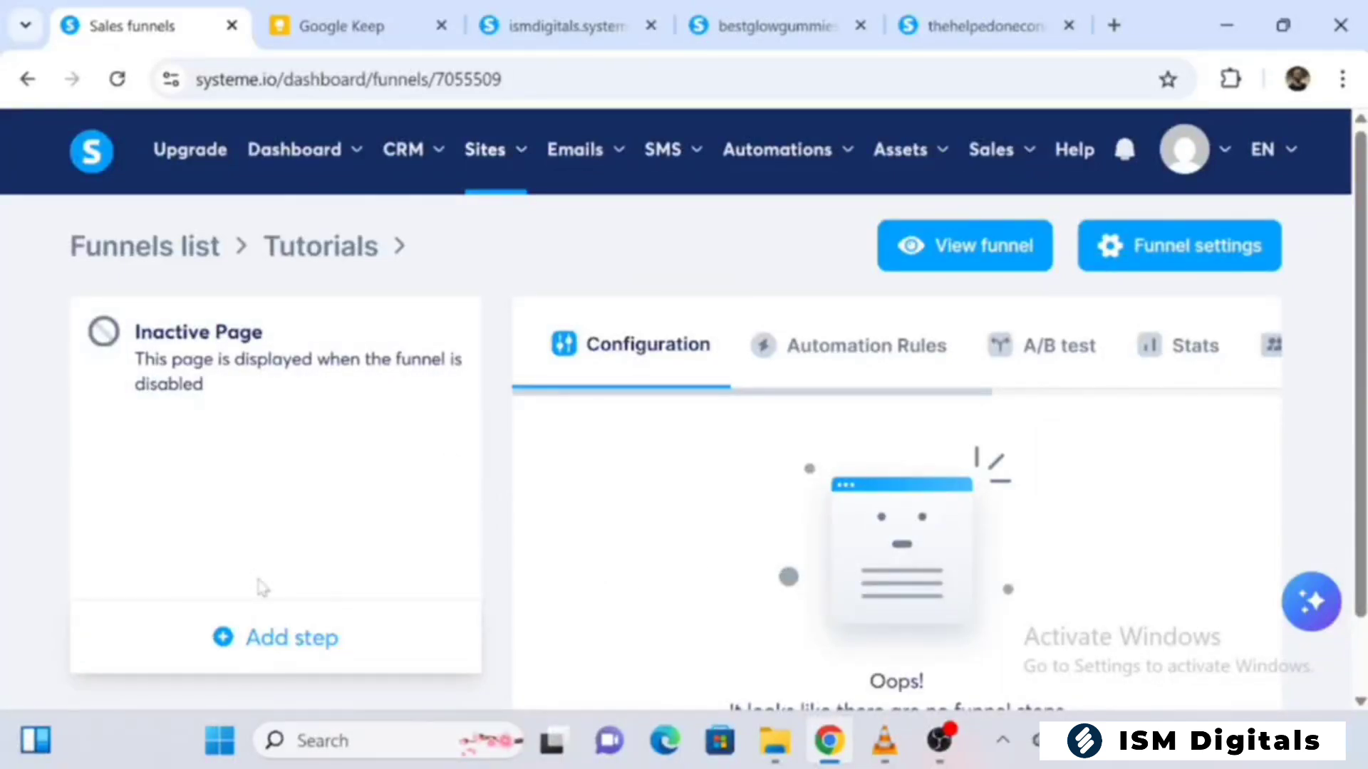
pyautogui.click(264, 639)
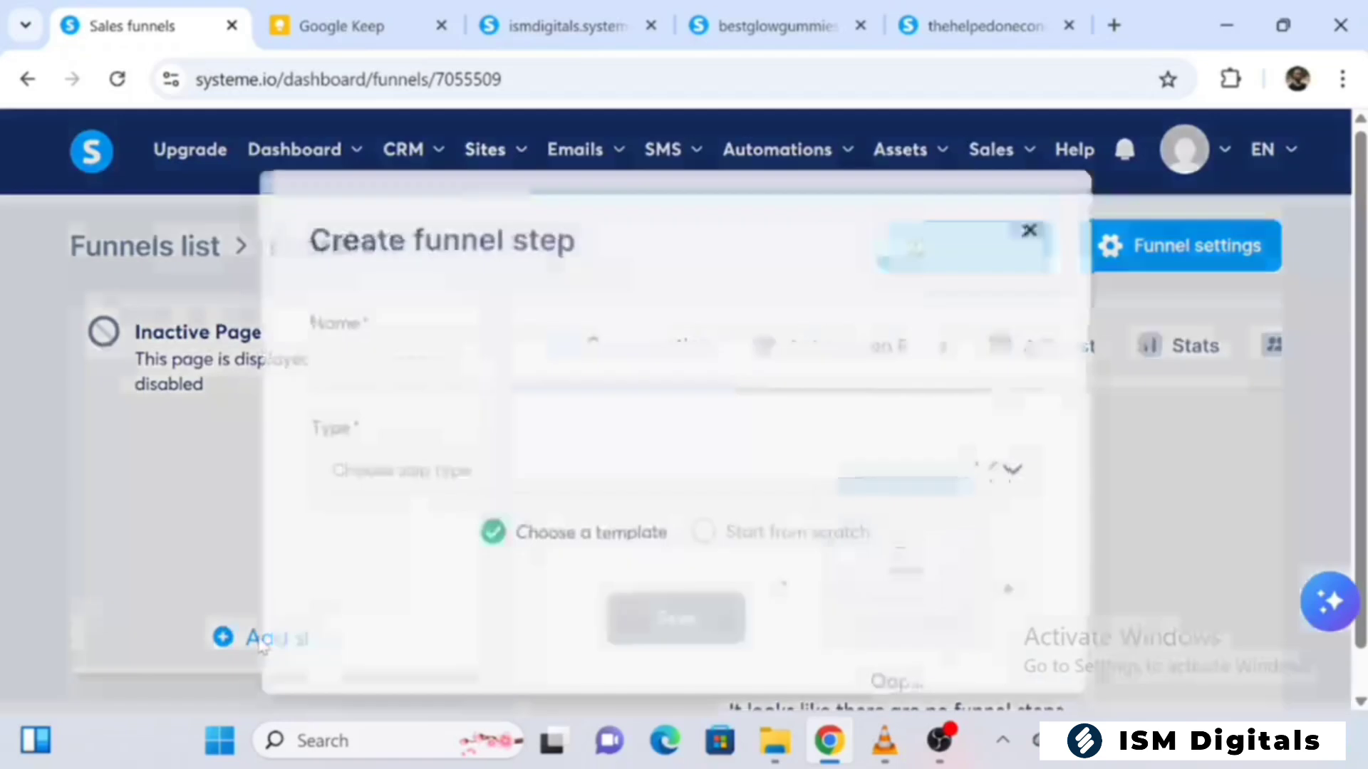
pyautogui.click(327, 364)
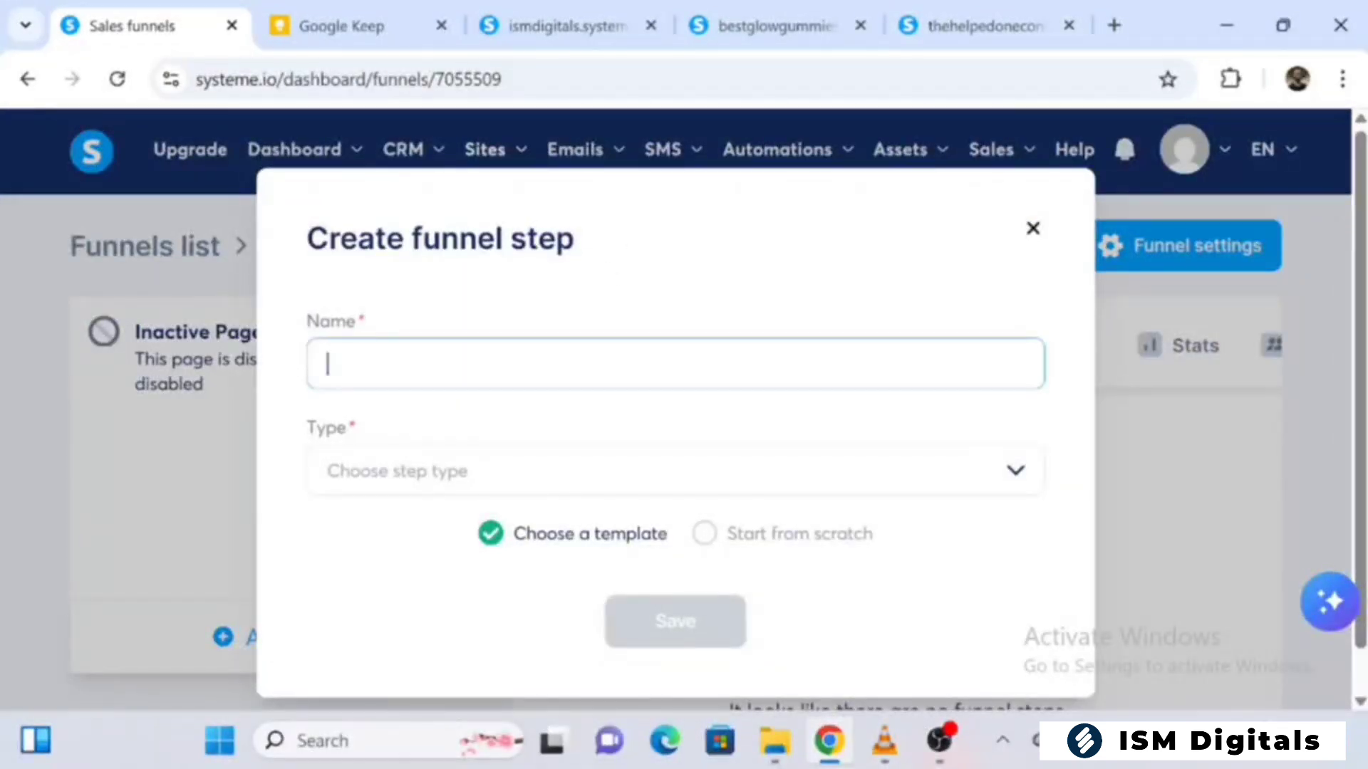
pyautogui.write('Tutorial Page')
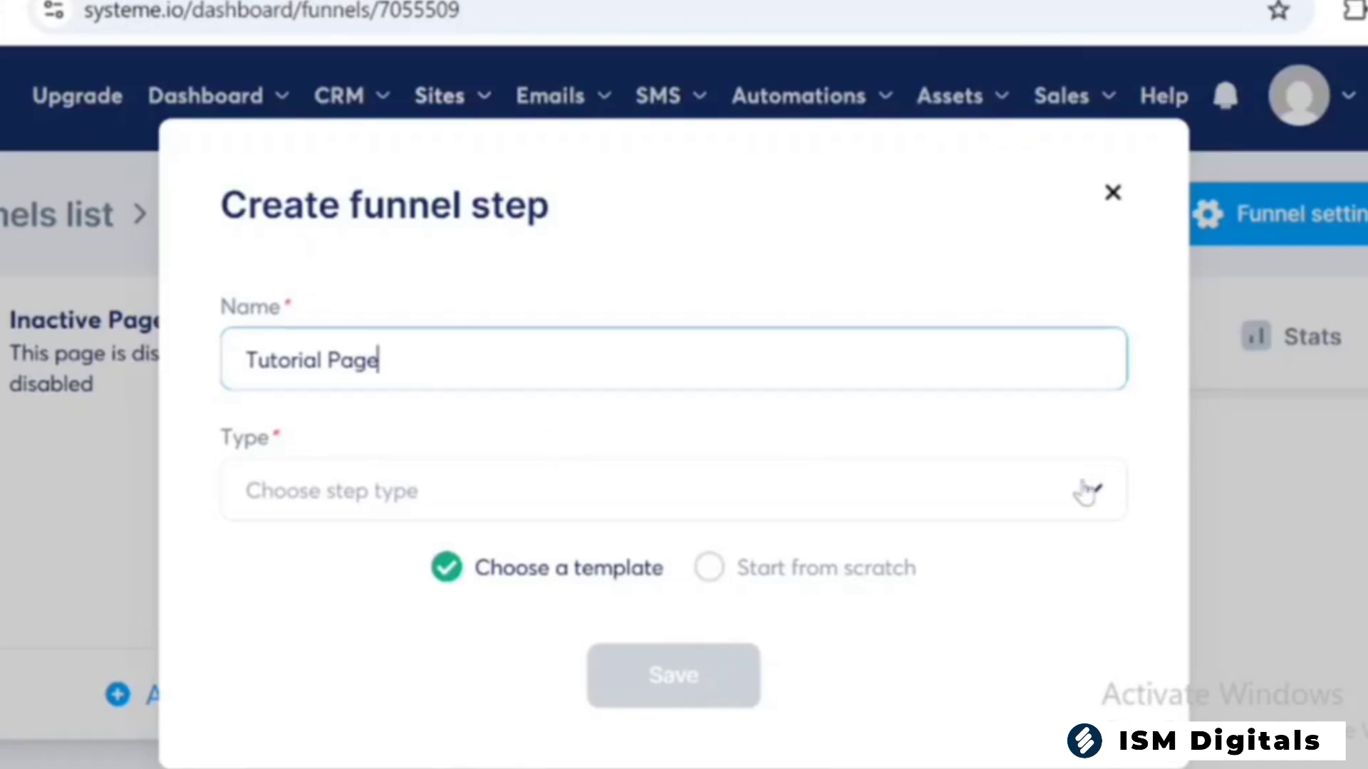
pyautogui.click(1092, 501)
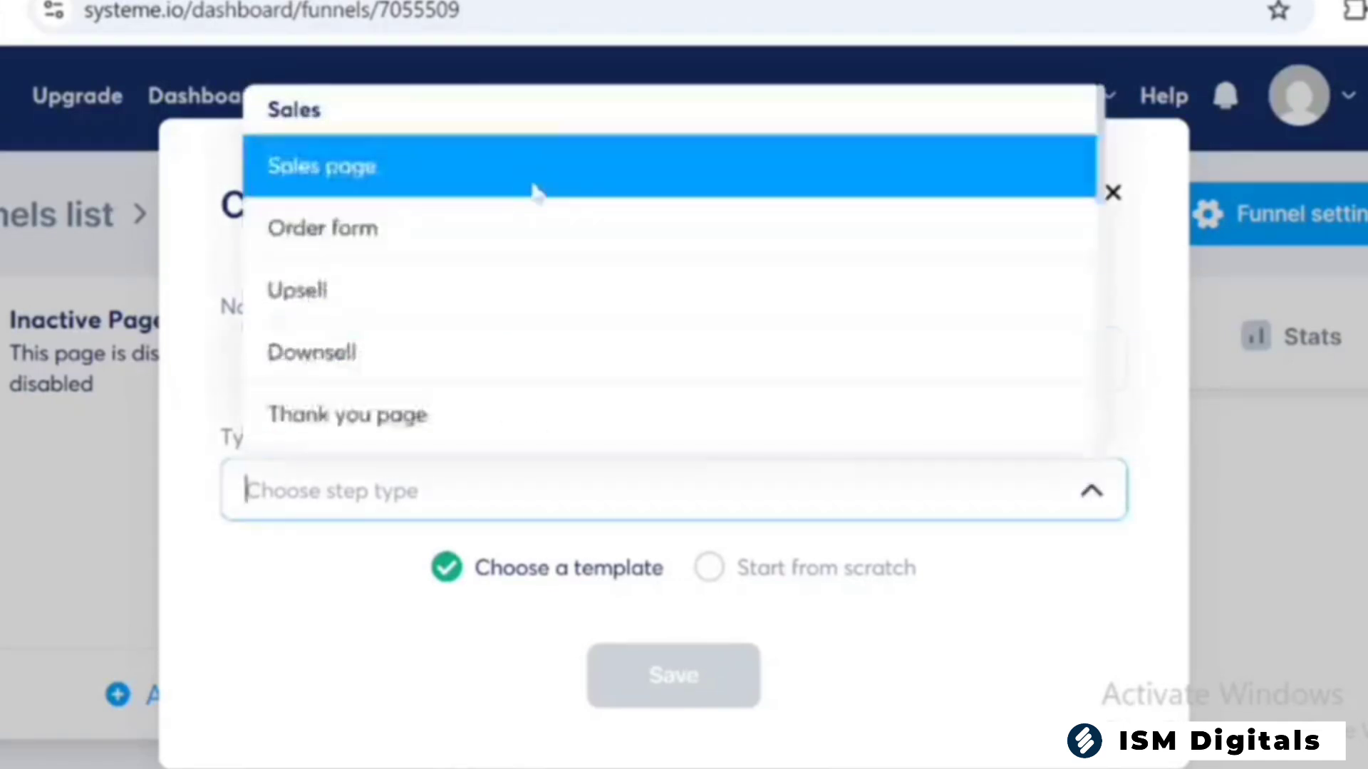
pyautogui.click(518, 175)
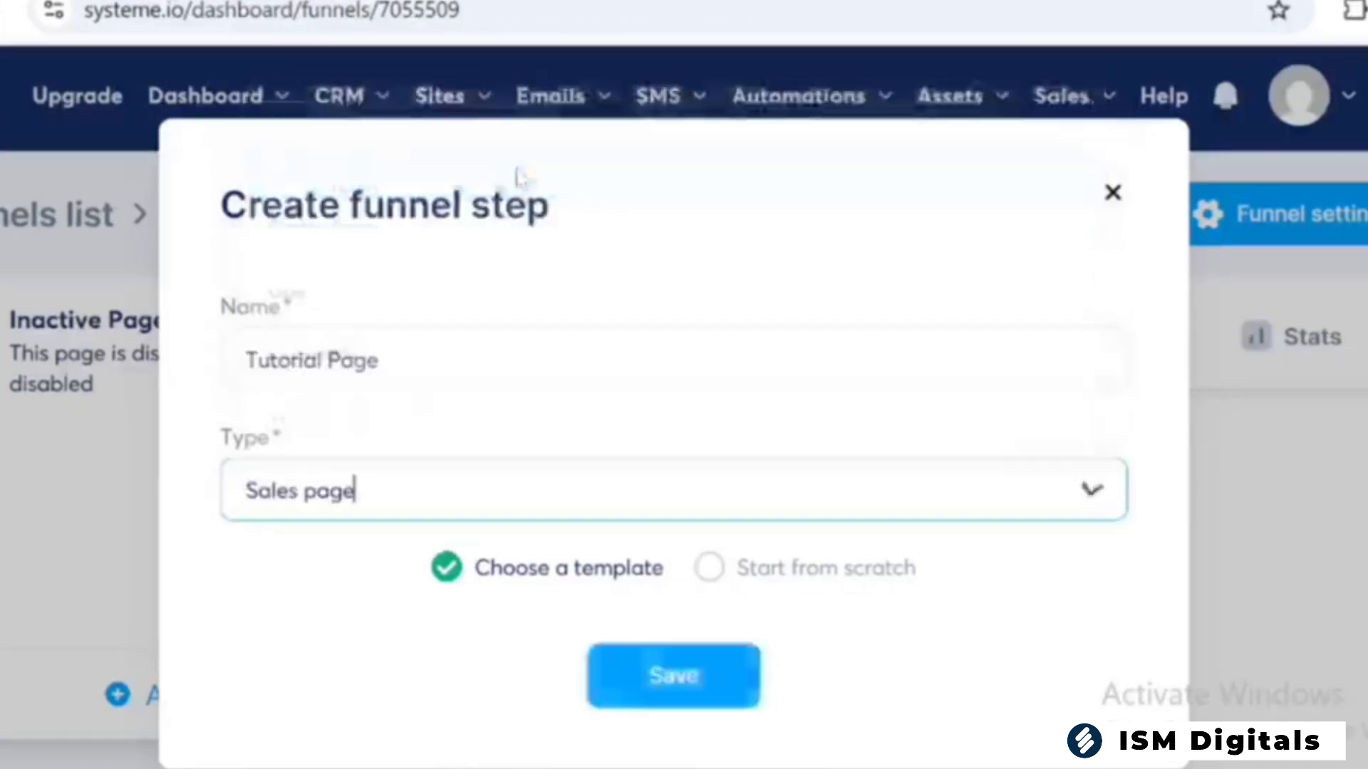
pyautogui.click(706, 579)
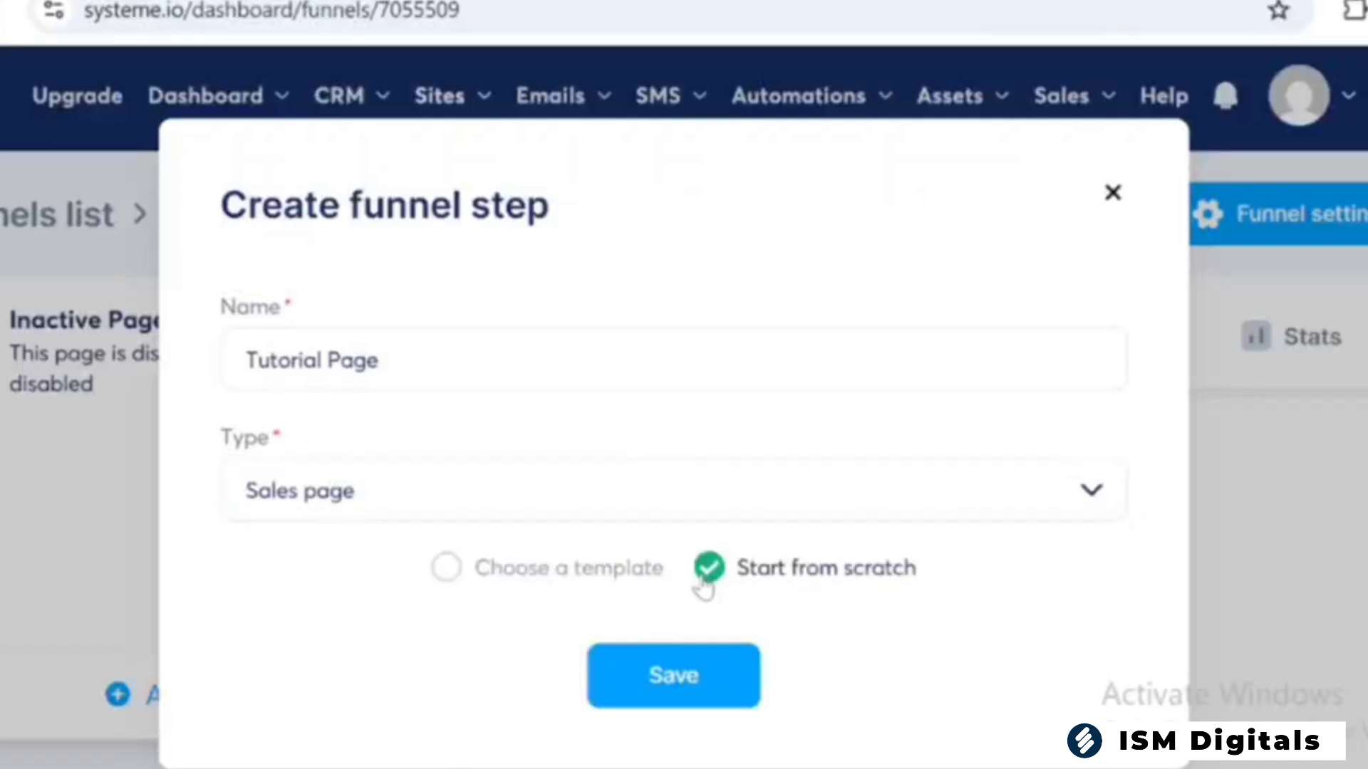
pyautogui.click(712, 674)
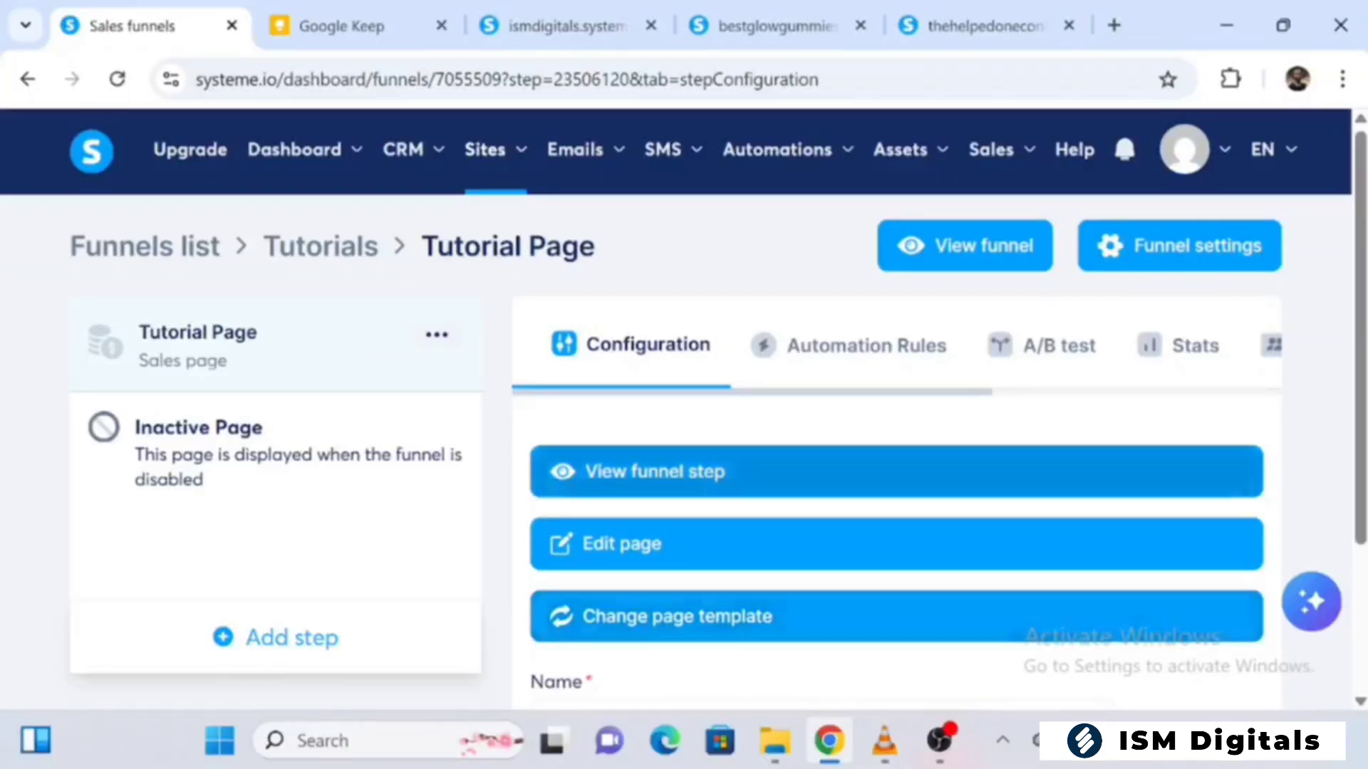
# Set the Tutorial Page step's URL path to tp and copy the full page link
pyautogui.scroll(-1, 712, 620)
pyautogui.scroll(-2, 900, 641)
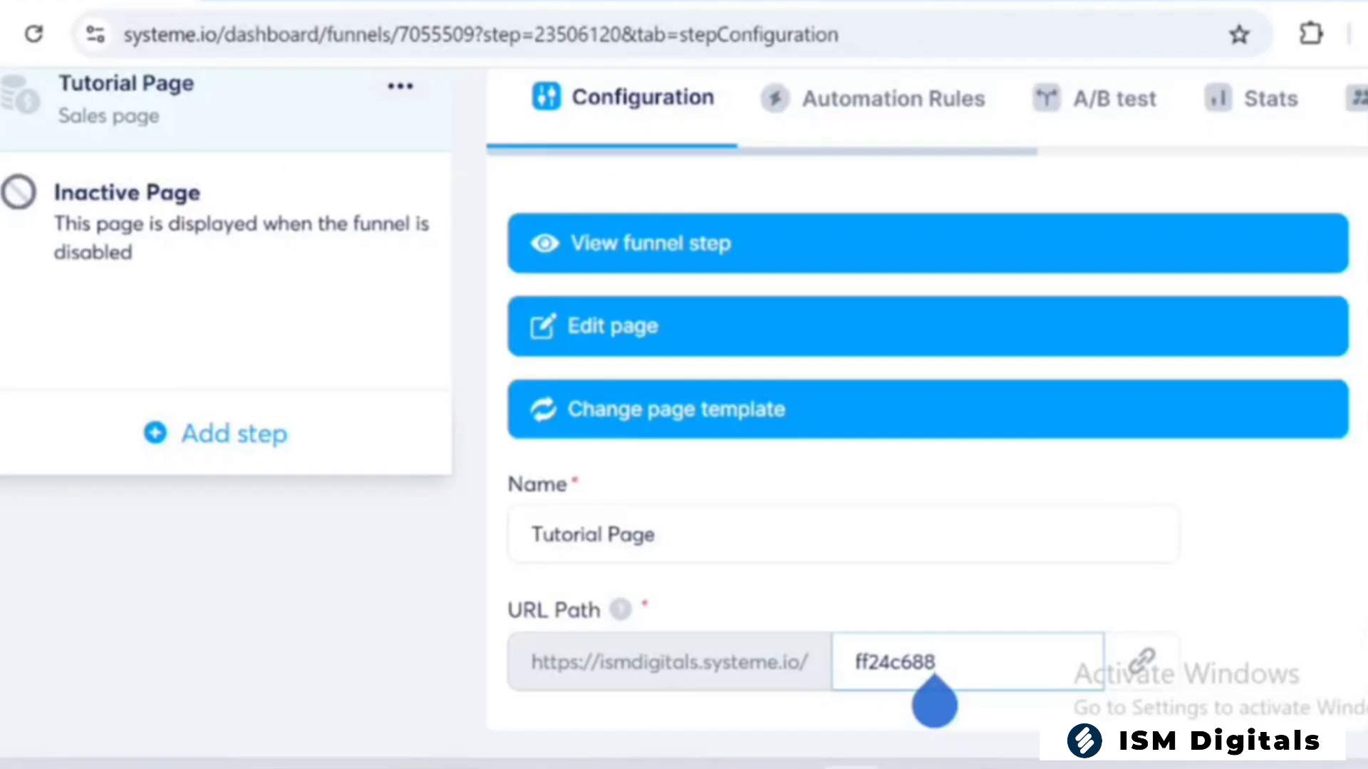
pyautogui.press('BackSpace')
pyautogui.press('BackSpace')
pyautogui.press('BackSpace')
pyautogui.press('BackSpace')
pyautogui.press('BackSpace')
pyautogui.press('BackSpace')
pyautogui.press('BackSpace')
pyautogui.press('BackSpace')
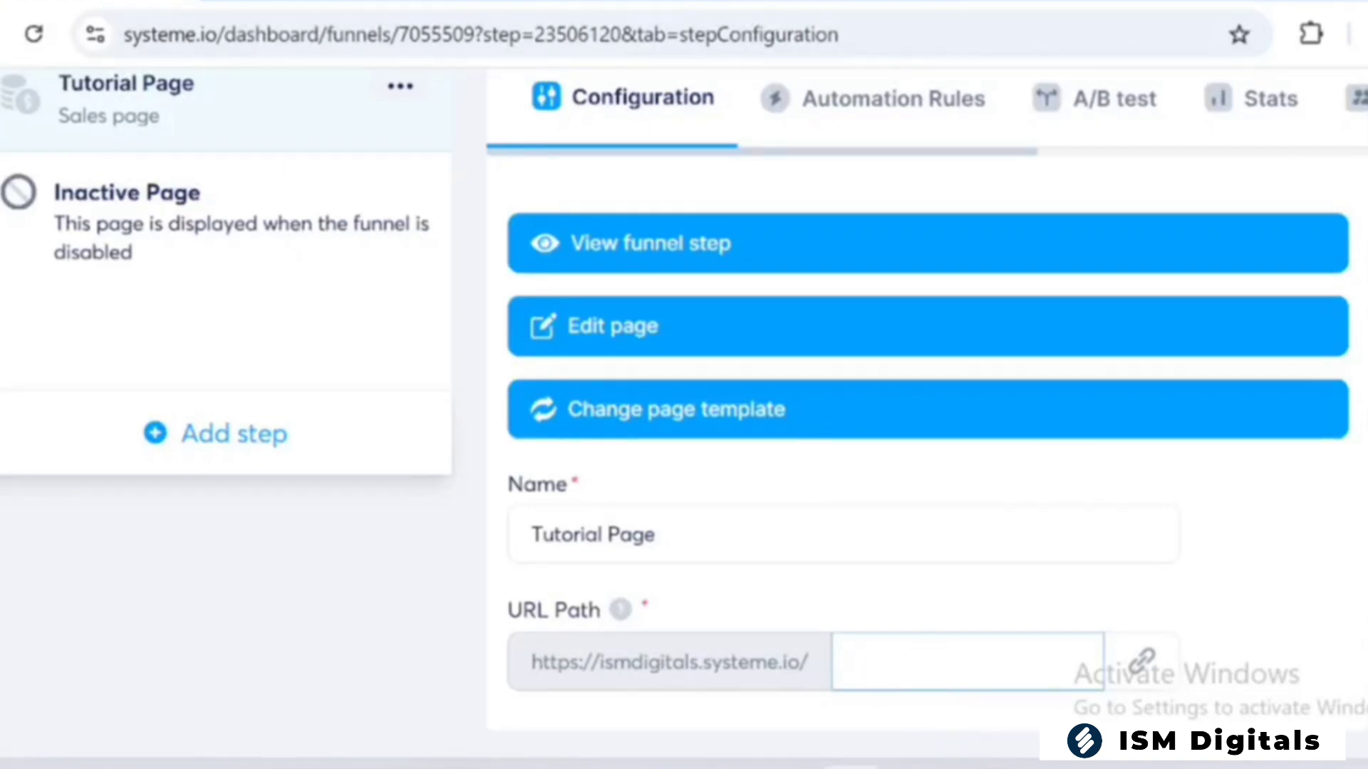
pyautogui.write('tp')
pyautogui.click(1164, 673)
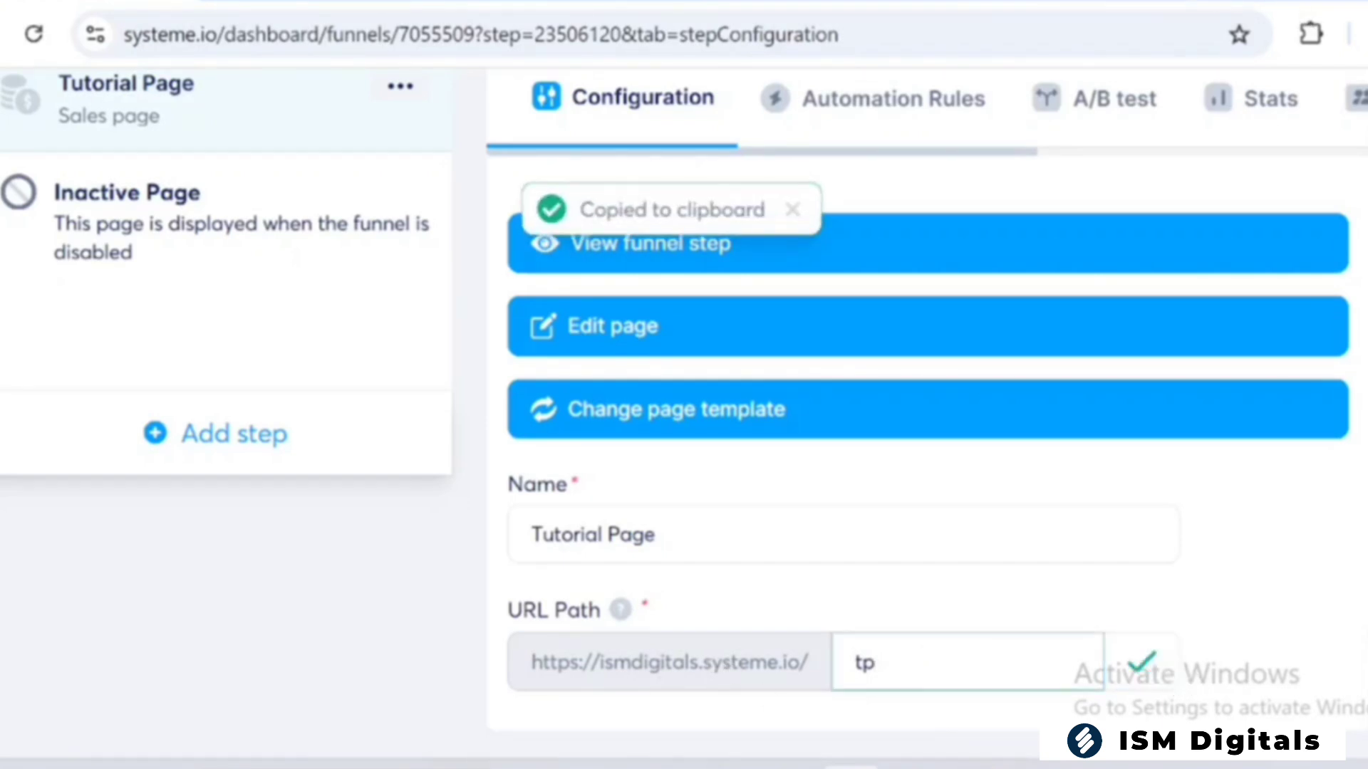
# Open the copied page link in a new browser tab to check it, and return to the funnel step configuration
pyautogui.hotkey('ctrl', 't')
pyautogui.hotkey('ctrl', 'v')
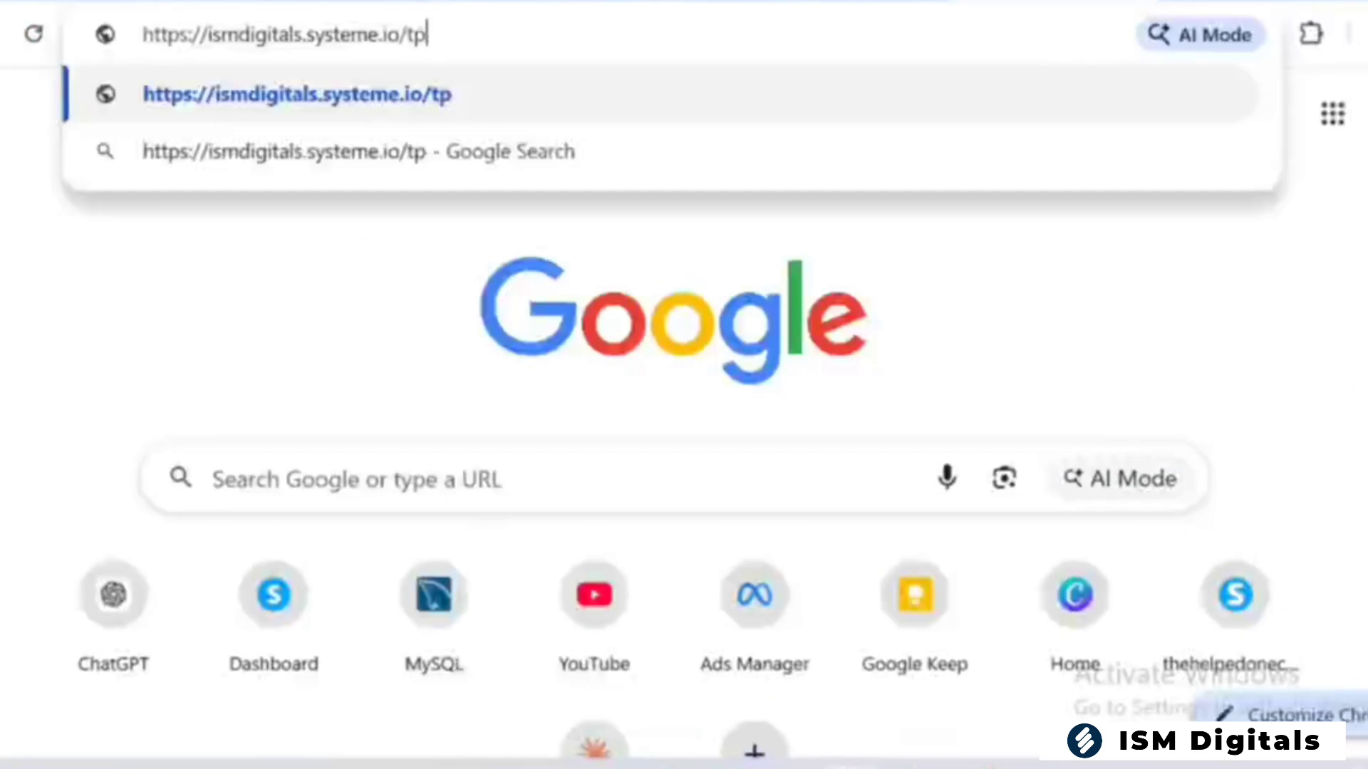
pyautogui.press('Return')
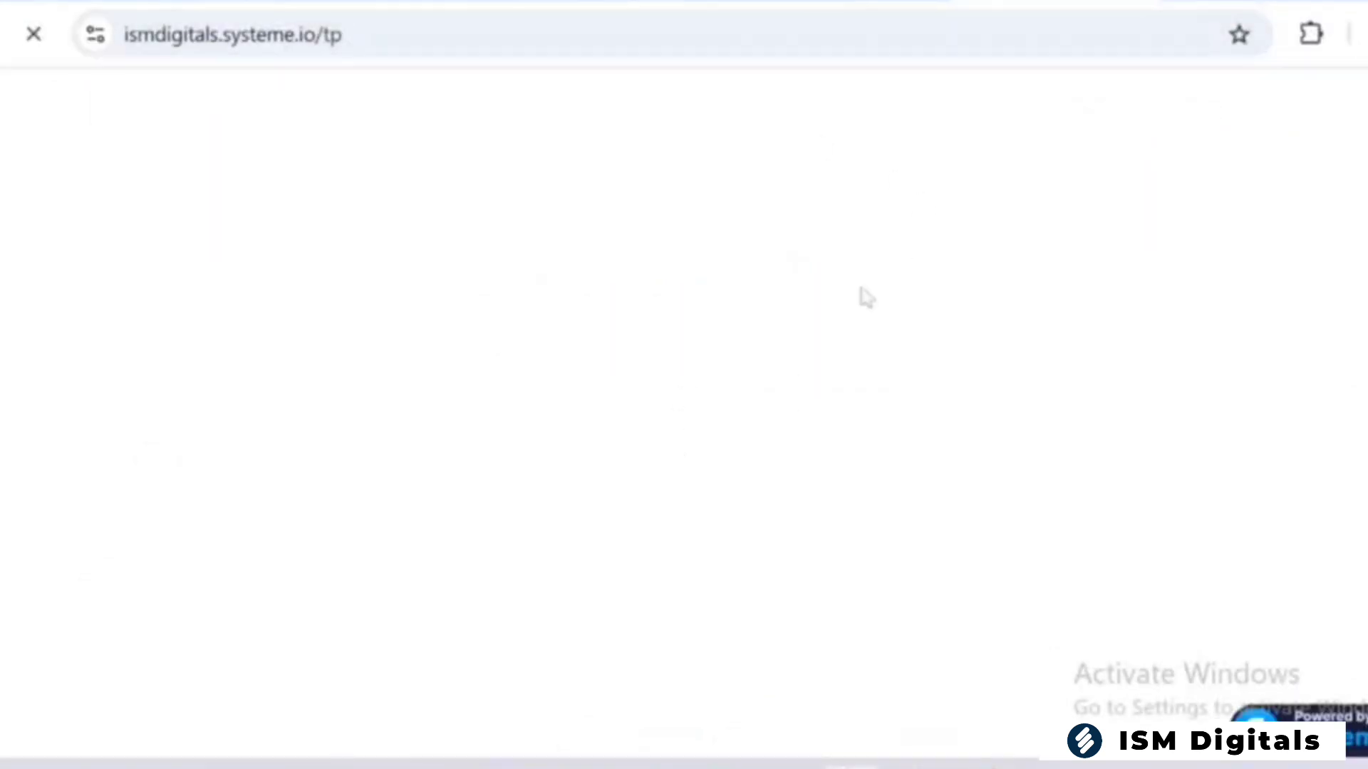
pyautogui.click(50, 1)
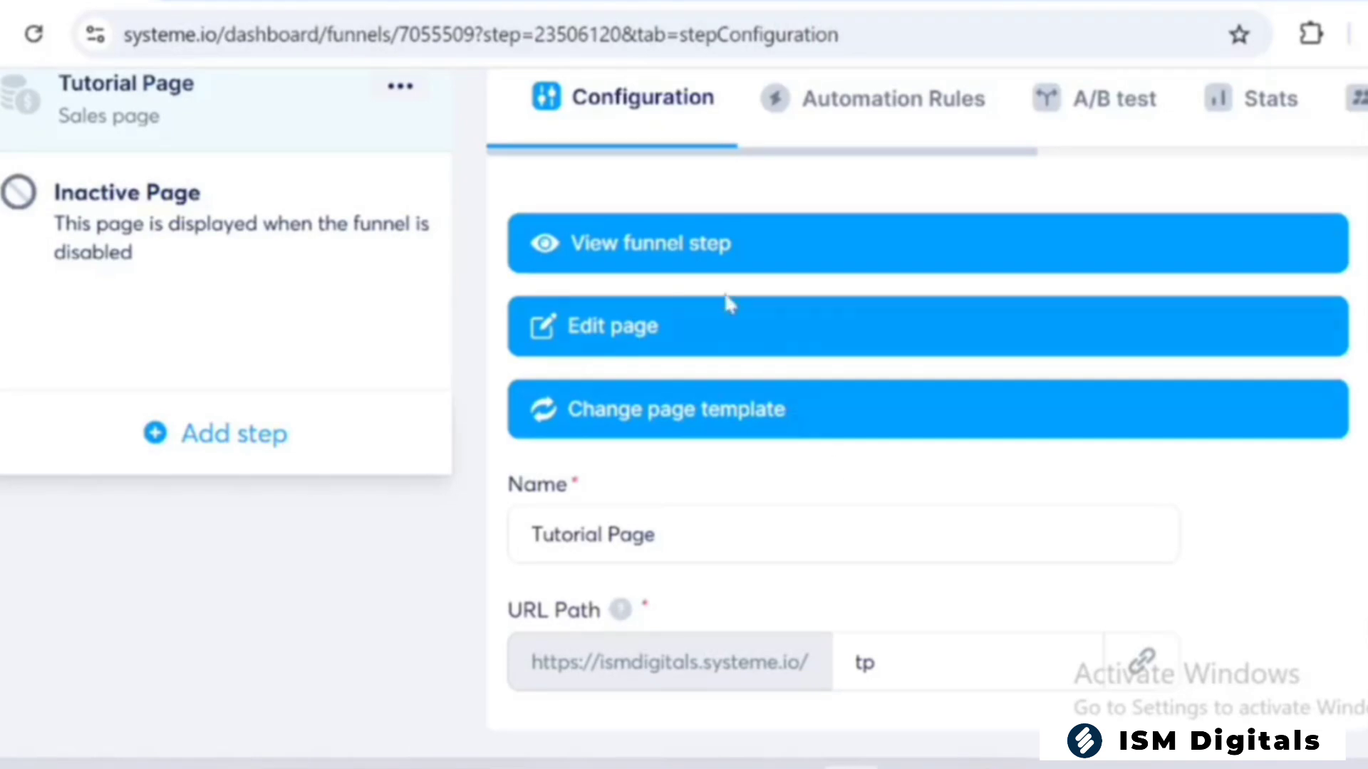
# Open Tutorial Page in the page editor and bring up the default typography in its page settings
pyautogui.click(708, 340)
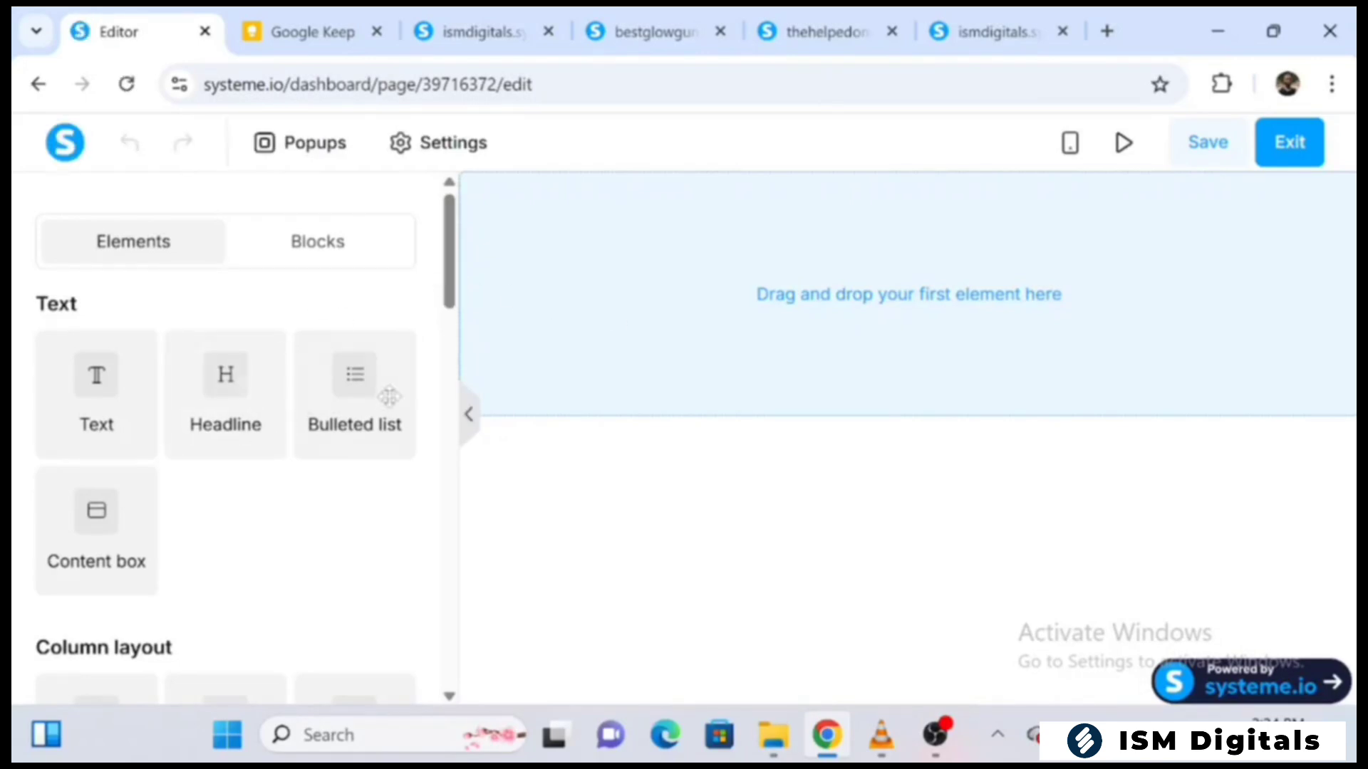
pyautogui.moveTo(456, 242); pyautogui.dragTo(460, 116)
pyautogui.click(426, 158)
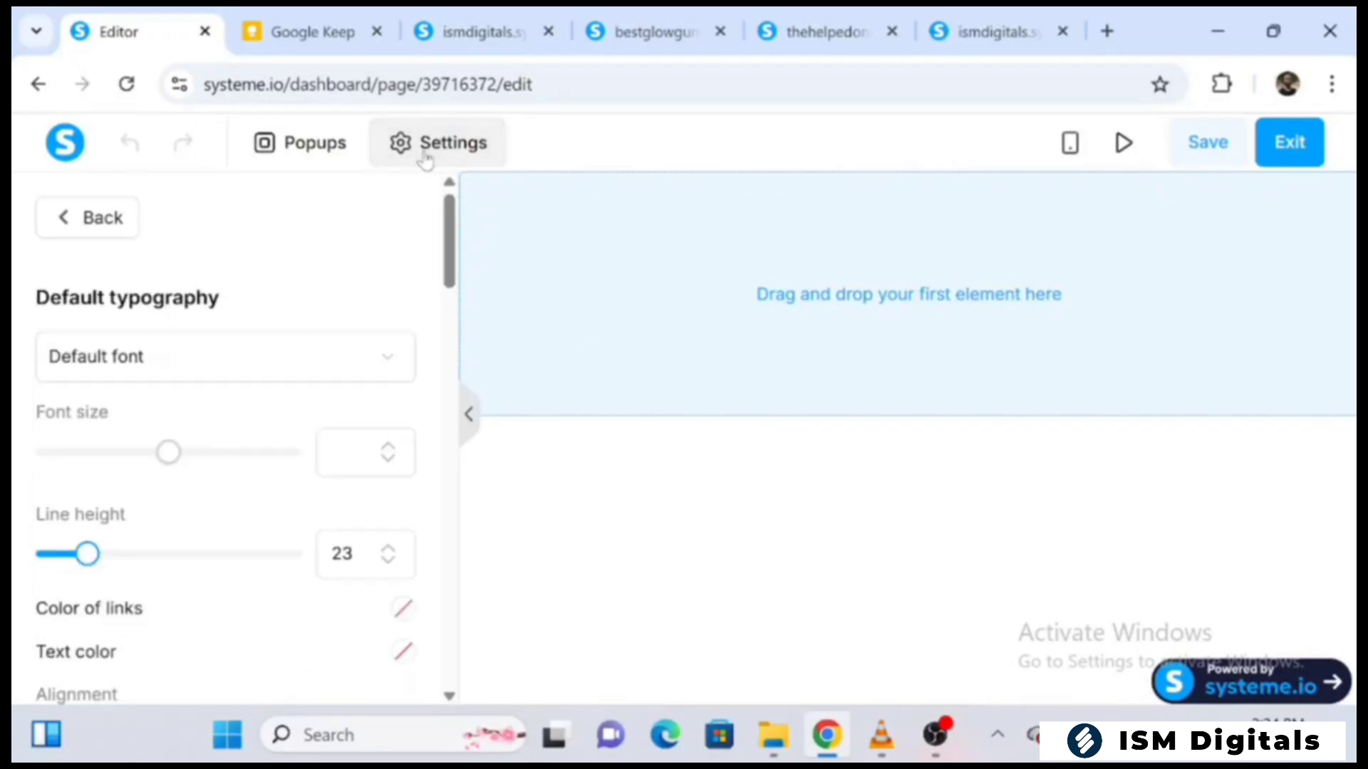
pyautogui.scroll(-1, 459, 263)
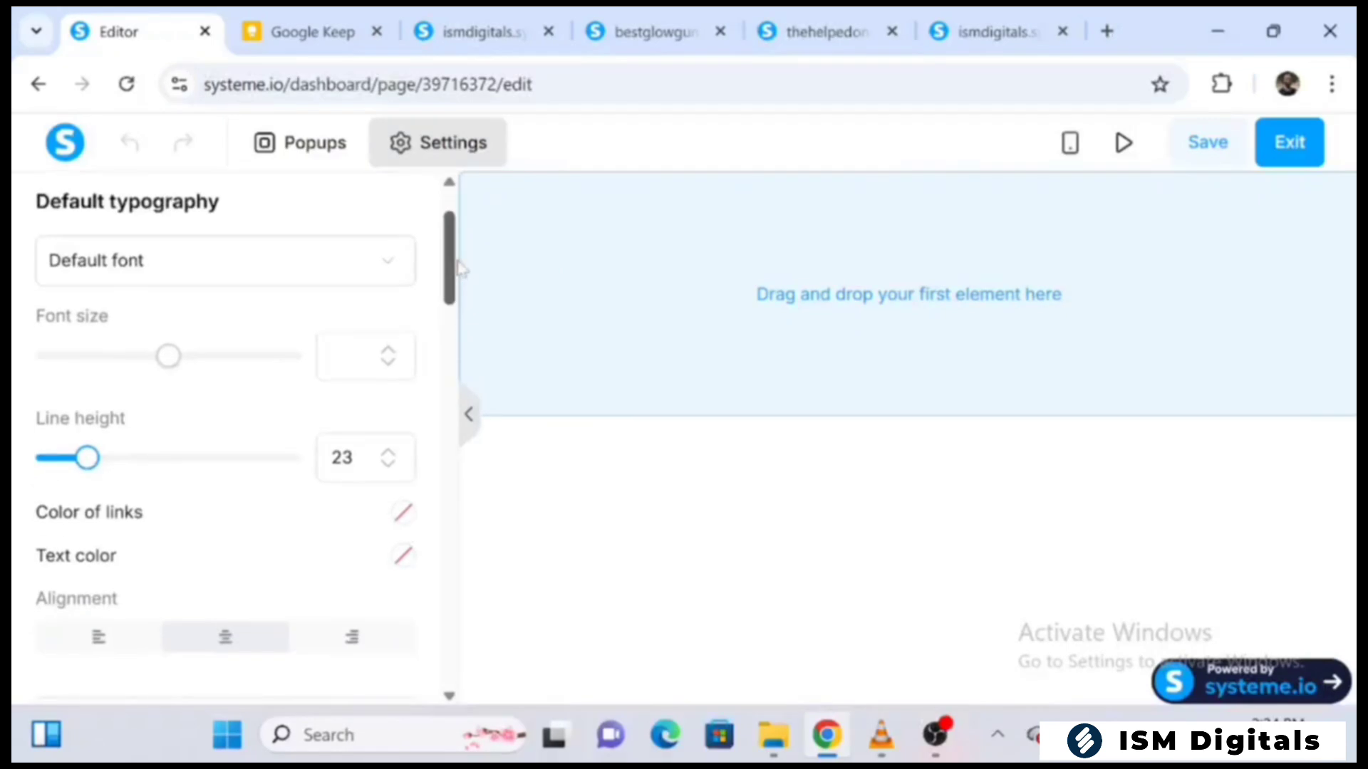
pyautogui.moveTo(458, 264)
pyautogui.mouseDown()
pyautogui.moveTo(468, 344)
pyautogui.moveTo(469, 283)
pyautogui.mouseUp()
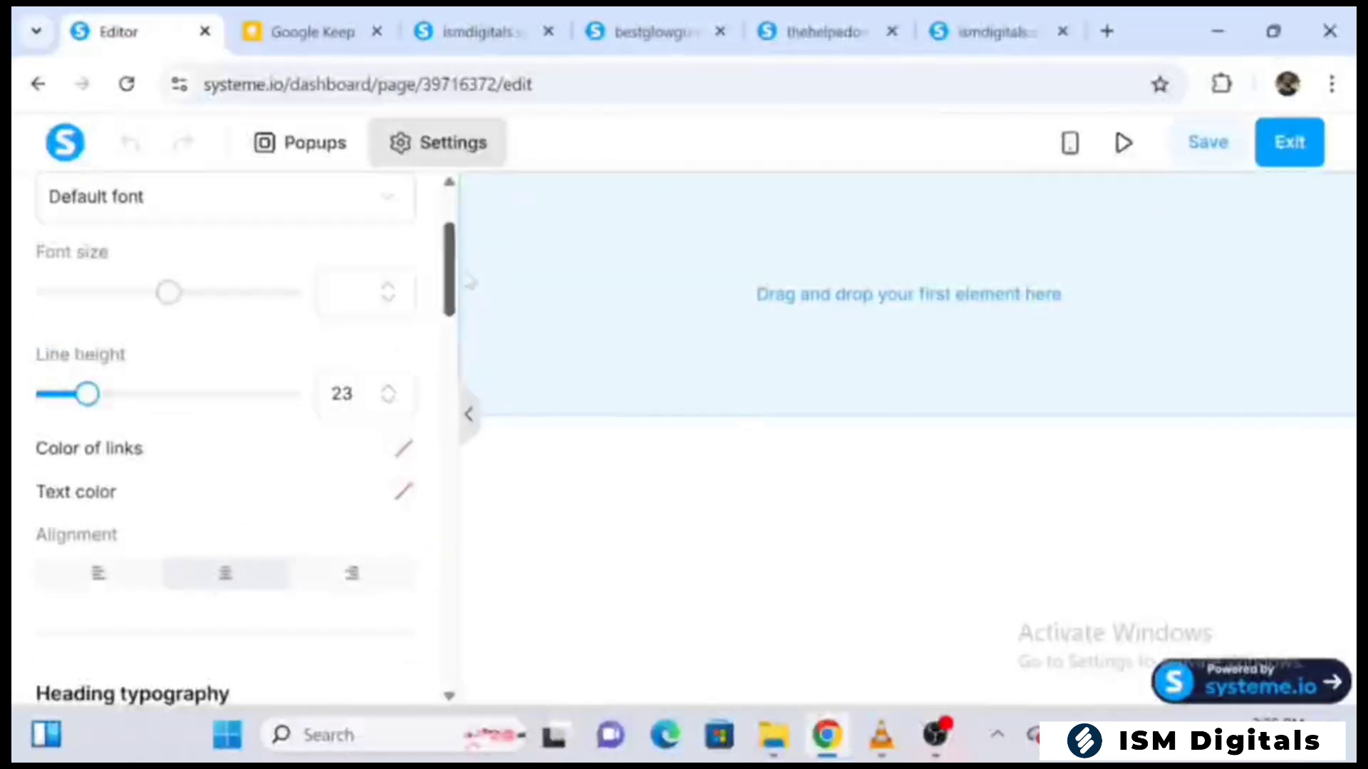
pyautogui.moveTo(469, 281); pyautogui.dragTo(454, 249)
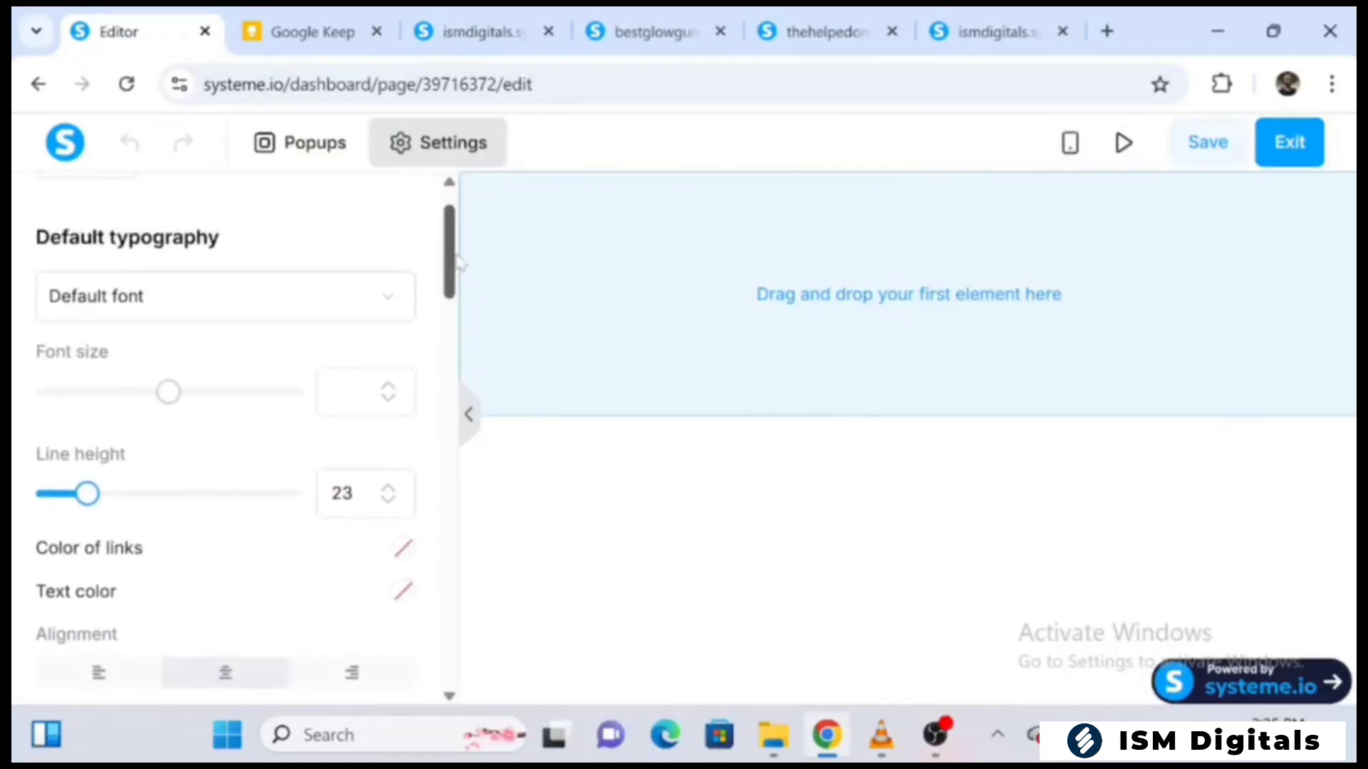
# Set the page's default typography to the Inter font from Google Fonts
pyautogui.click(390, 296)
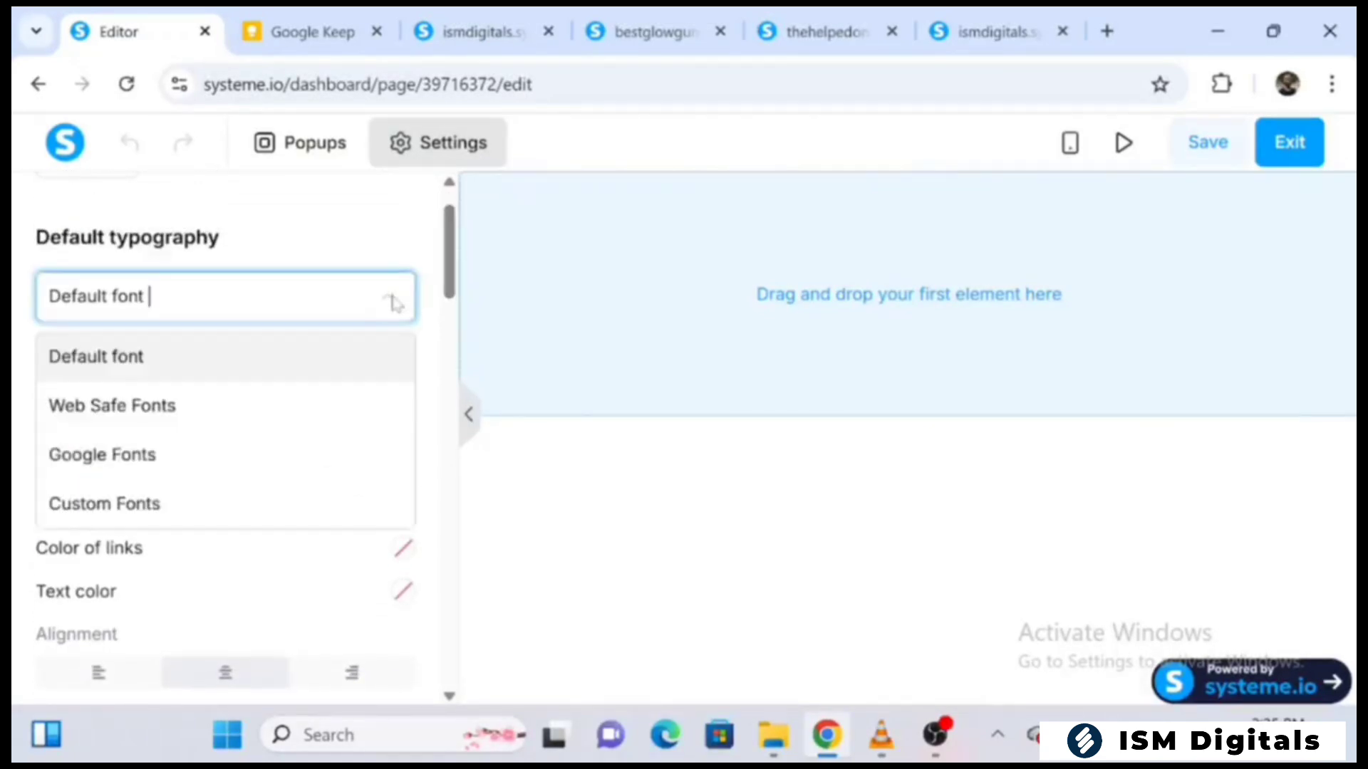
pyautogui.click(237, 456)
pyautogui.click(220, 369)
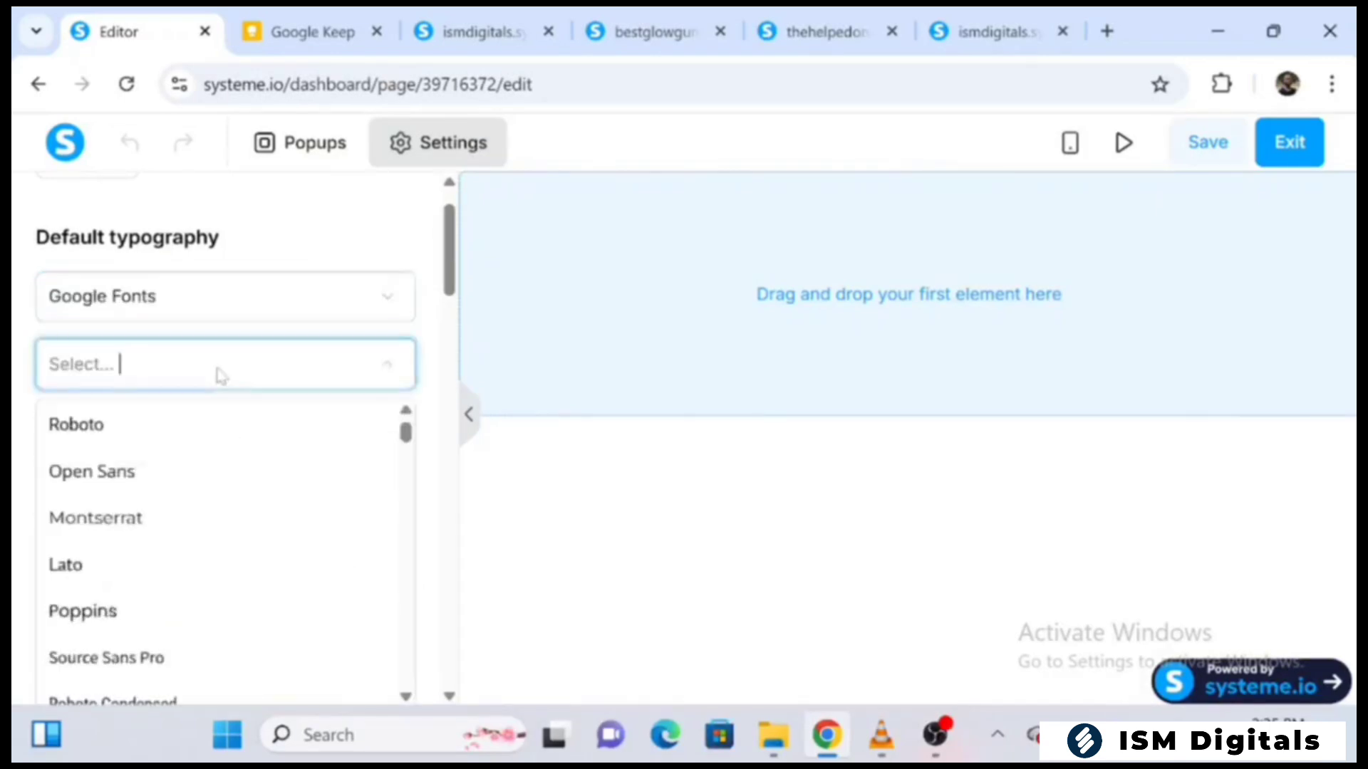
pyautogui.scroll(-5, 205, 582)
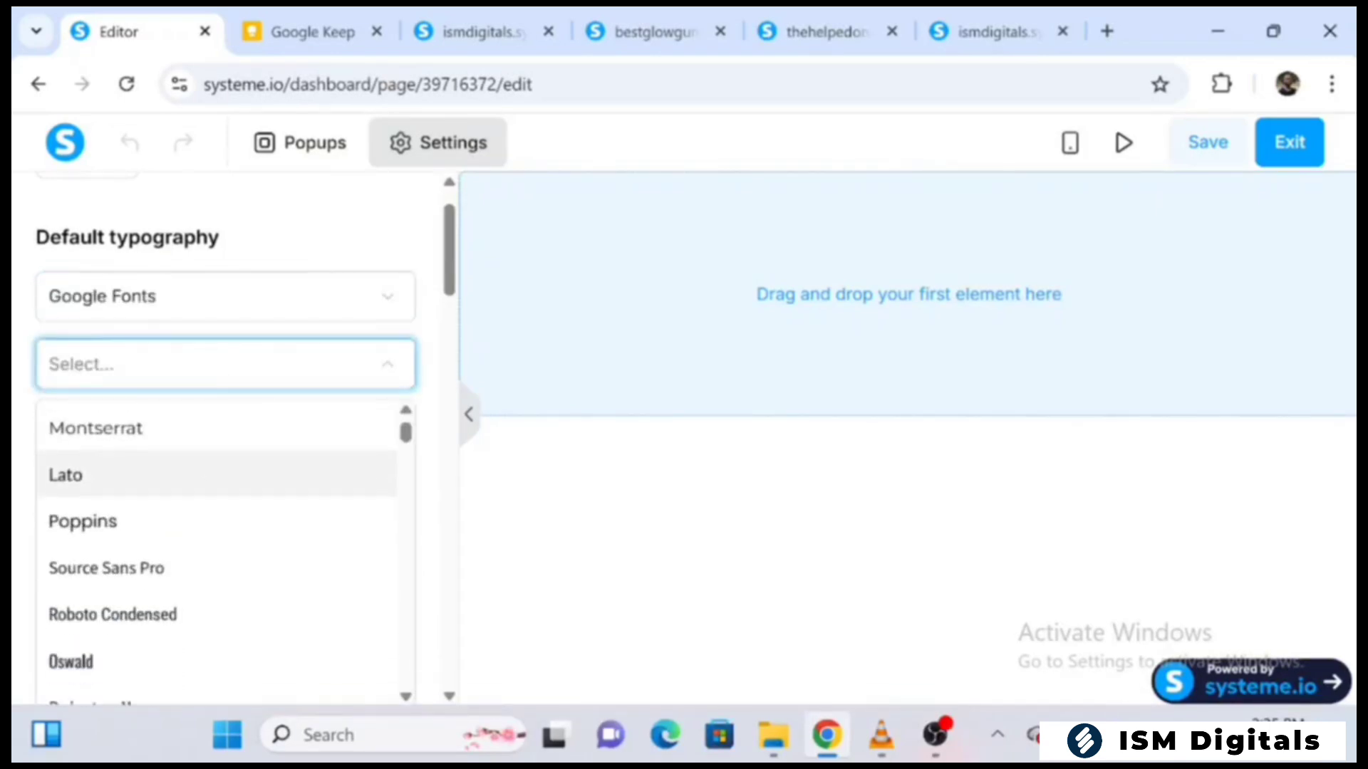
pyautogui.click(205, 579)
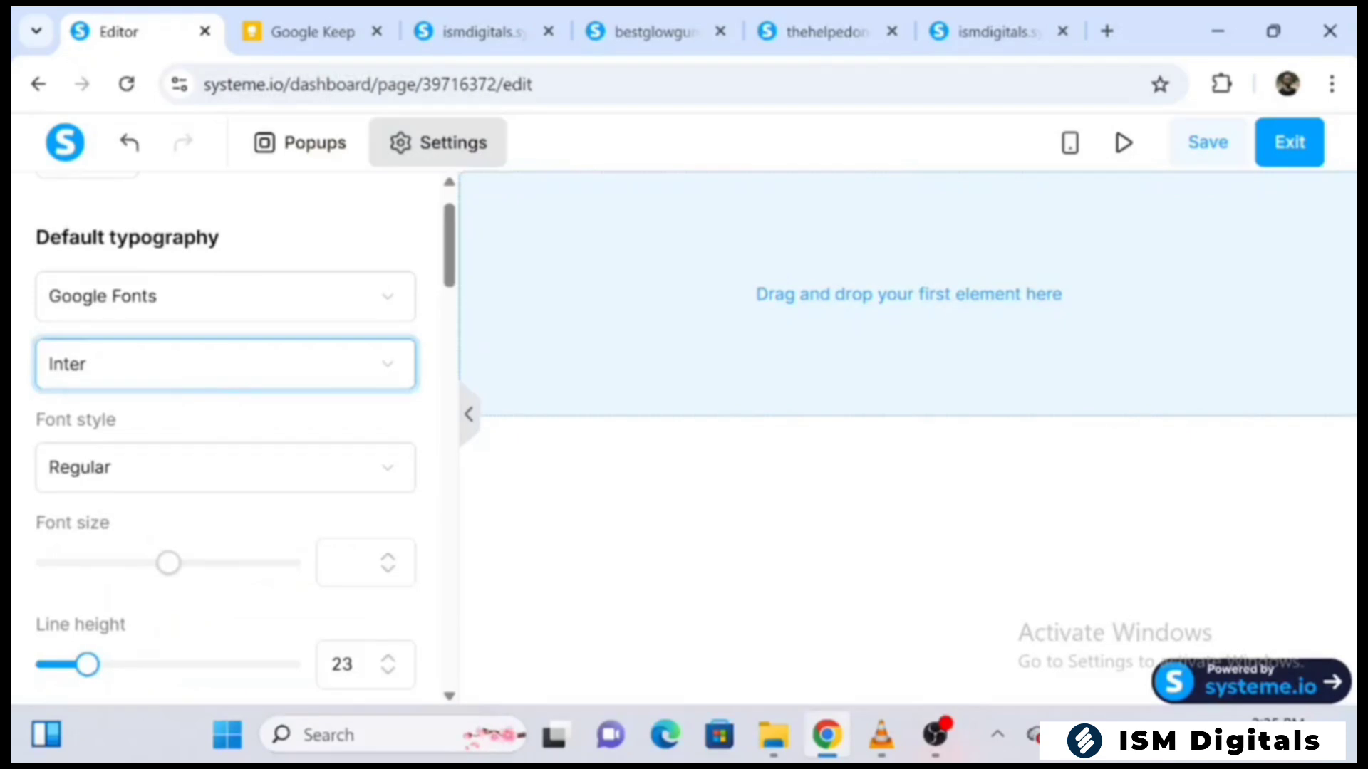
# Set the default typography's font style to Medium 500 and return to the elements list
pyautogui.click(226, 468)
pyautogui.scroll(-3, 205, 598)
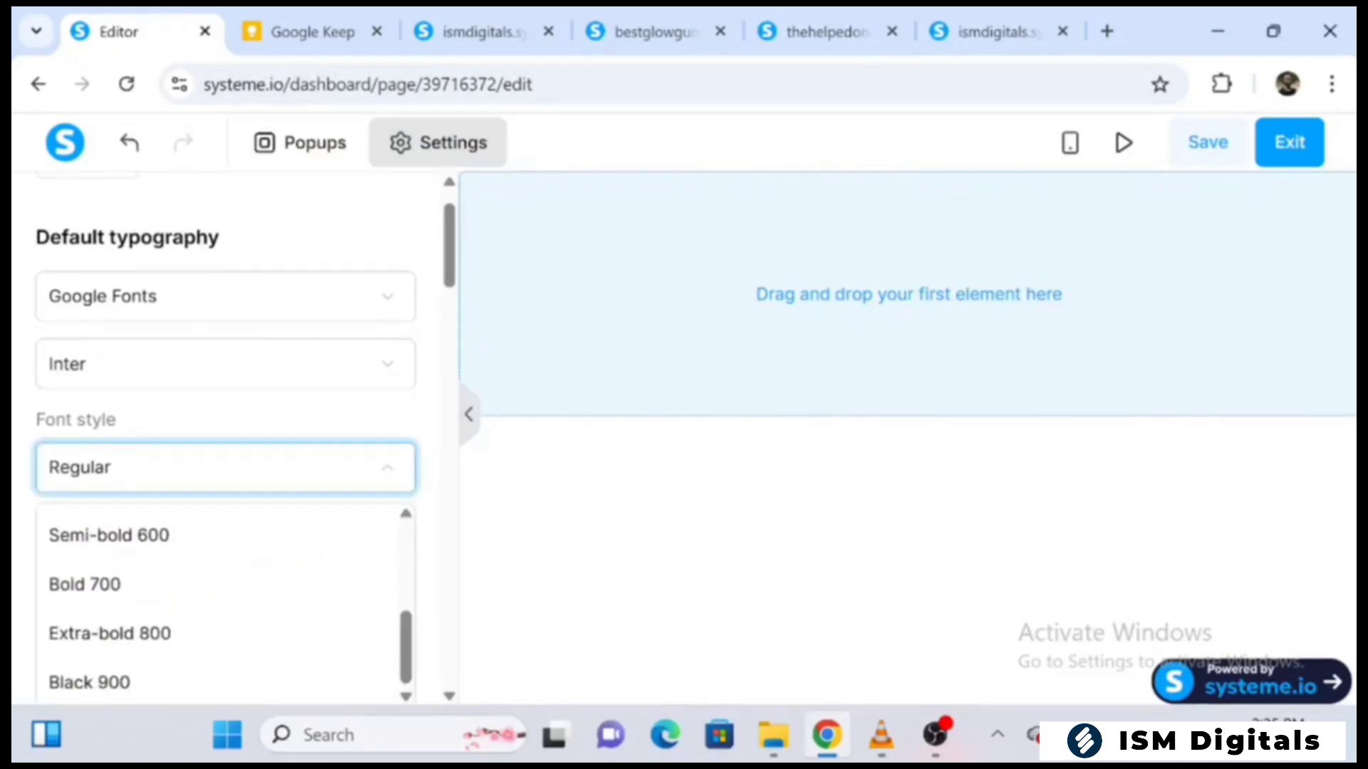
pyautogui.scroll(1, 205, 599)
pyautogui.click(142, 549)
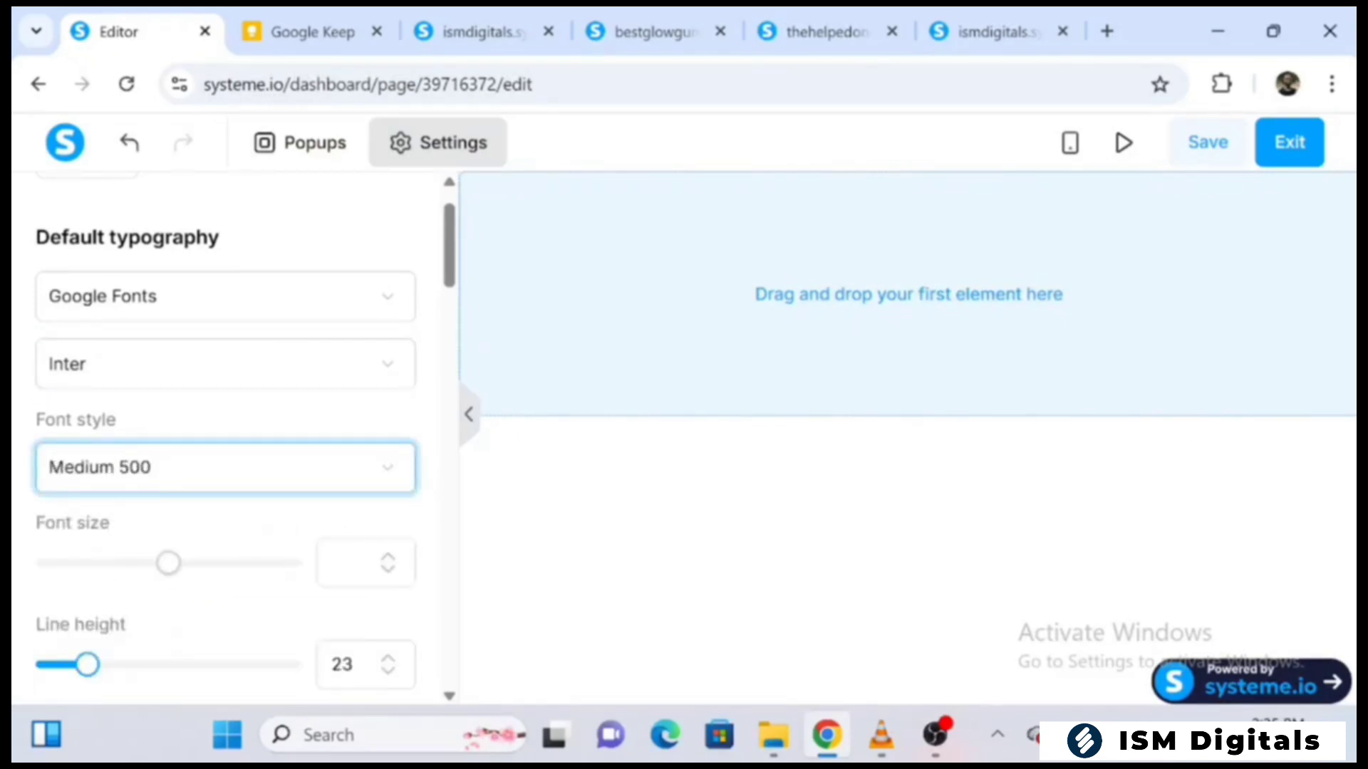
pyautogui.scroll(1, 225, 427)
pyautogui.click(87, 217)
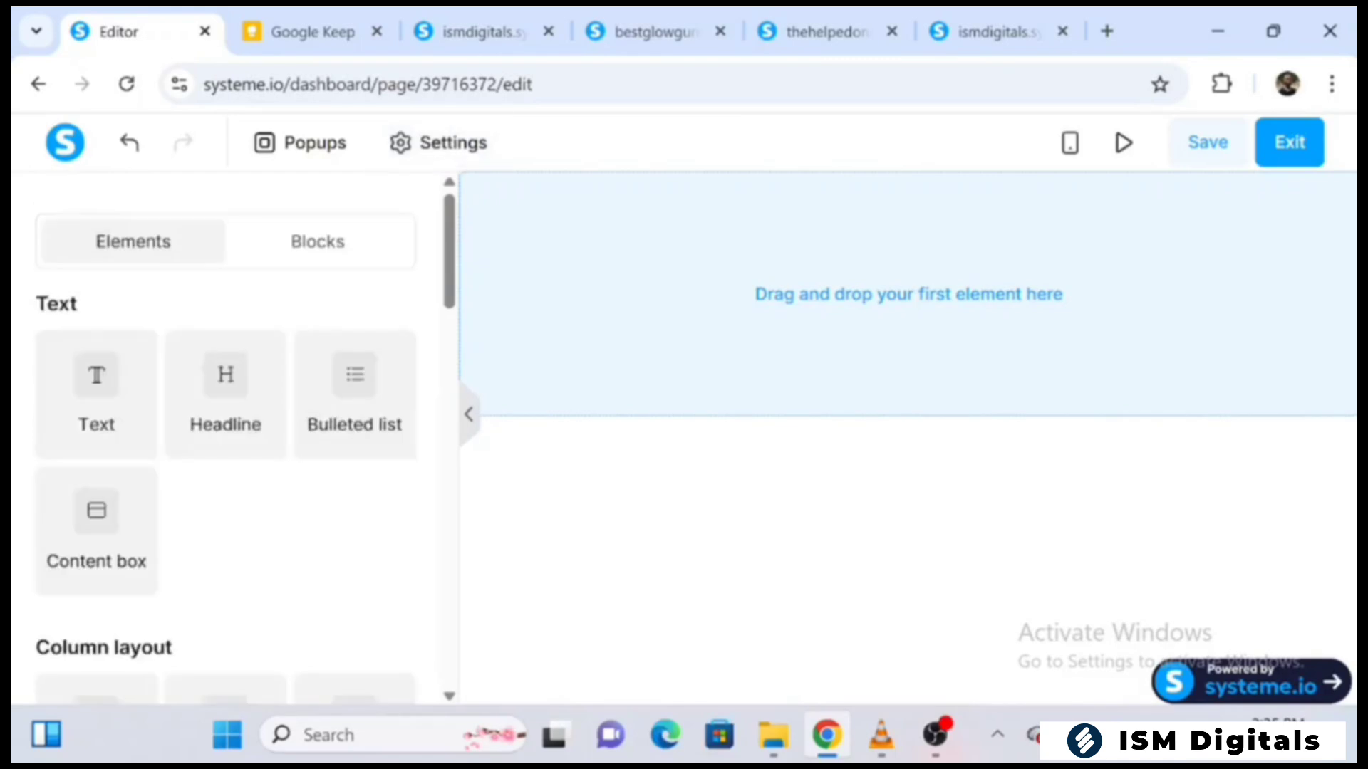
# Reopen the page settings and set the page background color to dark navy blue, hex 000857, at 100% opacity
pyautogui.click(439, 142)
pyautogui.scroll(-4, 225, 428)
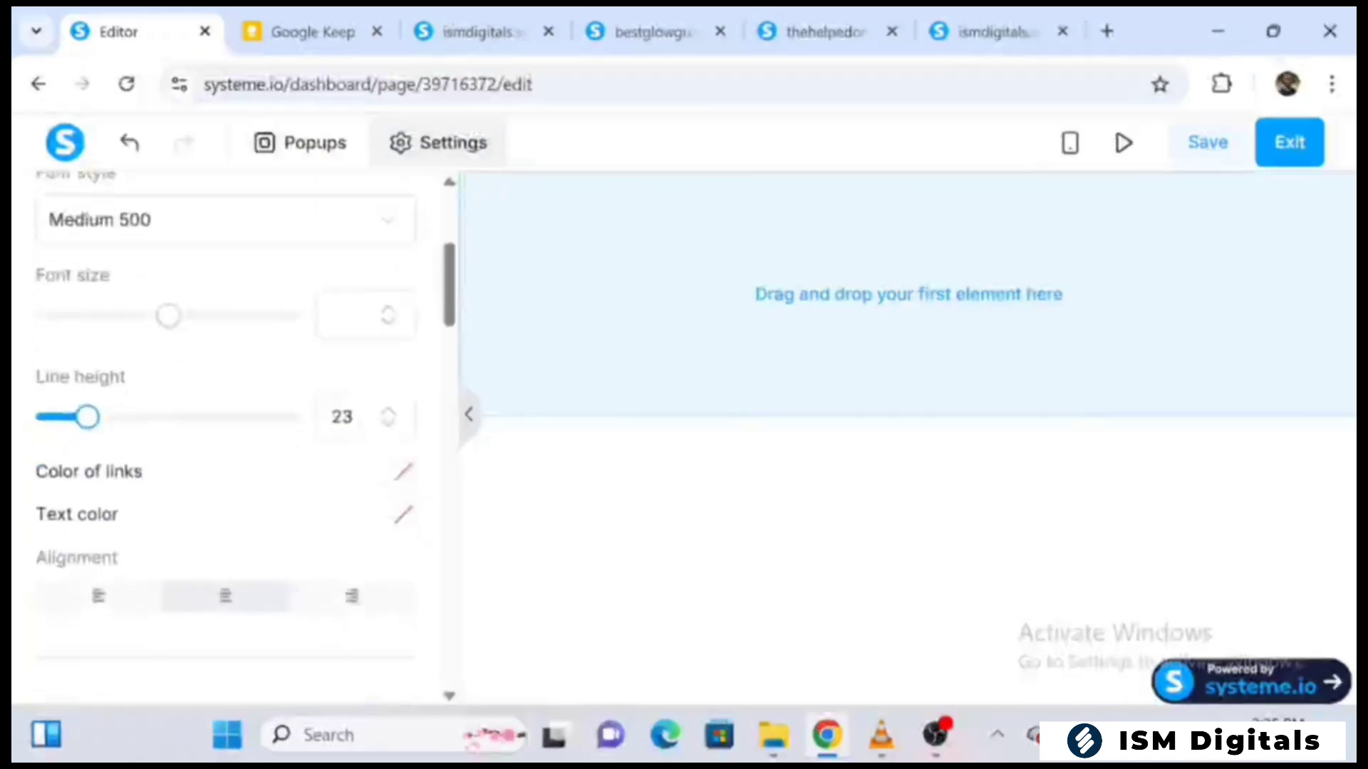
pyautogui.scroll(-3, 225, 428)
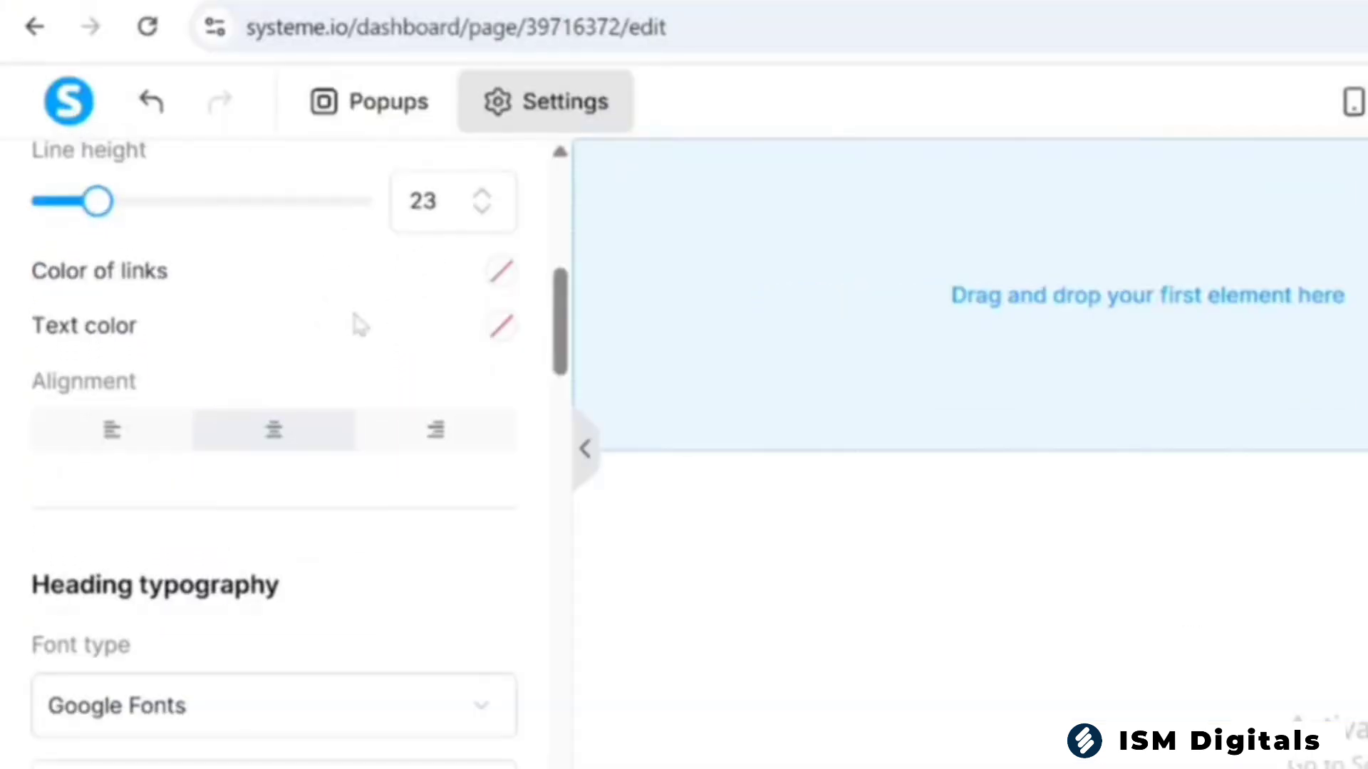
pyautogui.scroll(-5, 290, 315)
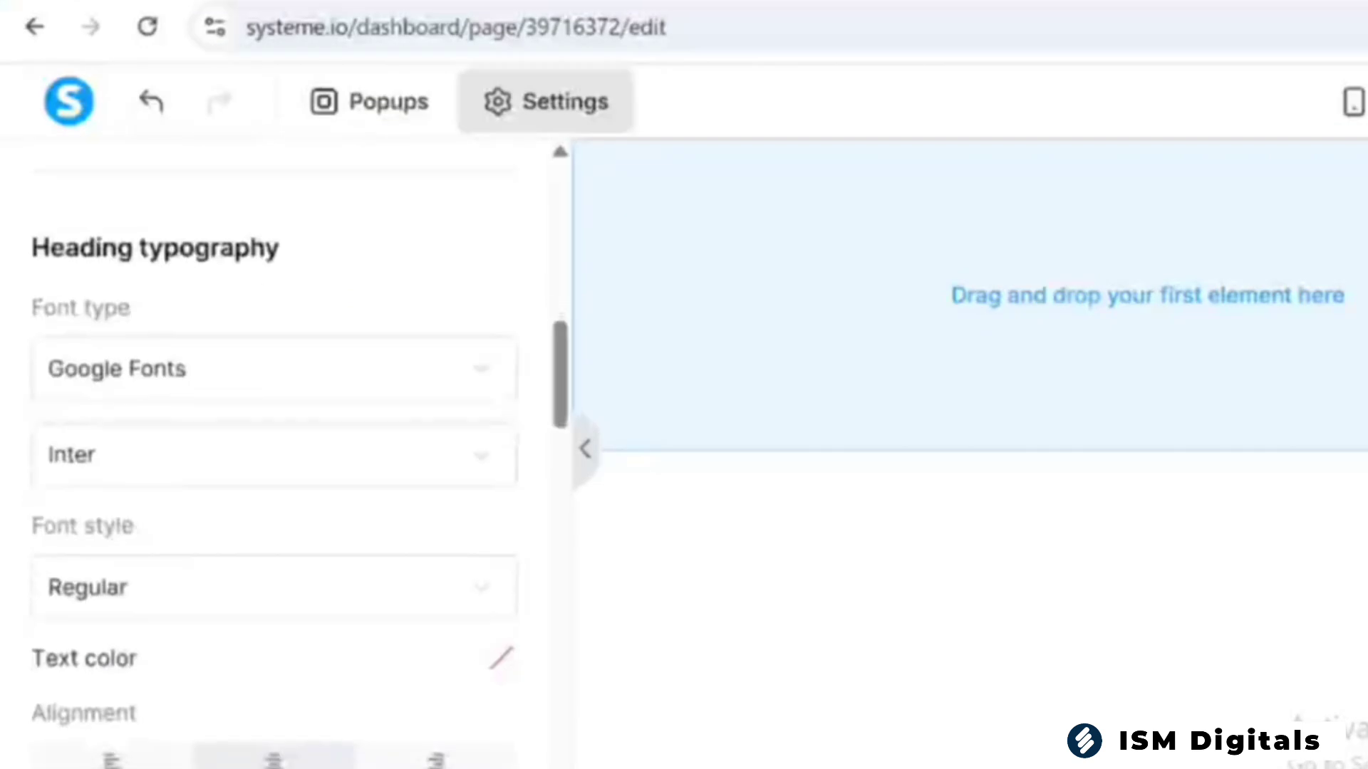
pyautogui.scroll(-1, 274, 441)
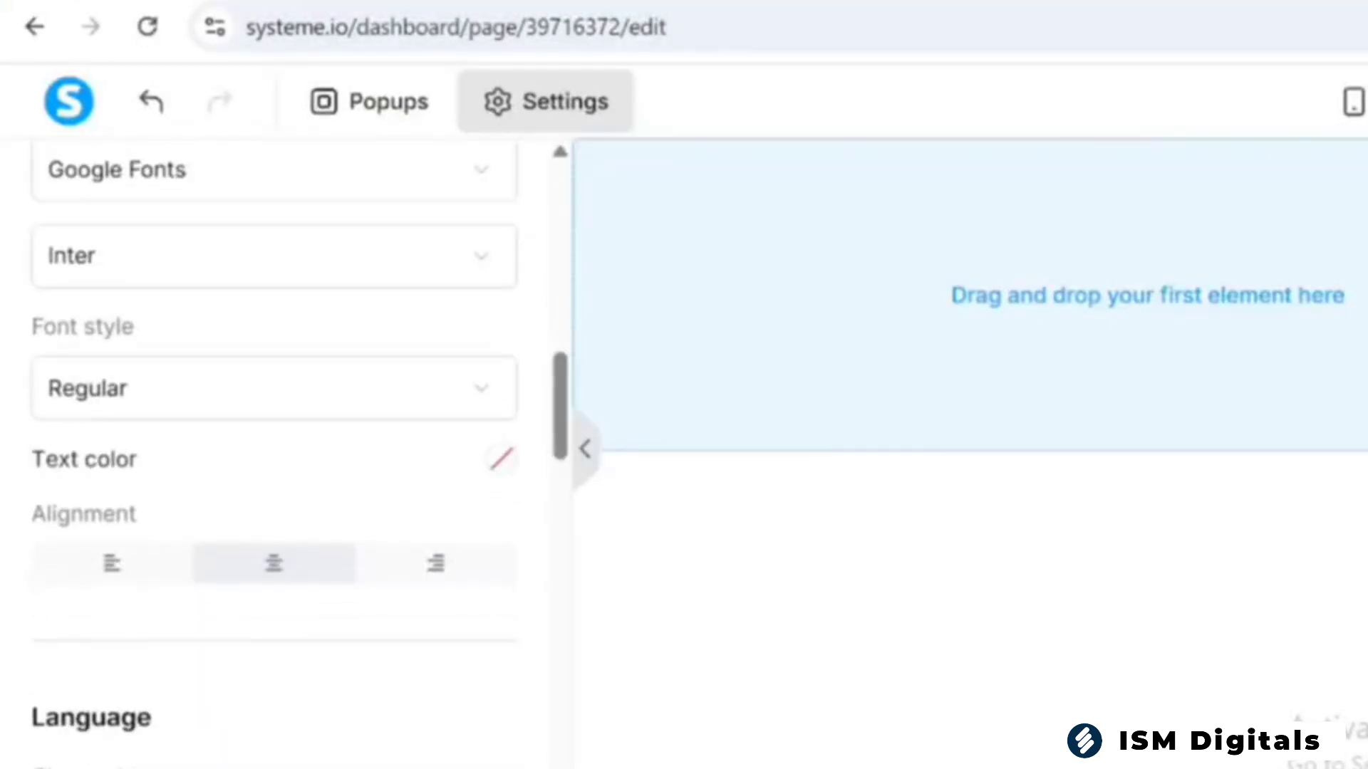
pyautogui.scroll(-8, 274, 441)
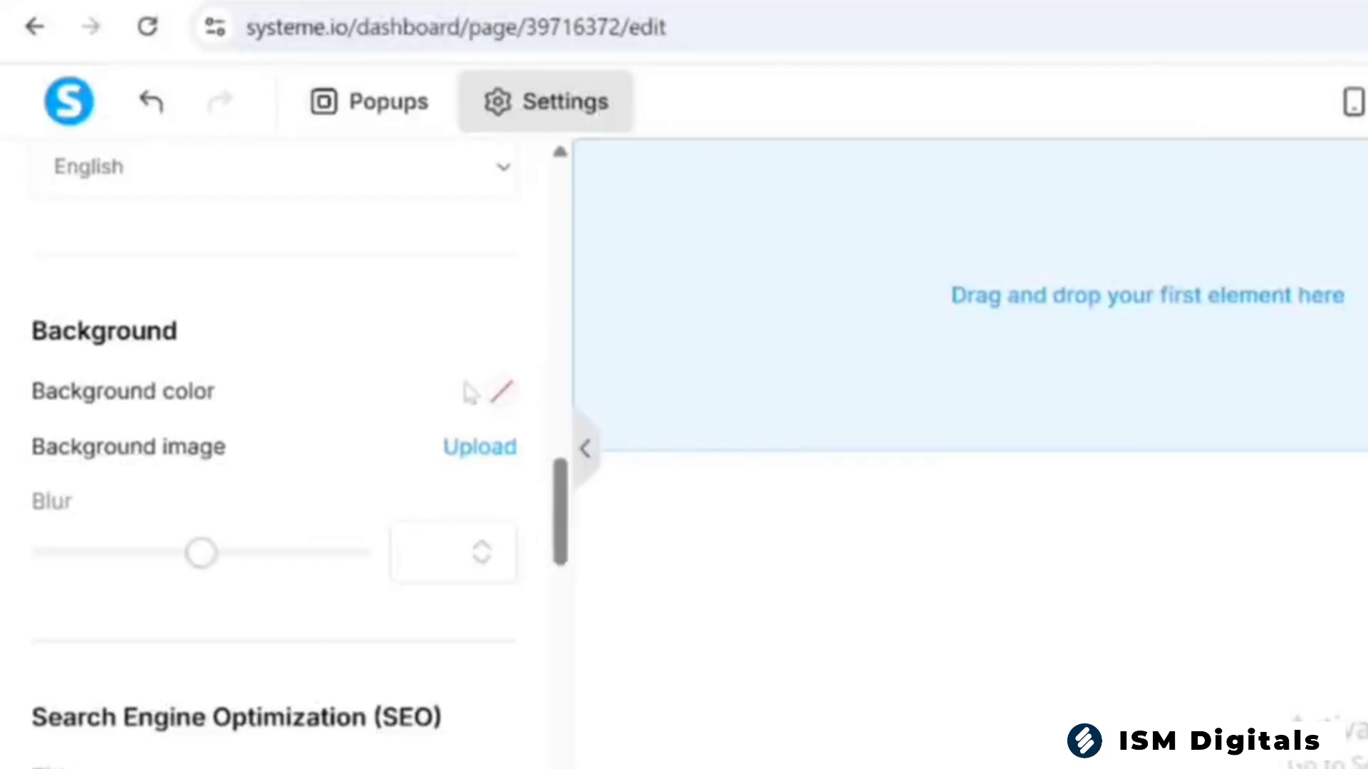
pyautogui.click(501, 392)
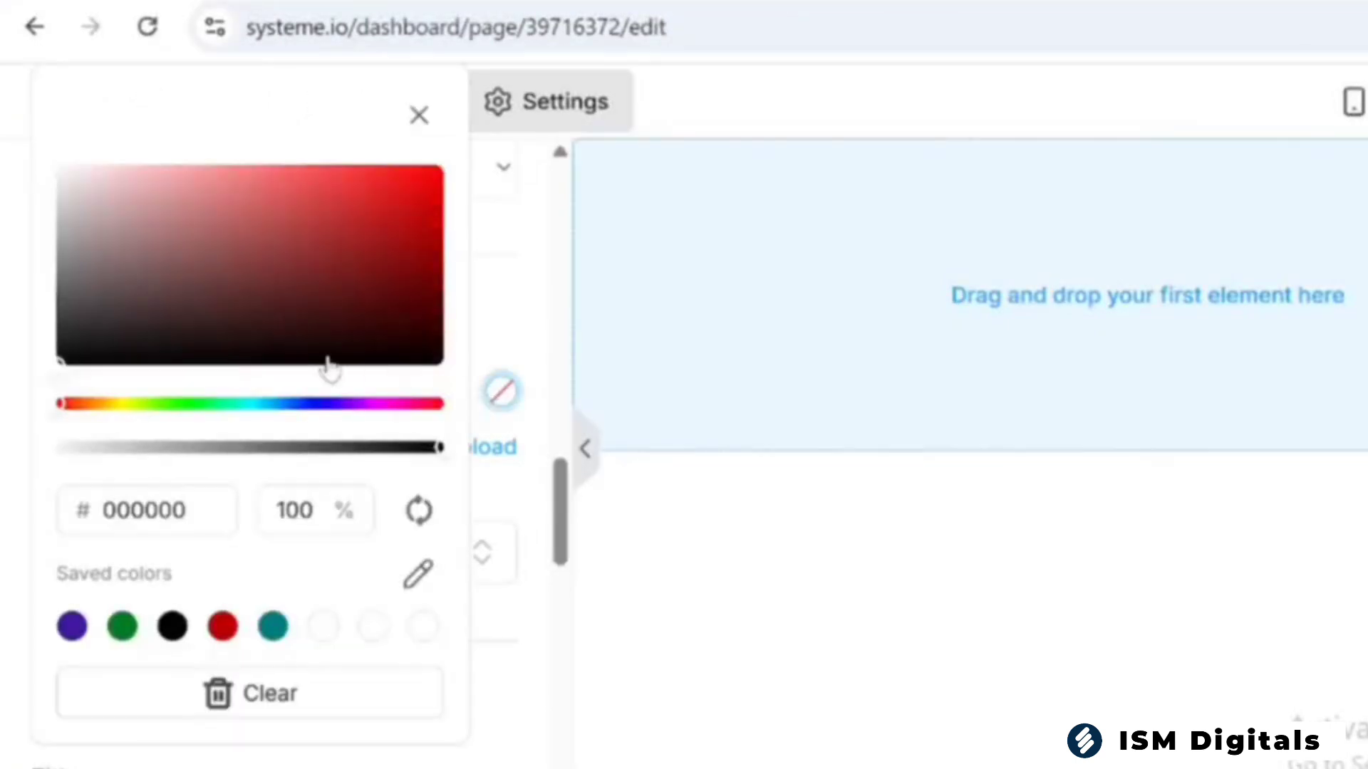
pyautogui.click(322, 628)
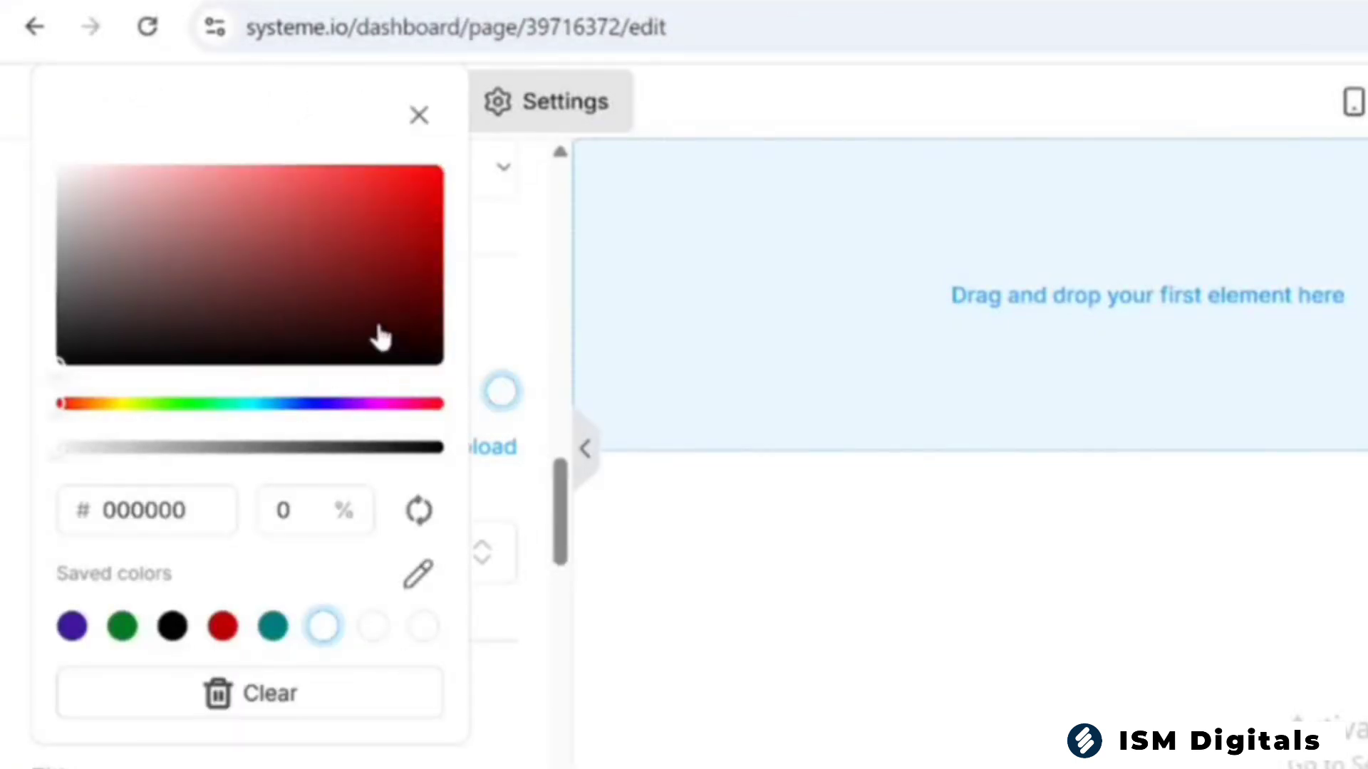
pyautogui.click(310, 404)
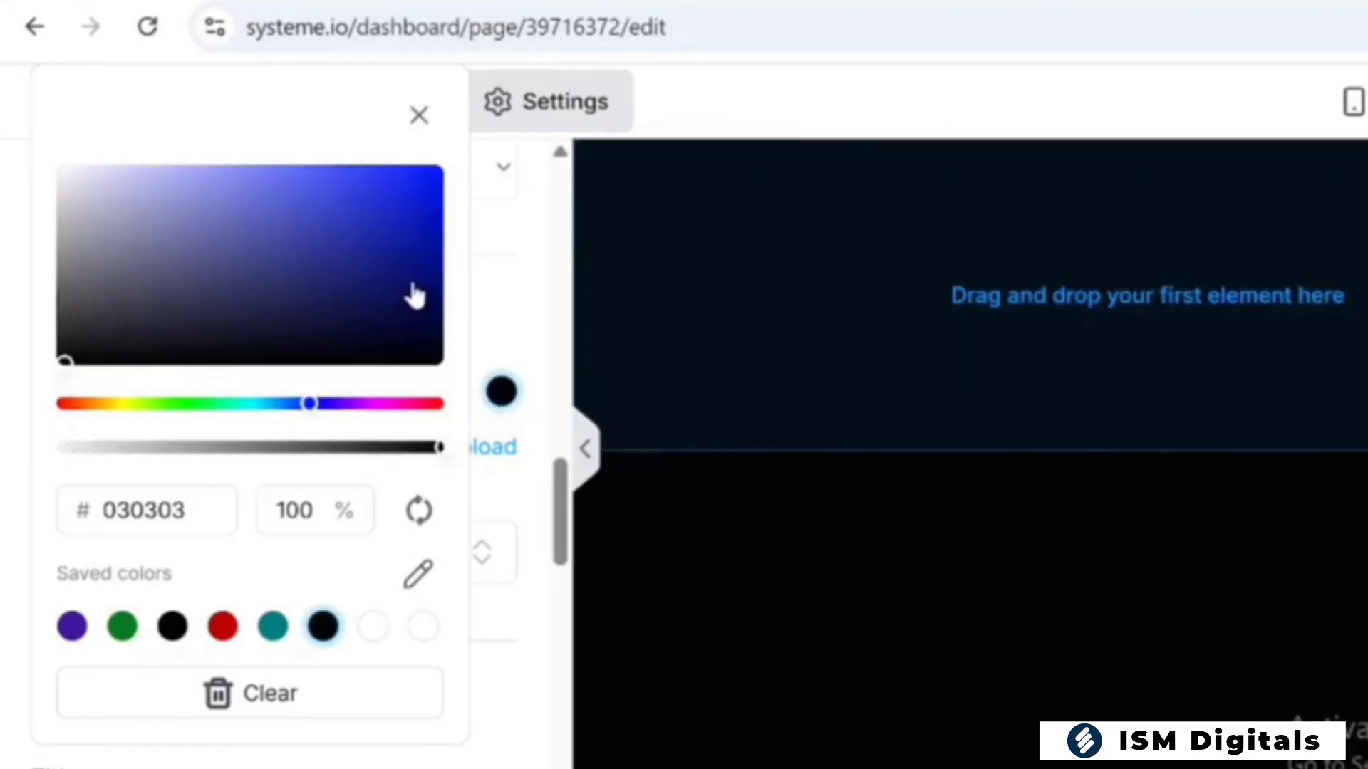
pyautogui.moveTo(420, 285); pyautogui.dragTo(448, 293)
pyautogui.moveTo(447, 294); pyautogui.dragTo(444, 298)
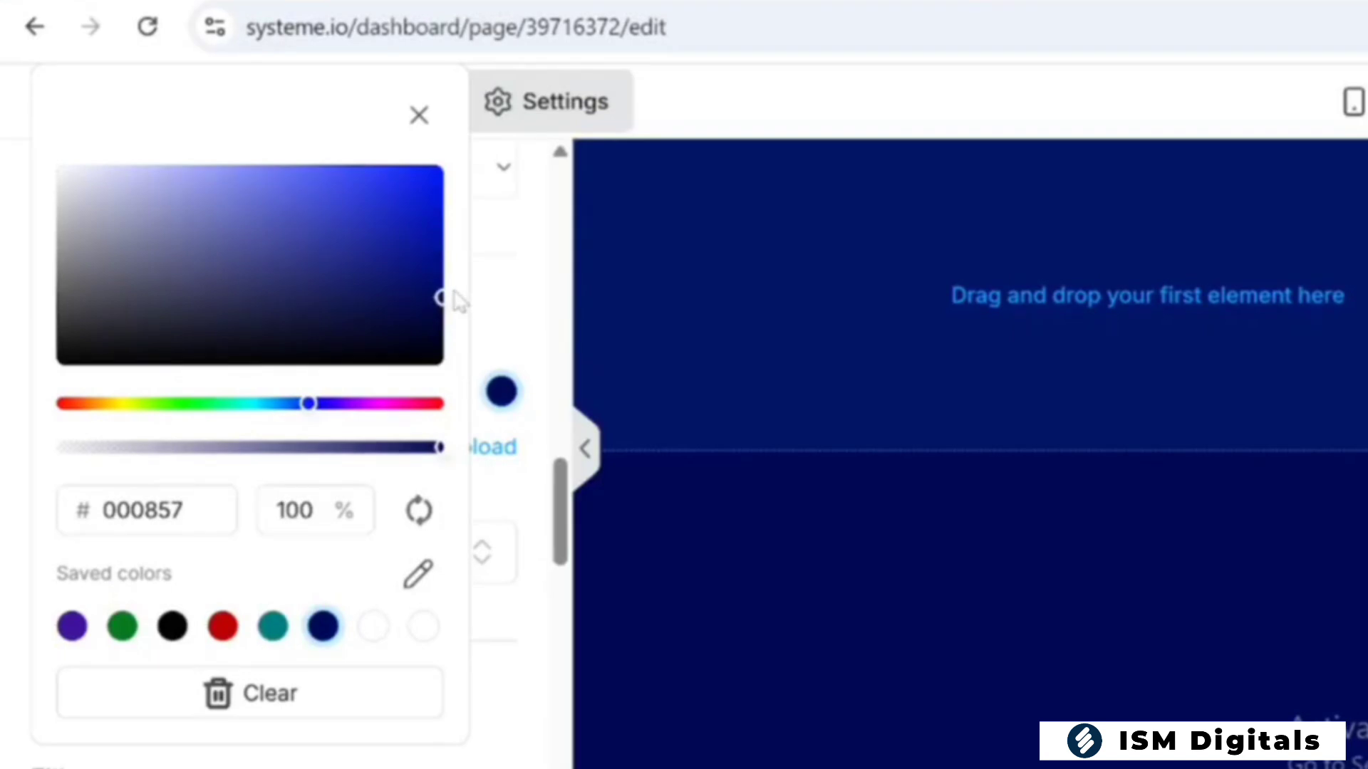
pyautogui.click(419, 116)
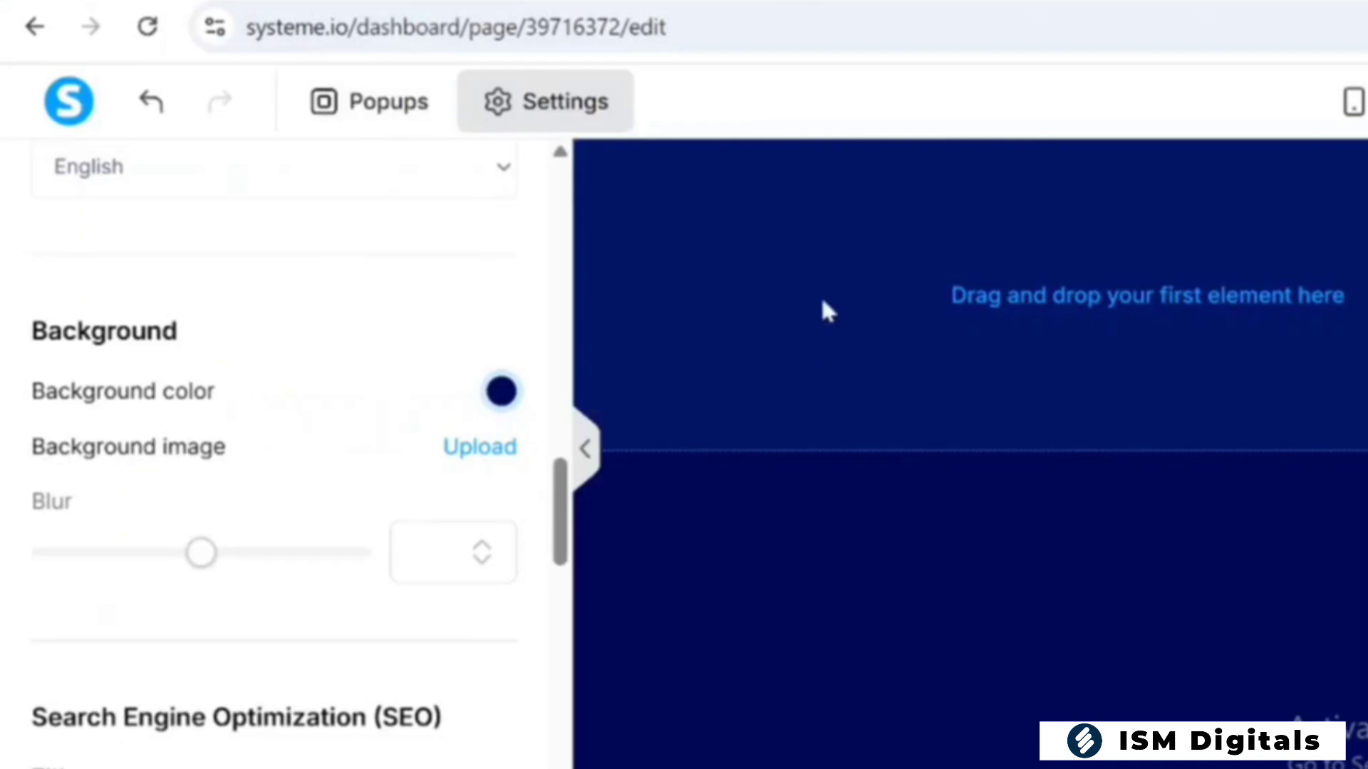
# Set the heading typography's text color to white, hex ffffff, in the page settings
pyautogui.scroll(7, 285, 456)
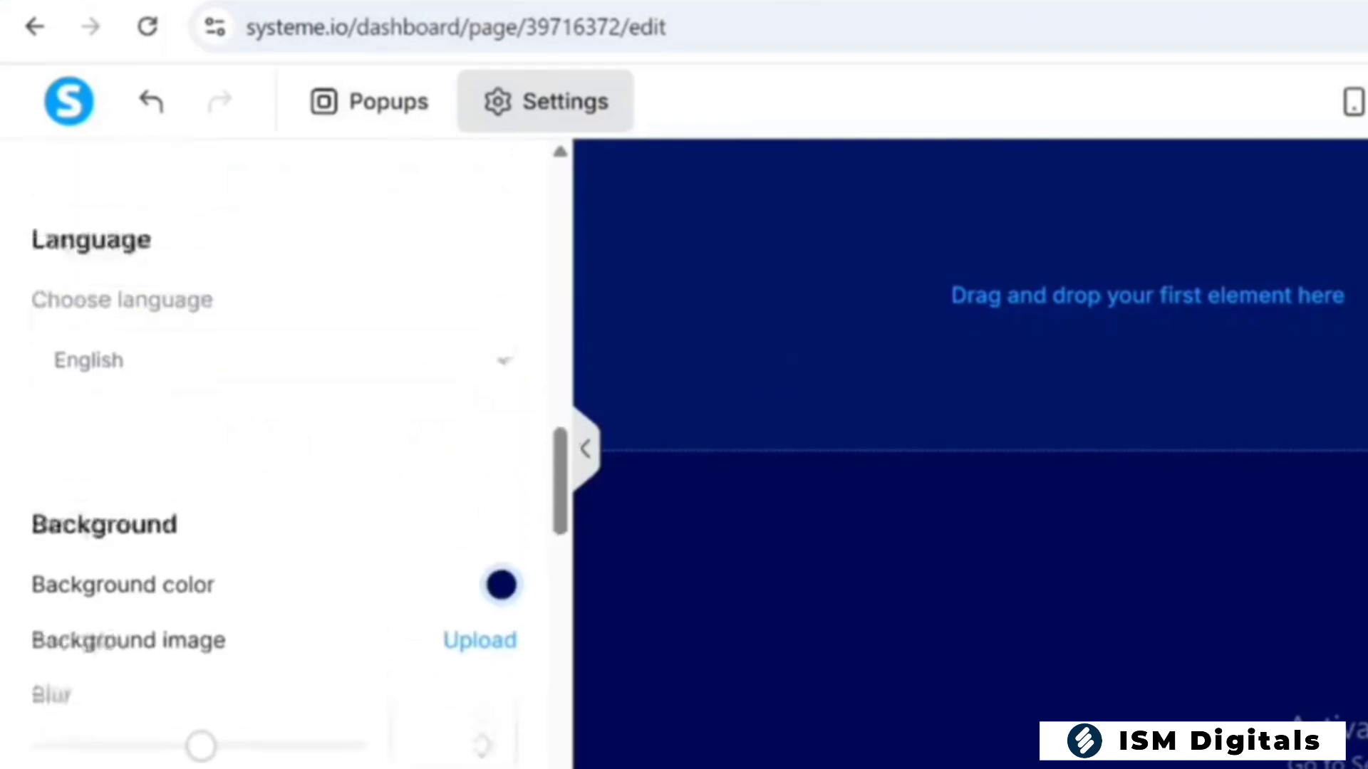
pyautogui.scroll(2, 274, 456)
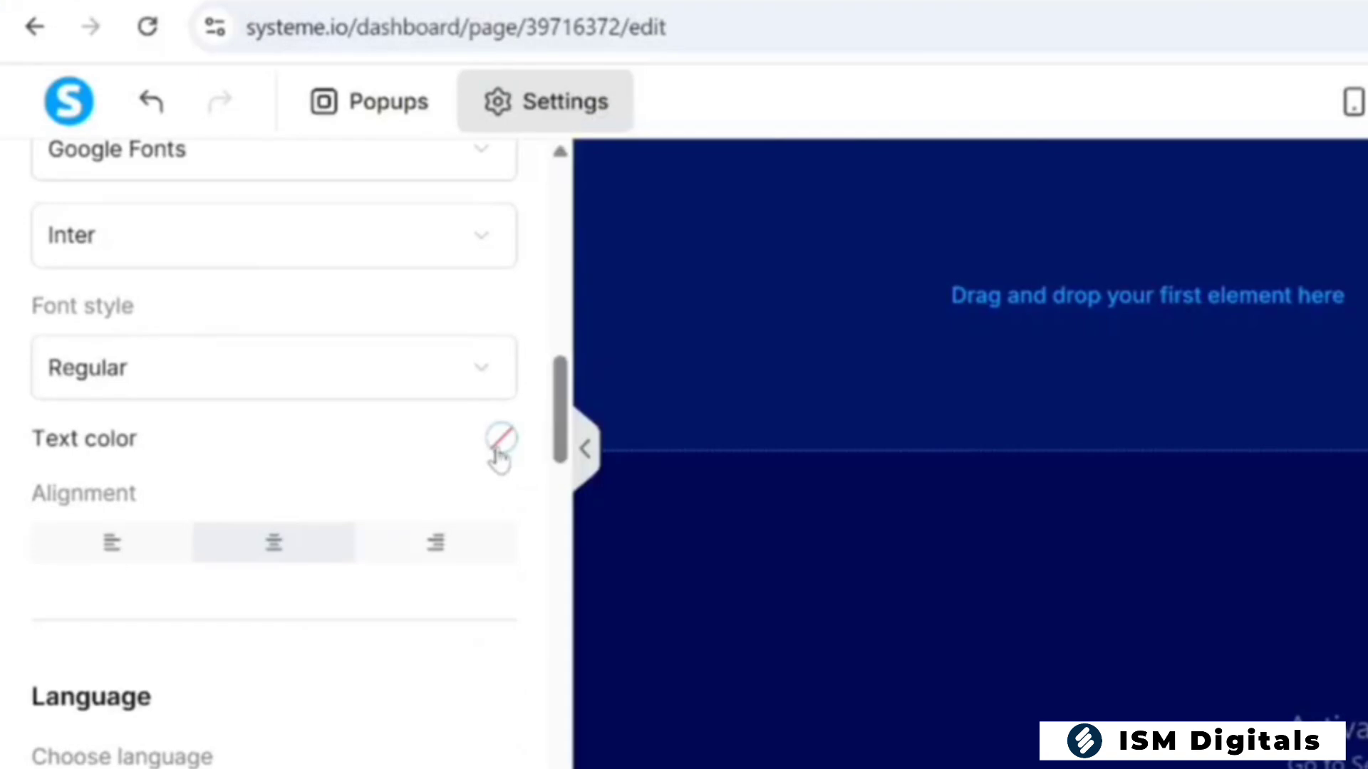
pyautogui.click(501, 438)
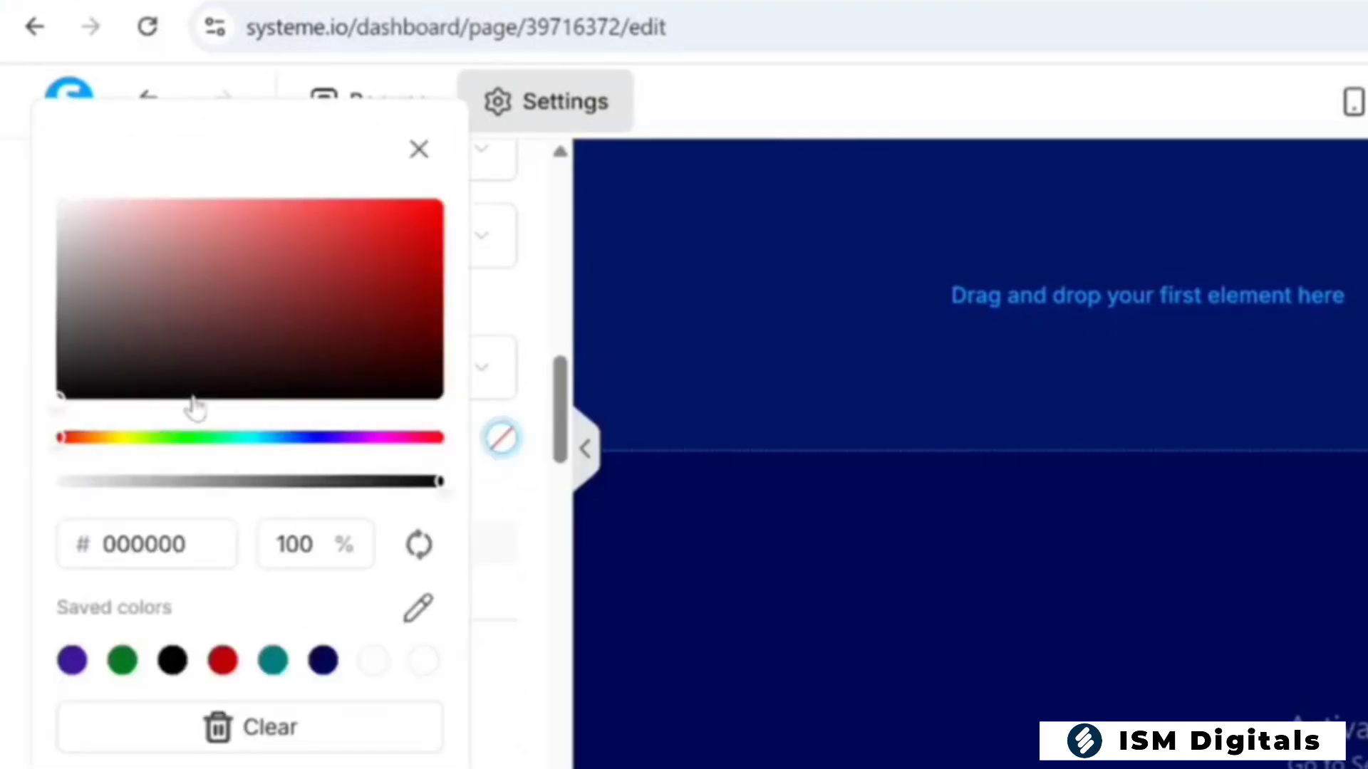
pyautogui.click(62, 260)
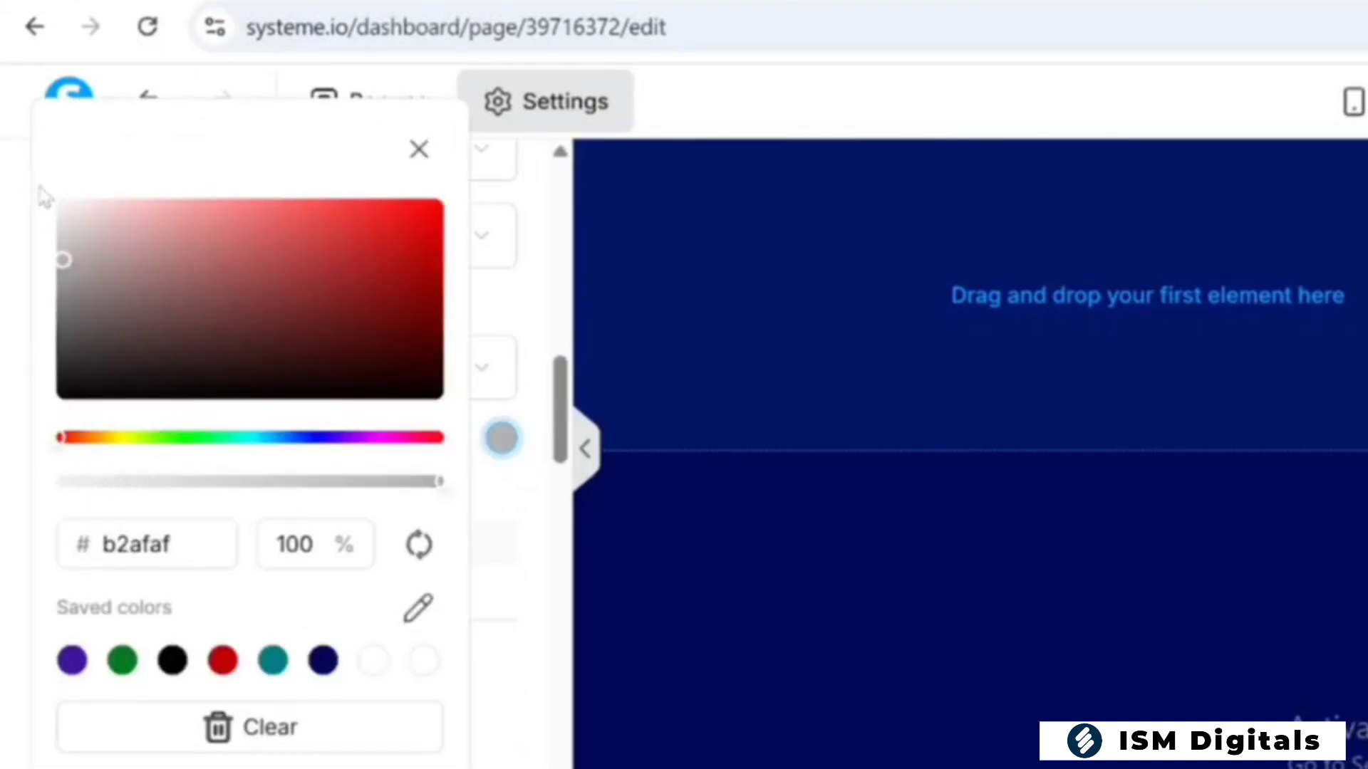
pyautogui.click(64, 255)
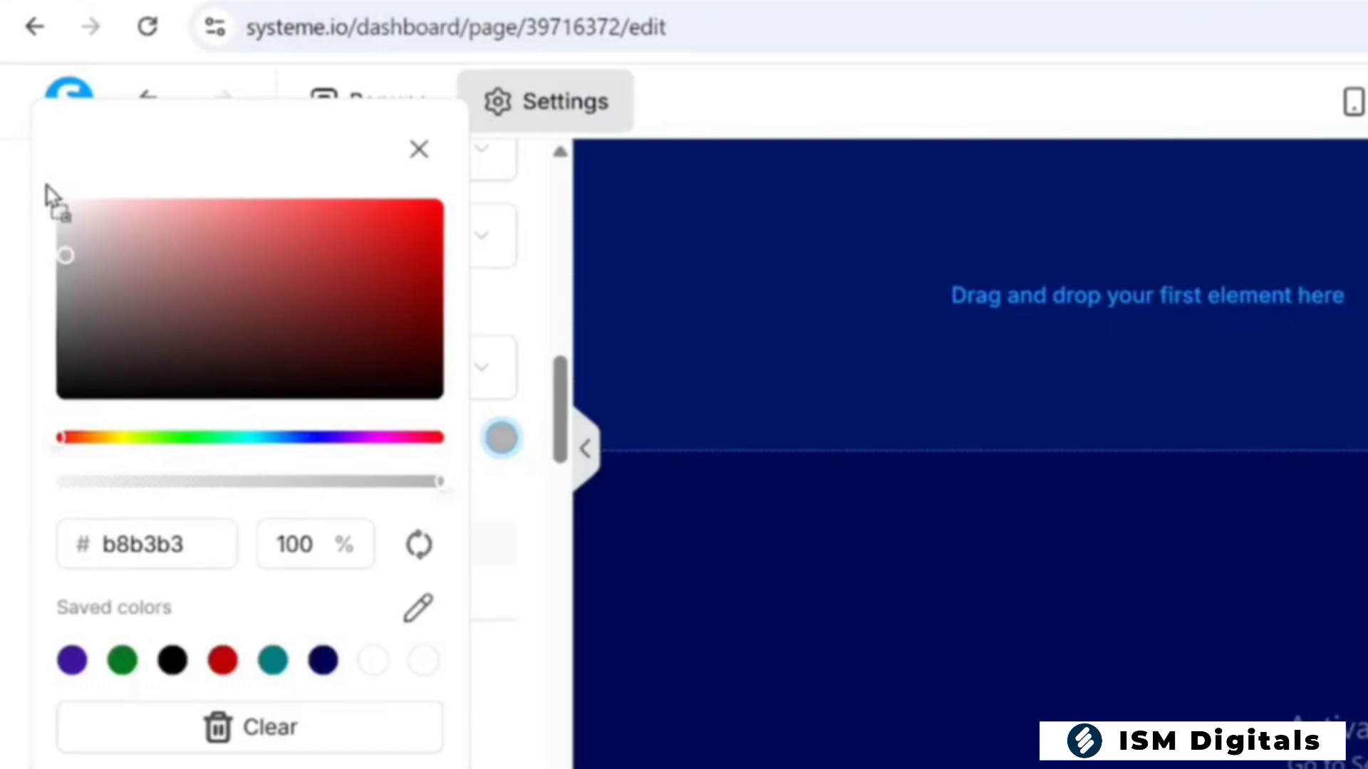
pyautogui.moveTo(53, 193); pyautogui.dragTo(52, 195)
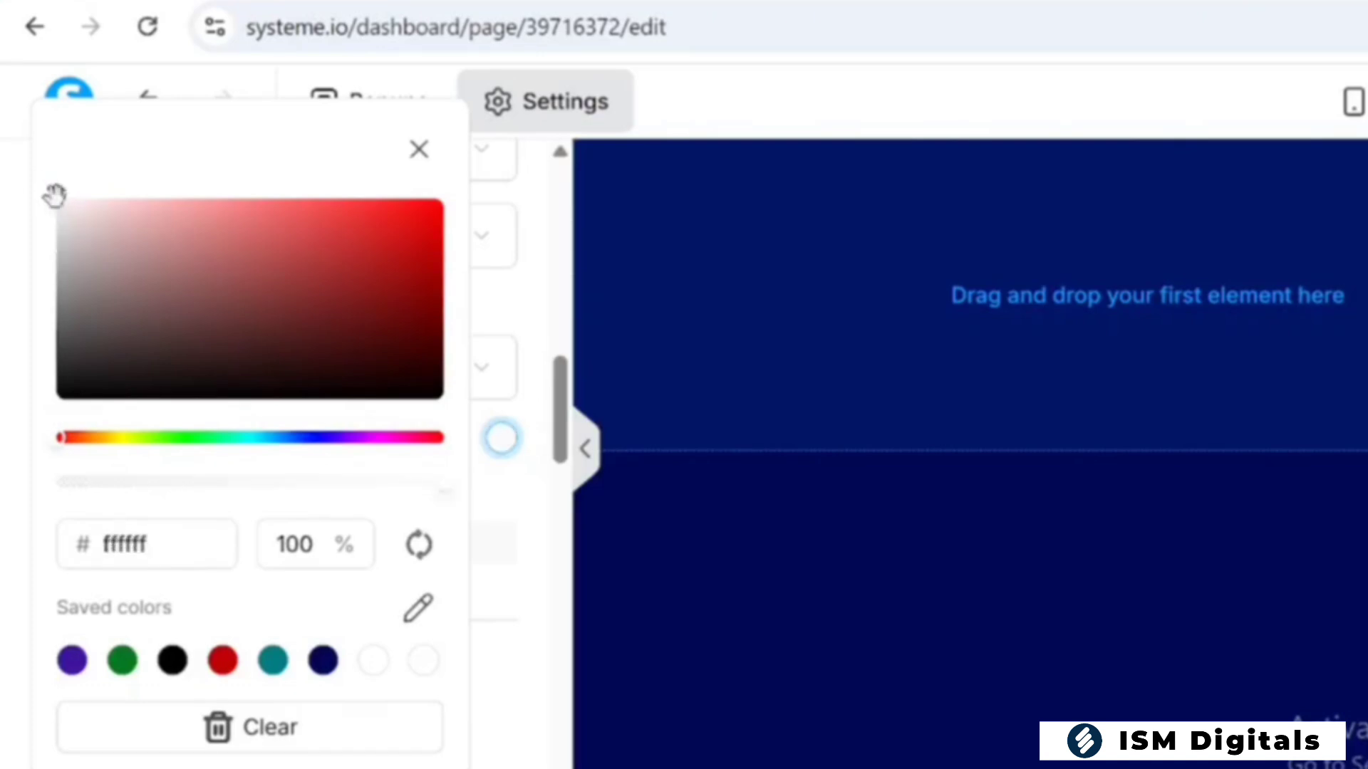
pyautogui.click(203, 387)
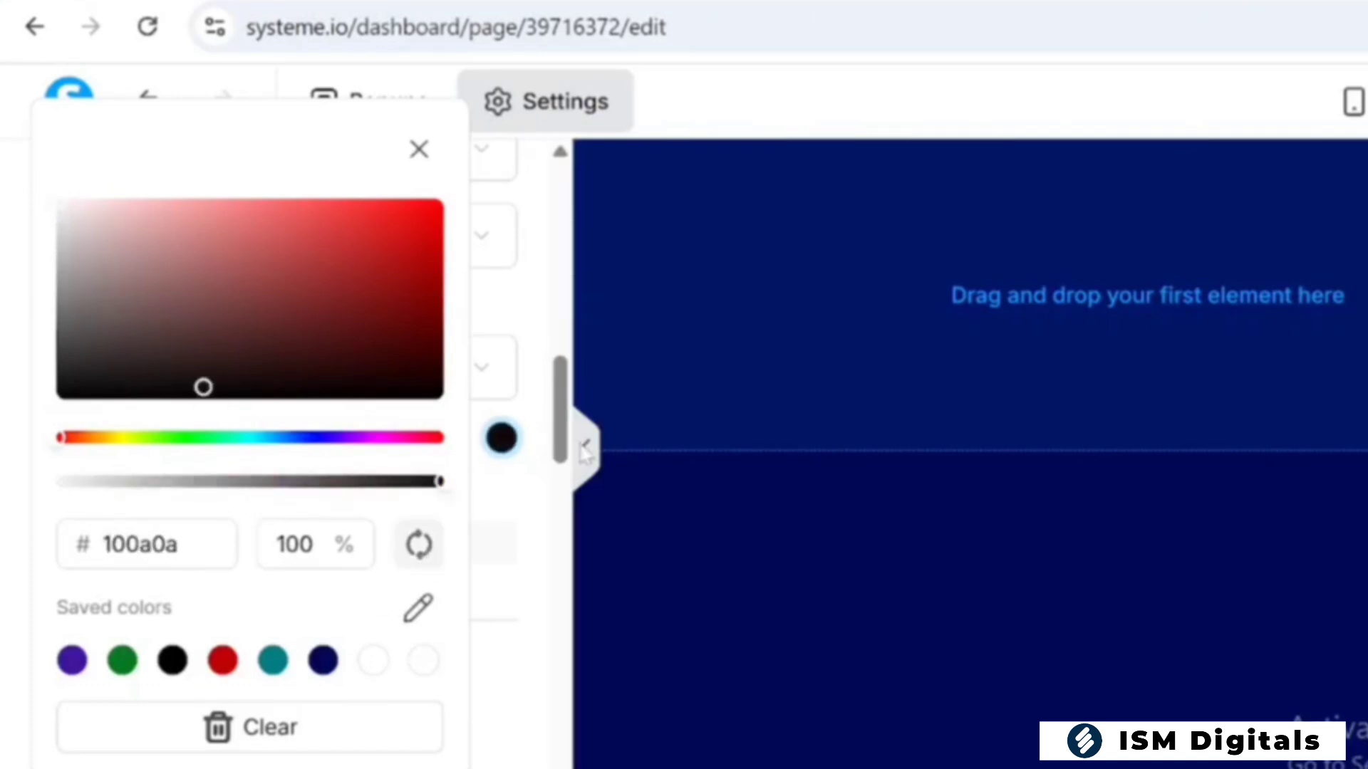
pyautogui.click(399, 200)
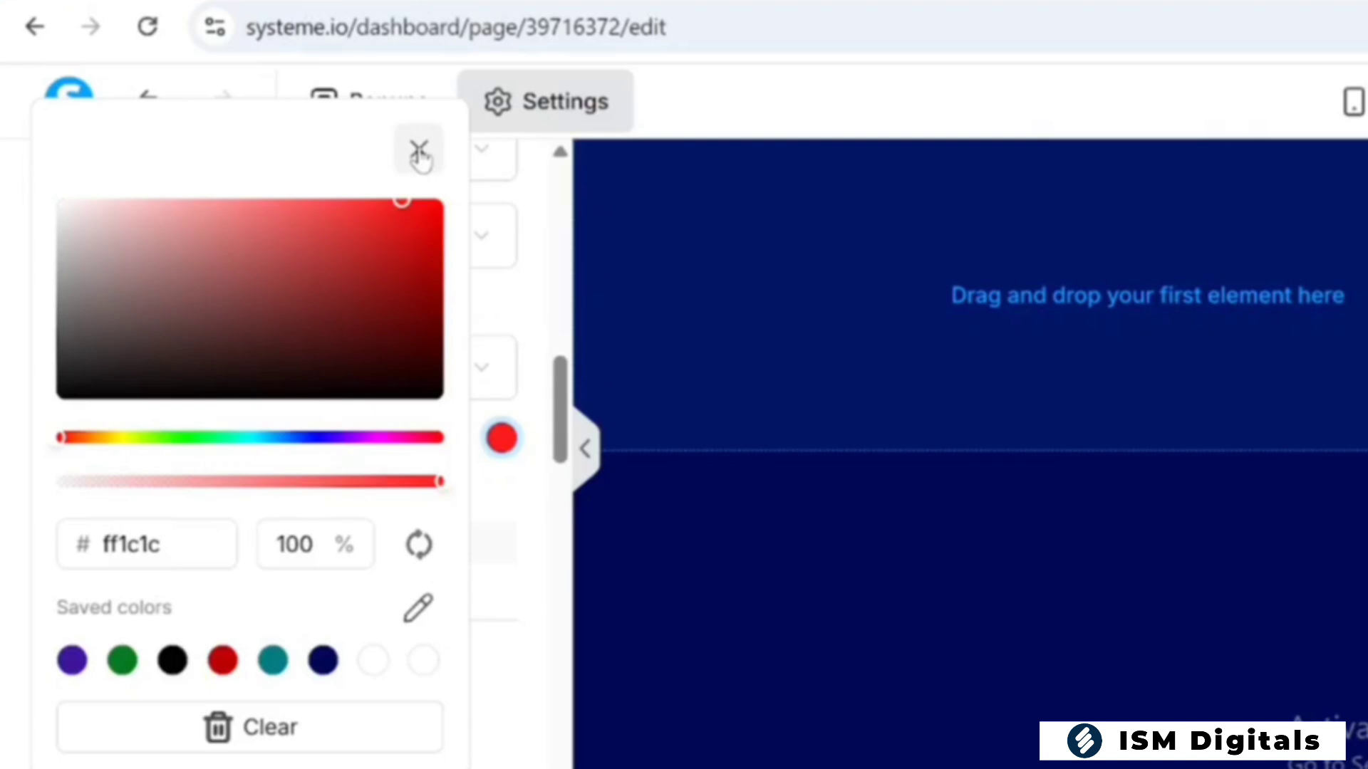
pyautogui.moveTo(118, 210)
pyautogui.mouseDown()
pyautogui.moveTo(78, 213)
pyautogui.moveTo(43, 189)
pyautogui.mouseUp()
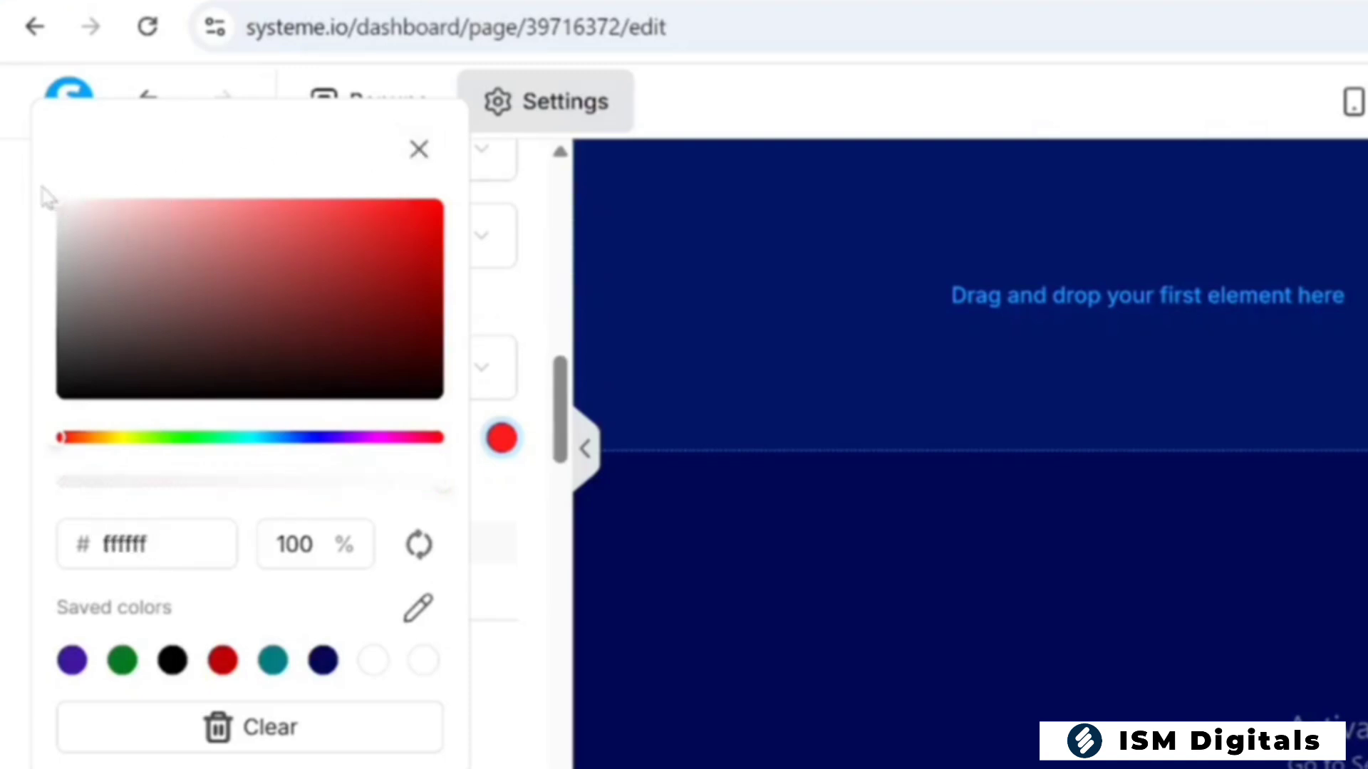
# Leave the page settings and add a Headline element to the empty section
pyautogui.click(418, 152)
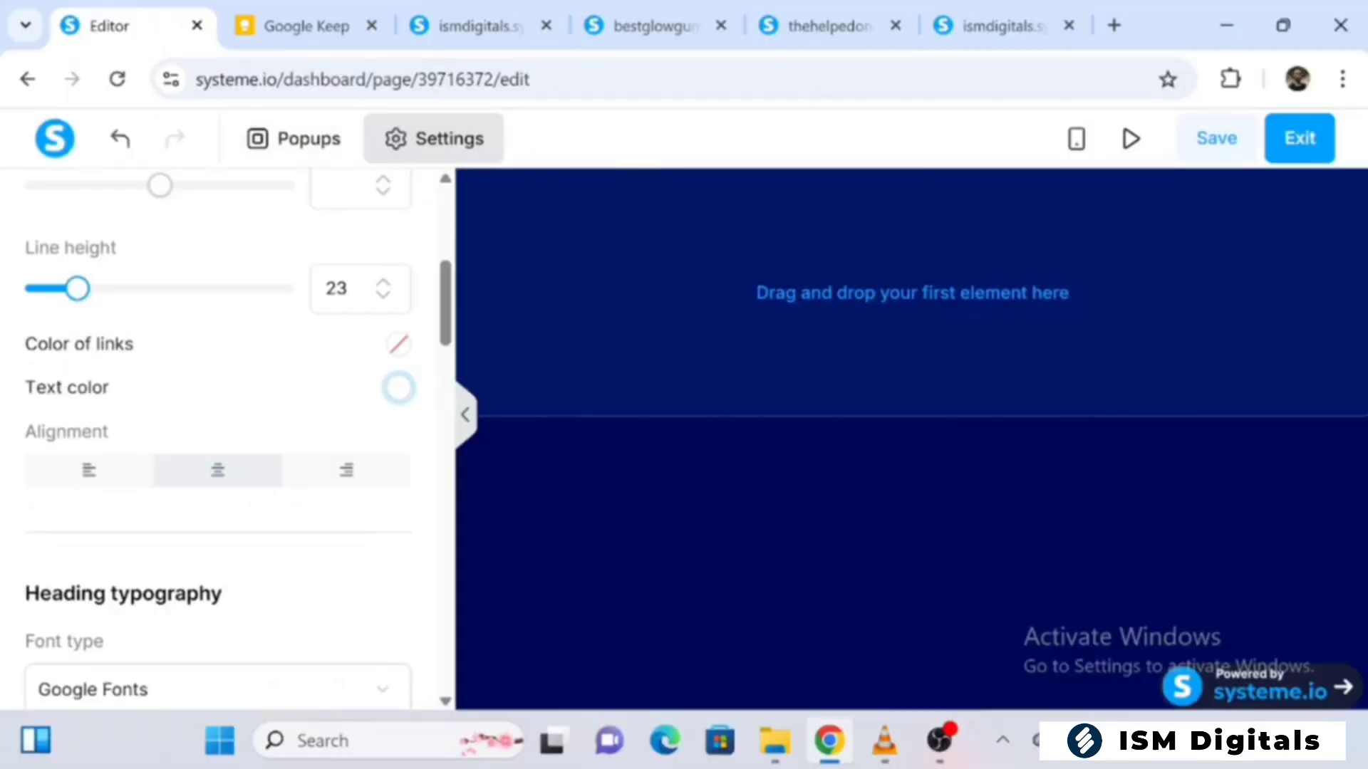
pyautogui.scroll(5, 214, 427)
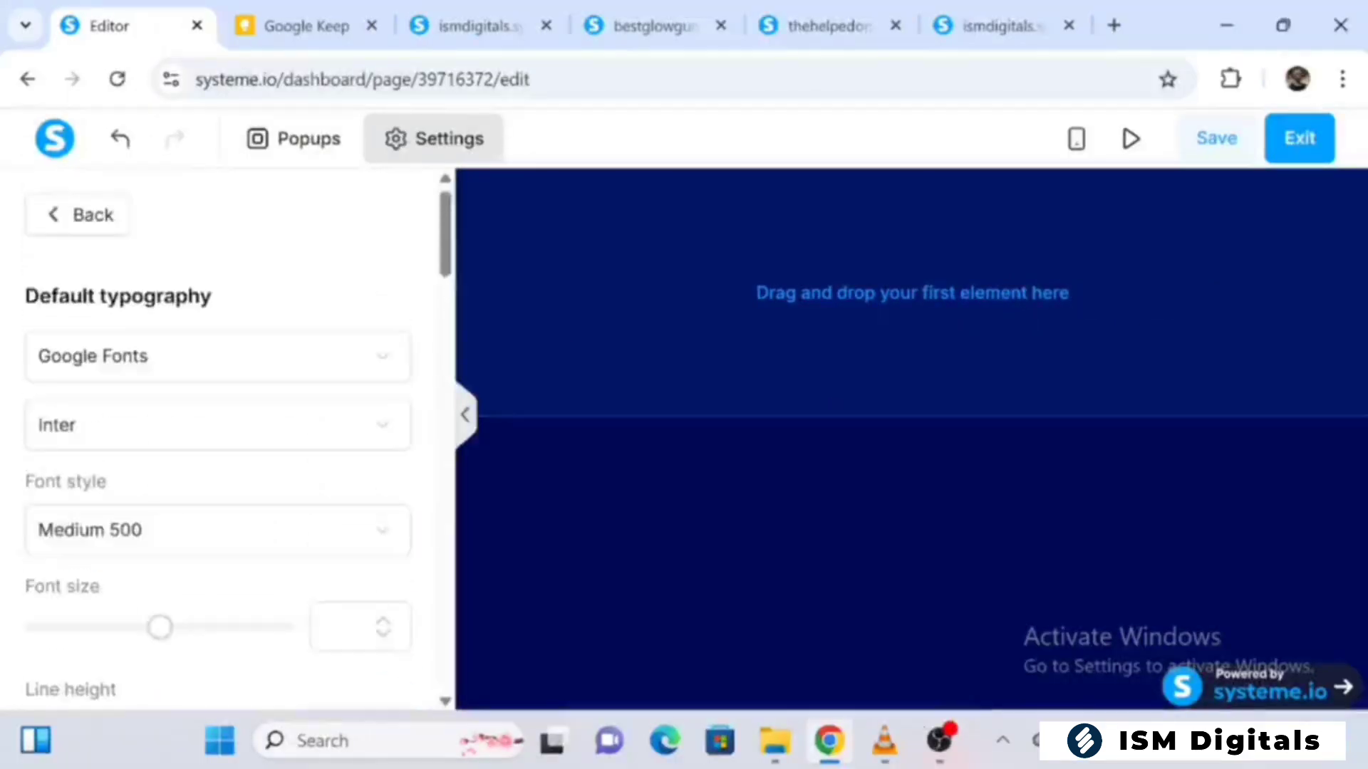
pyautogui.scroll(-5, 214, 428)
pyautogui.scroll(-20, 228, 434)
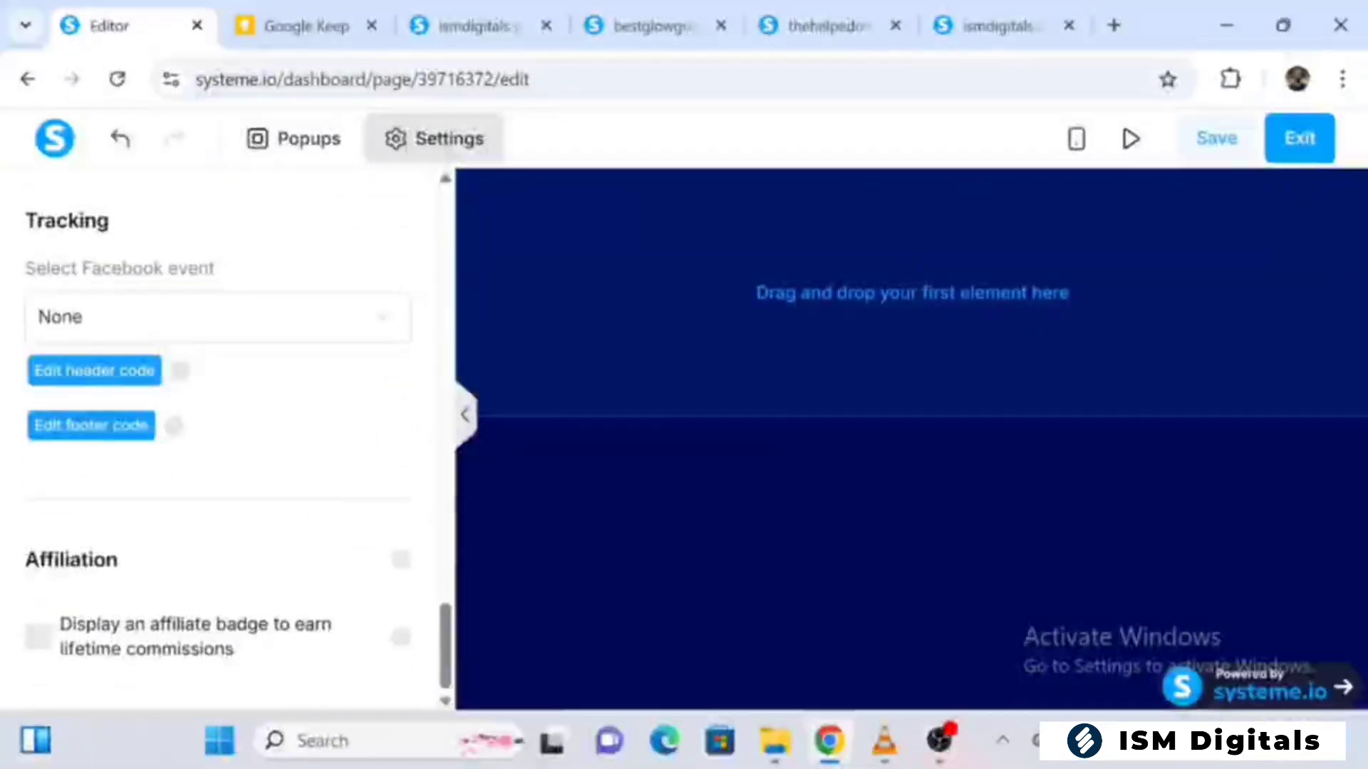
pyautogui.click(688, 282)
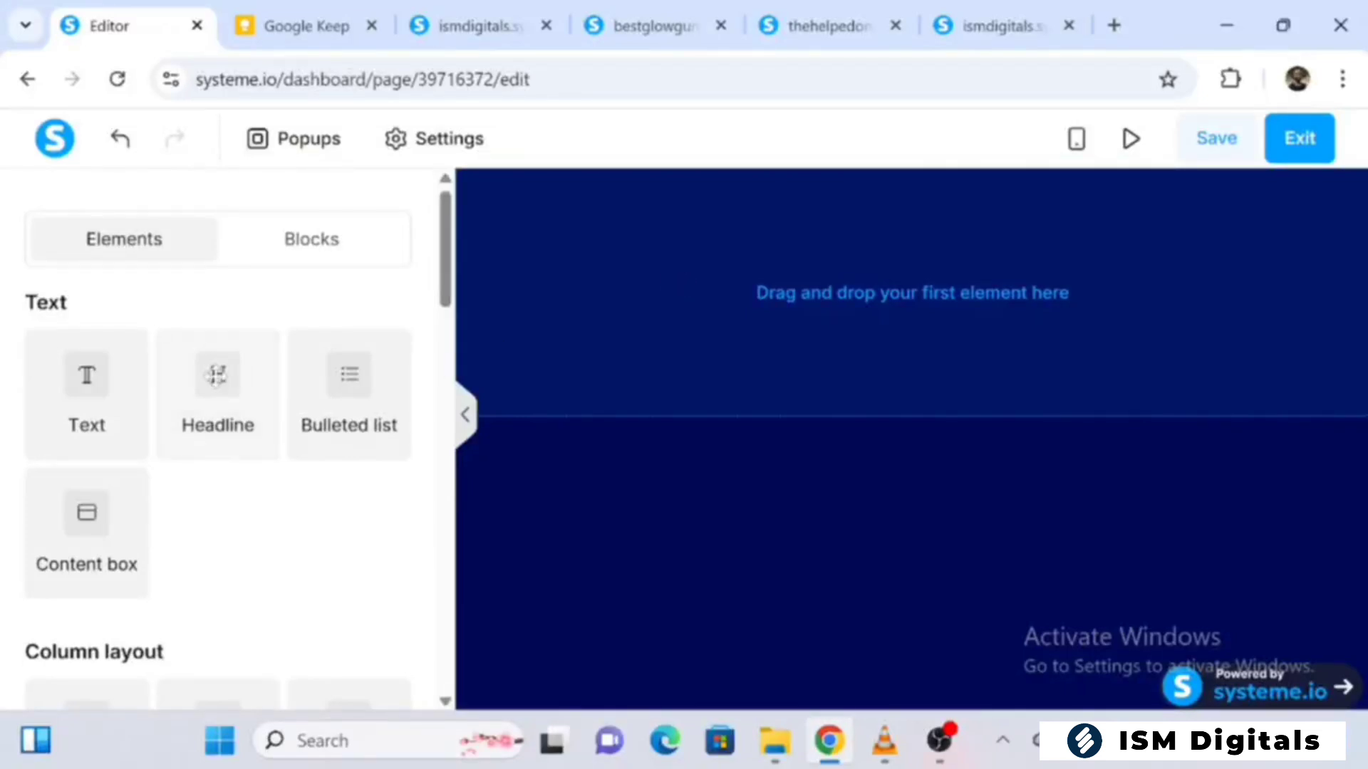
pyautogui.moveTo(216, 375); pyautogui.dragTo(863, 296)
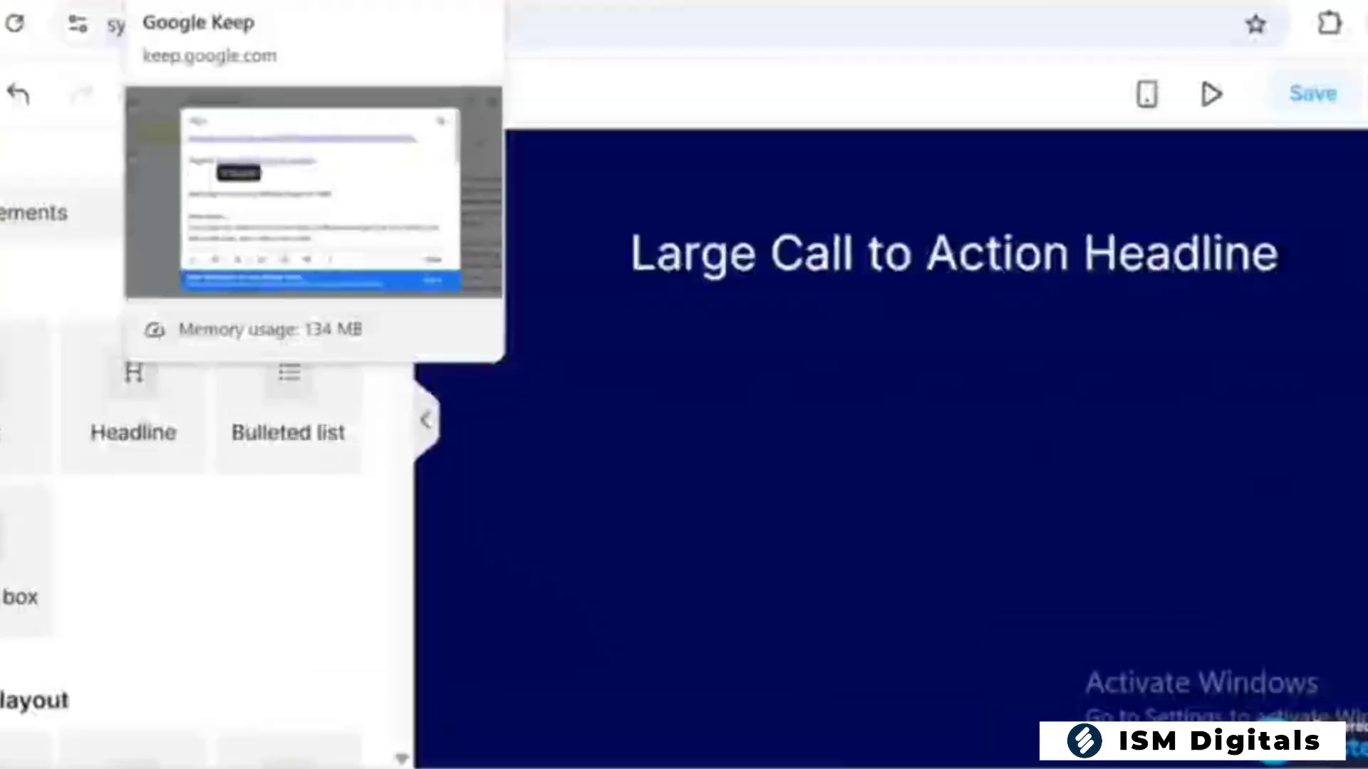
# Copy "Build High-Converting Website Pages for FREE" from the Google Keep note and replace the headline's placeholder text with it in the page editor
pyautogui.click(313, 27)
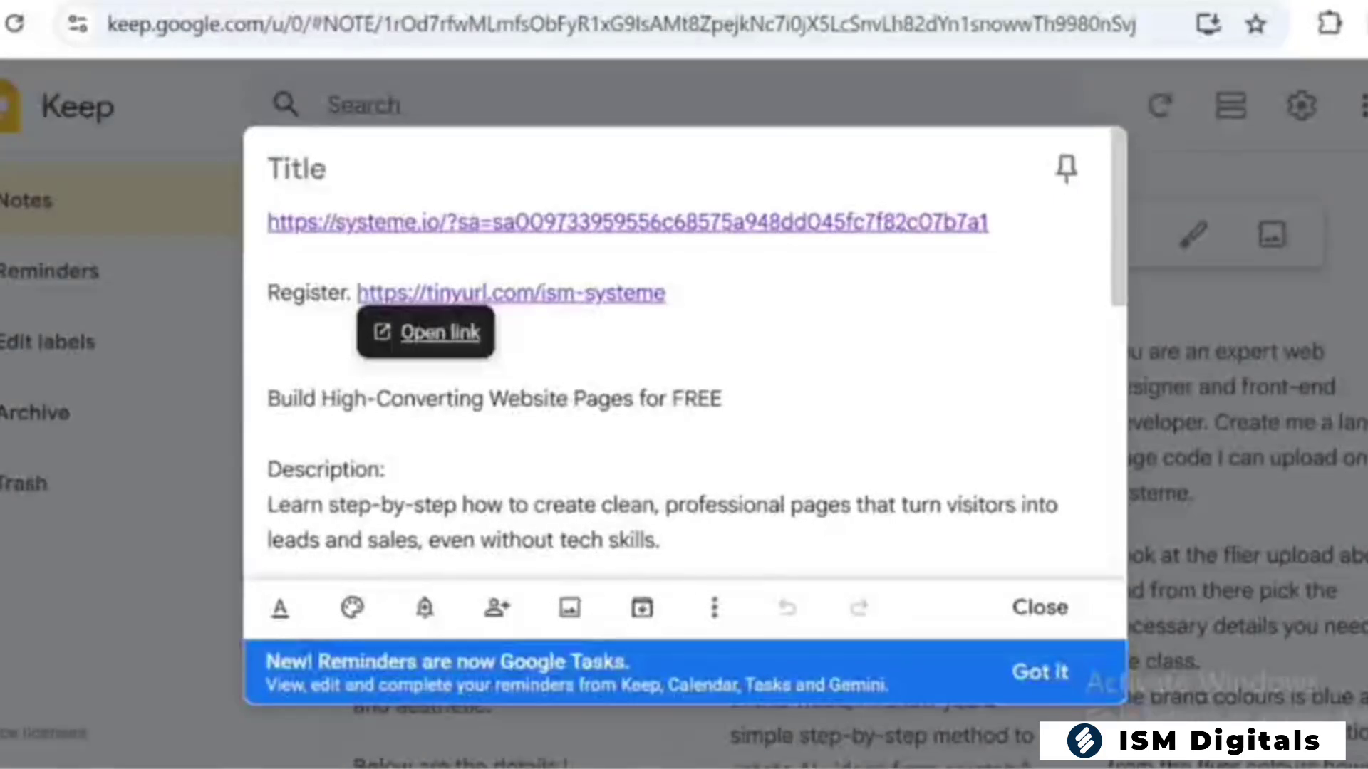
pyautogui.click(268, 399)
pyautogui.moveTo(268, 399); pyautogui.dragTo(722, 398)
pyautogui.hotkey('ctrl', 'c')
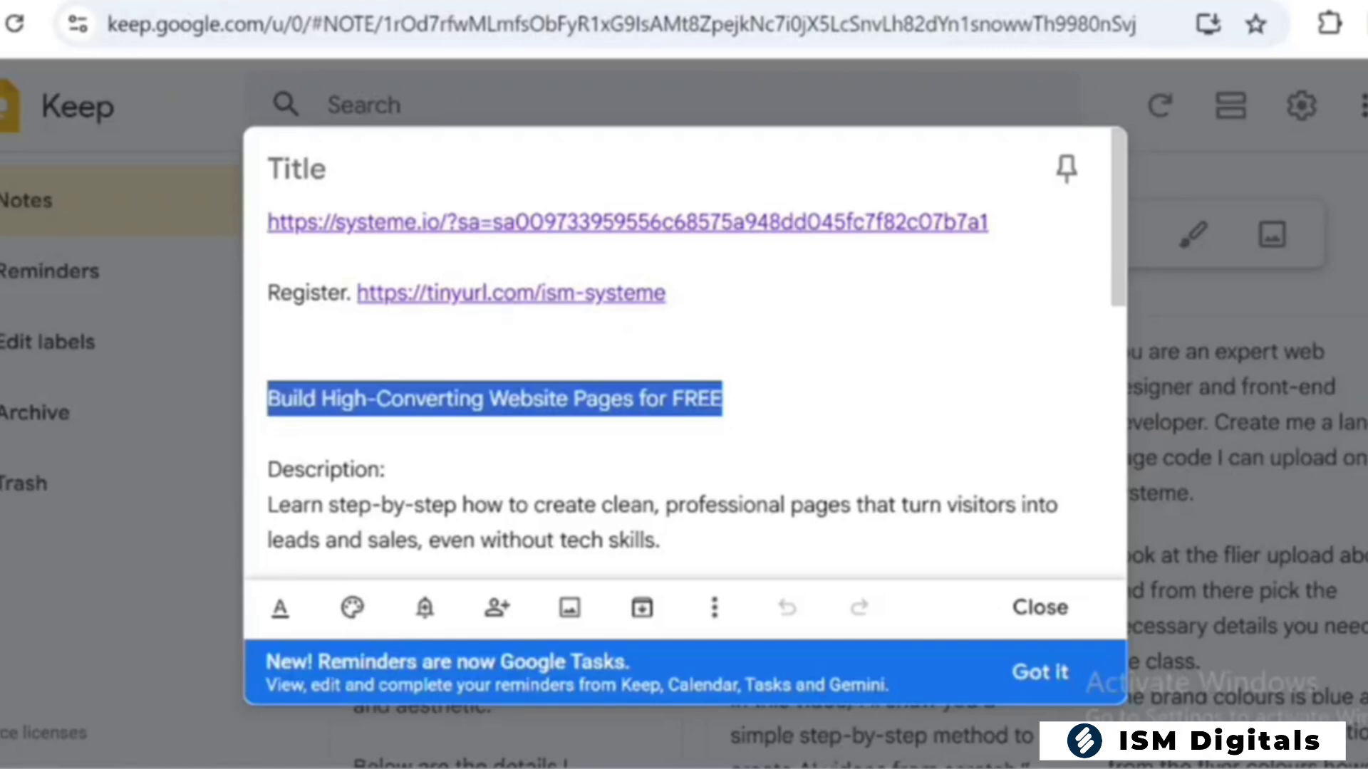
pyautogui.click(109, 26)
pyautogui.click(800, 269)
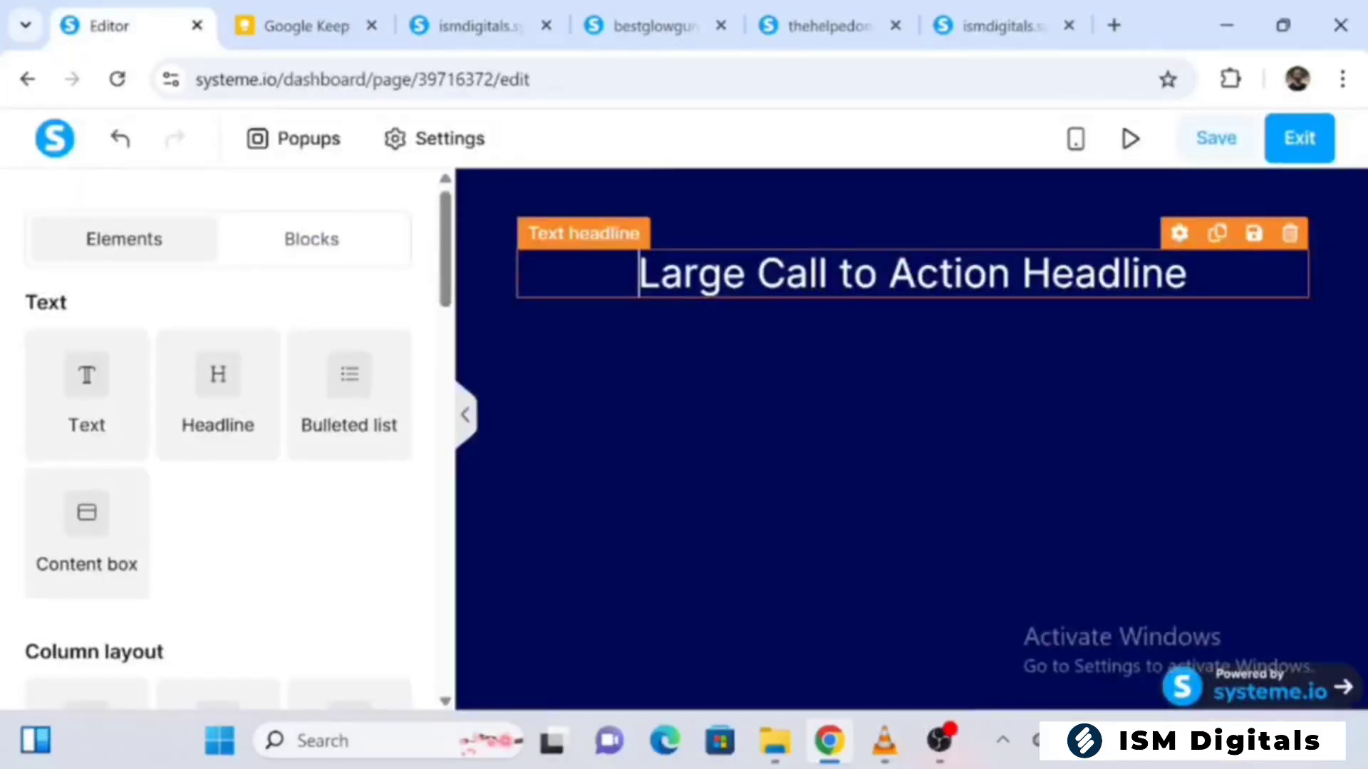
pyautogui.hotkey('ctrl', 'a')
pyautogui.hotkey('ctrl', 'v')
pyautogui.click(897, 385)
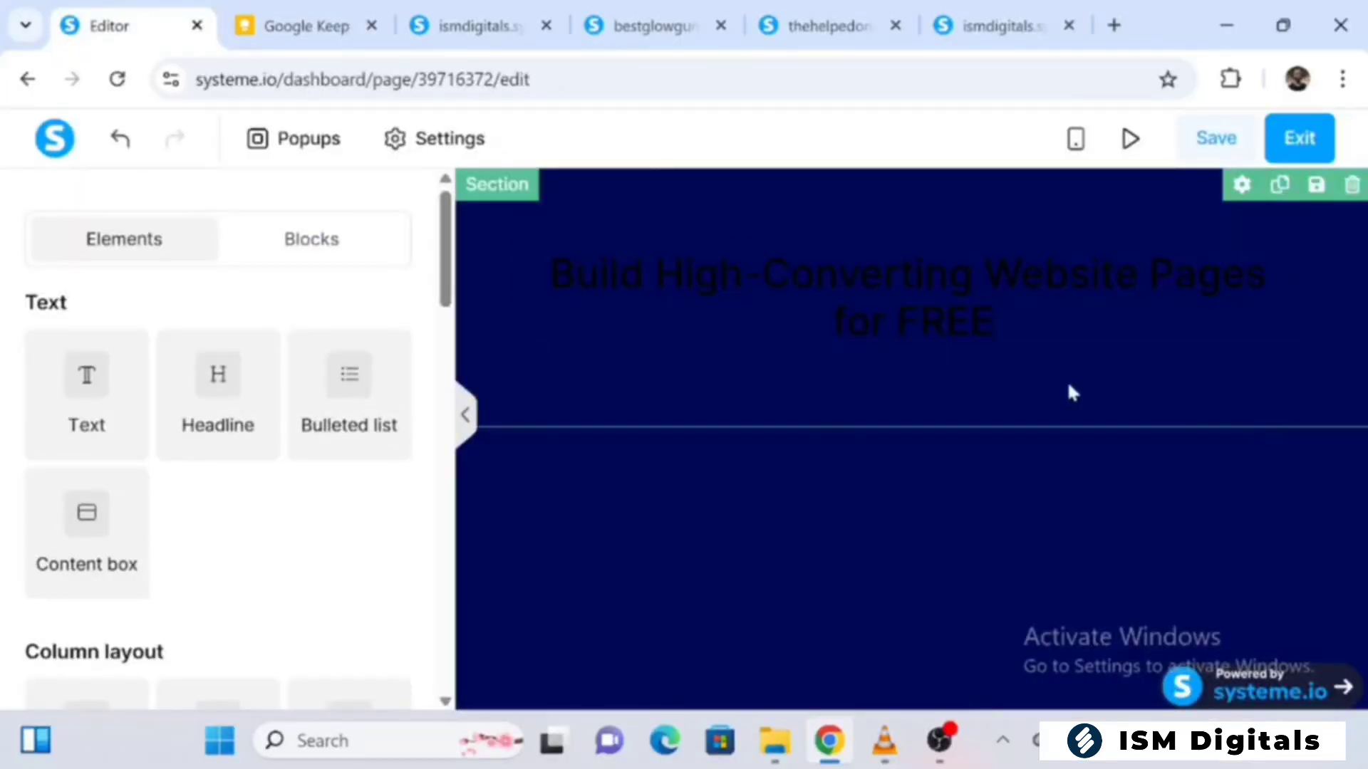
# Select the whole headline text and set its color to white, hex ffffff
pyautogui.tripleClick(997, 322)
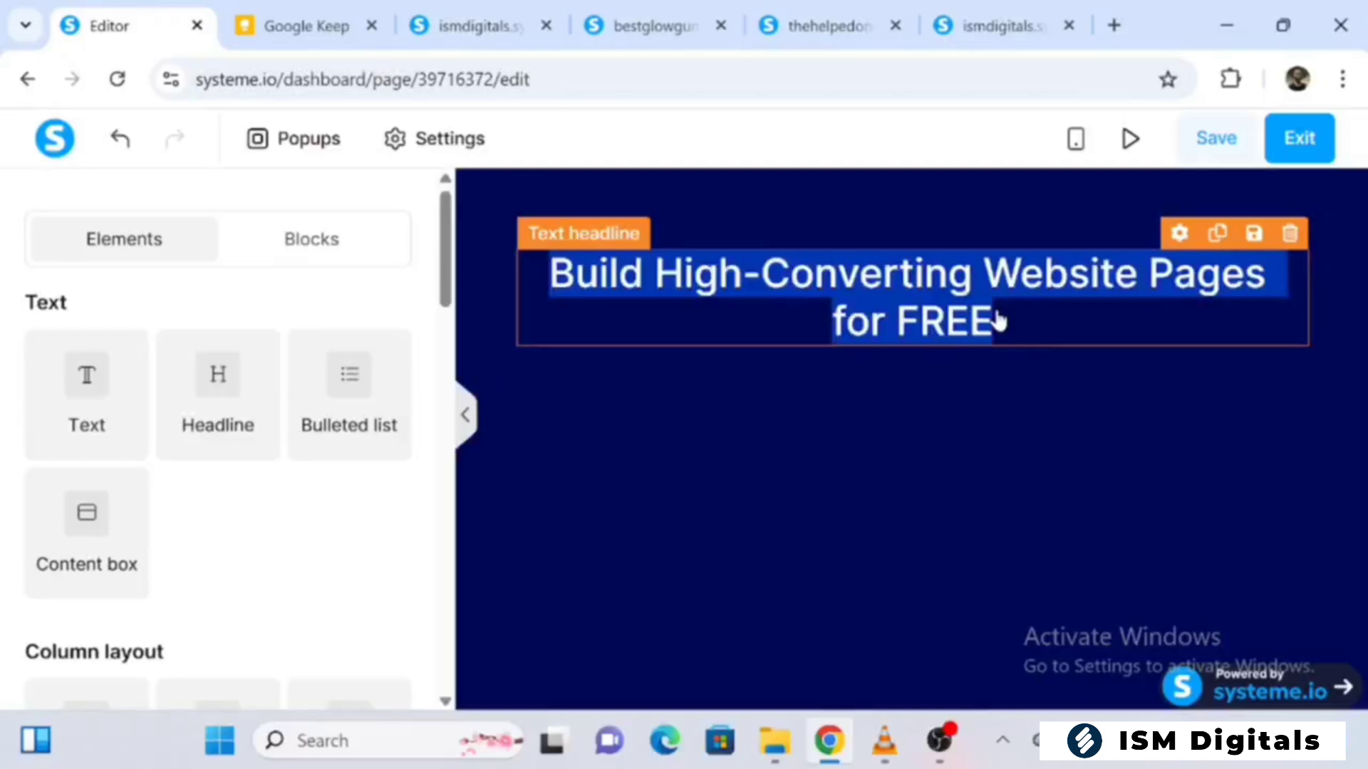
pyautogui.rightClick(939, 319)
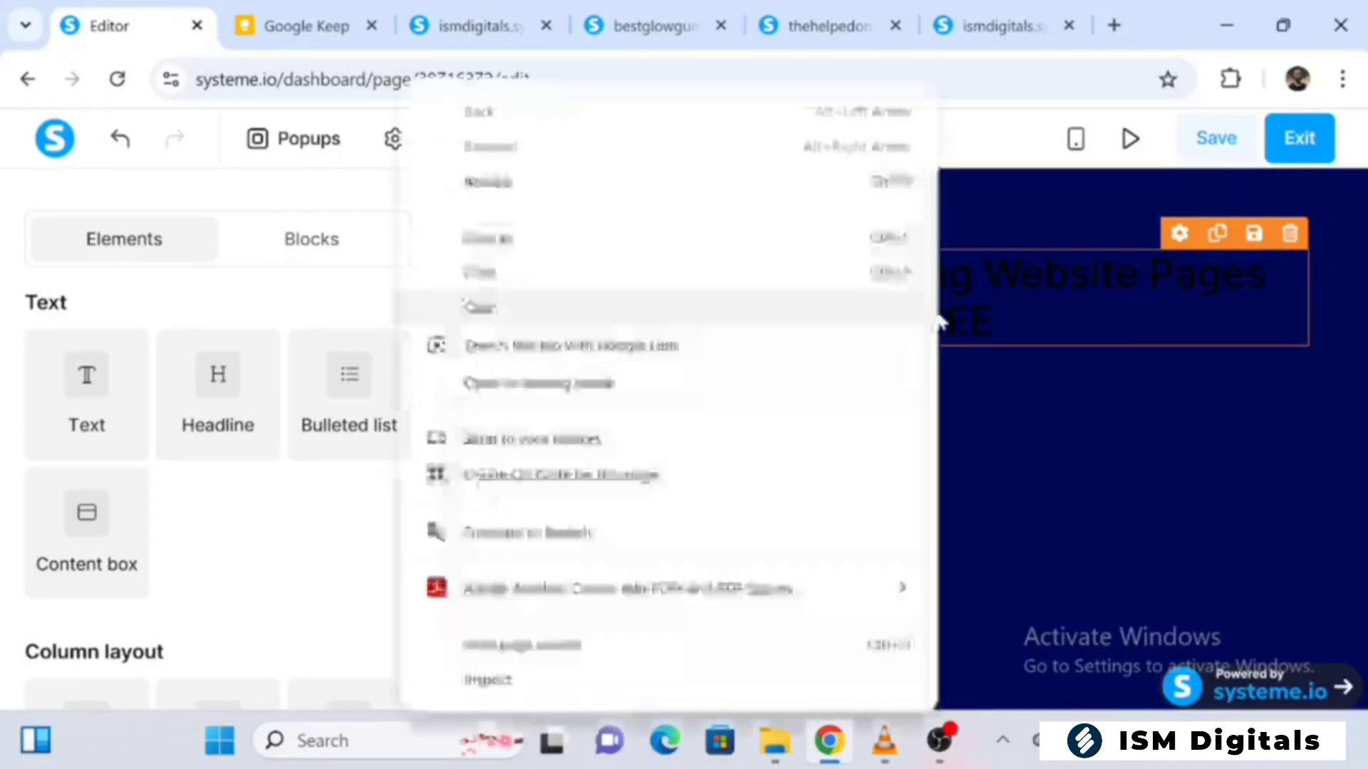
pyautogui.click(993, 269)
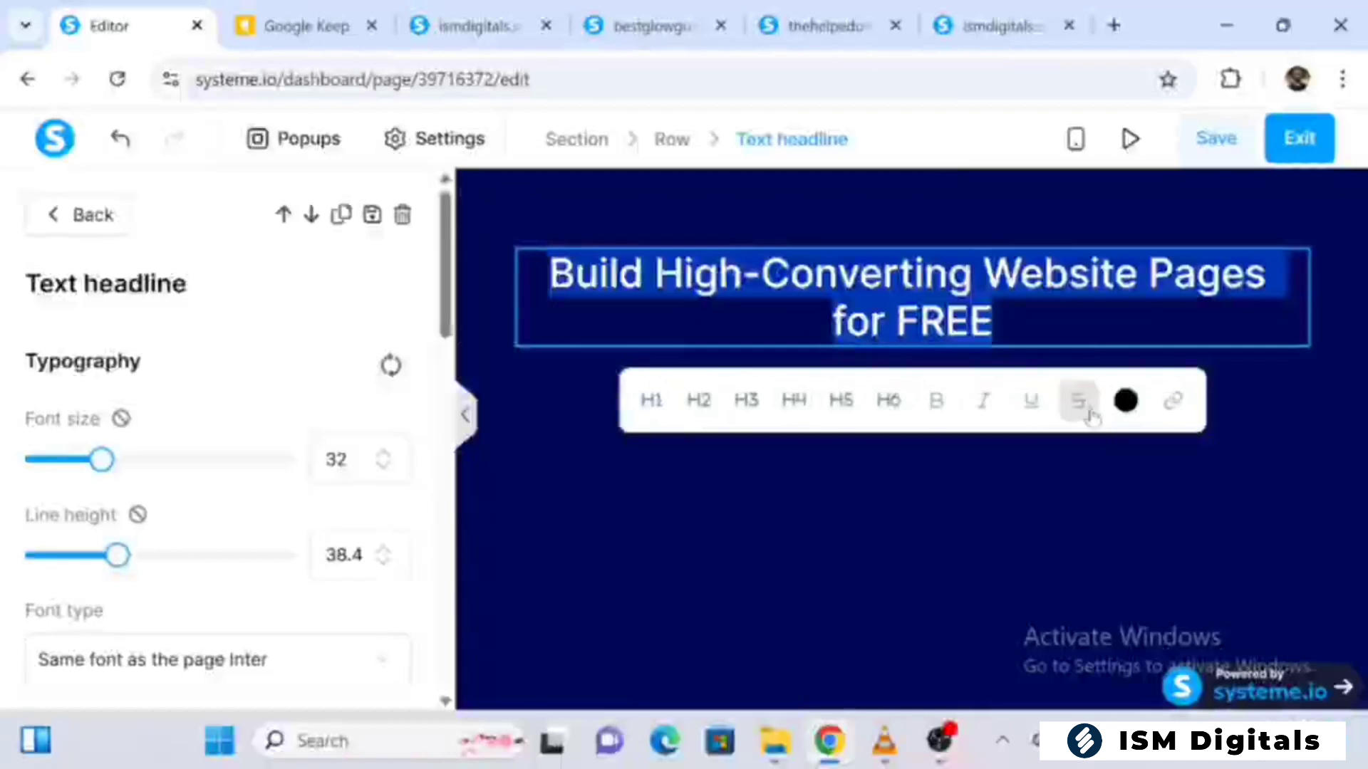
pyautogui.click(1126, 402)
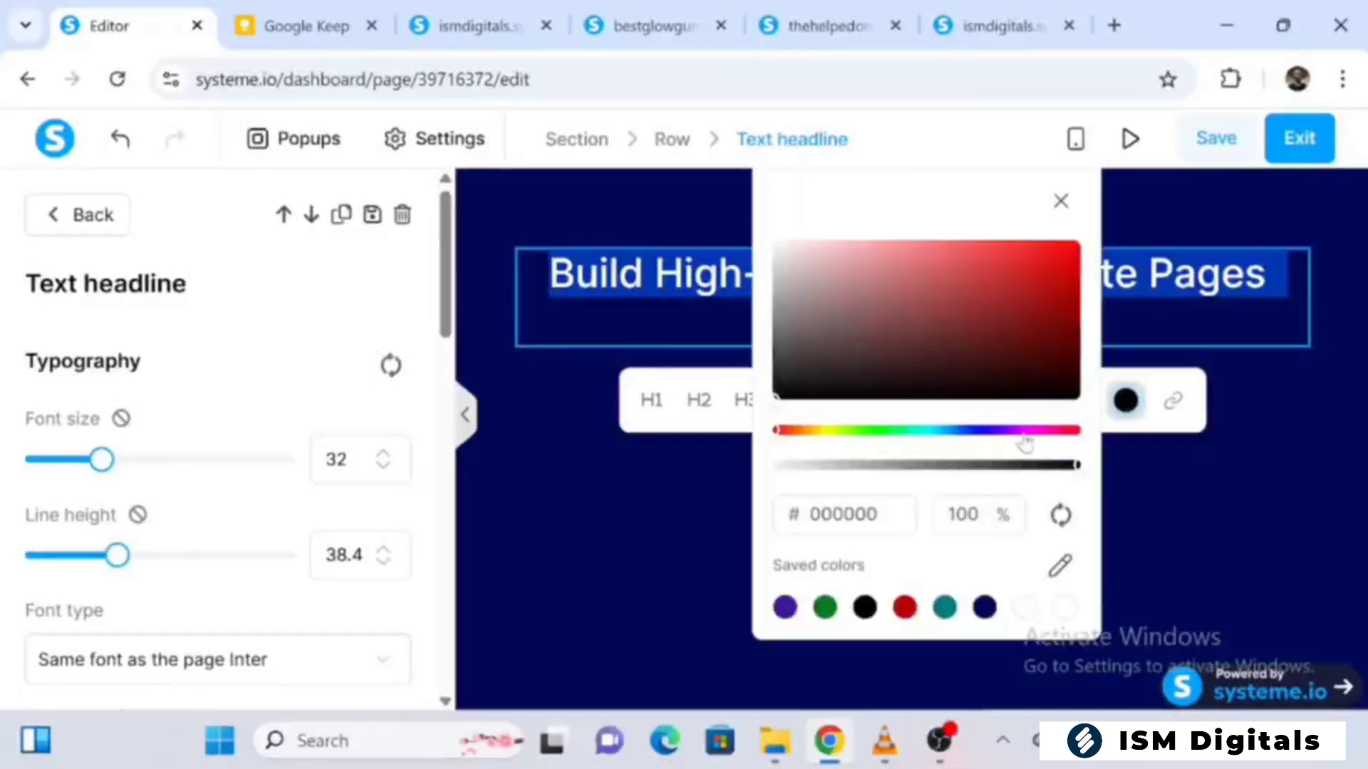
pyautogui.moveTo(778, 275); pyautogui.dragTo(763, 241)
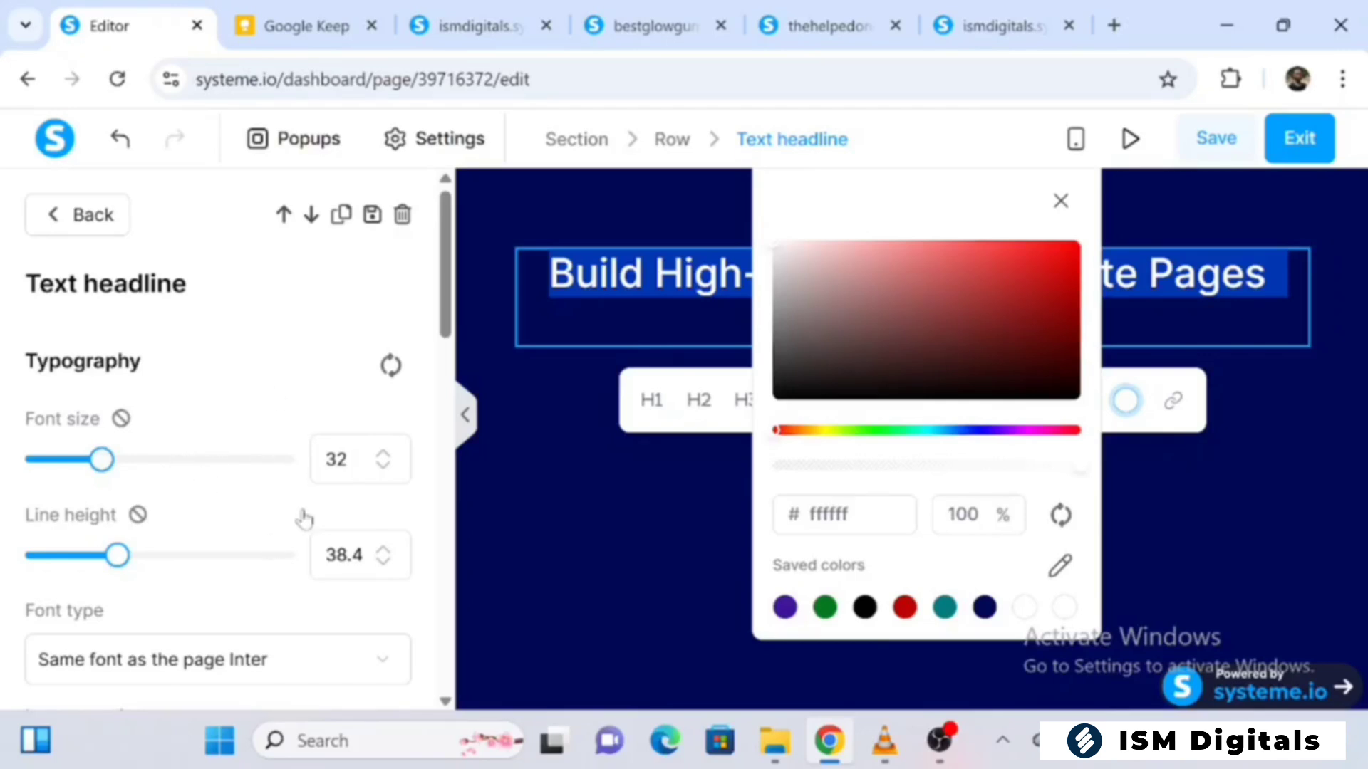
# Set the headline's text background color to bright yellow, hex fef700, at 100% opacity
pyautogui.moveTo(453, 293); pyautogui.dragTo(464, 461)
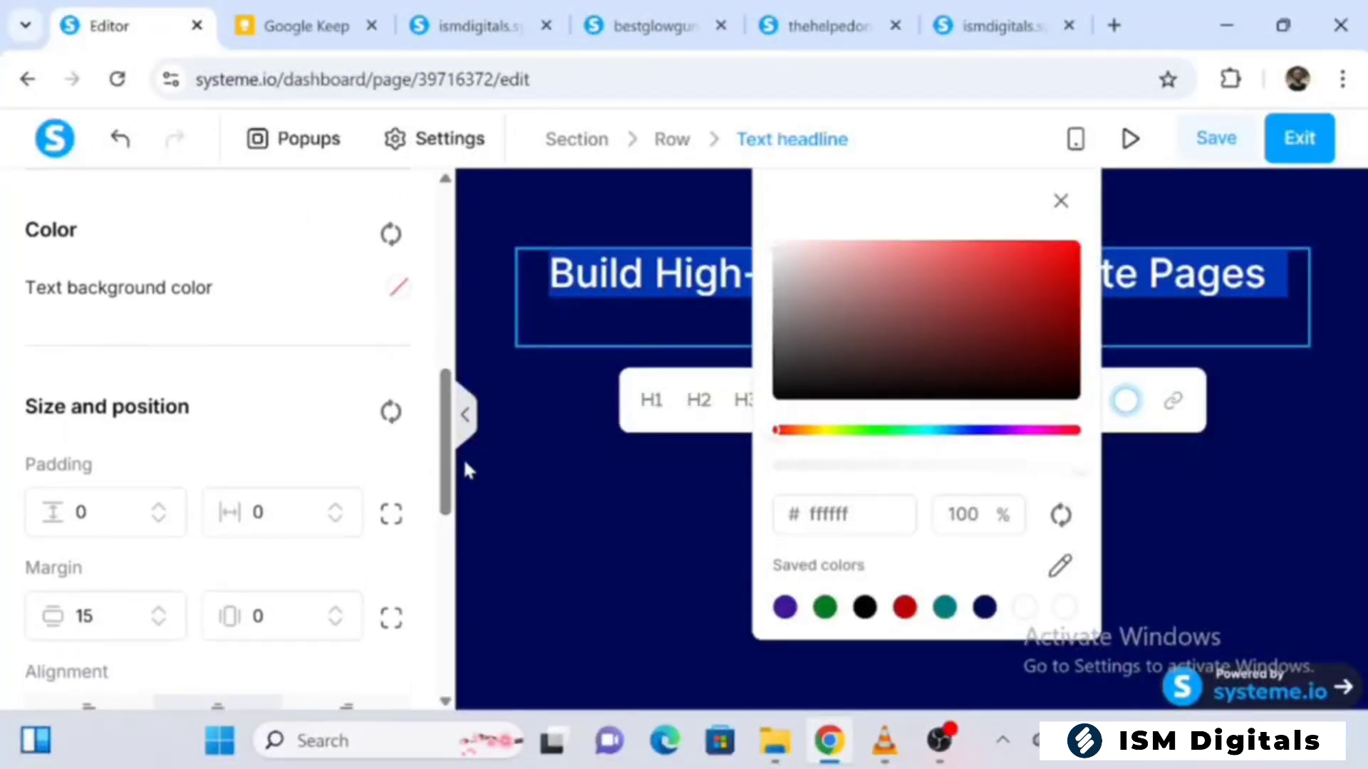
pyautogui.click(400, 293)
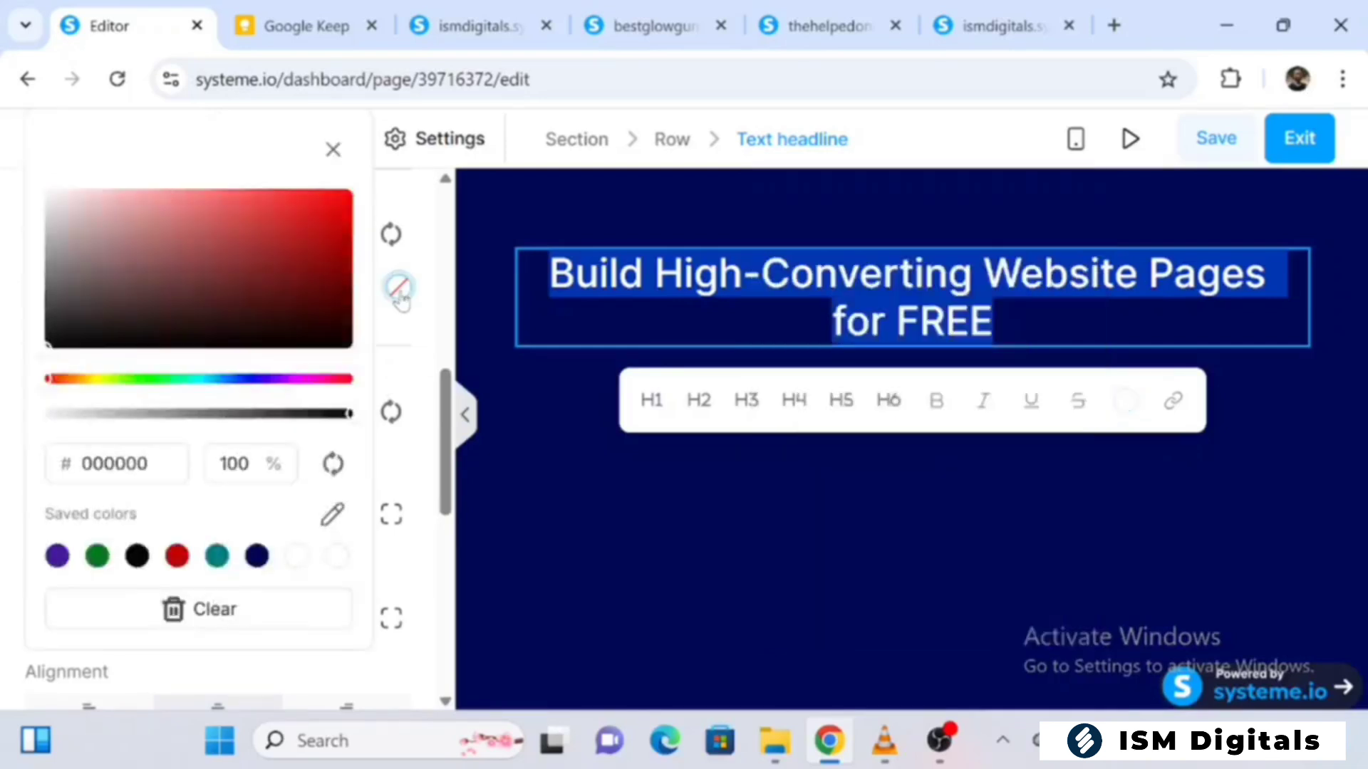
pyautogui.click(95, 380)
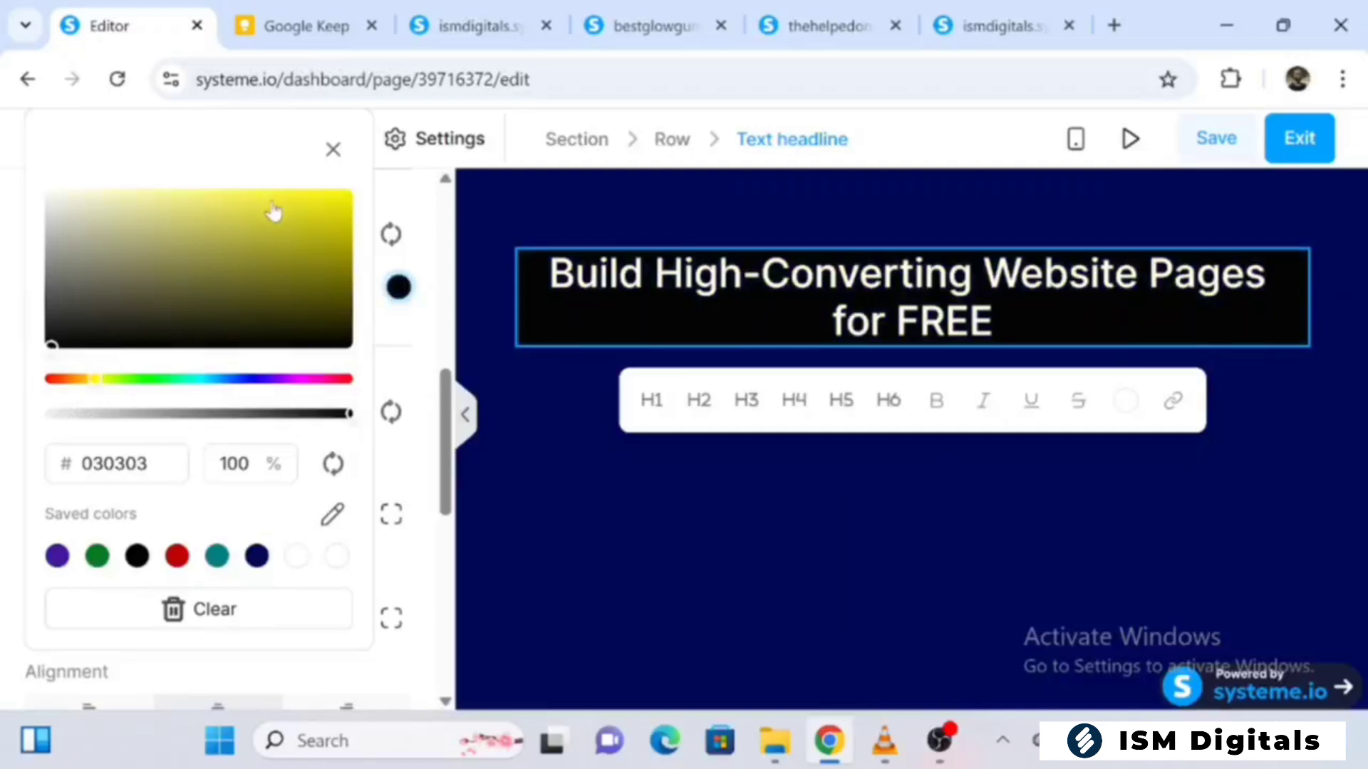
pyautogui.click(300, 195)
pyautogui.moveTo(299, 195); pyautogui.dragTo(363, 196)
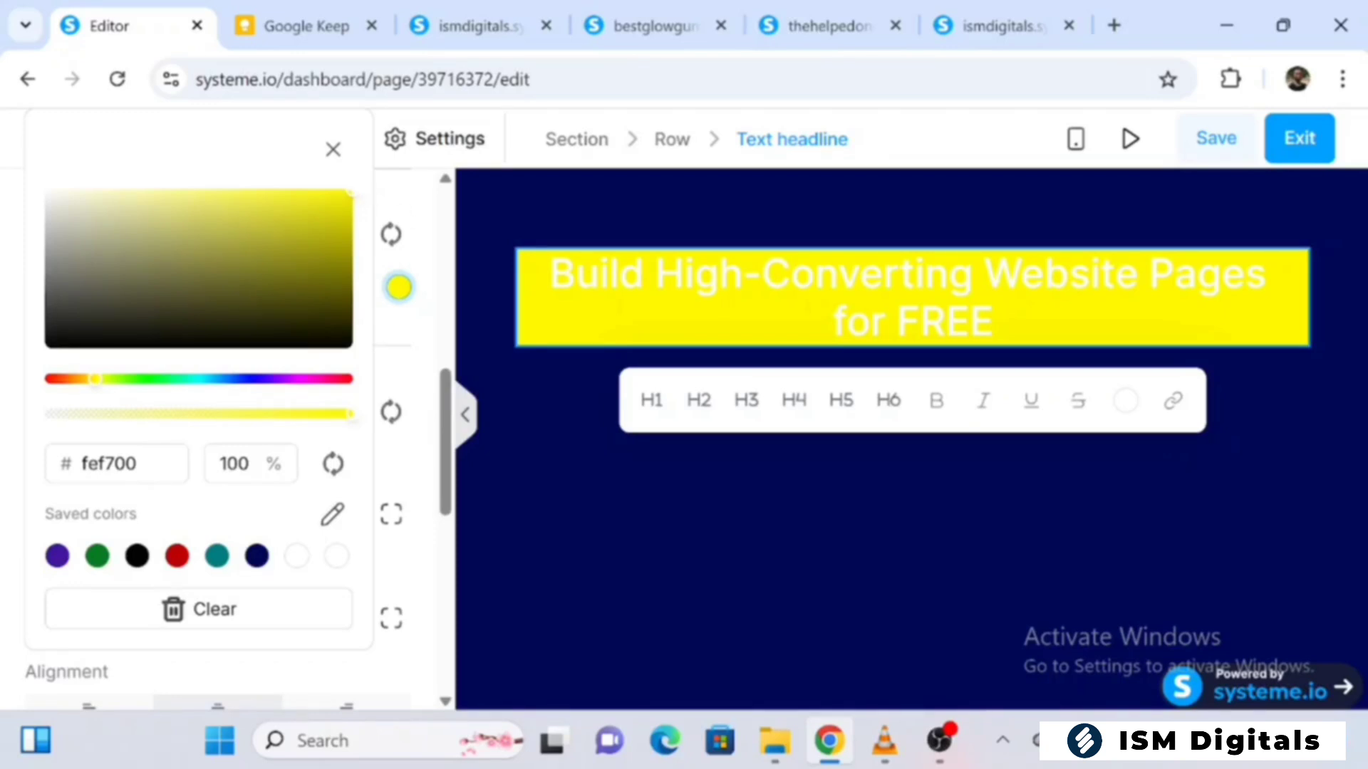
pyautogui.click(332, 151)
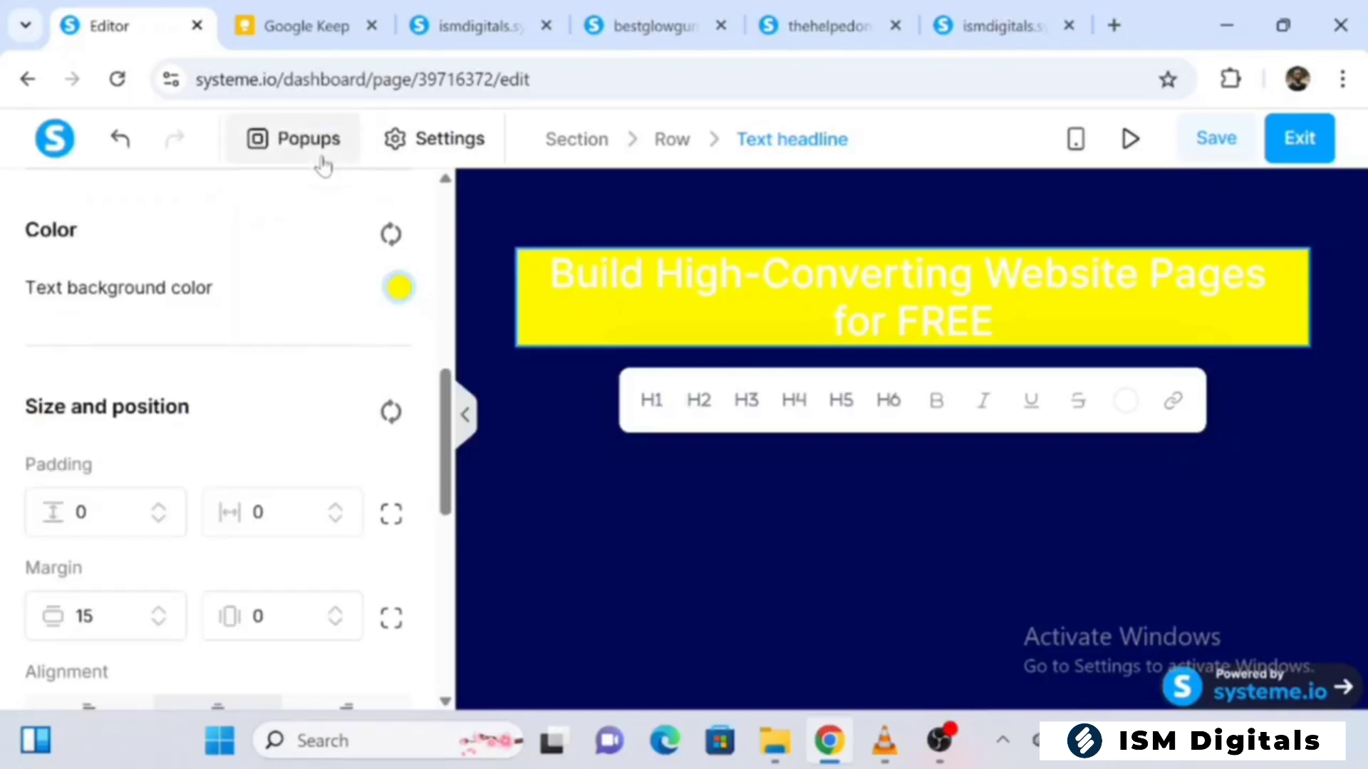
# Recolor the whole headline text with the saved black, hex 000000, and deselect the headline
pyautogui.moveTo(998, 322); pyautogui.dragTo(547, 277)
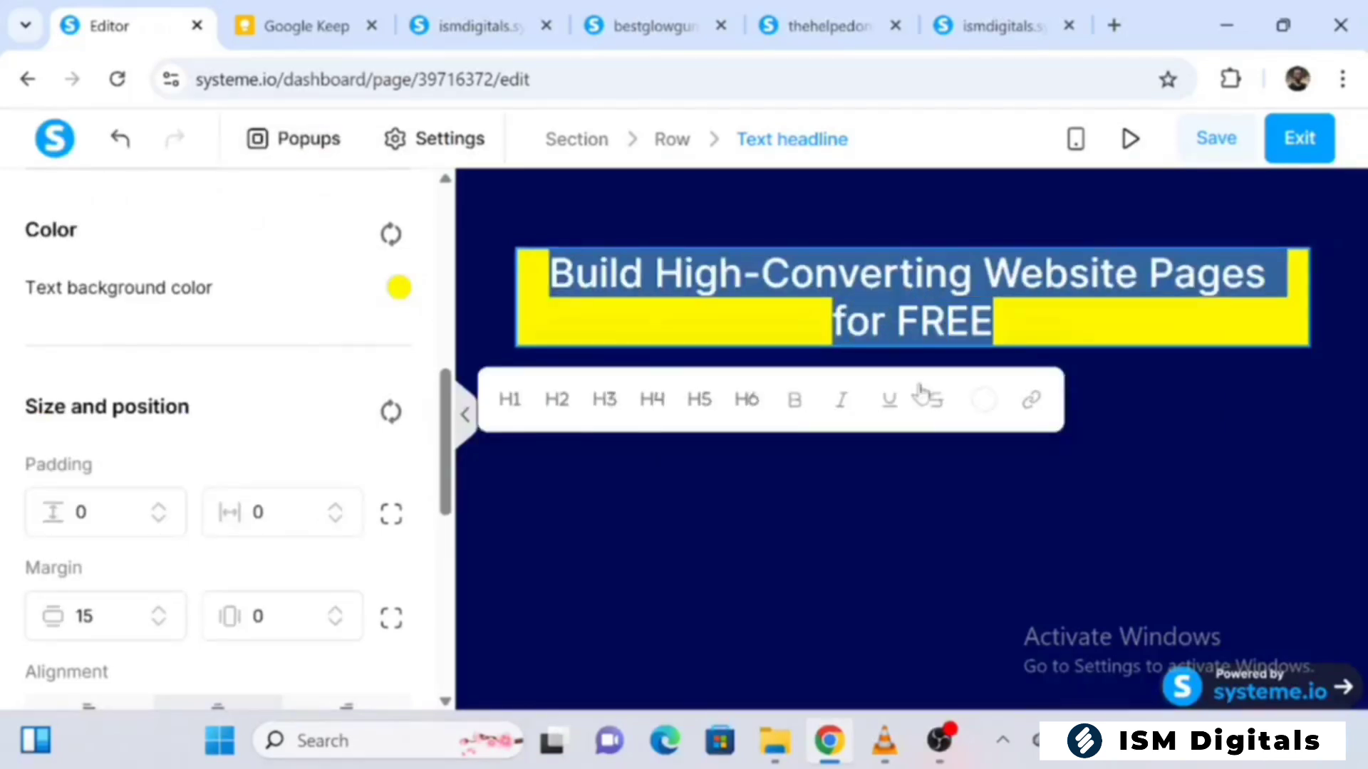
pyautogui.click(983, 400)
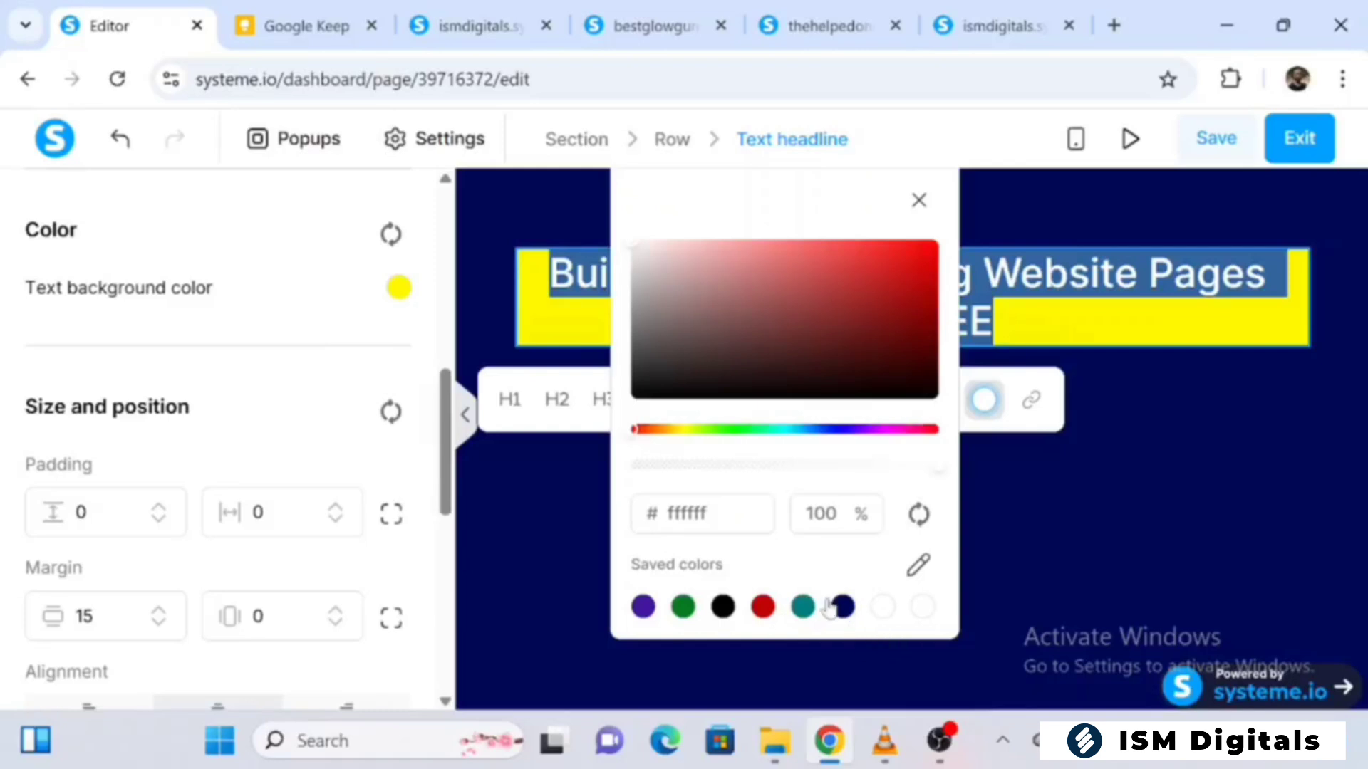
pyautogui.click(722, 607)
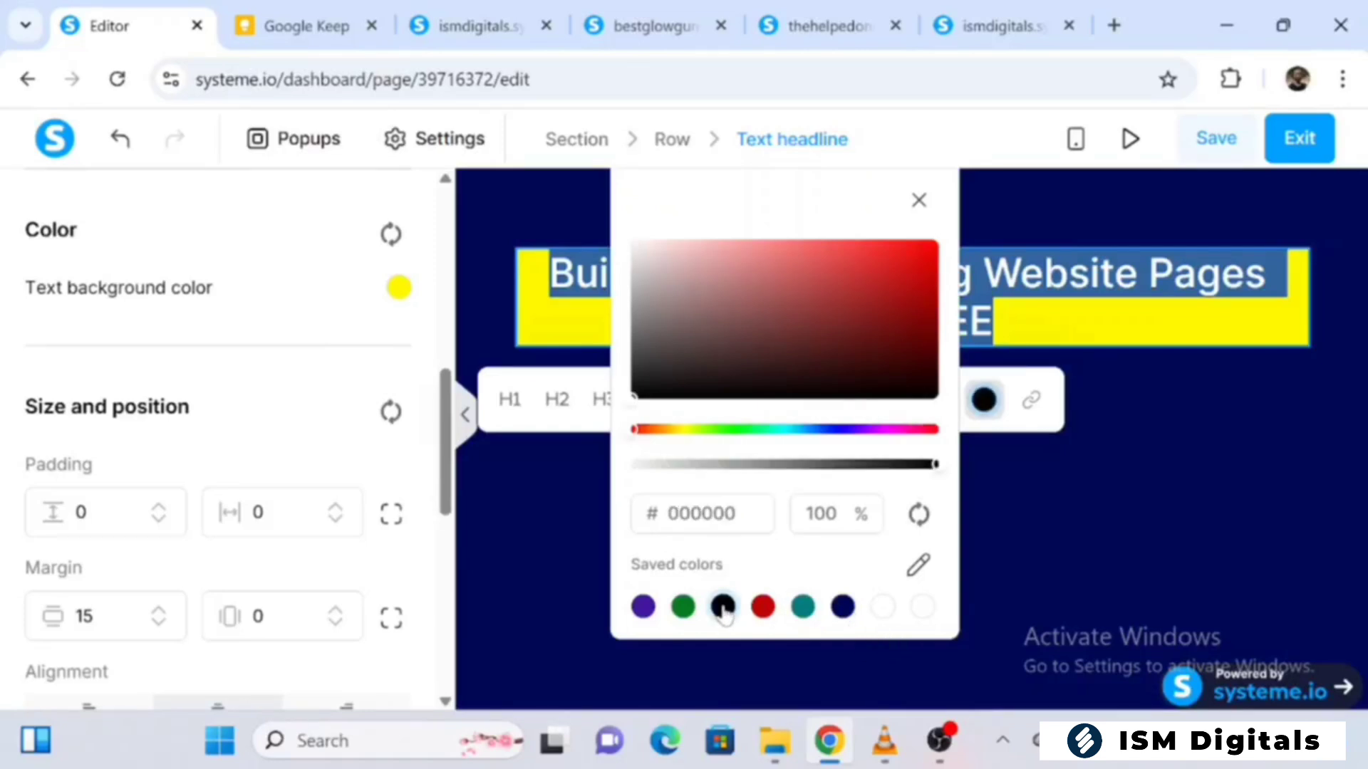
pyautogui.click(487, 327)
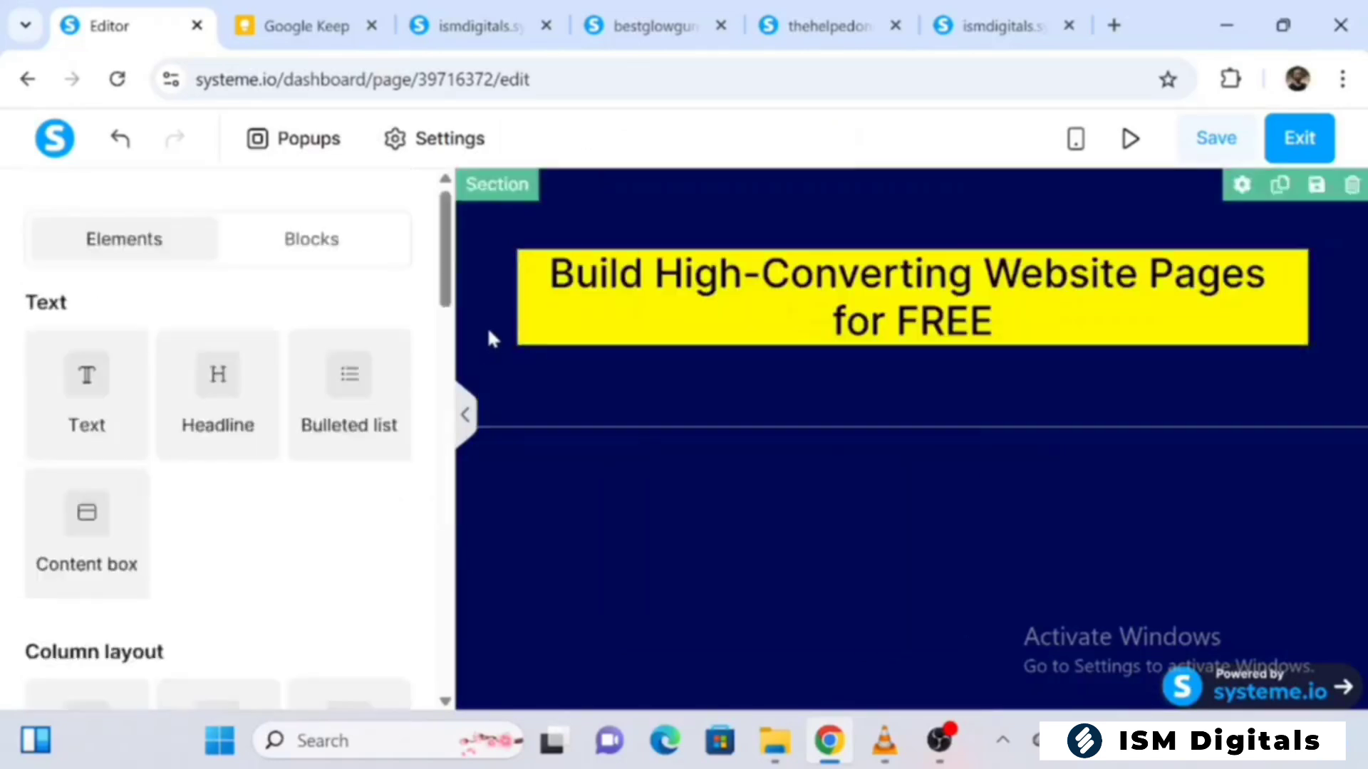
# Set the headline's vertical margin to 22
pyautogui.tripleClick(645, 305)
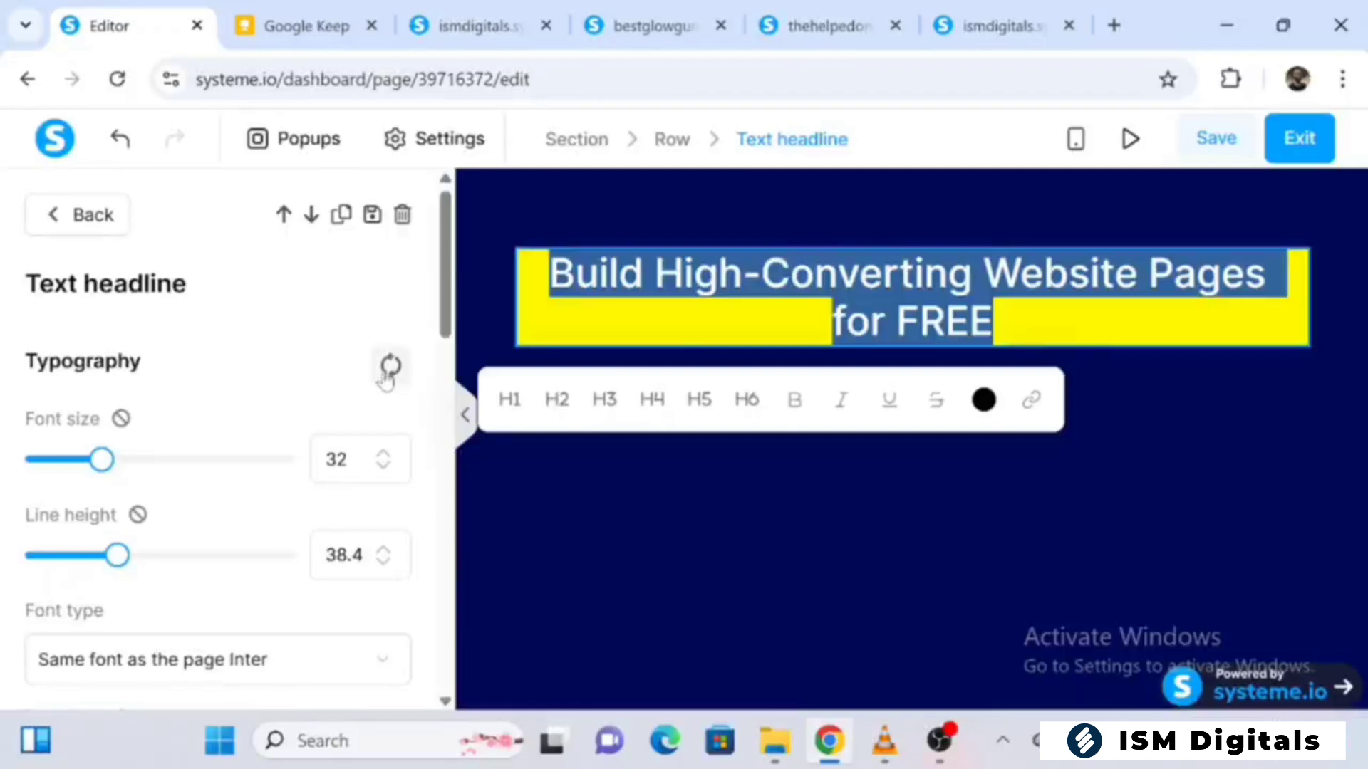
pyautogui.moveTo(444, 314); pyautogui.dragTo(468, 514)
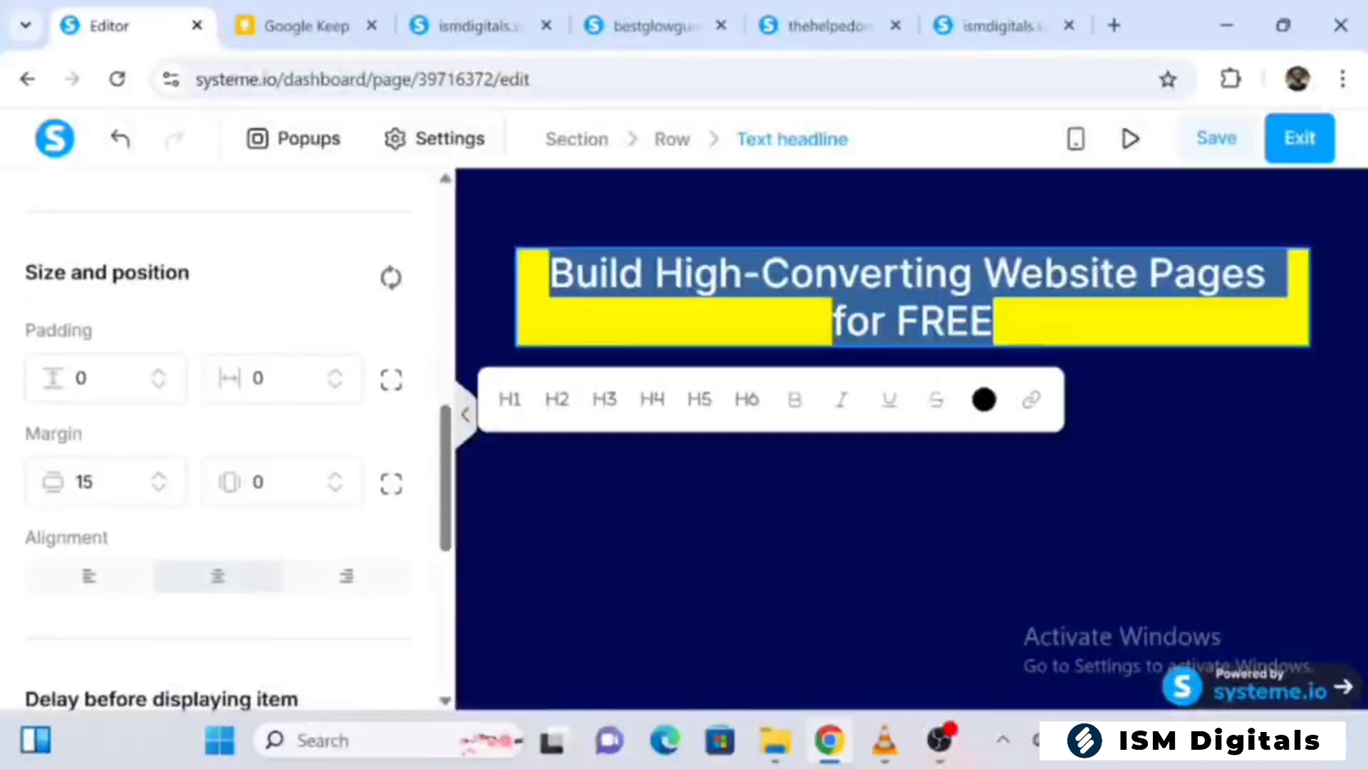
pyautogui.click(158, 477)
pyautogui.click(158, 478)
pyautogui.click(158, 478)
pyautogui.click(158, 478)
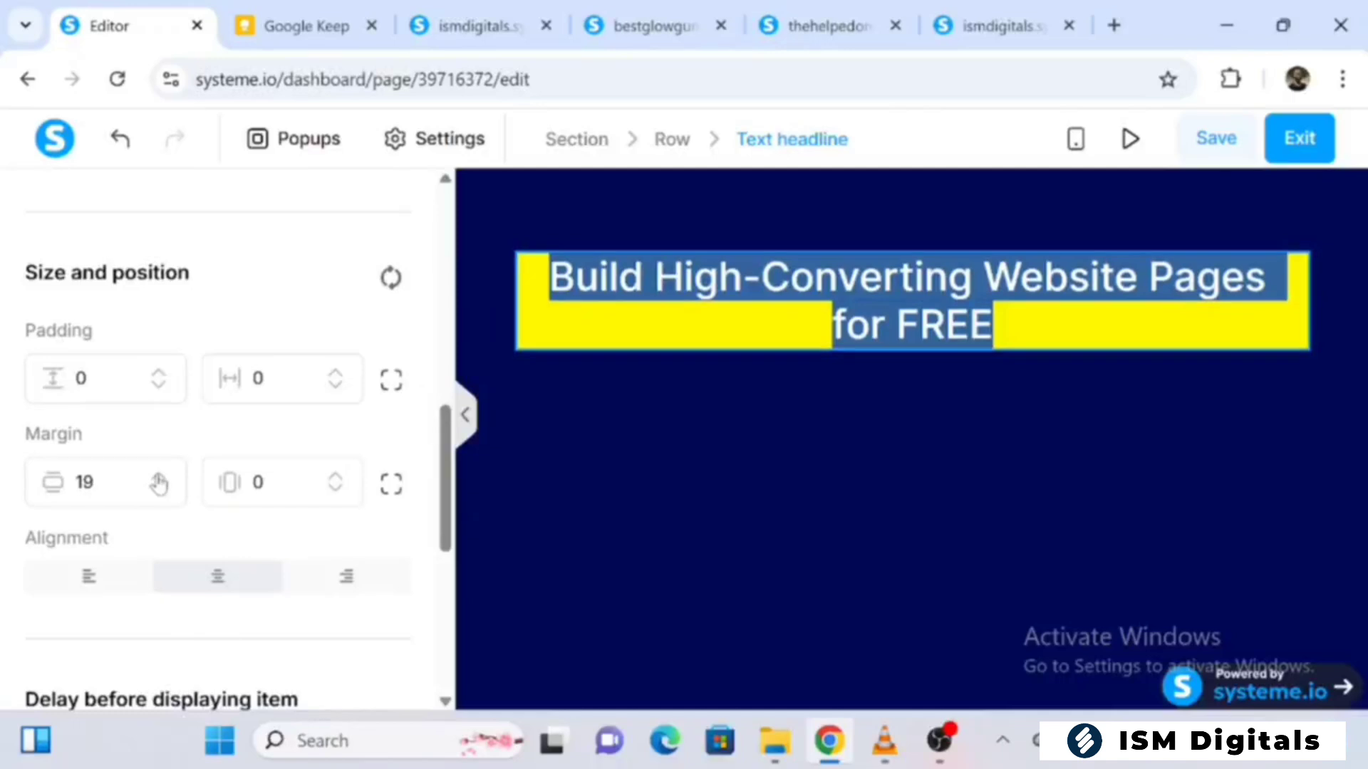
pyautogui.click(159, 477)
pyautogui.click(158, 477)
pyautogui.click(159, 477)
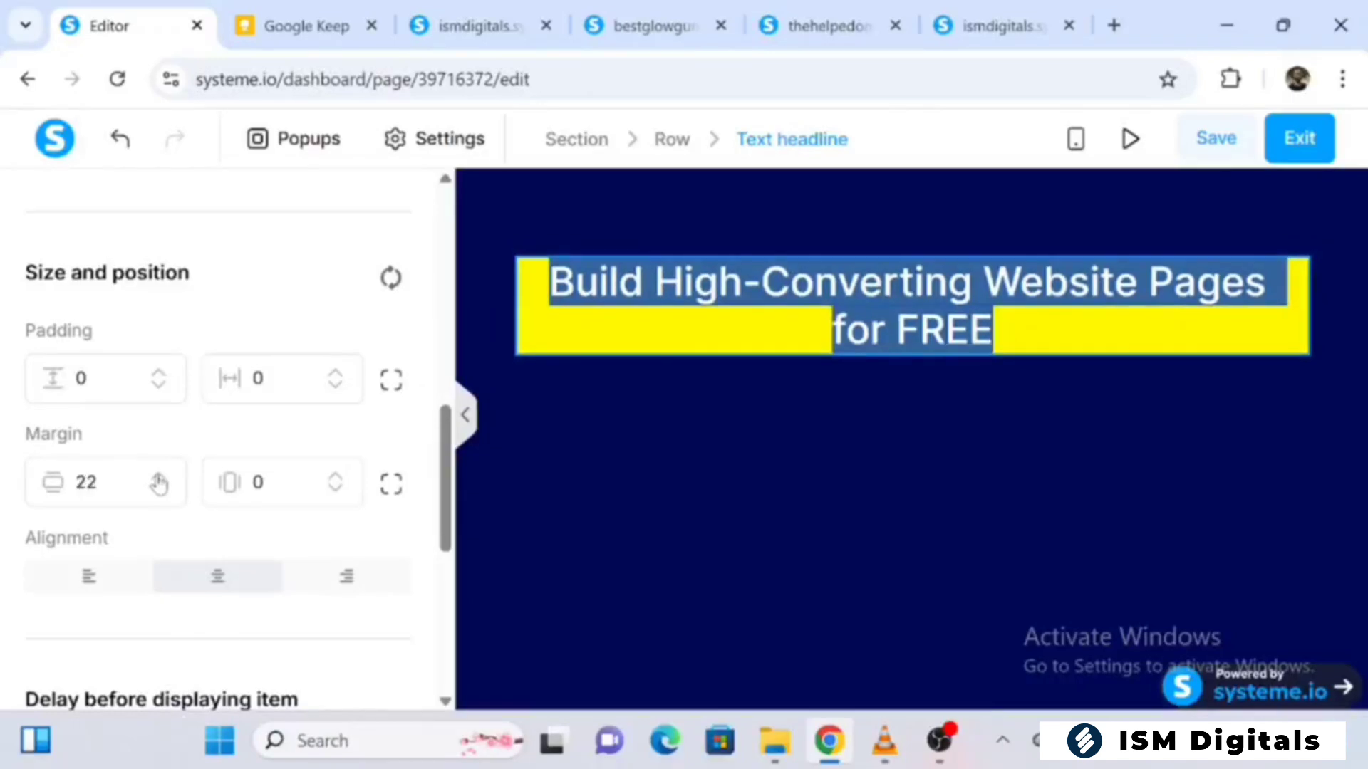
# Set the headline's vertical padding to 10
pyautogui.click(158, 374)
pyautogui.click(158, 374)
pyautogui.click(158, 374)
pyautogui.click(159, 374)
pyautogui.click(158, 374)
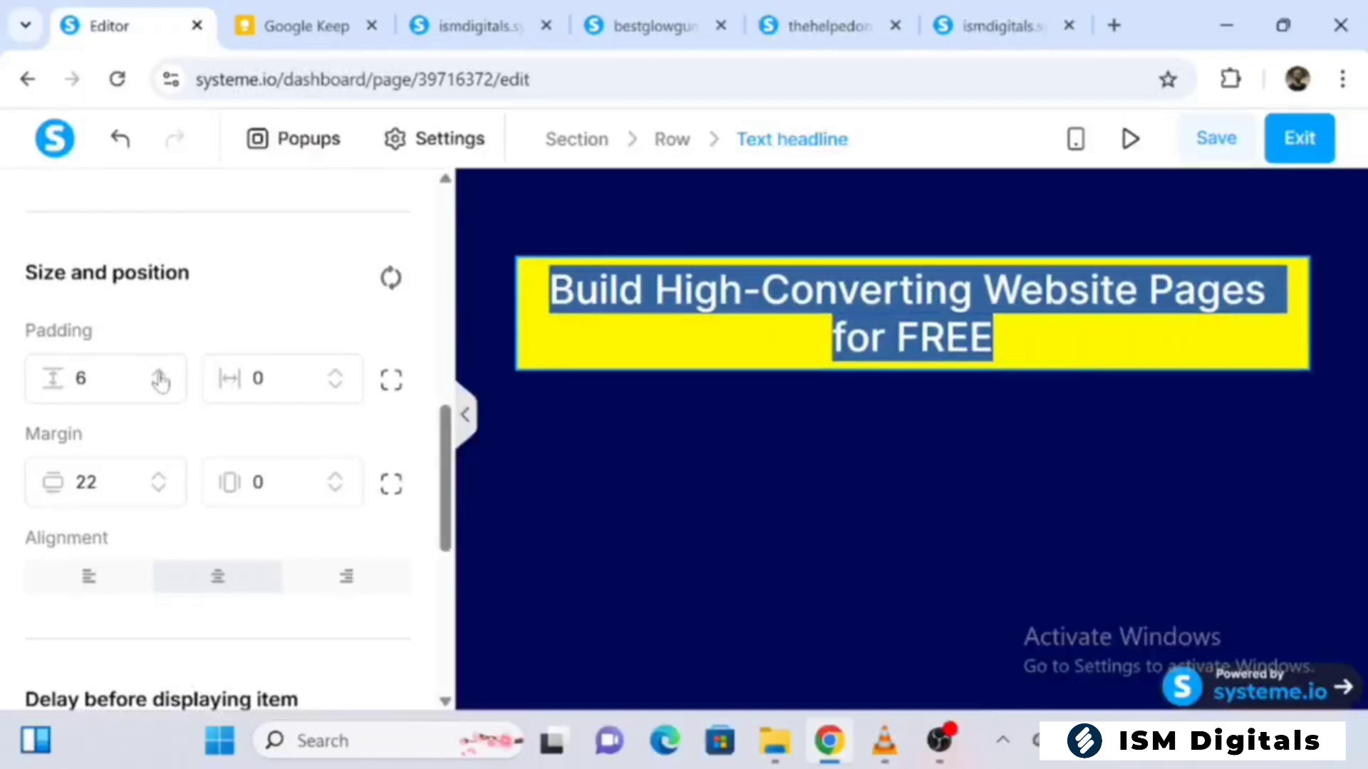
pyautogui.click(158, 374)
pyautogui.click(158, 374)
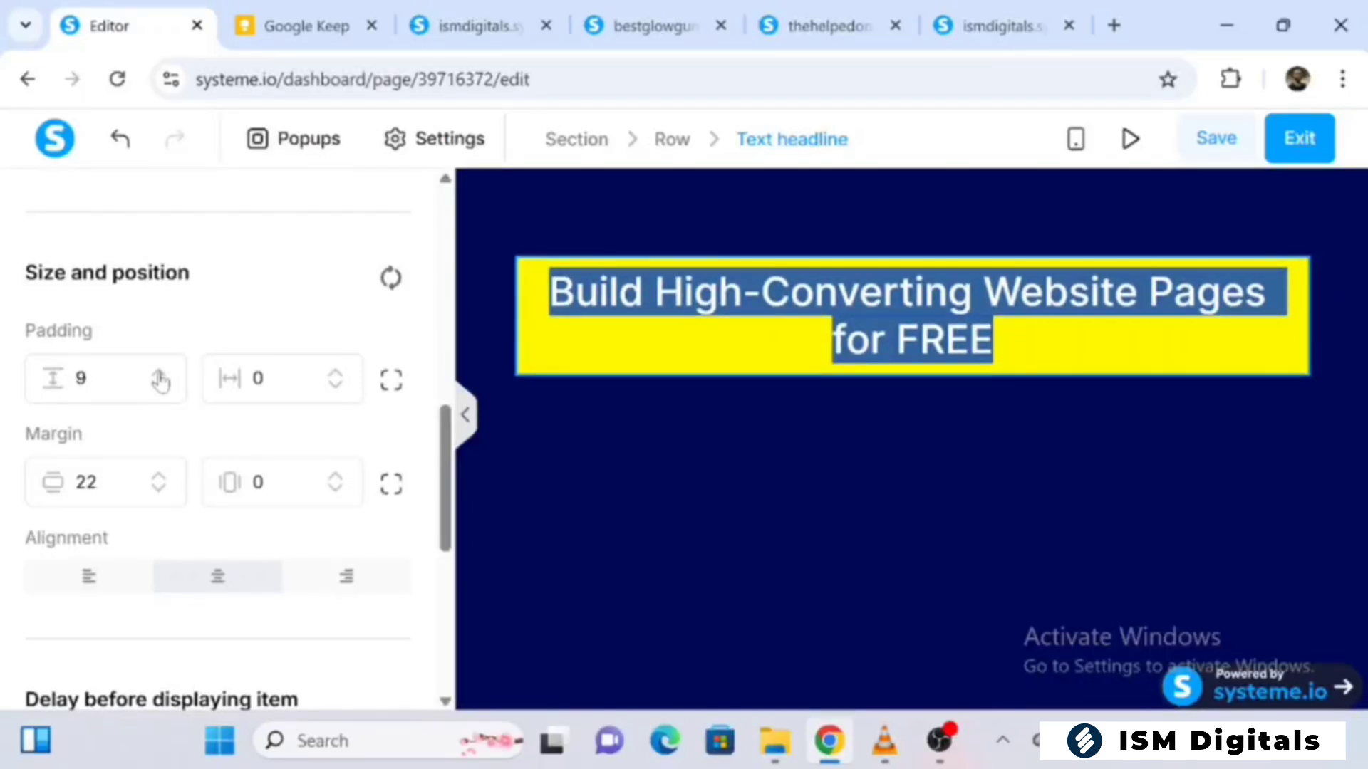
pyautogui.click(159, 374)
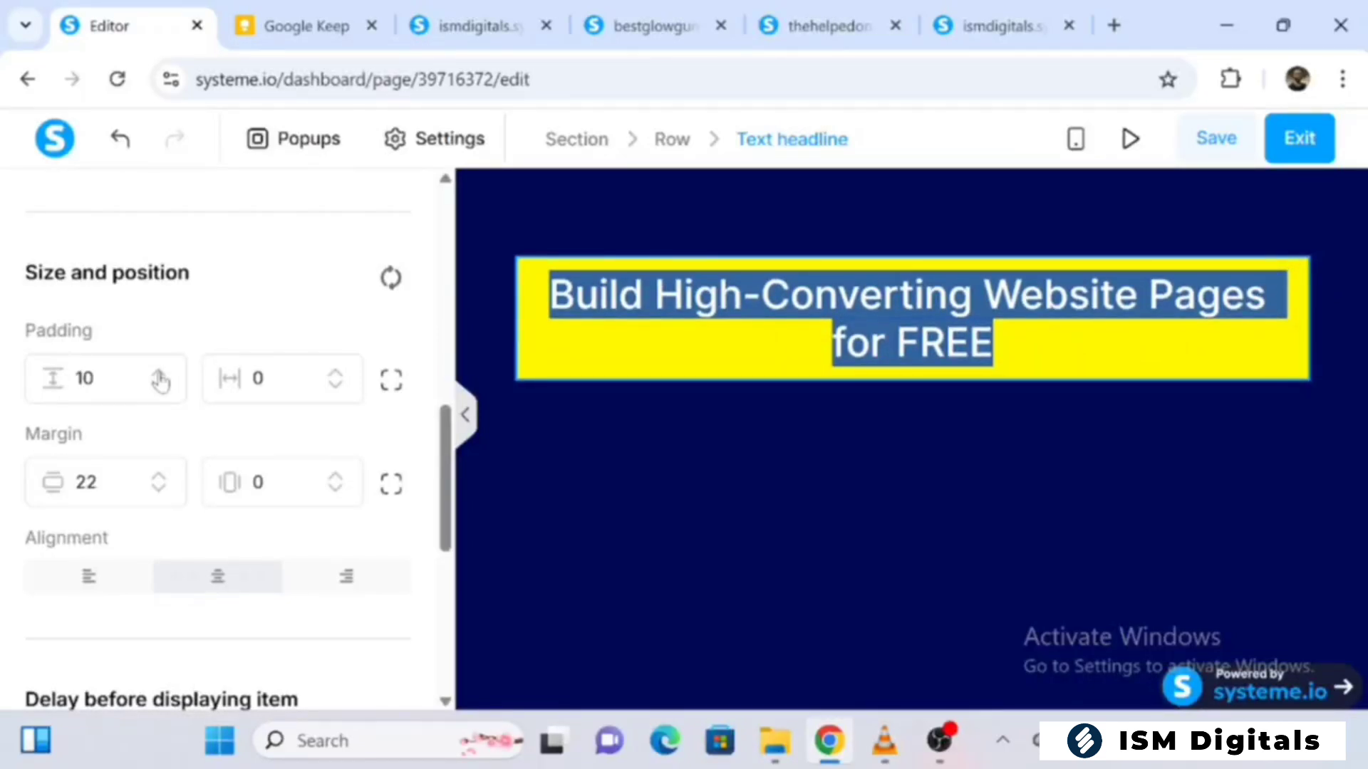
# Return to the elements list and add a Text element directly below the headline
pyautogui.click(645, 449)
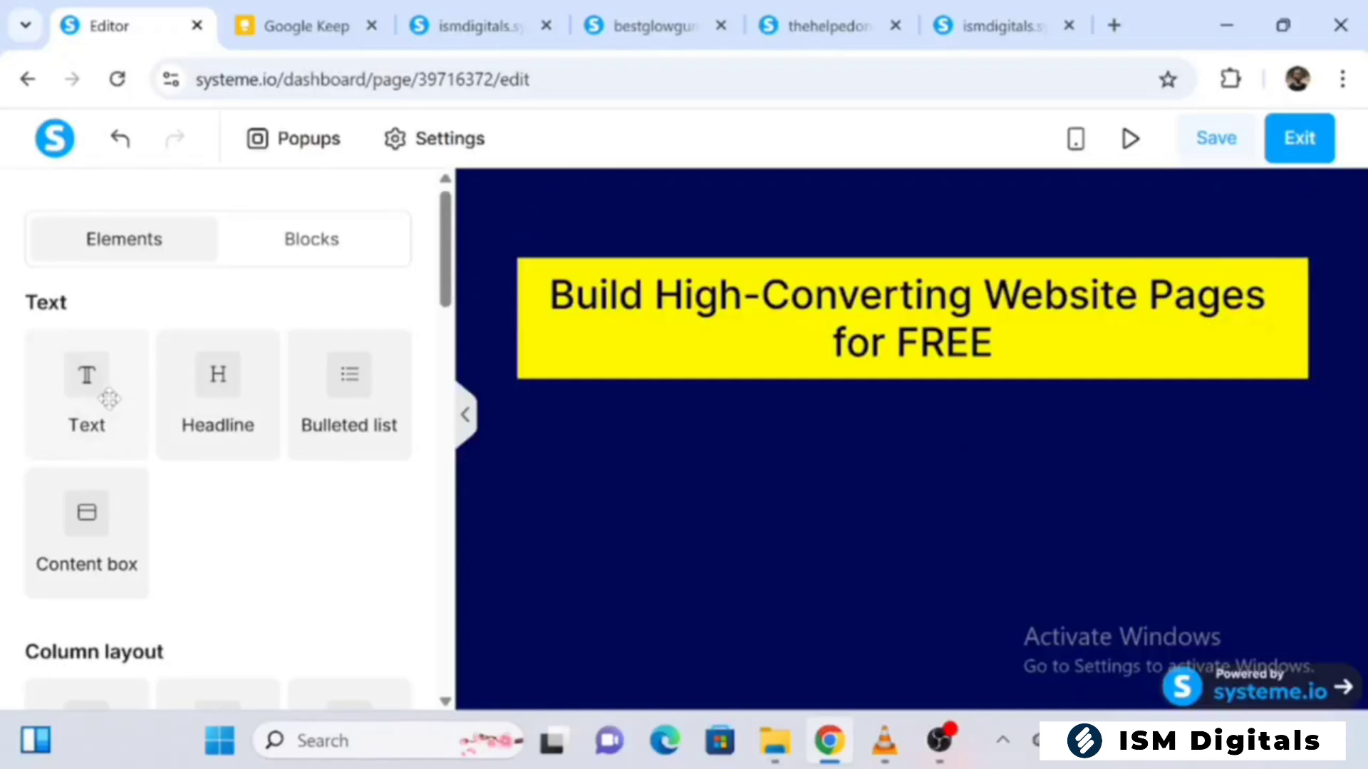
pyautogui.moveTo(109, 399); pyautogui.dragTo(702, 419)
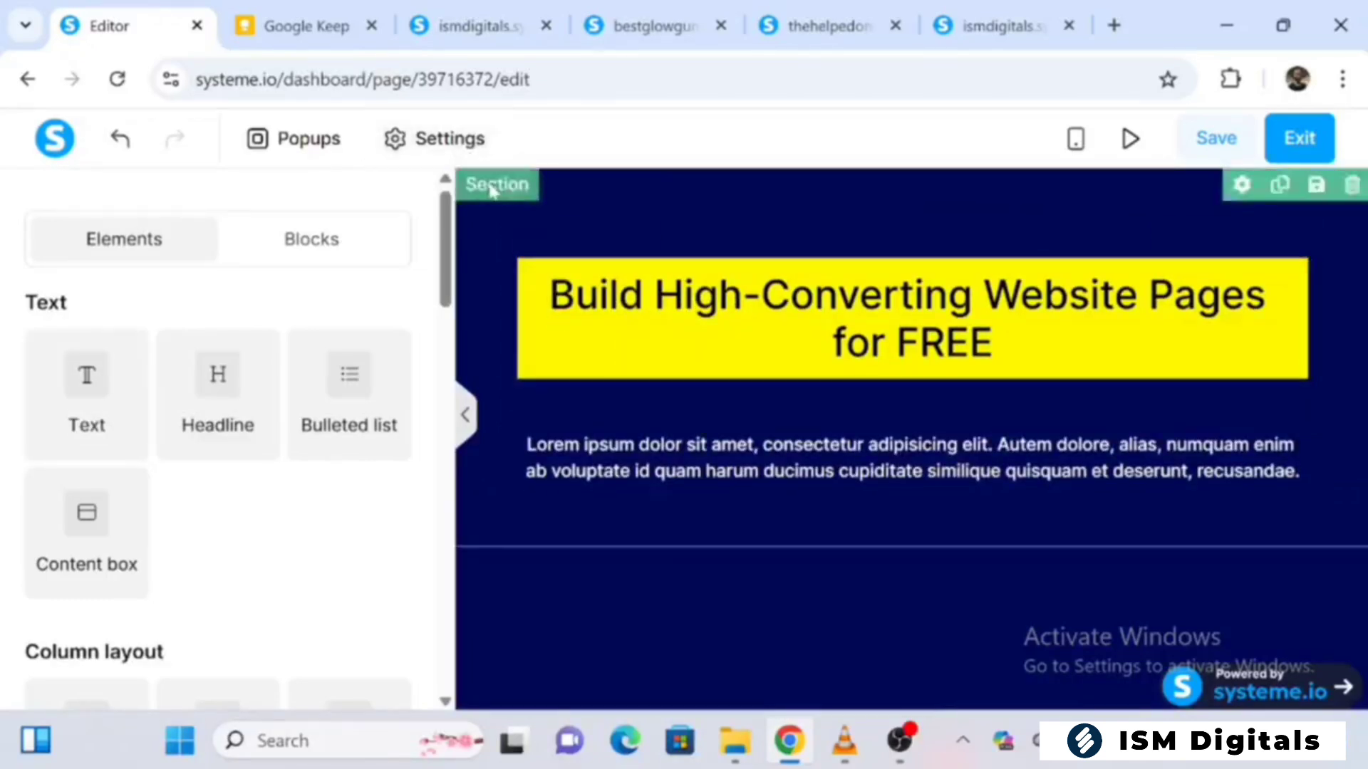
# Replace the placeholder text below the headline with the description copied from the Google Keep note, "Learn step-by-step how to create clean, professional pages…"
pyautogui.moveTo(449, 210); pyautogui.dragTo(473, 306)
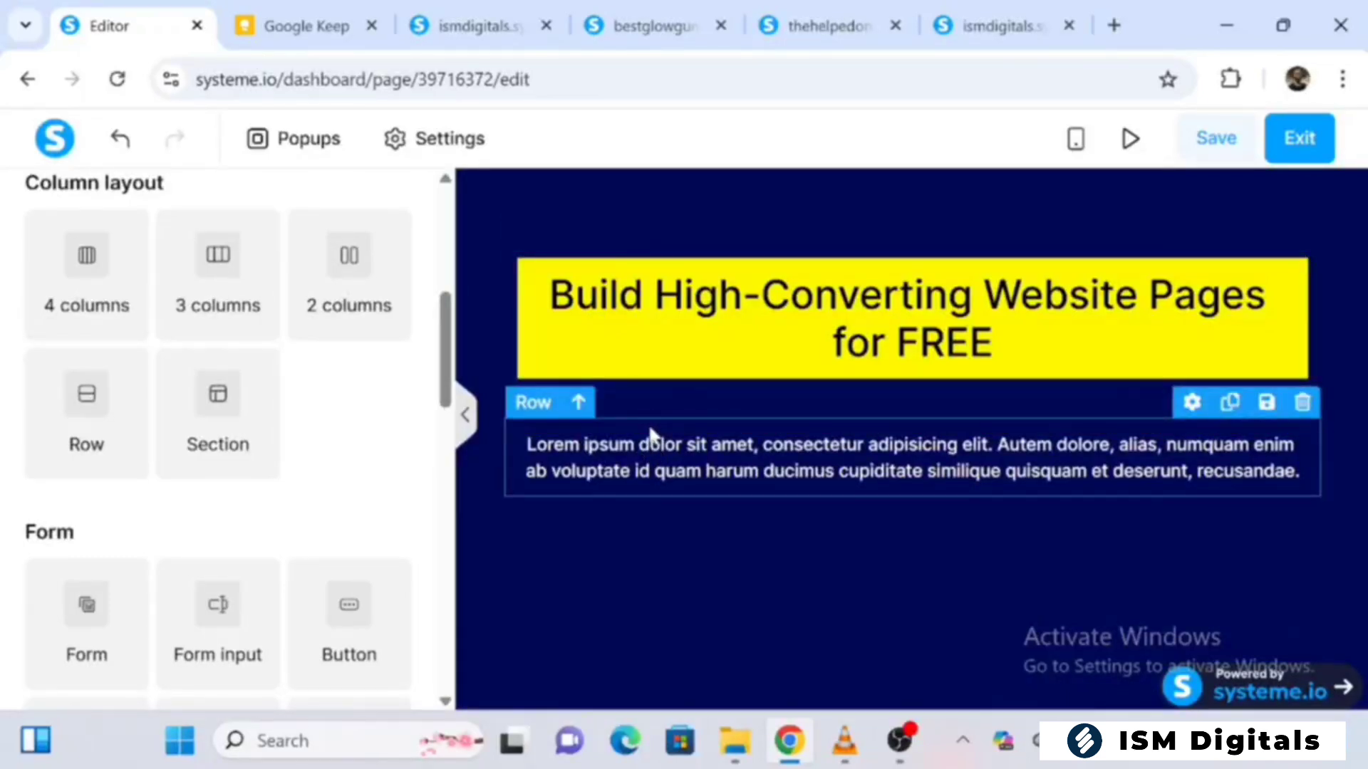
pyautogui.click(664, 462)
pyautogui.hotkey('ctrl', 'a')
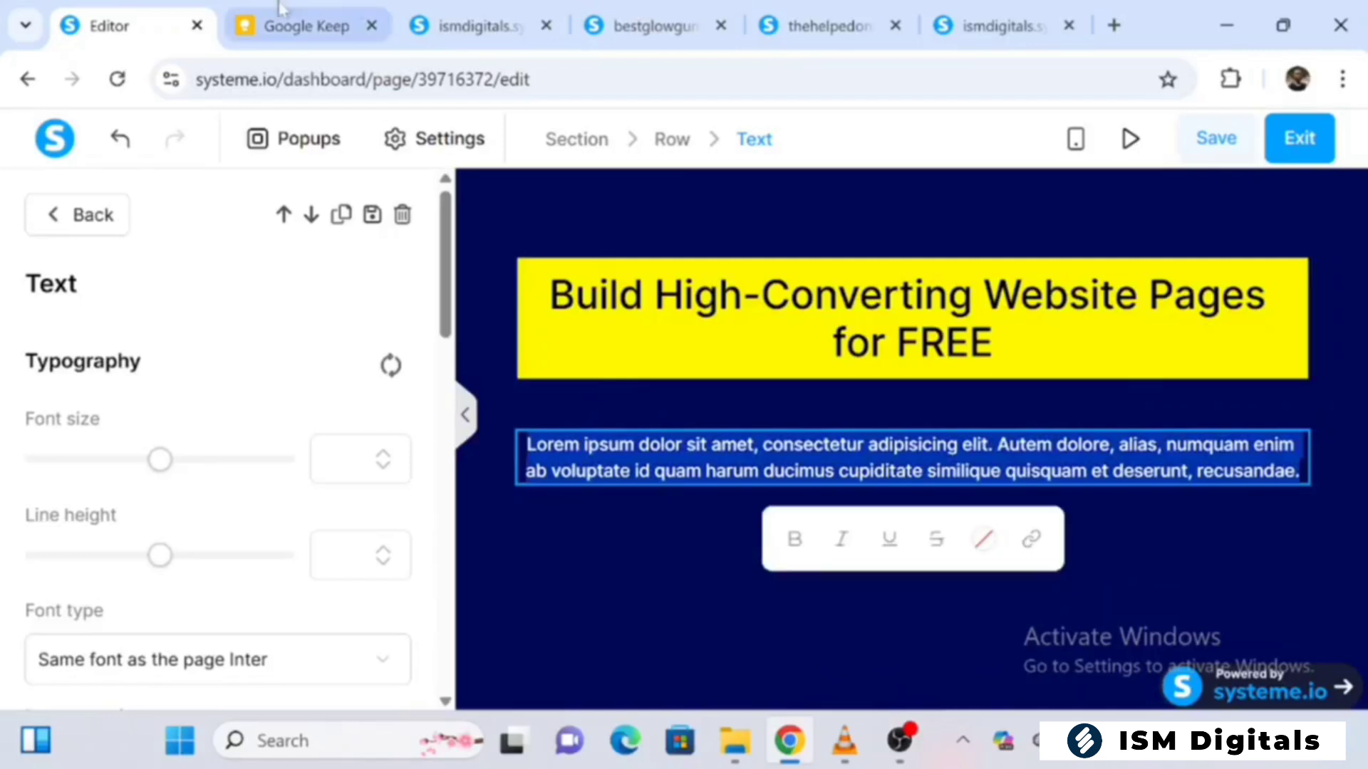
pyautogui.click(280, 9)
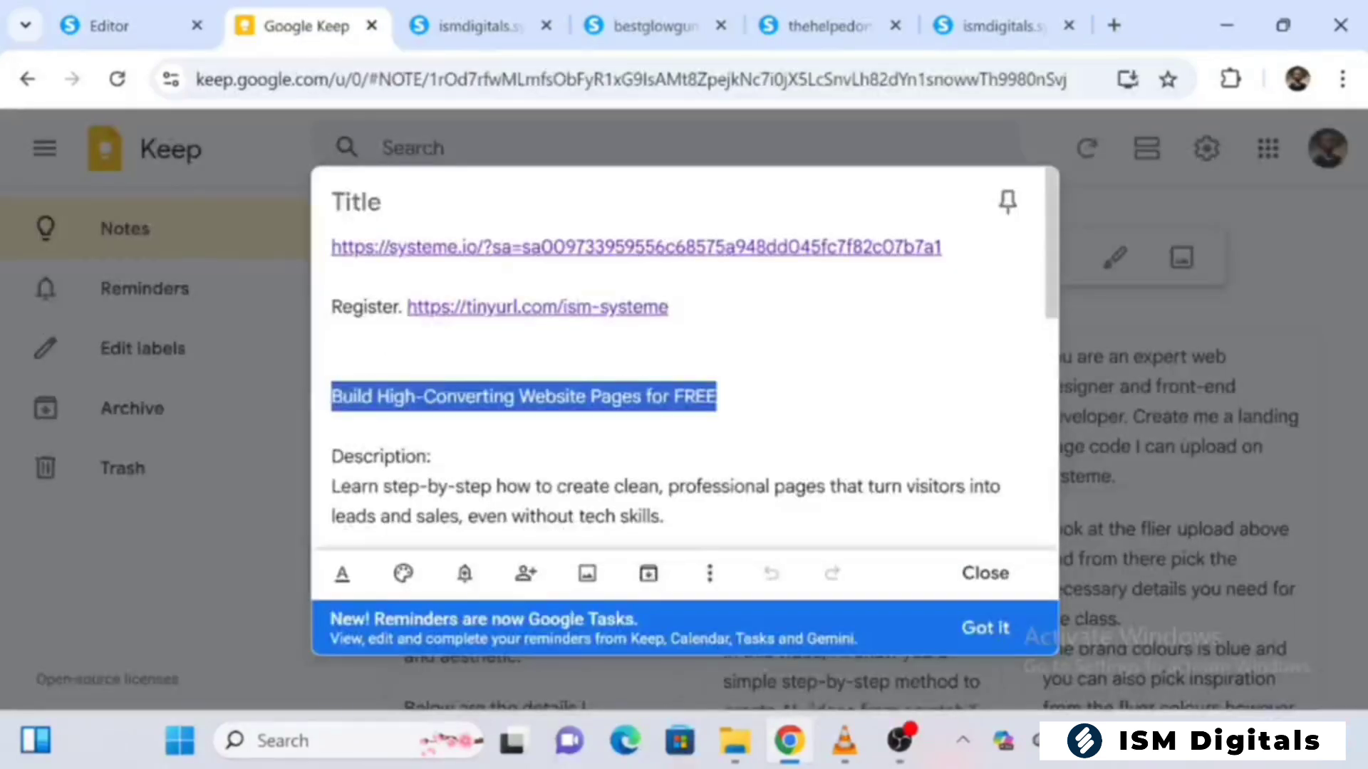
pyautogui.moveTo(332, 487); pyautogui.dragTo(664, 515)
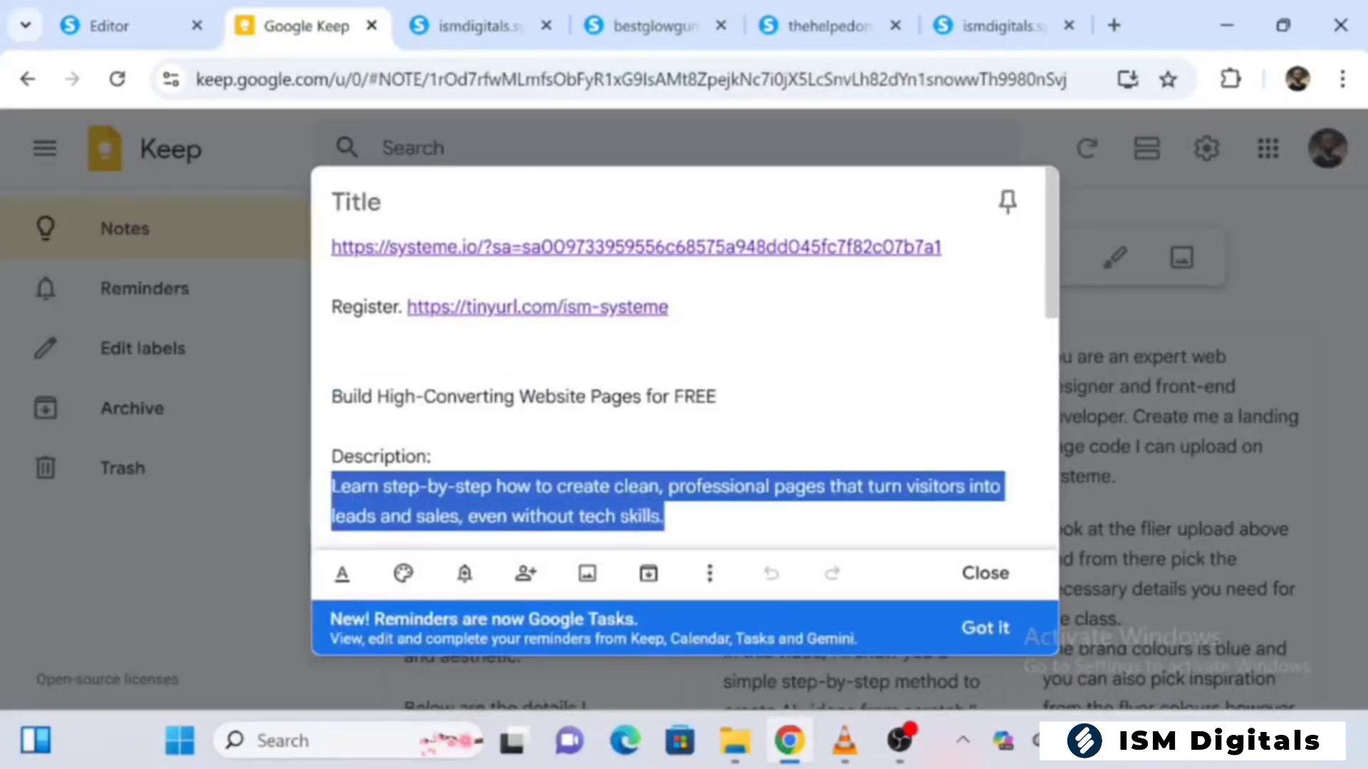
pyautogui.hotkey('ctrl', 'c')
pyautogui.hotkey('ctrl', 'shift', 'Tab')
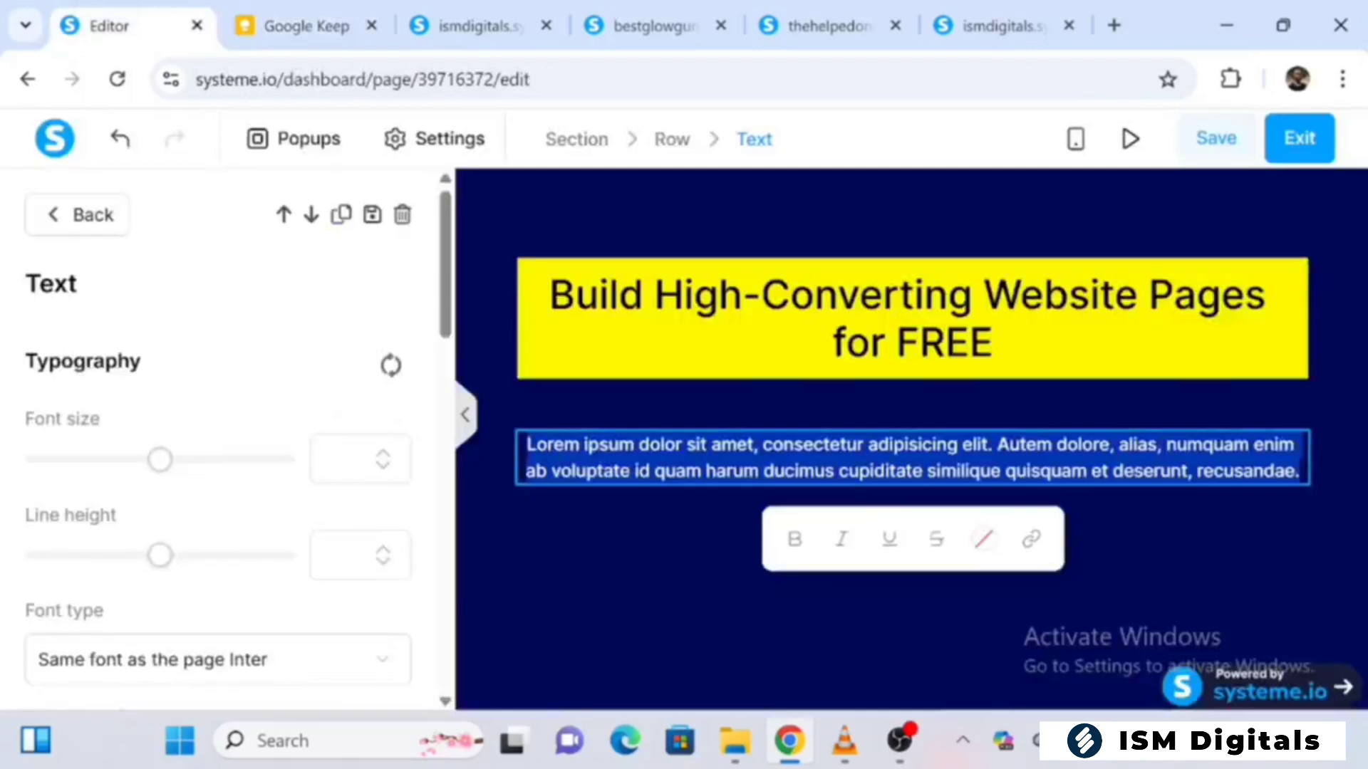
pyautogui.hotkey('ctrl', 'v')
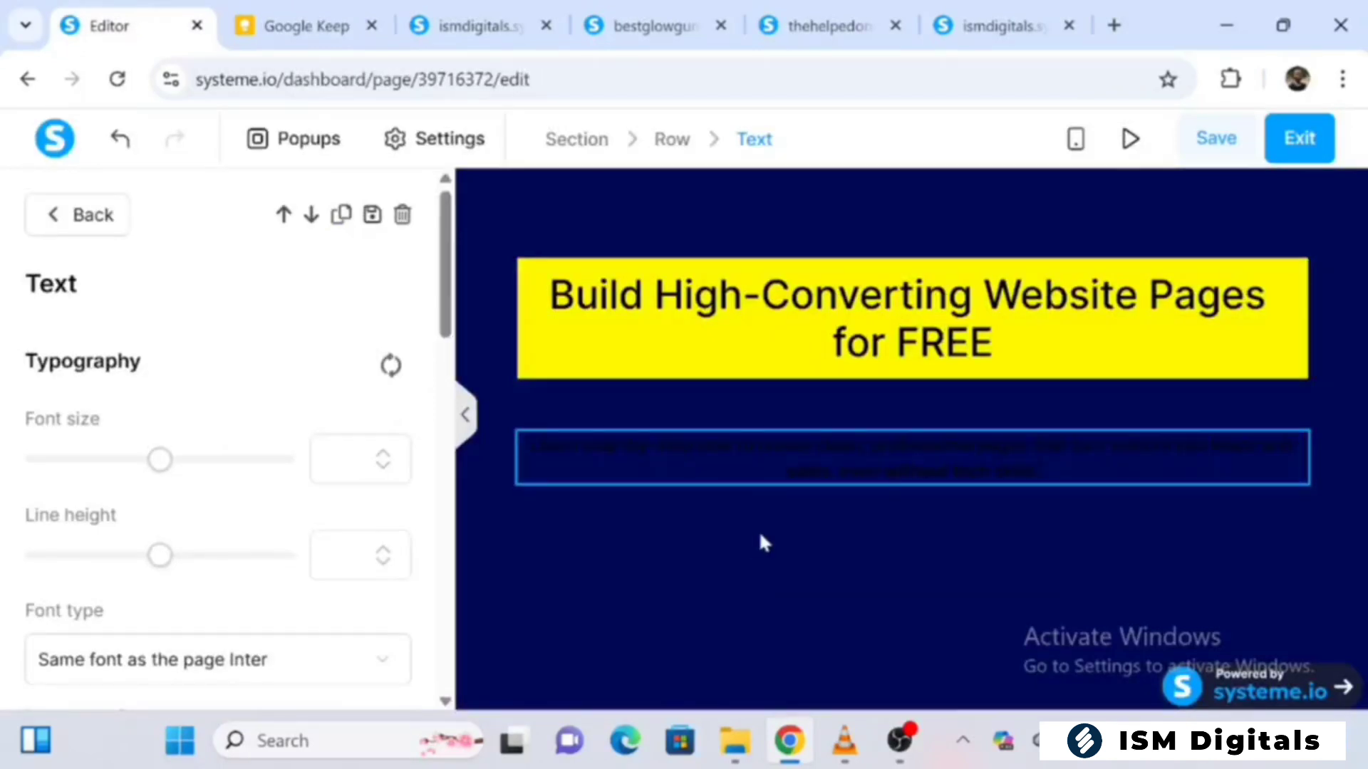
# Recolor the whole description text white, hex ffffff, make it bold, and deselect it
pyautogui.hotkey('ctrl', 'a')
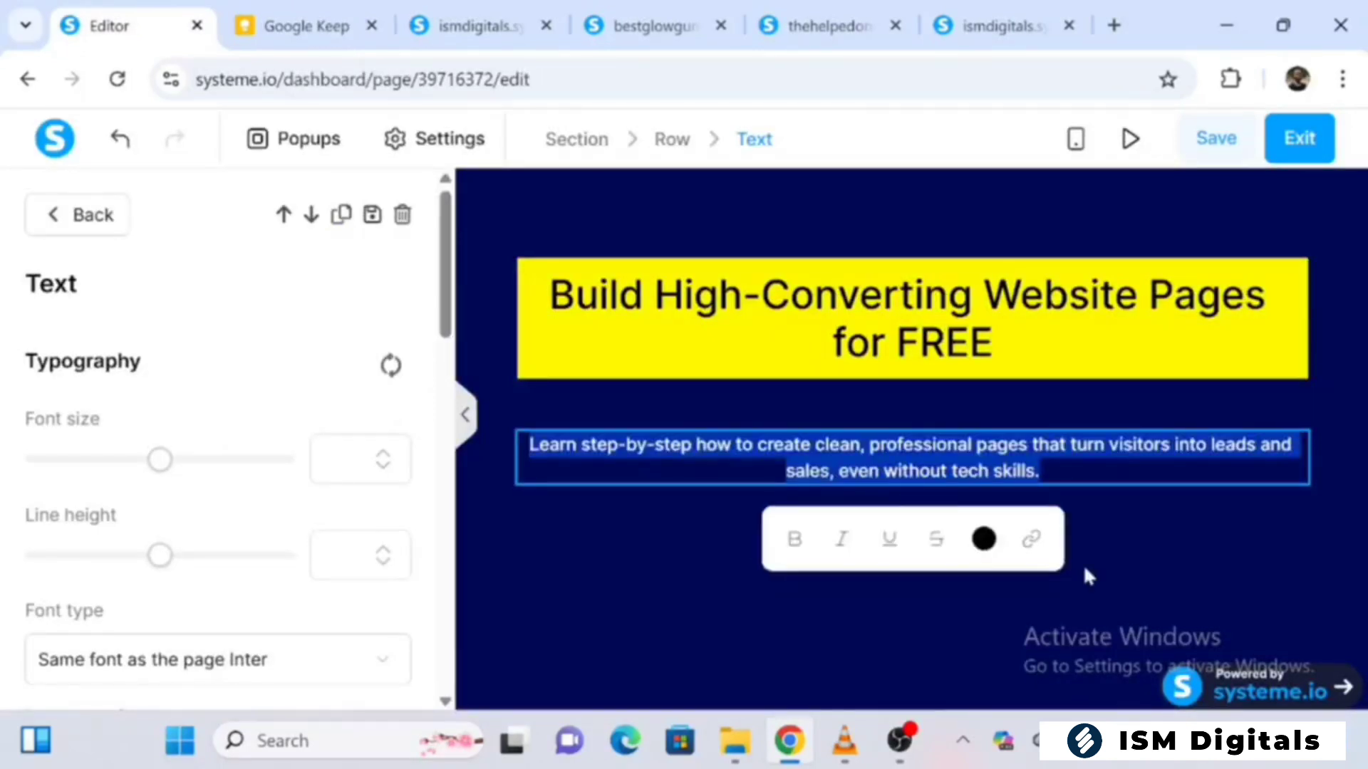
pyautogui.click(985, 542)
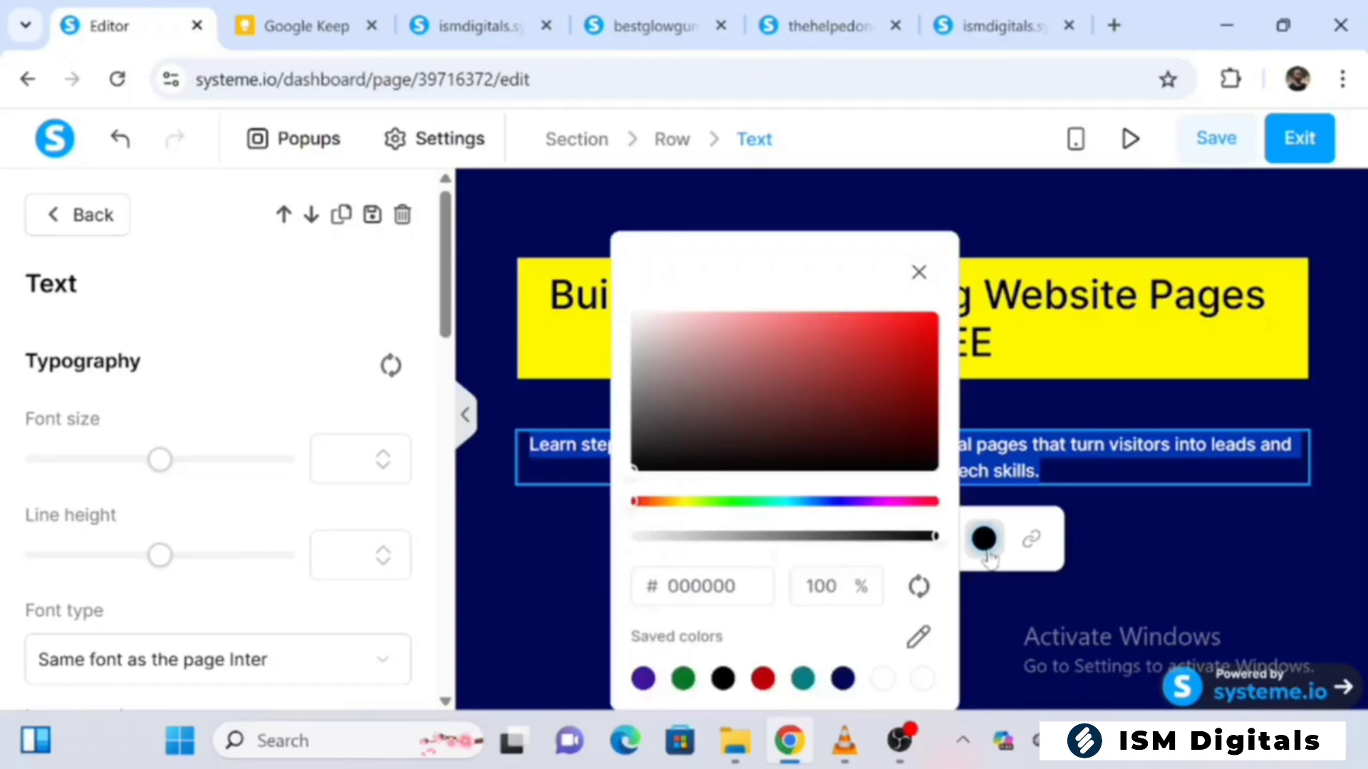
pyautogui.moveTo(643, 333); pyautogui.dragTo(629, 307)
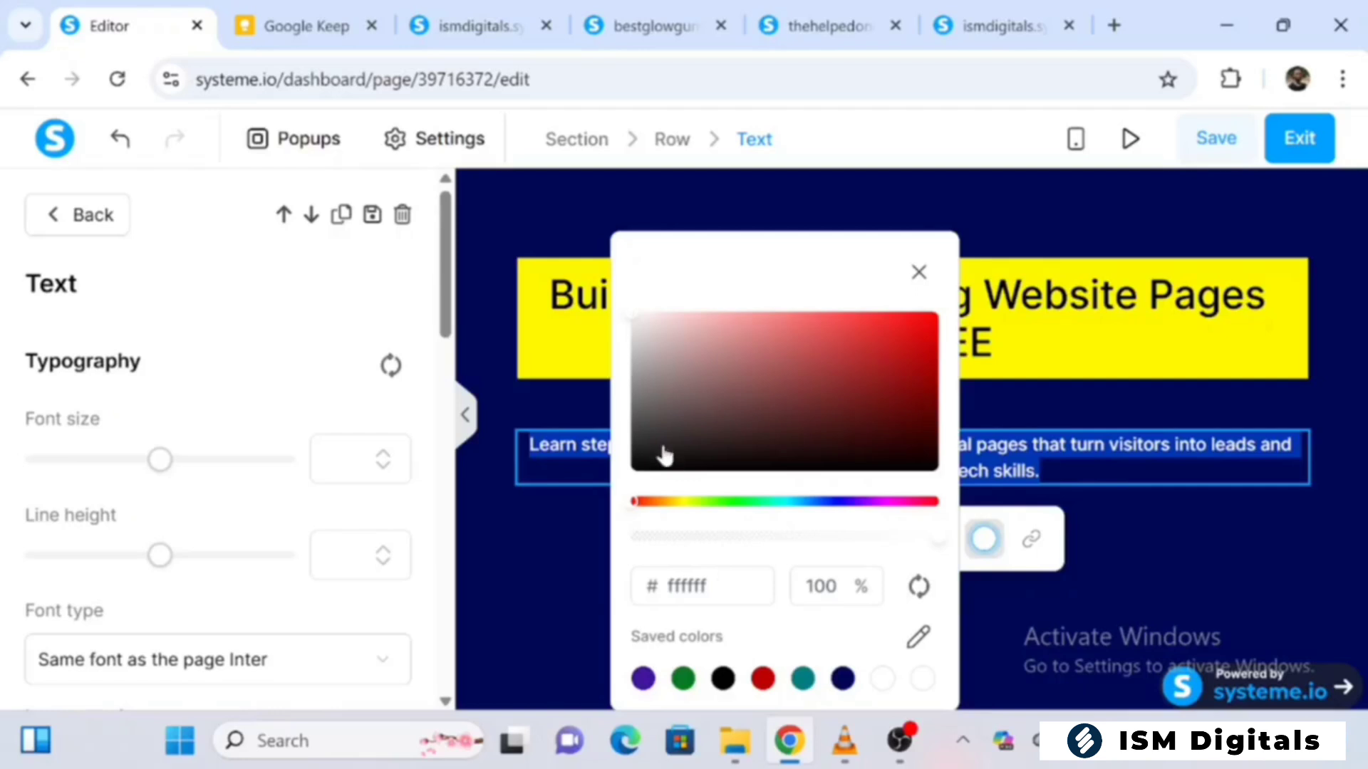
pyautogui.click(919, 273)
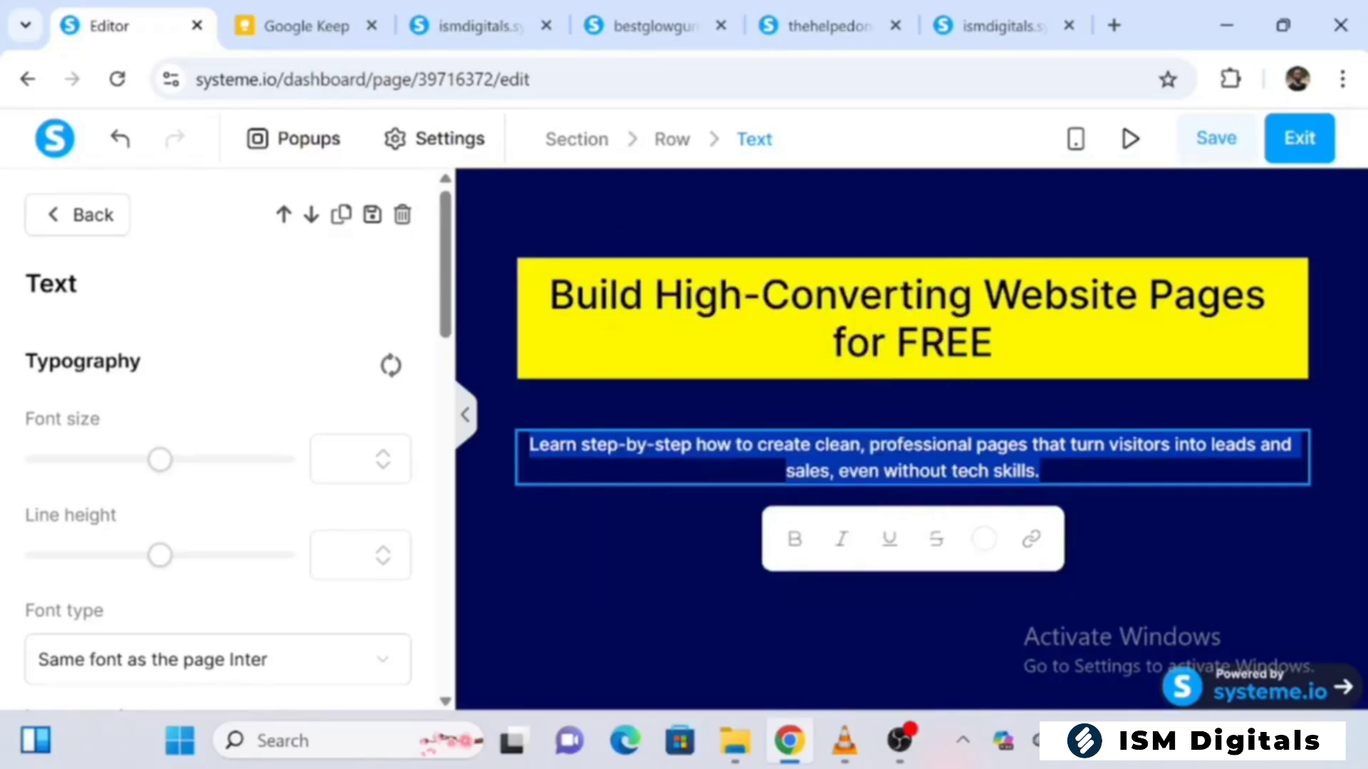
pyautogui.click(799, 548)
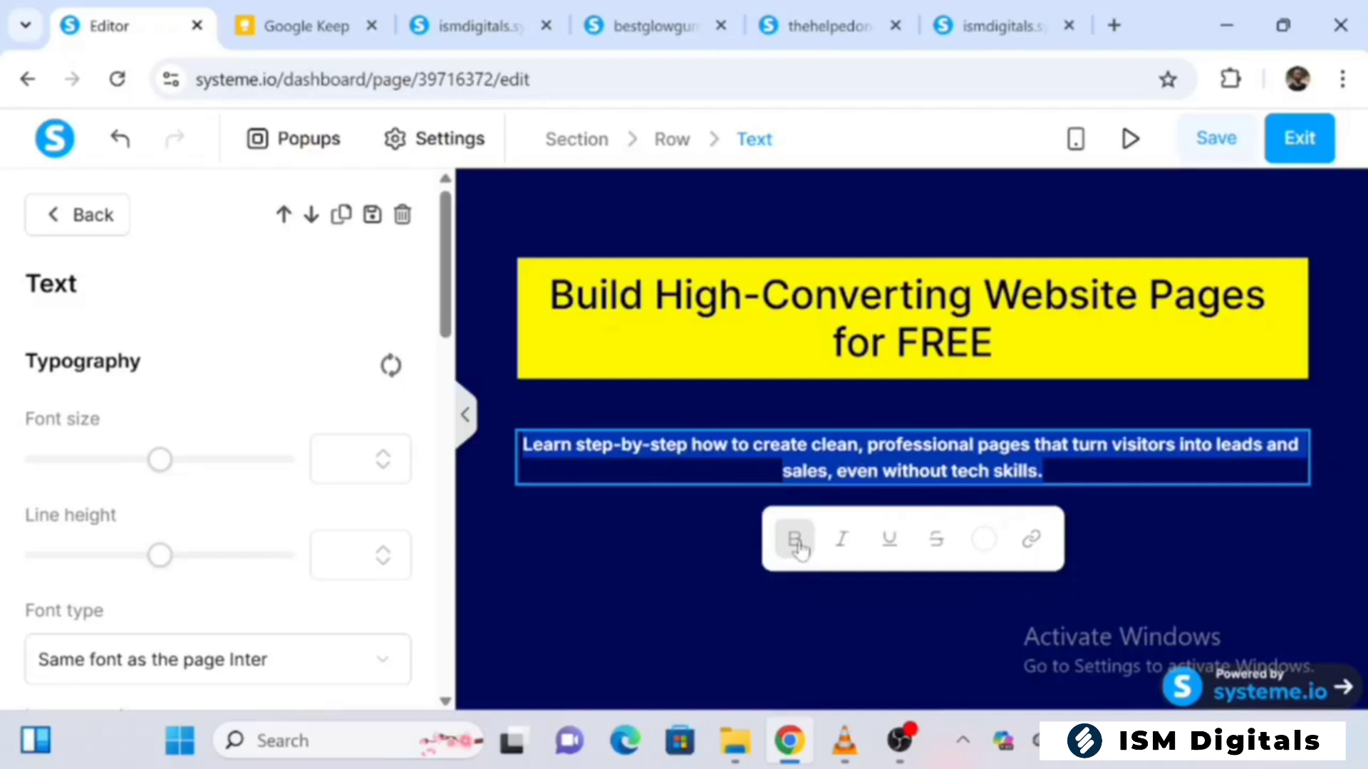
pyautogui.click(688, 532)
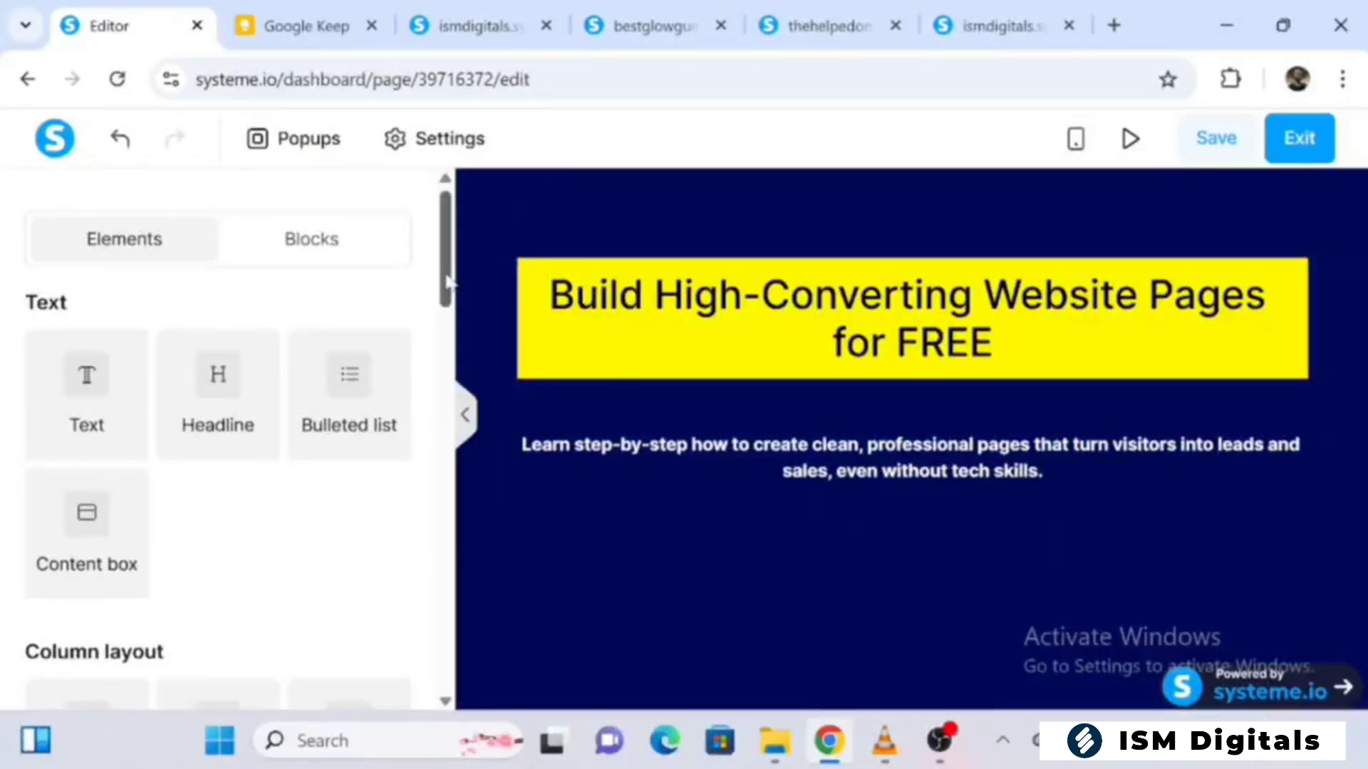
# Add an Image element directly below the description and insert the uploaded file 20260330_081241.jpg into it
pyautogui.moveTo(447, 285); pyautogui.dragTo(480, 574)
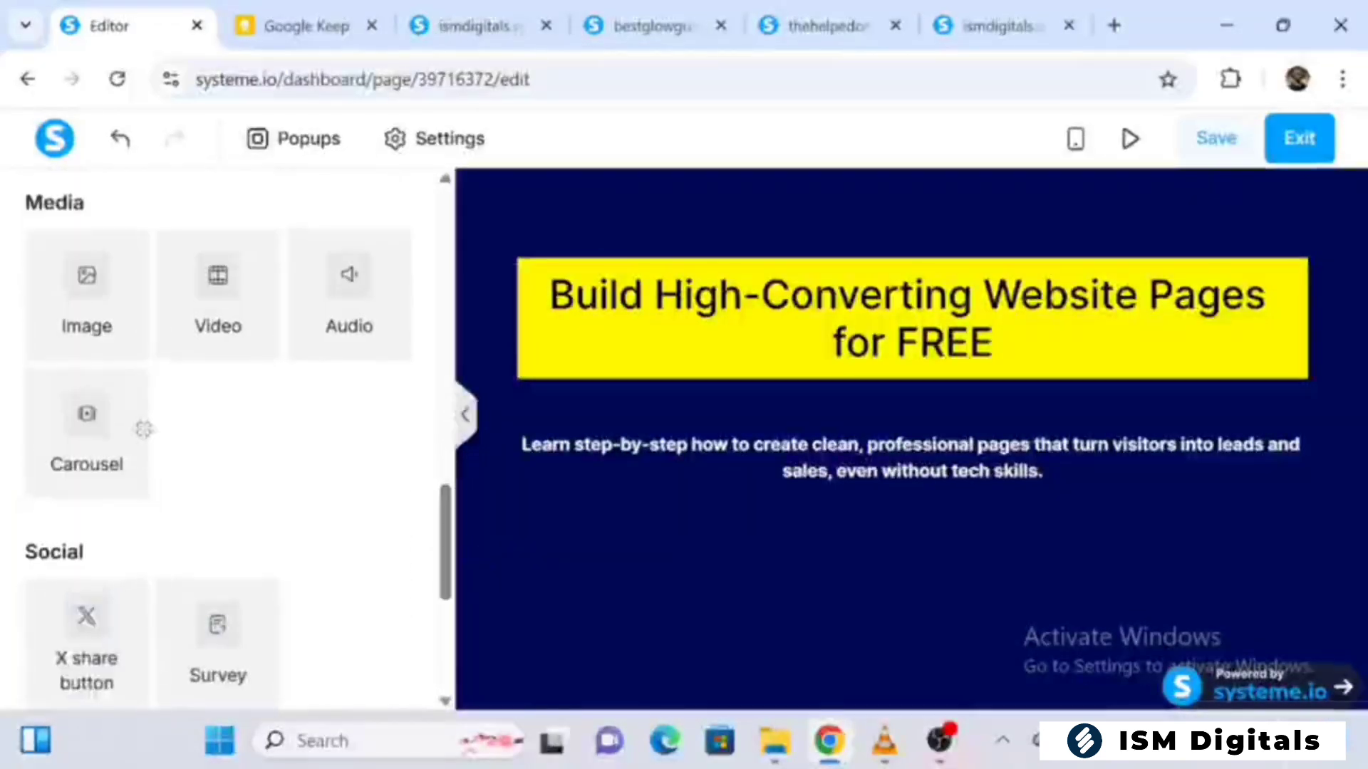
pyautogui.moveTo(114, 314); pyautogui.dragTo(788, 504)
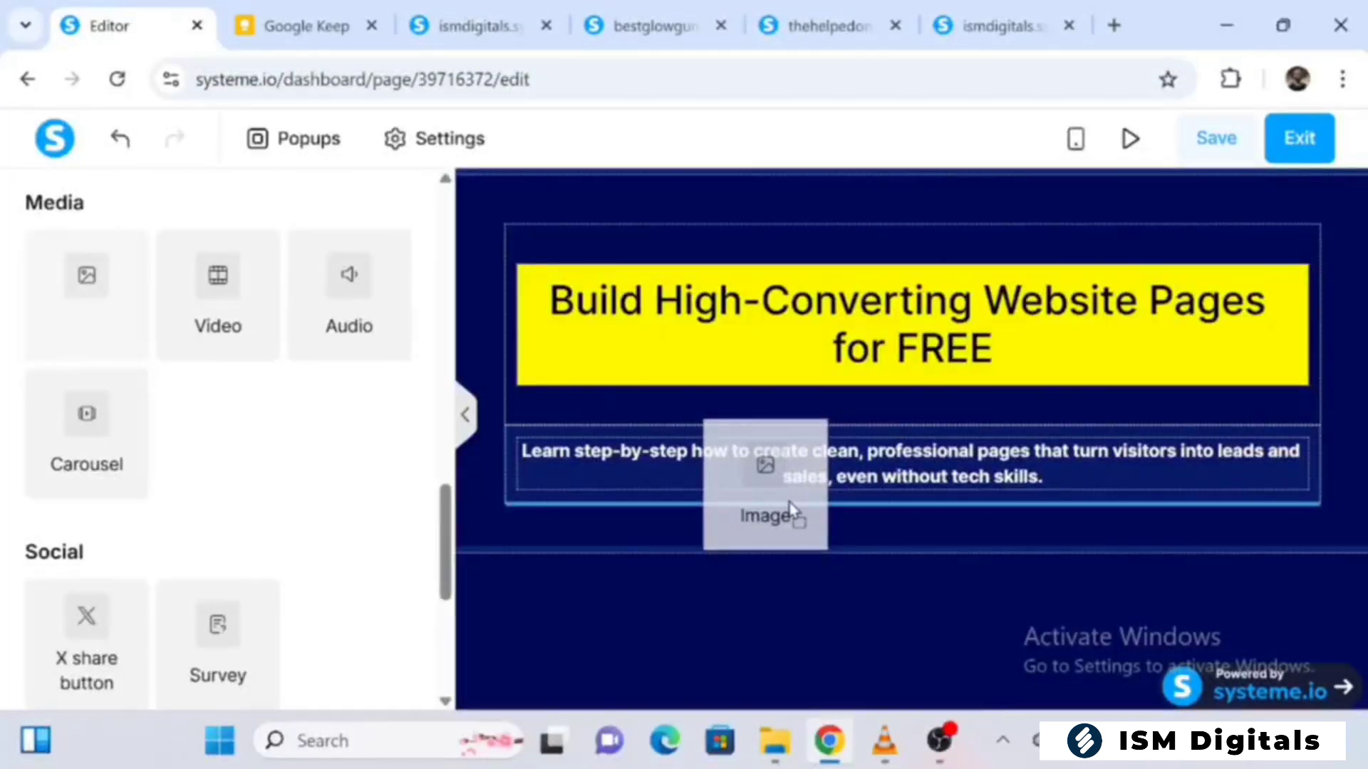
pyautogui.moveTo(789, 505); pyautogui.dragTo(788, 498)
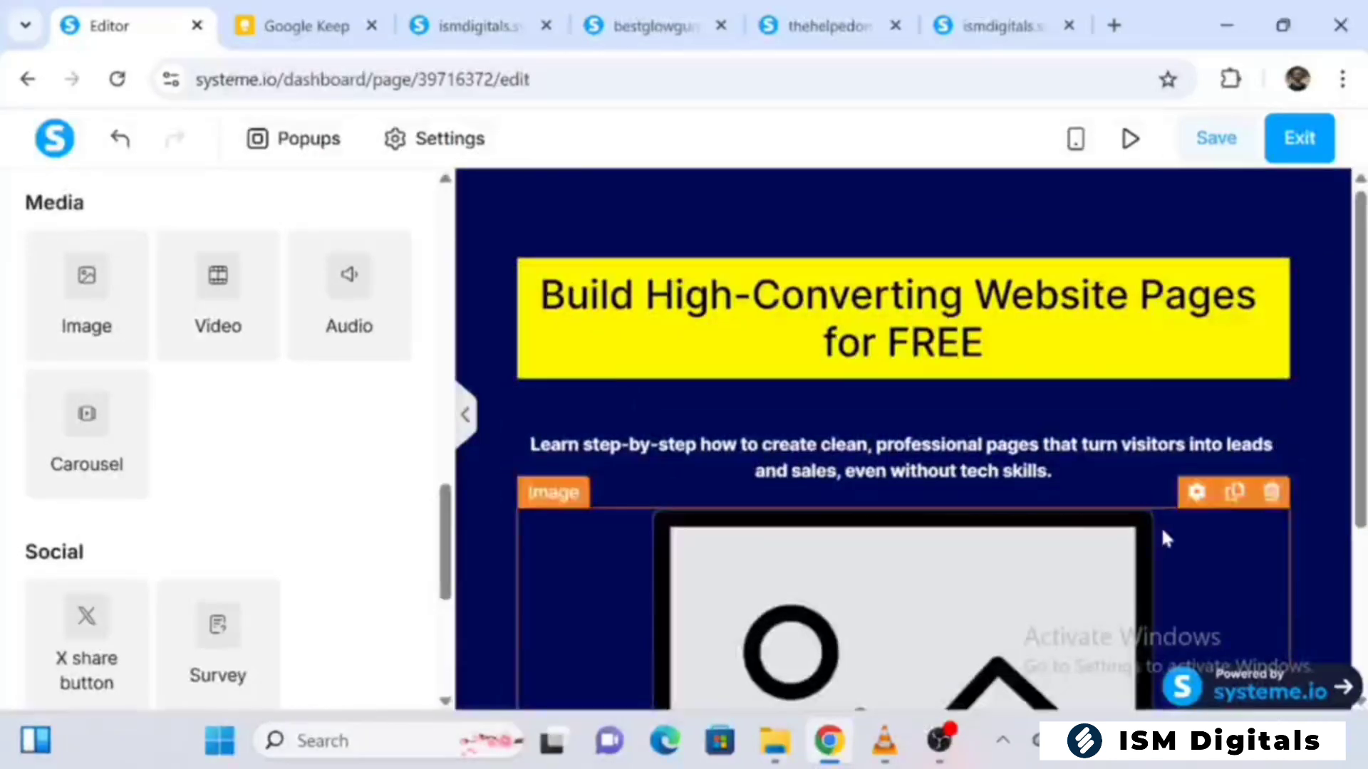
pyautogui.click(1161, 524)
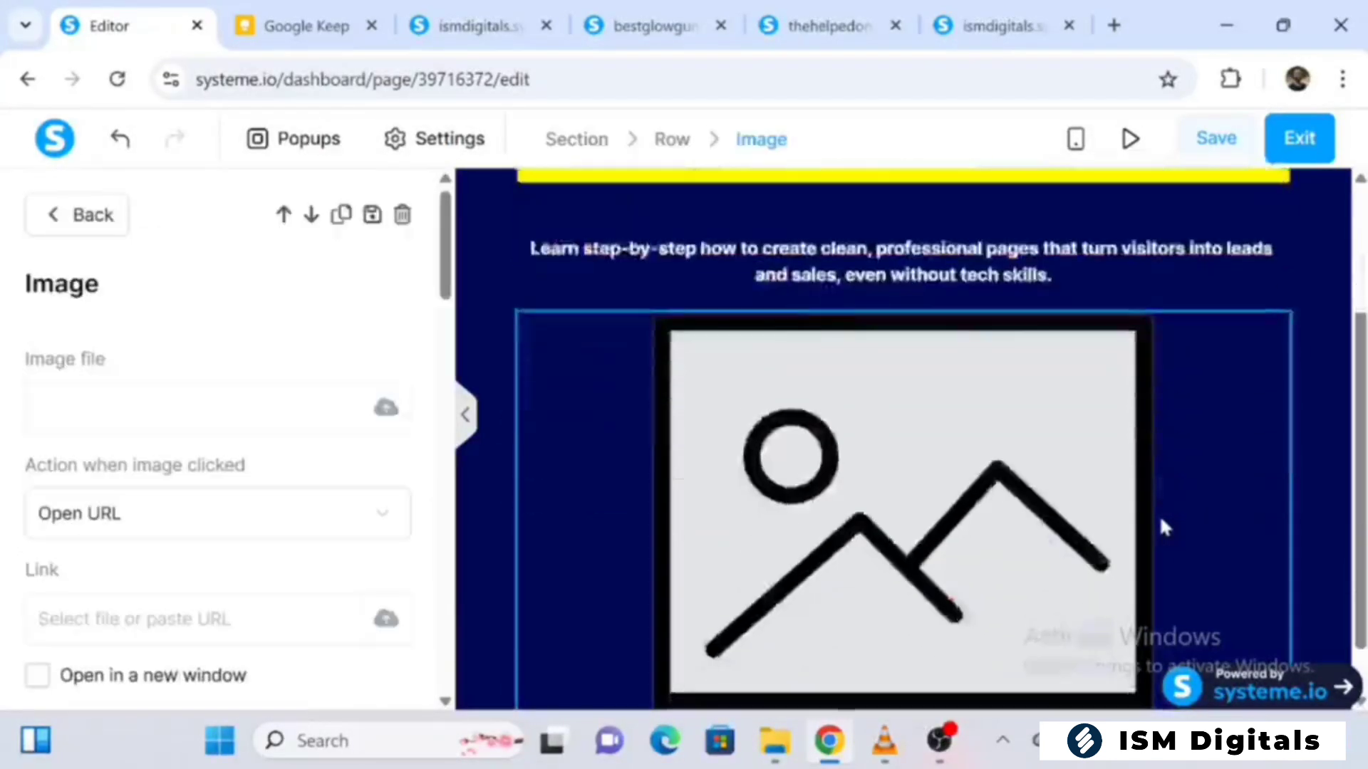
pyautogui.click(384, 413)
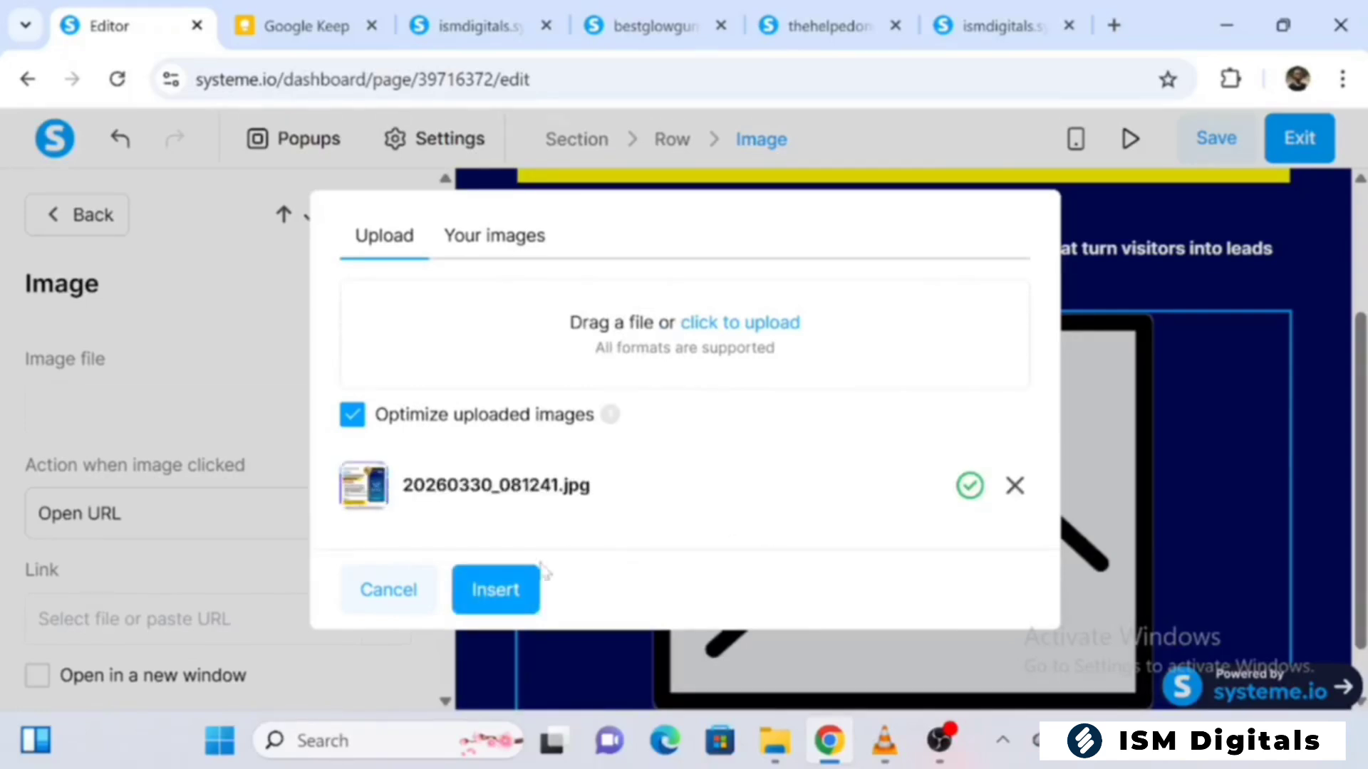
pyautogui.click(520, 577)
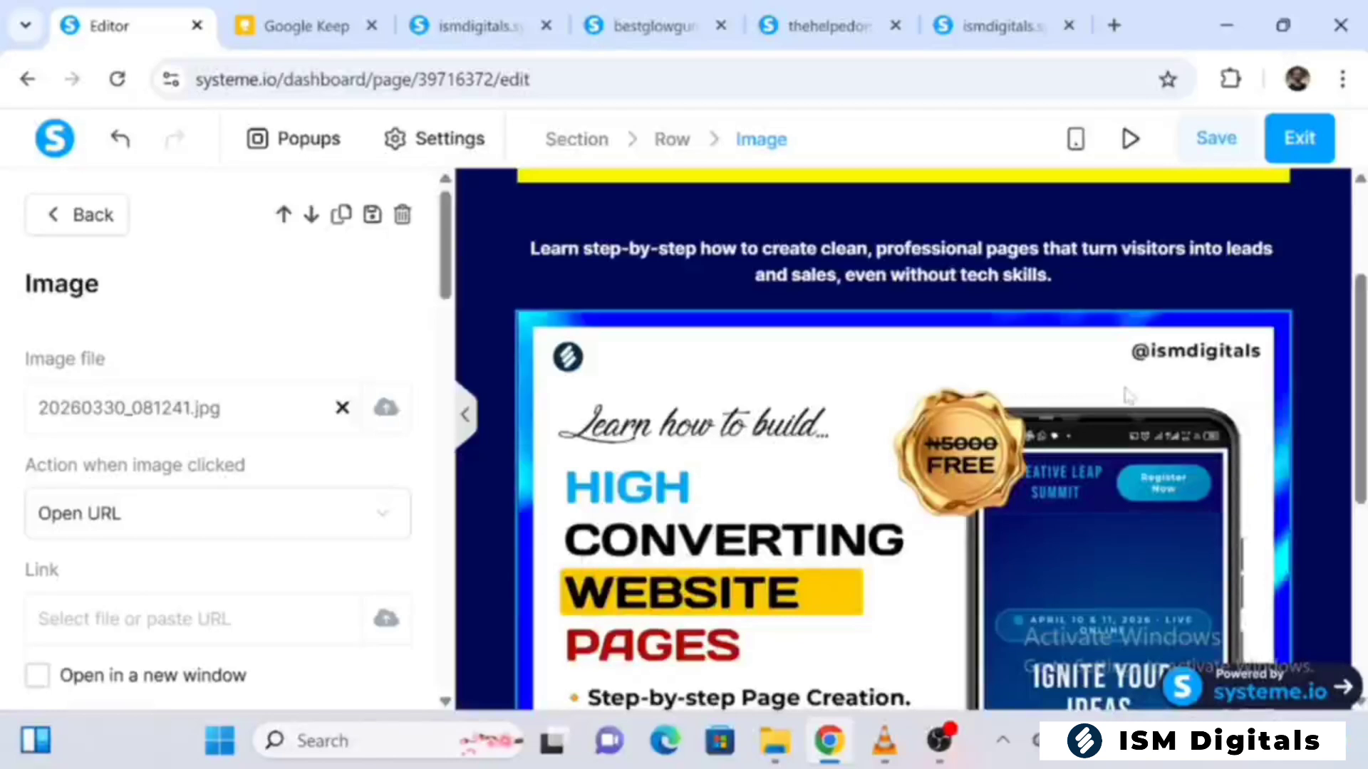
# Leave the image settings and preview the inserted image with the editing sidebar collapsed, restoring the sidebar after viewing
pyautogui.moveTo(442, 235); pyautogui.dragTo(443, 328)
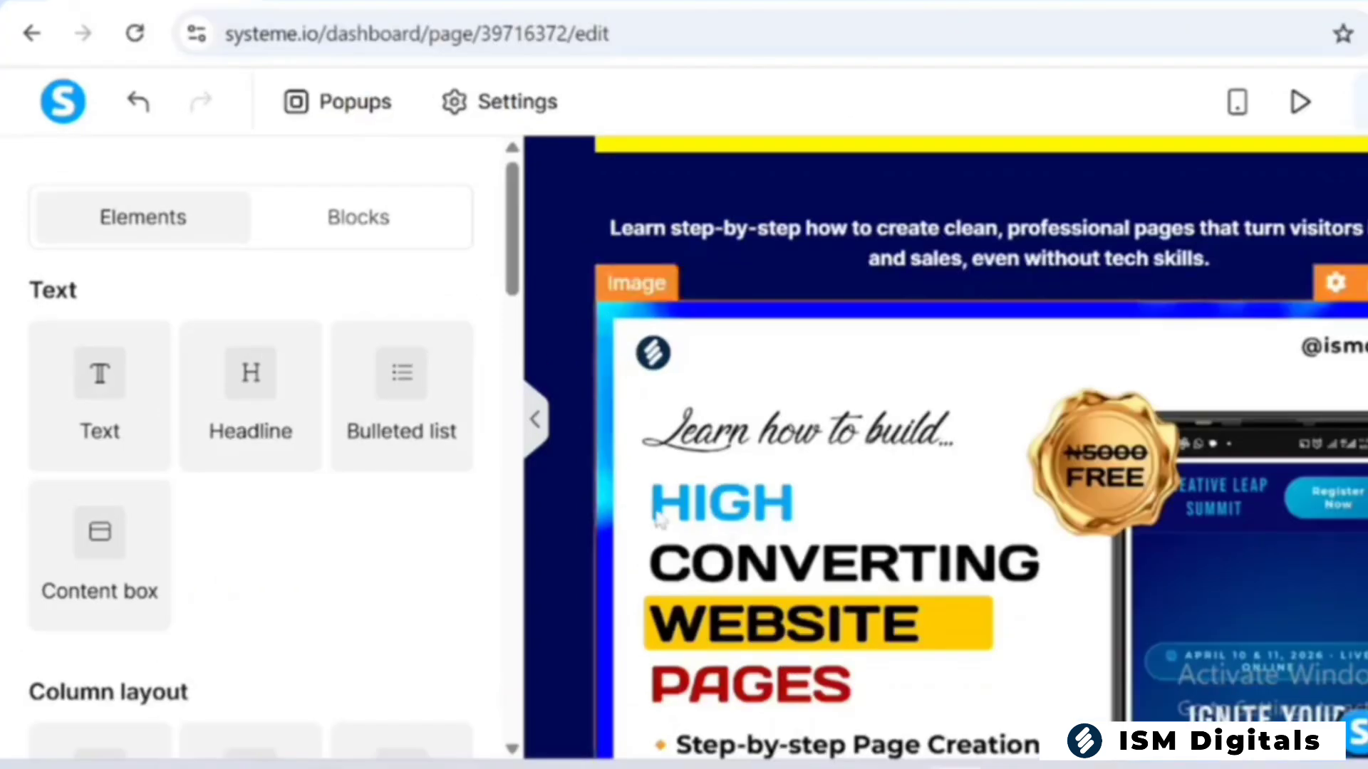
pyautogui.click(538, 447)
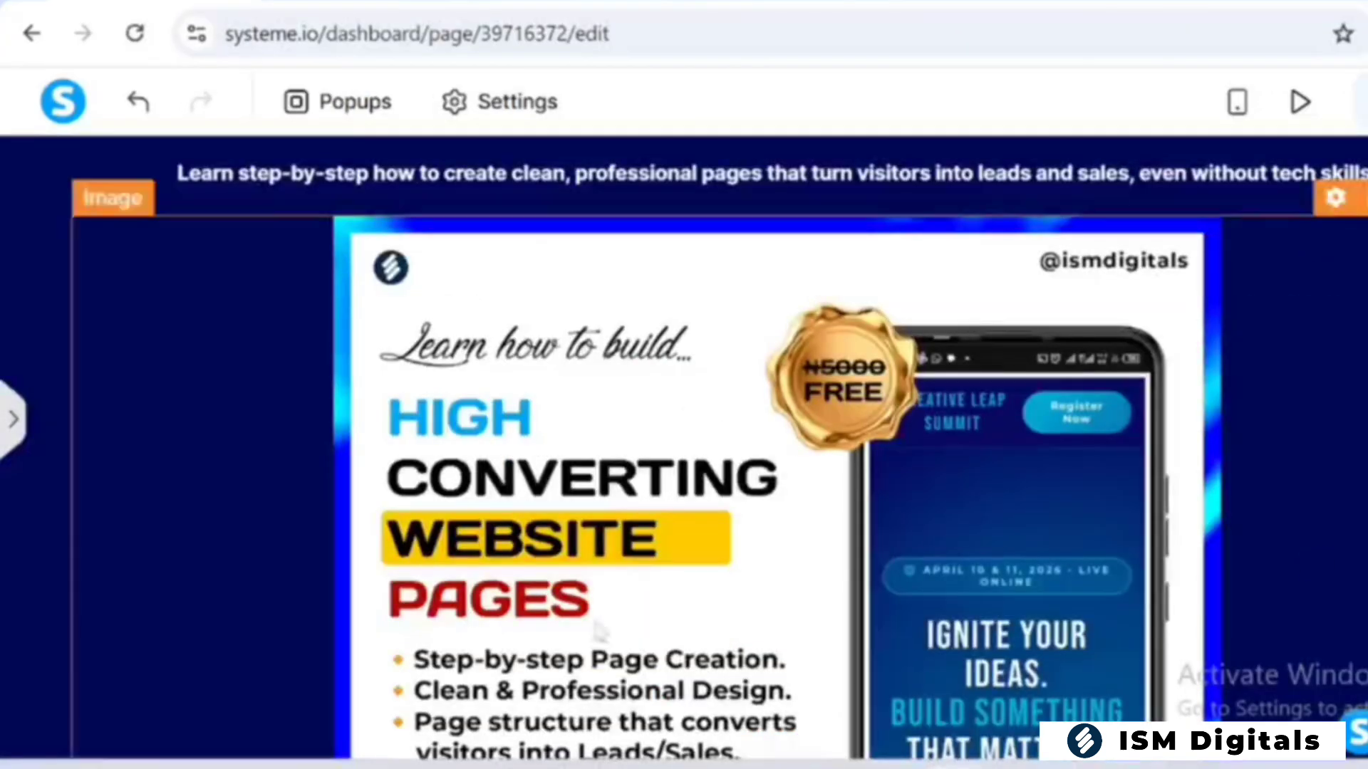
pyautogui.click(13, 419)
# Add a Button element directly below the inserted image
pyautogui.scroll(-6, 926, 427)
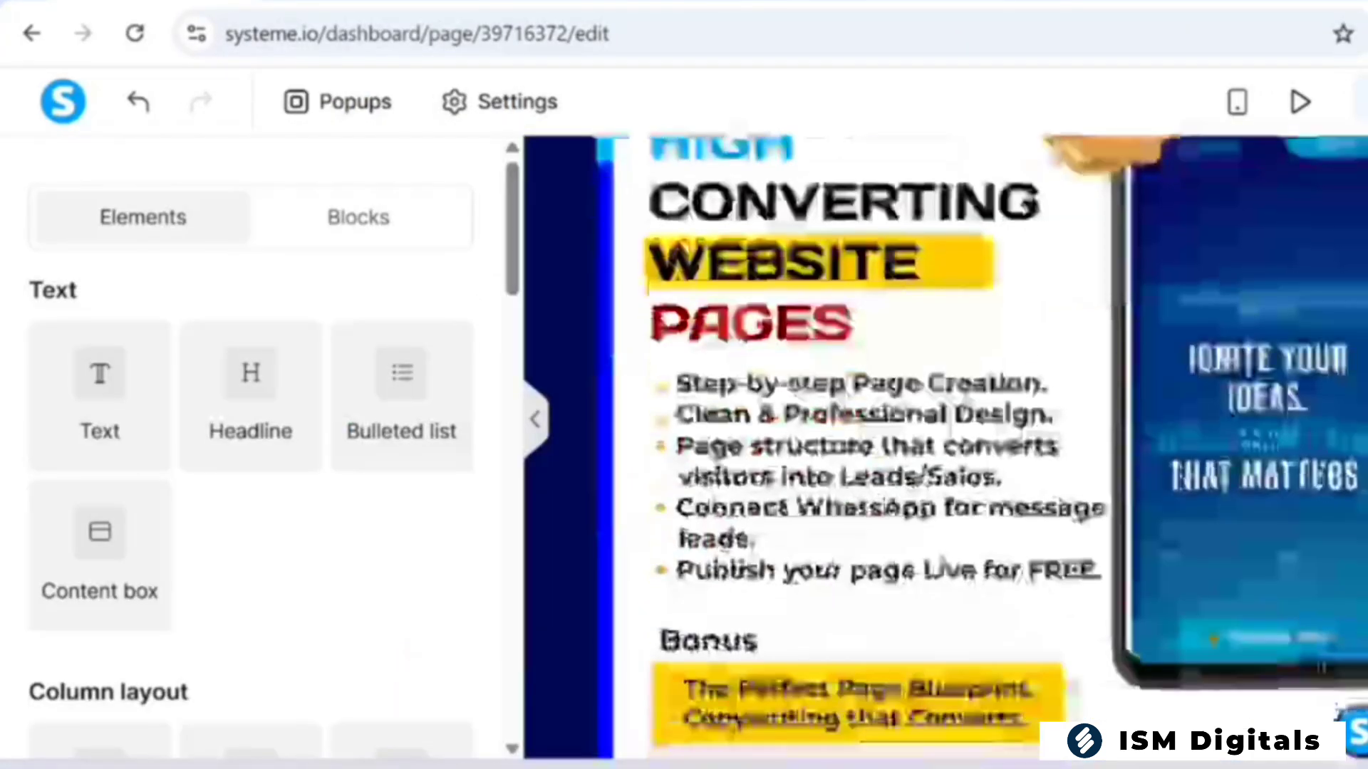
pyautogui.scroll(-7, 249, 428)
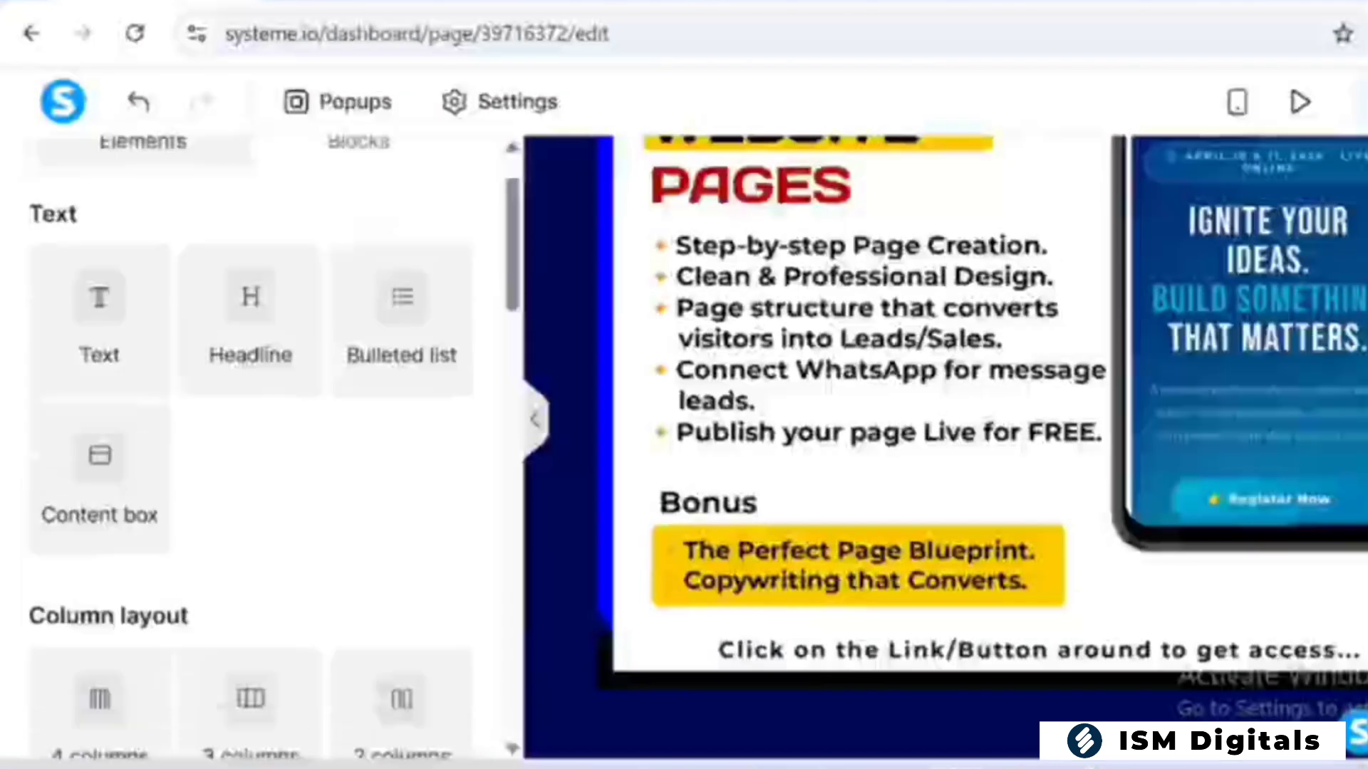
pyautogui.scroll(-8, 249, 428)
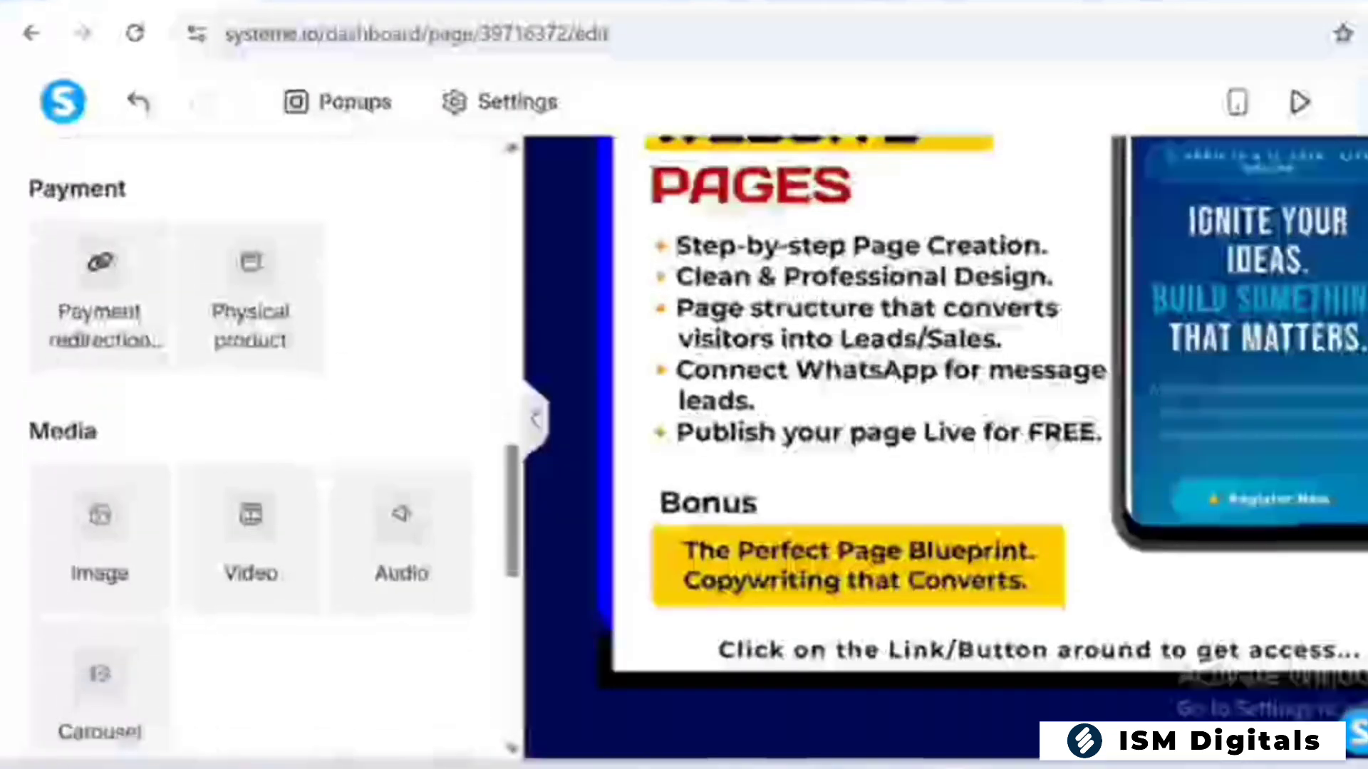
pyautogui.scroll(-7, 249, 427)
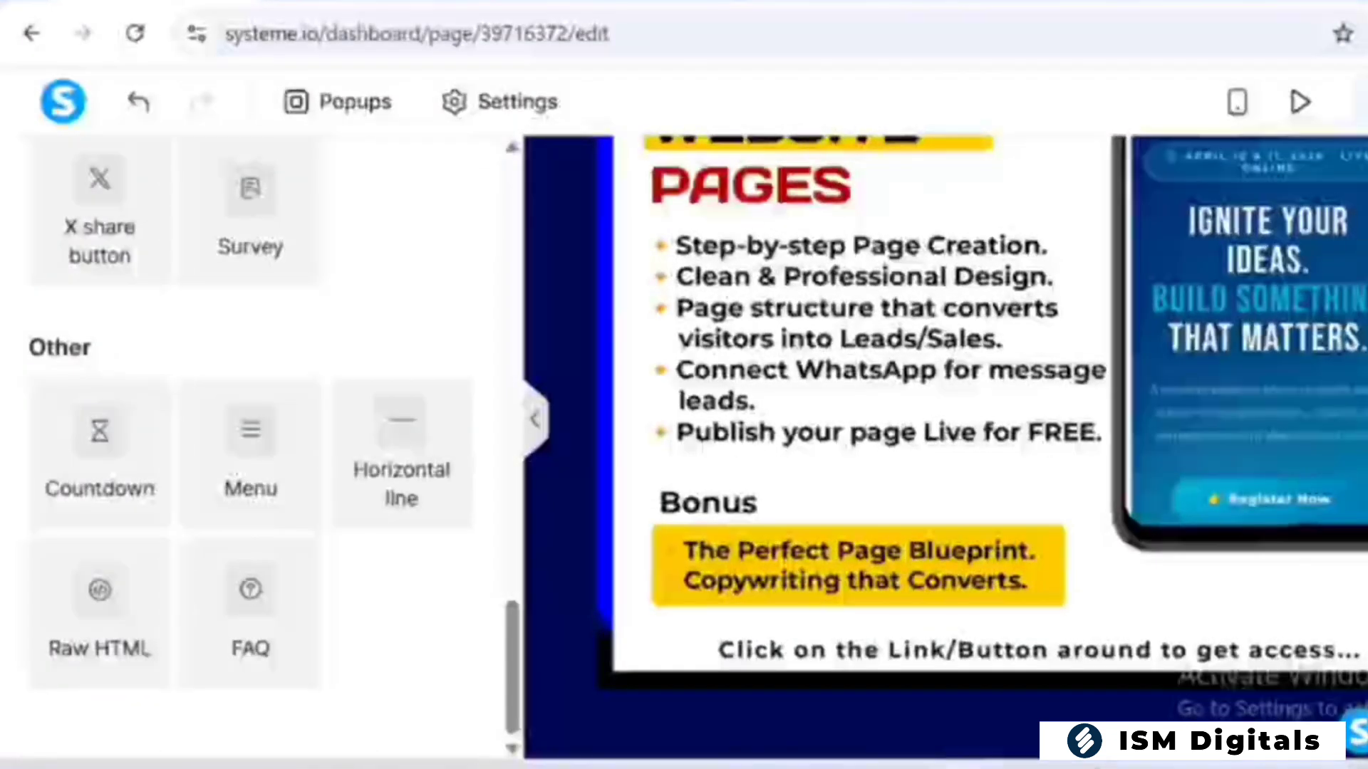
pyautogui.scroll(4, 250, 427)
pyautogui.scroll(10, 249, 427)
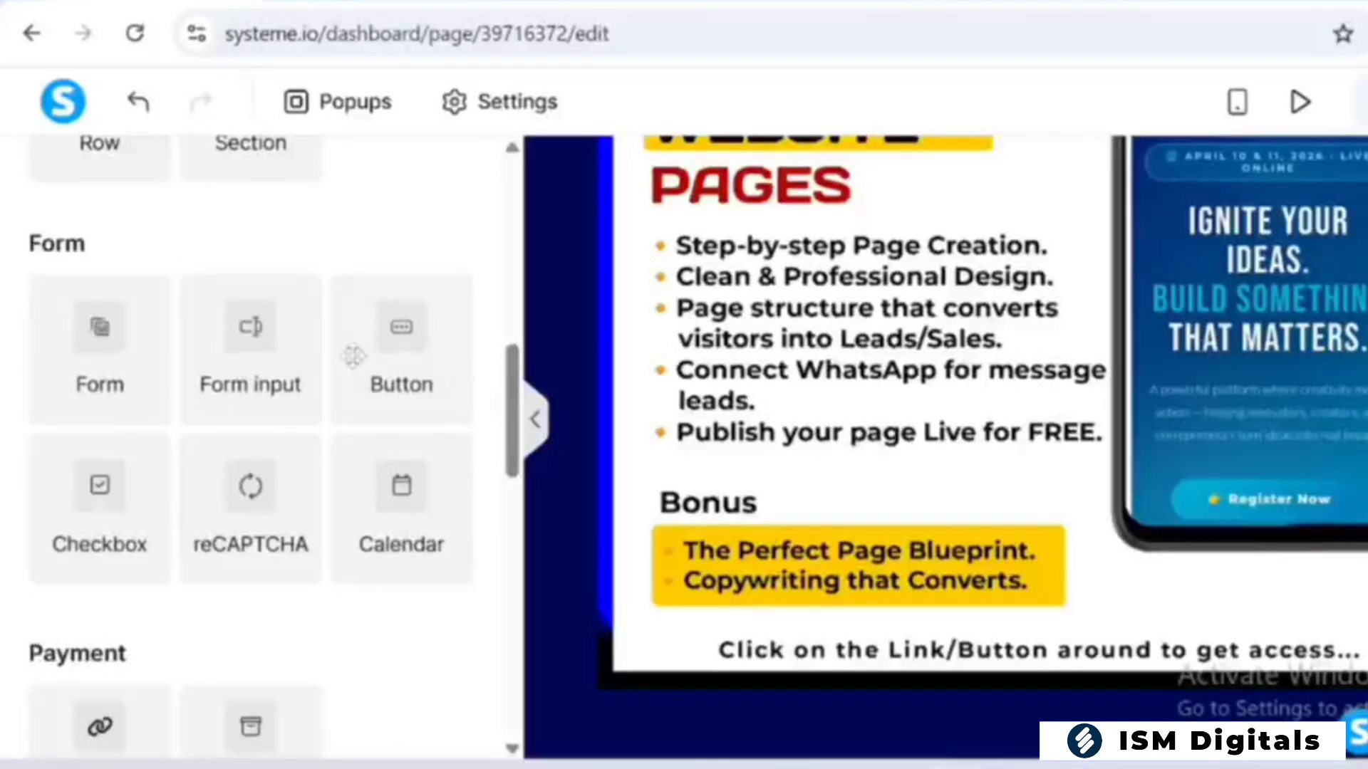
pyautogui.moveTo(354, 356); pyautogui.dragTo(930, 689)
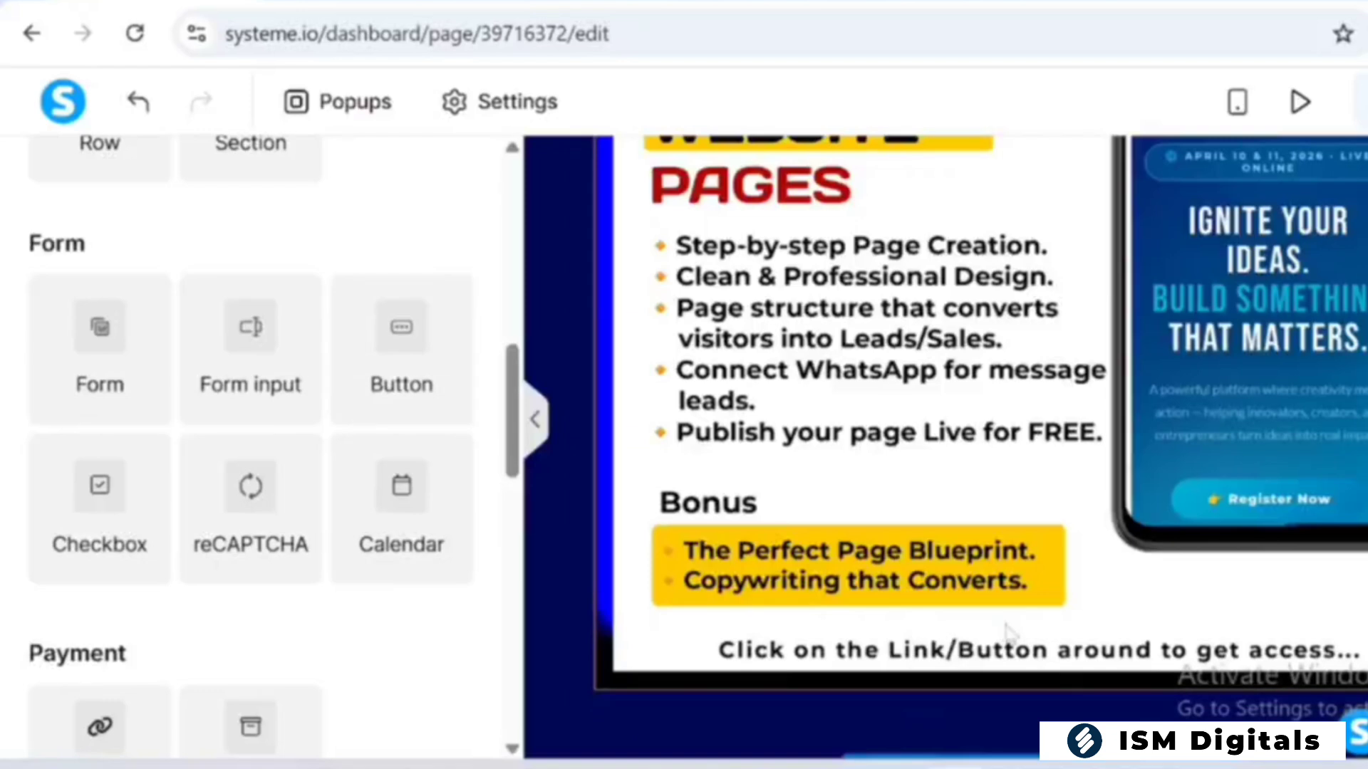
pyautogui.scroll(-2, 1008, 633)
pyautogui.scroll(-1, 1005, 627)
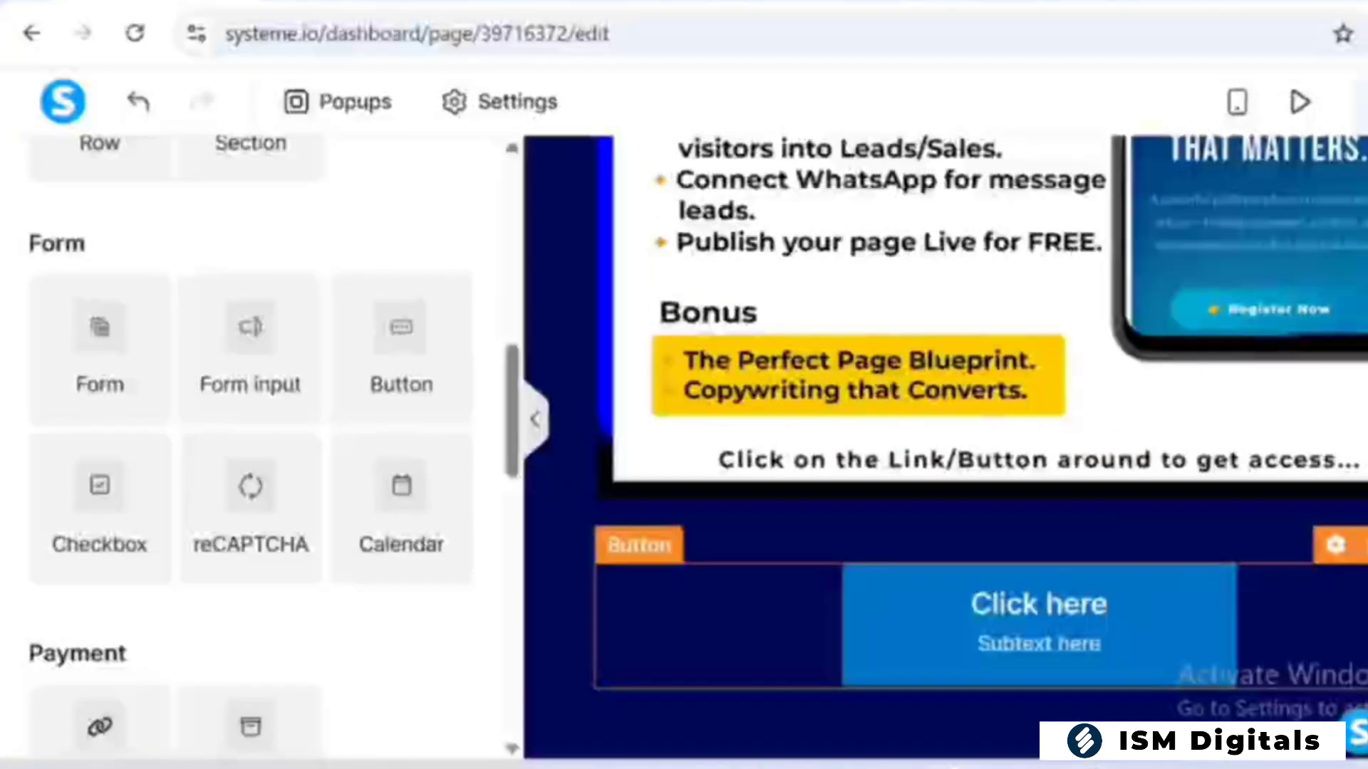
# Set the new button's click action to Open URL
pyautogui.click(969, 636)
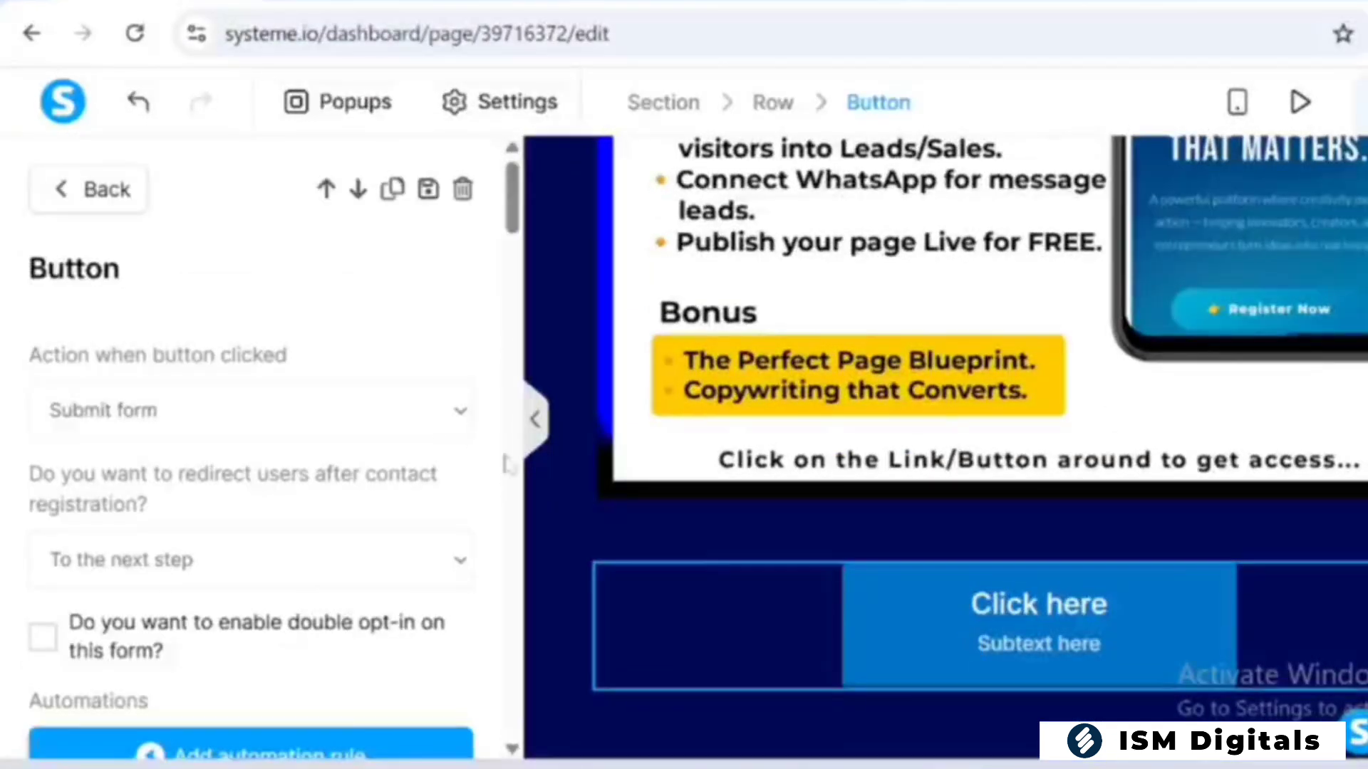
pyautogui.click(426, 413)
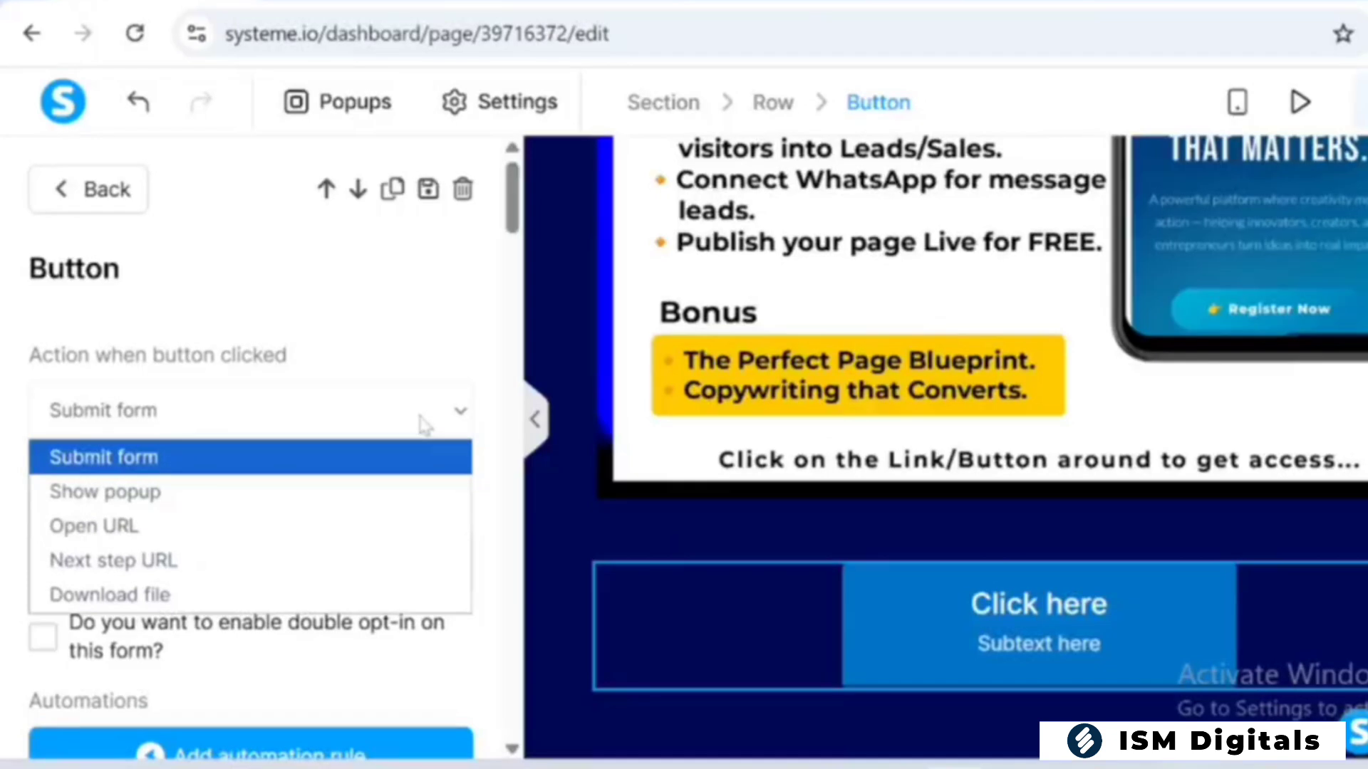
pyautogui.click(262, 527)
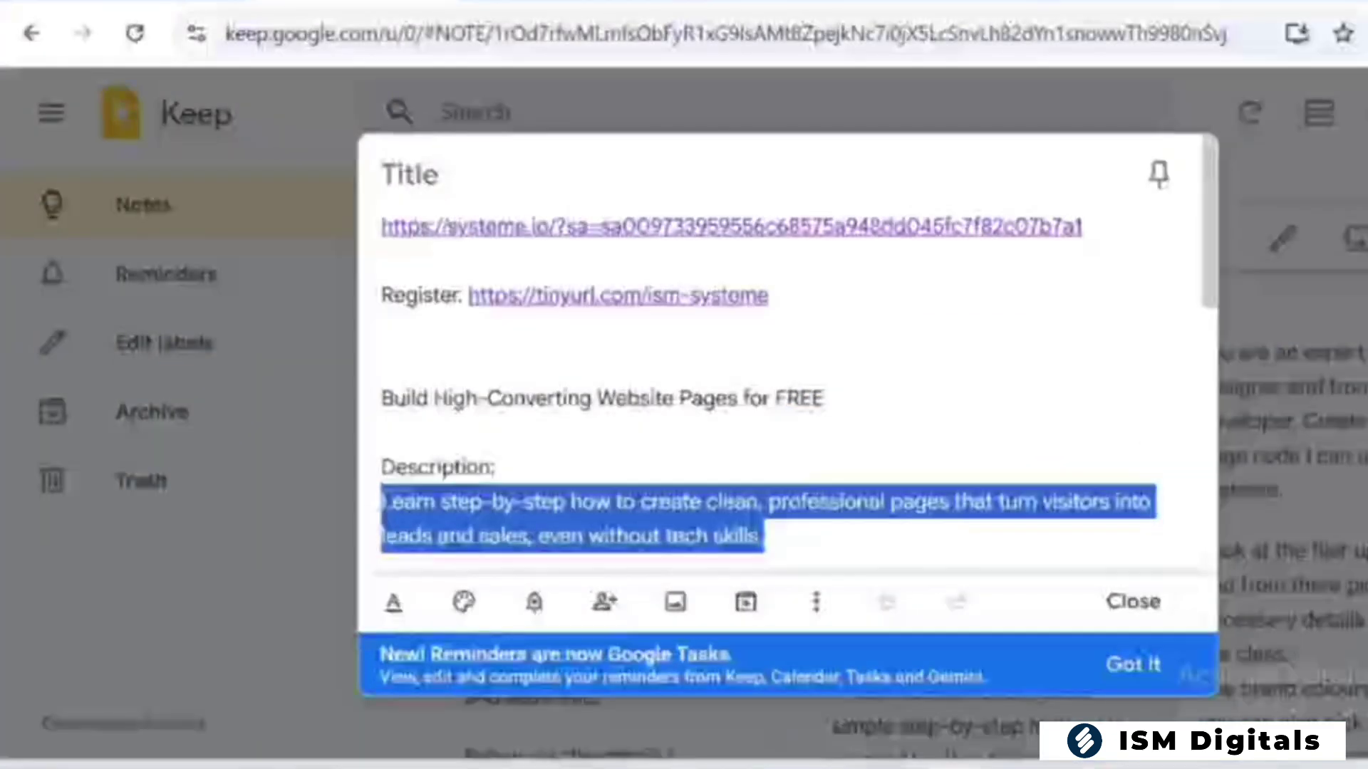
# Copy the WhatsApp link under the call to action in the Google Keep note and paste it as the button's URL
pyautogui.scroll(-2, 783, 357)
pyautogui.scroll(-2, 784, 356)
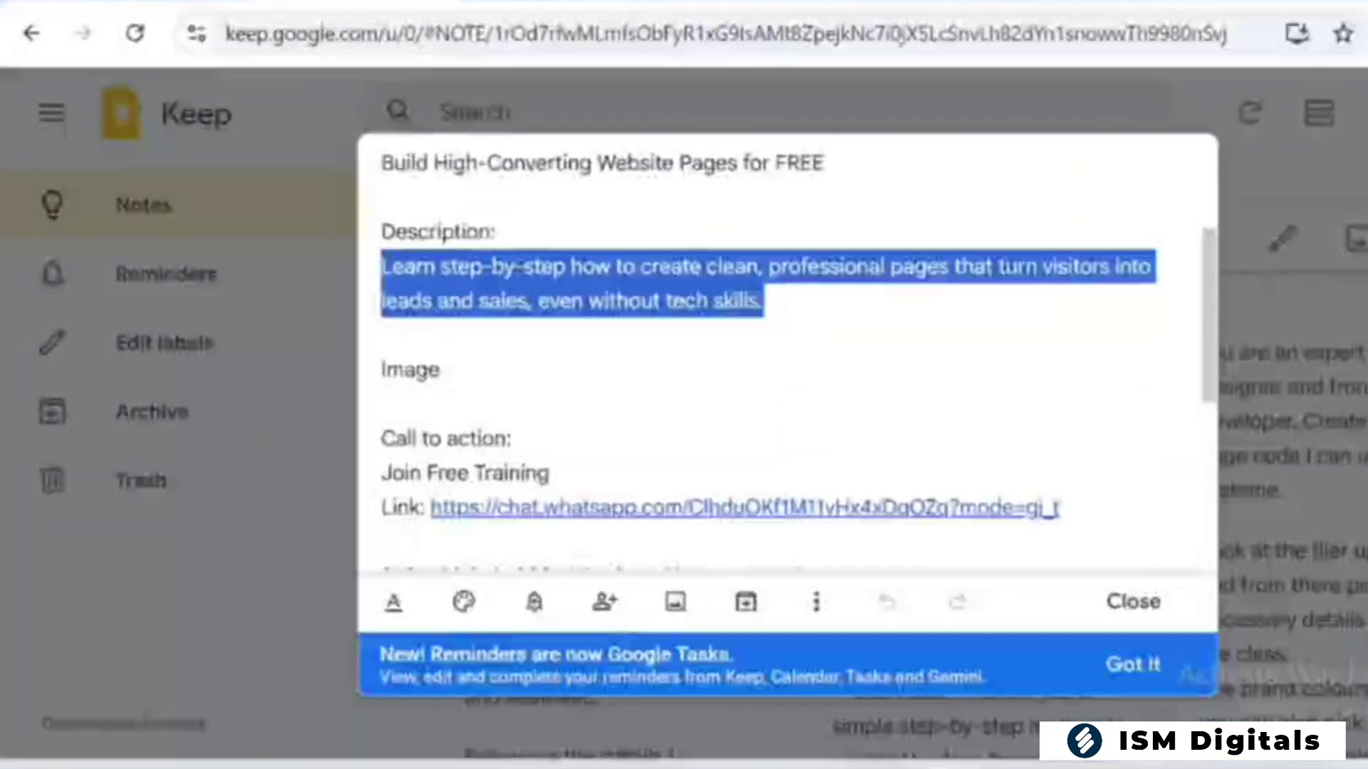
pyautogui.moveTo(431, 508); pyautogui.dragTo(1060, 507)
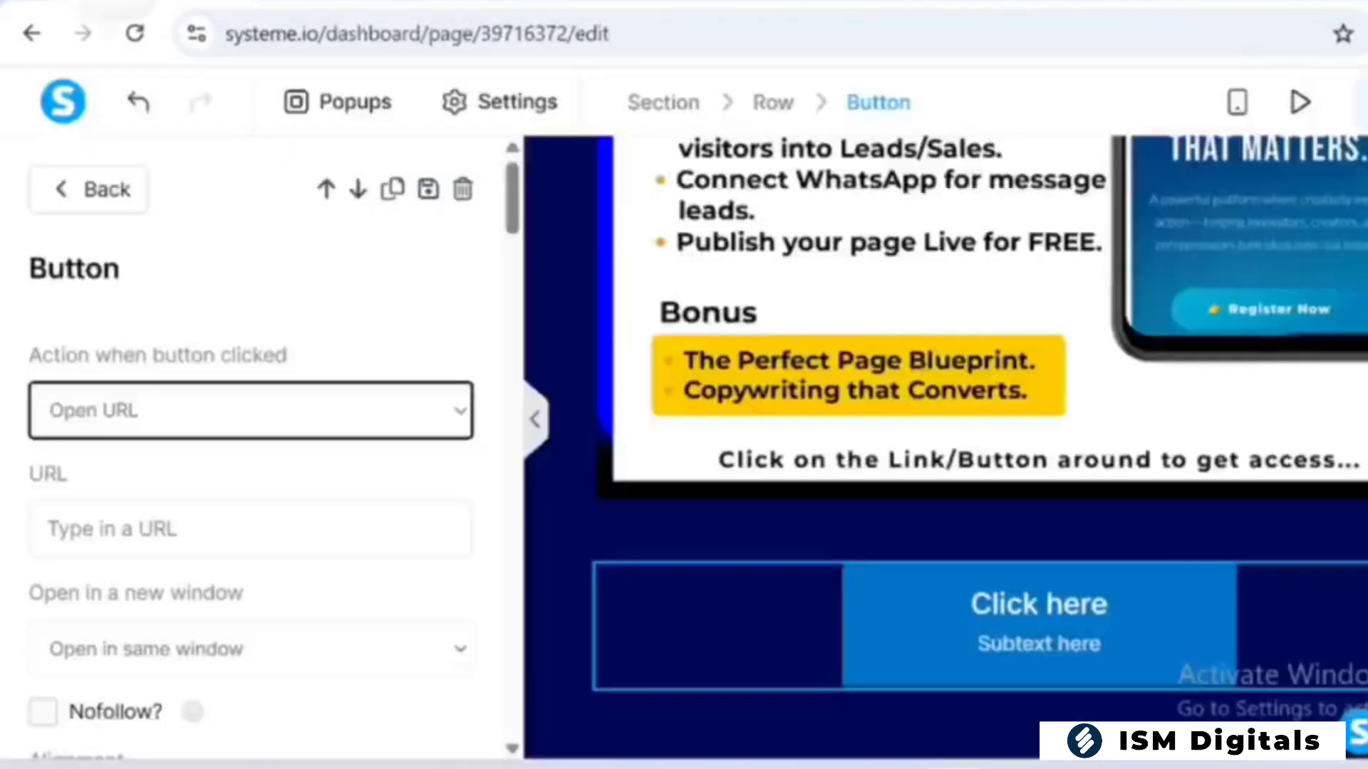
pyautogui.click(332, 404)
pyautogui.click(274, 269)
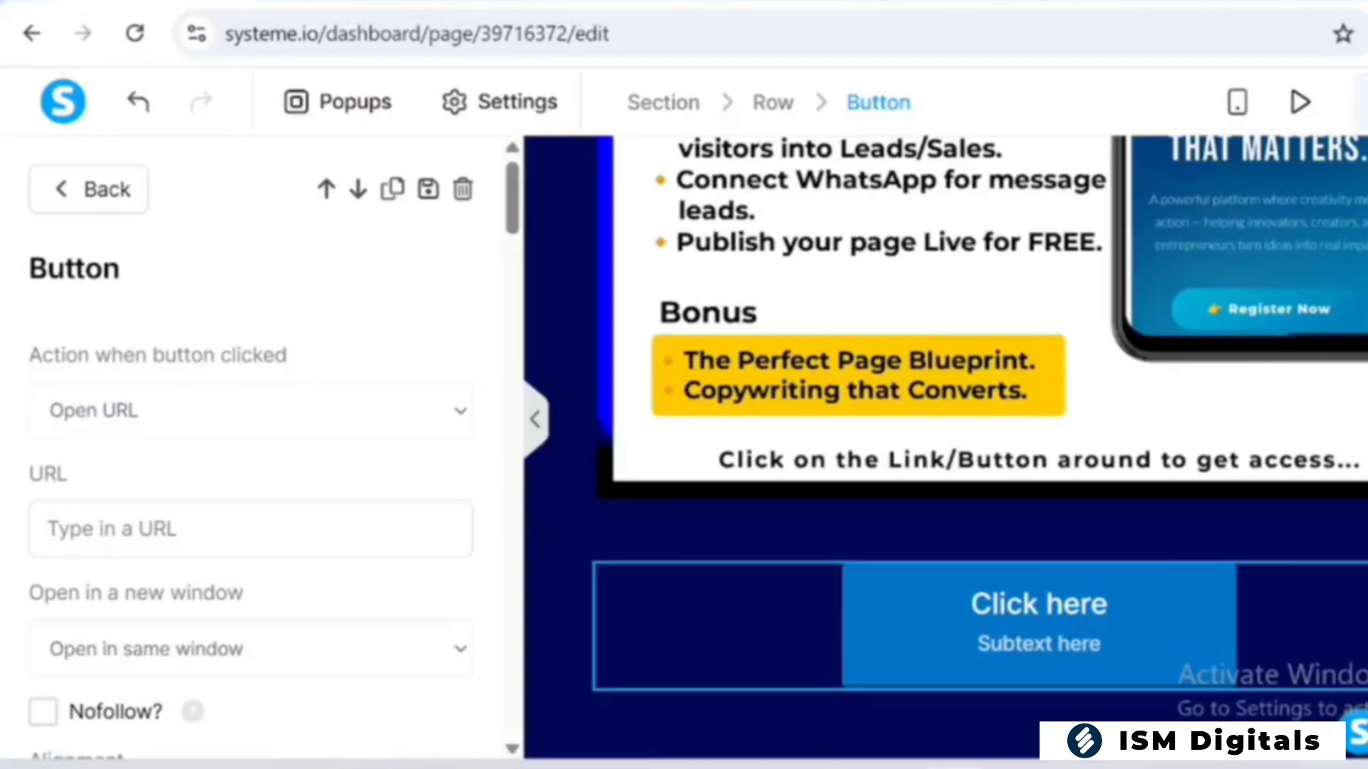
pyautogui.hotkey('ctrl', 'v')
# Replace the button text with "Join Free Training", copied from the call to action in the Google Keep note
pyautogui.scroll(-8, 249, 428)
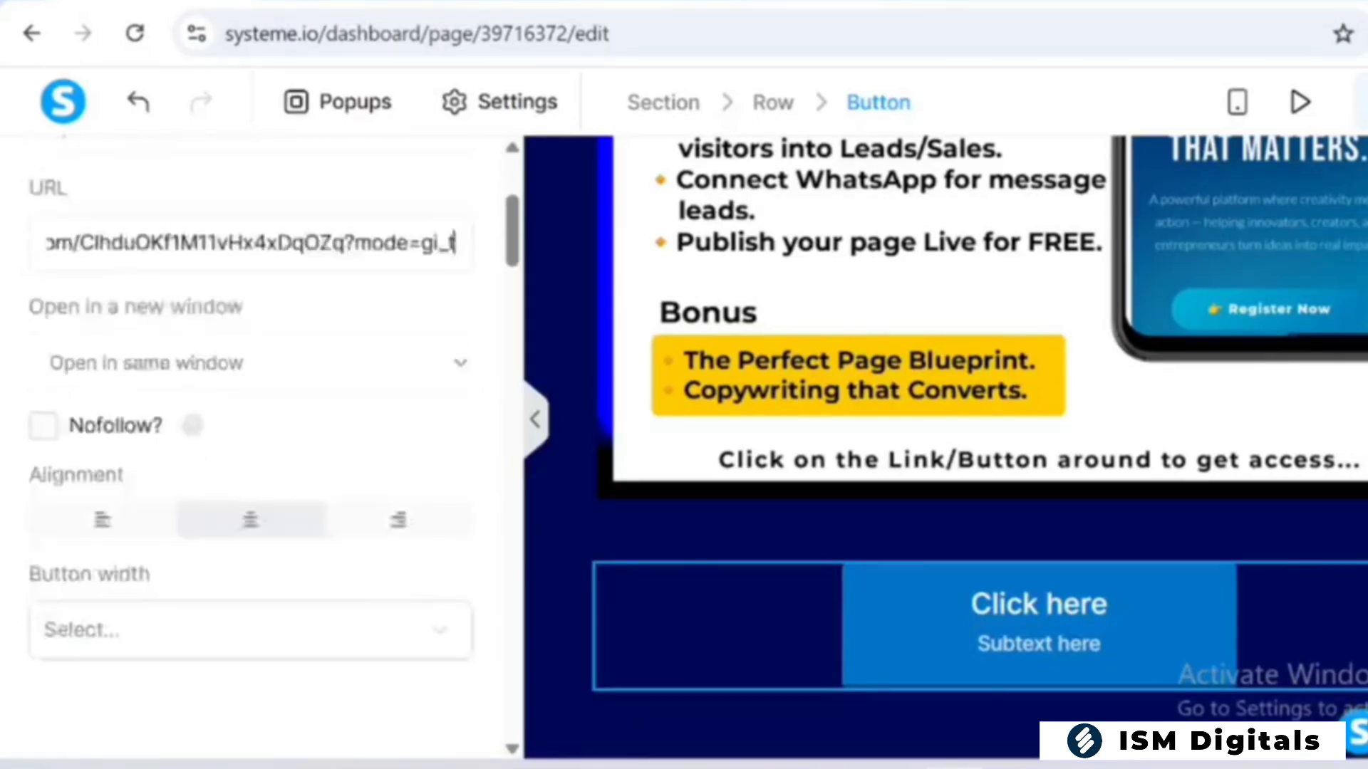
pyautogui.scroll(-7, 249, 428)
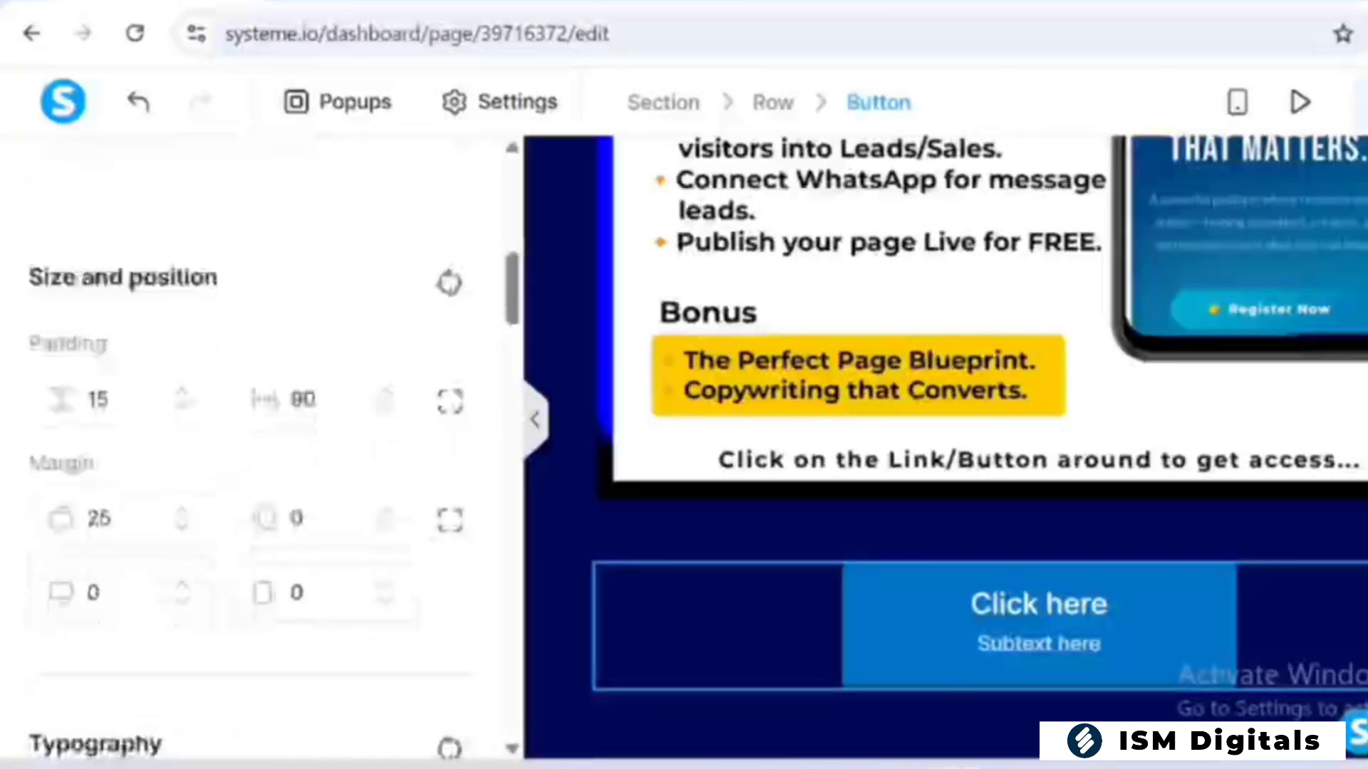
pyautogui.scroll(-2, 249, 428)
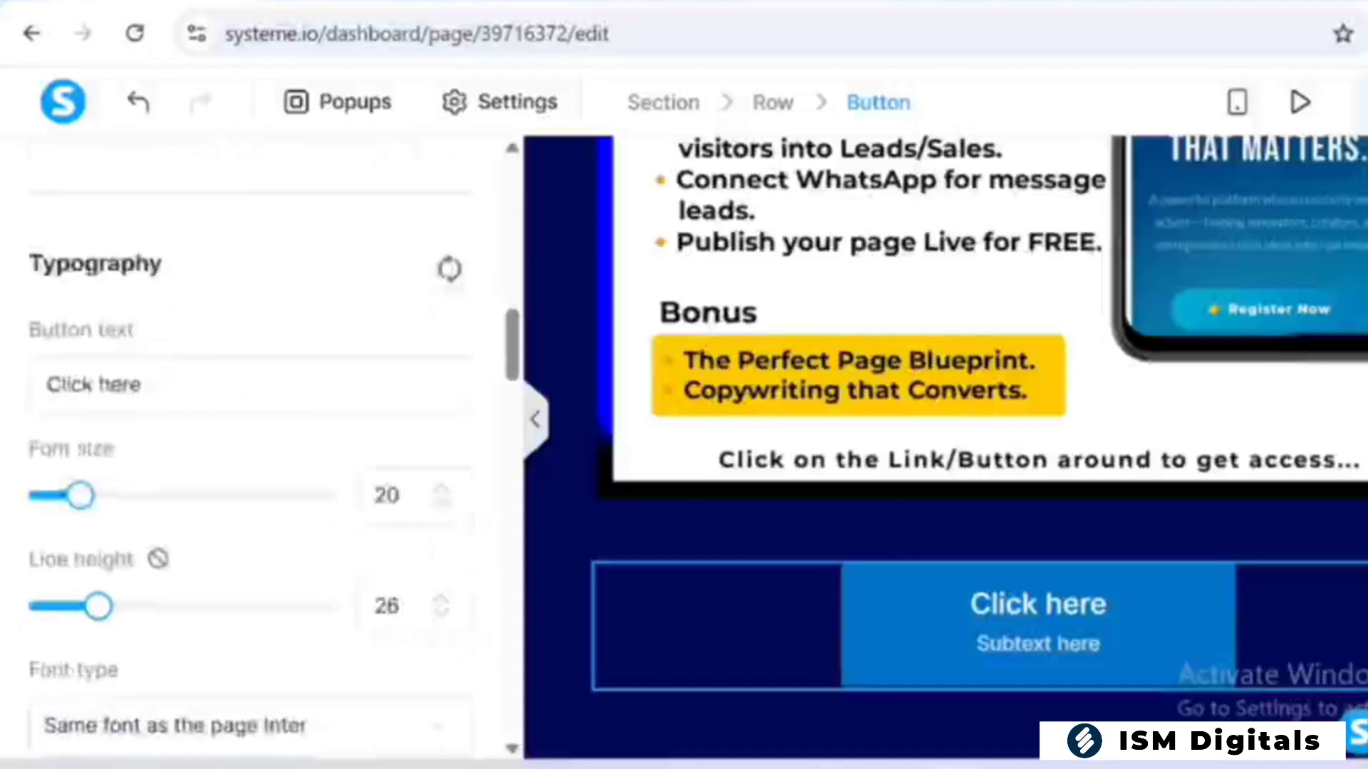
pyautogui.click(140, 385)
pyautogui.hotkey('ctrl', 'Tab')
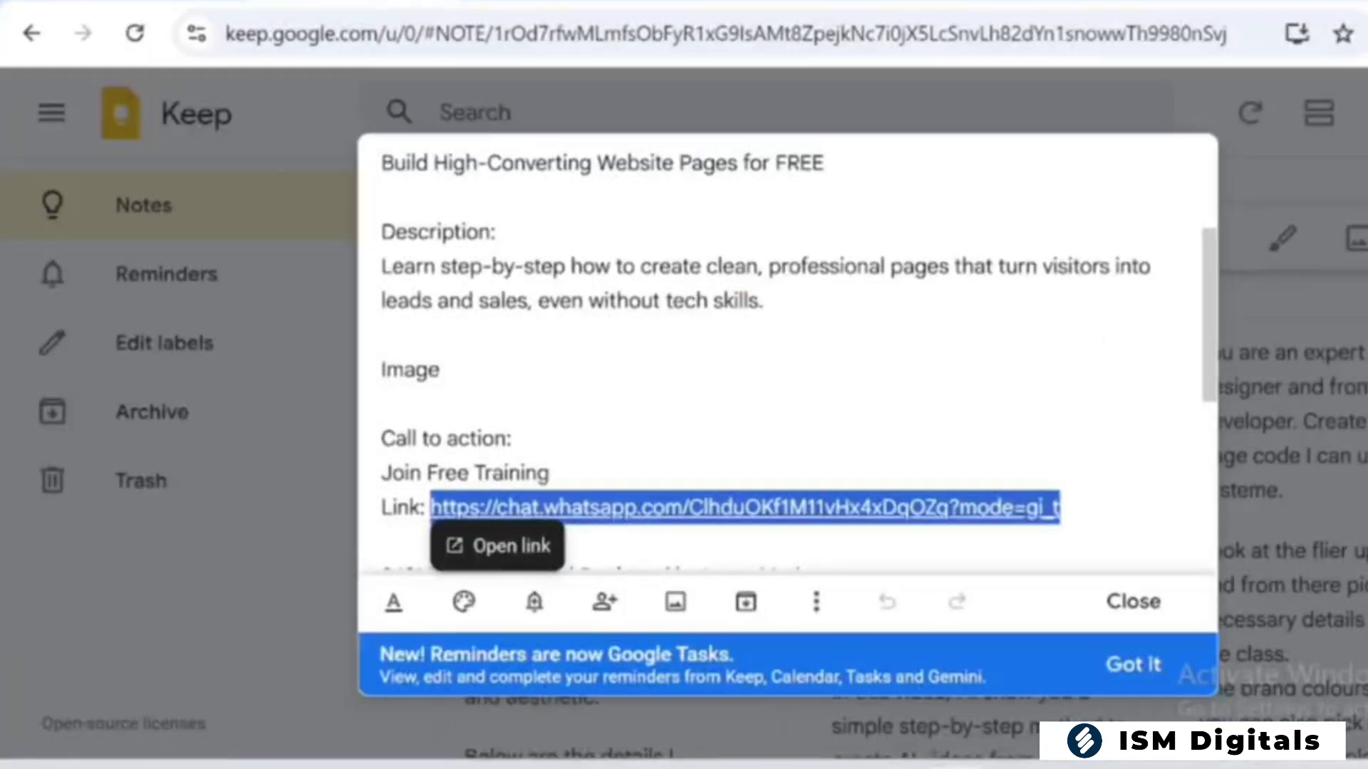
pyautogui.moveTo(382, 473); pyautogui.dragTo(537, 473)
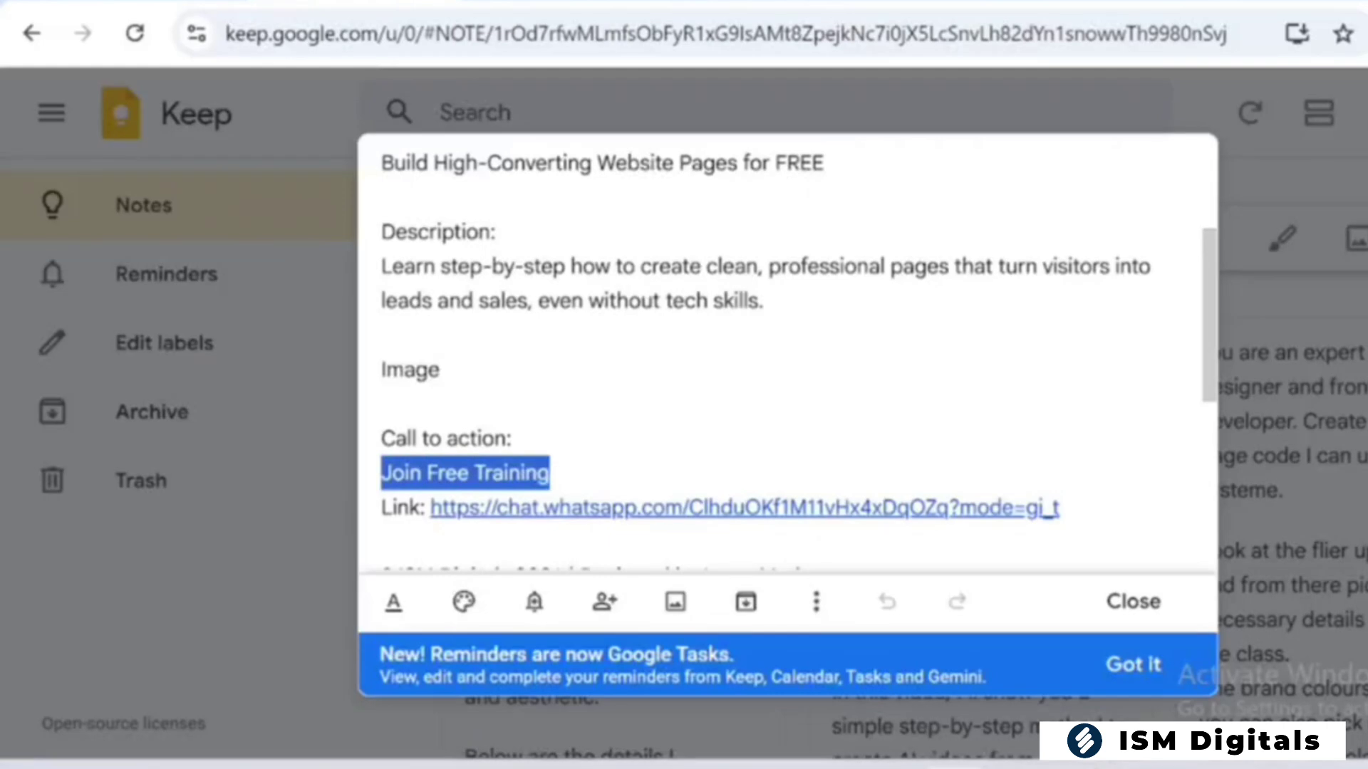
pyautogui.hotkey('ctrl', 'Tab')
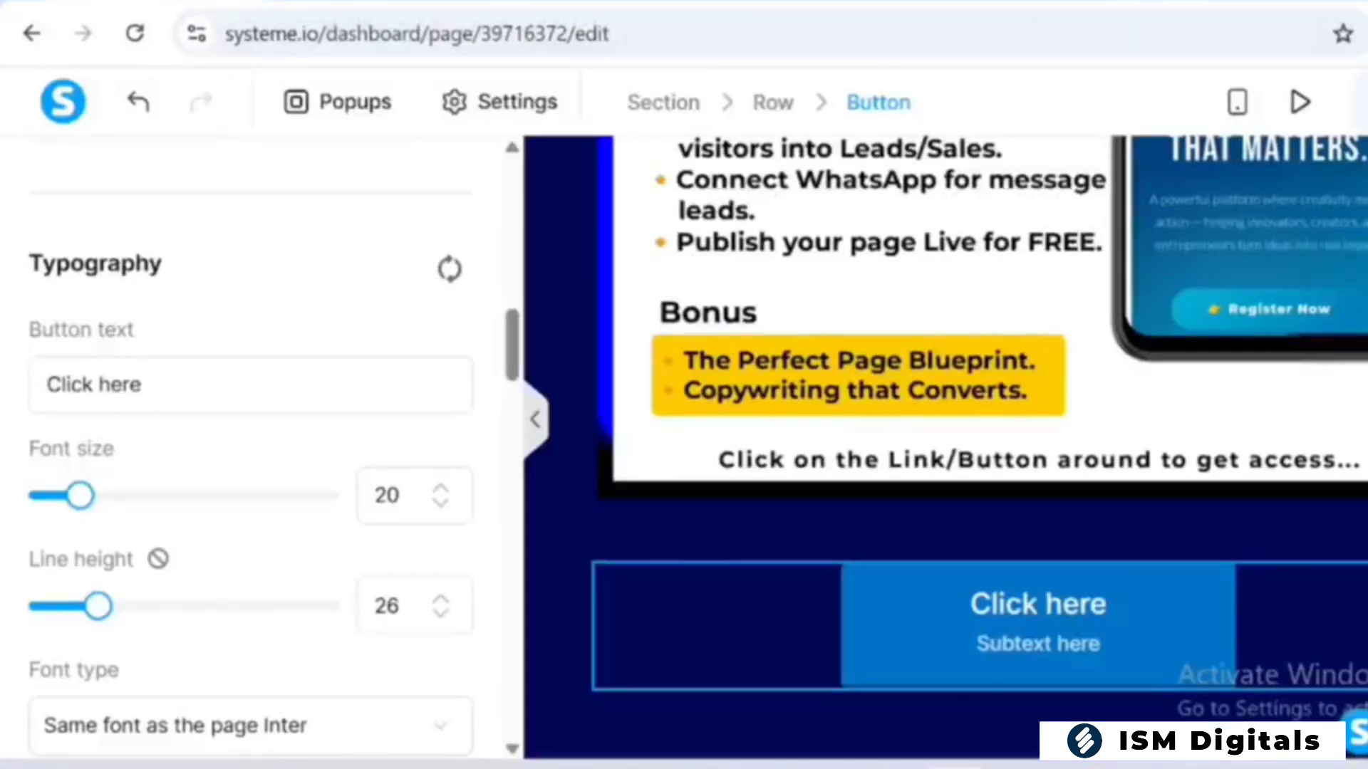
pyautogui.hotkey('ctrl', 'a')
pyautogui.write('Join Free Training')
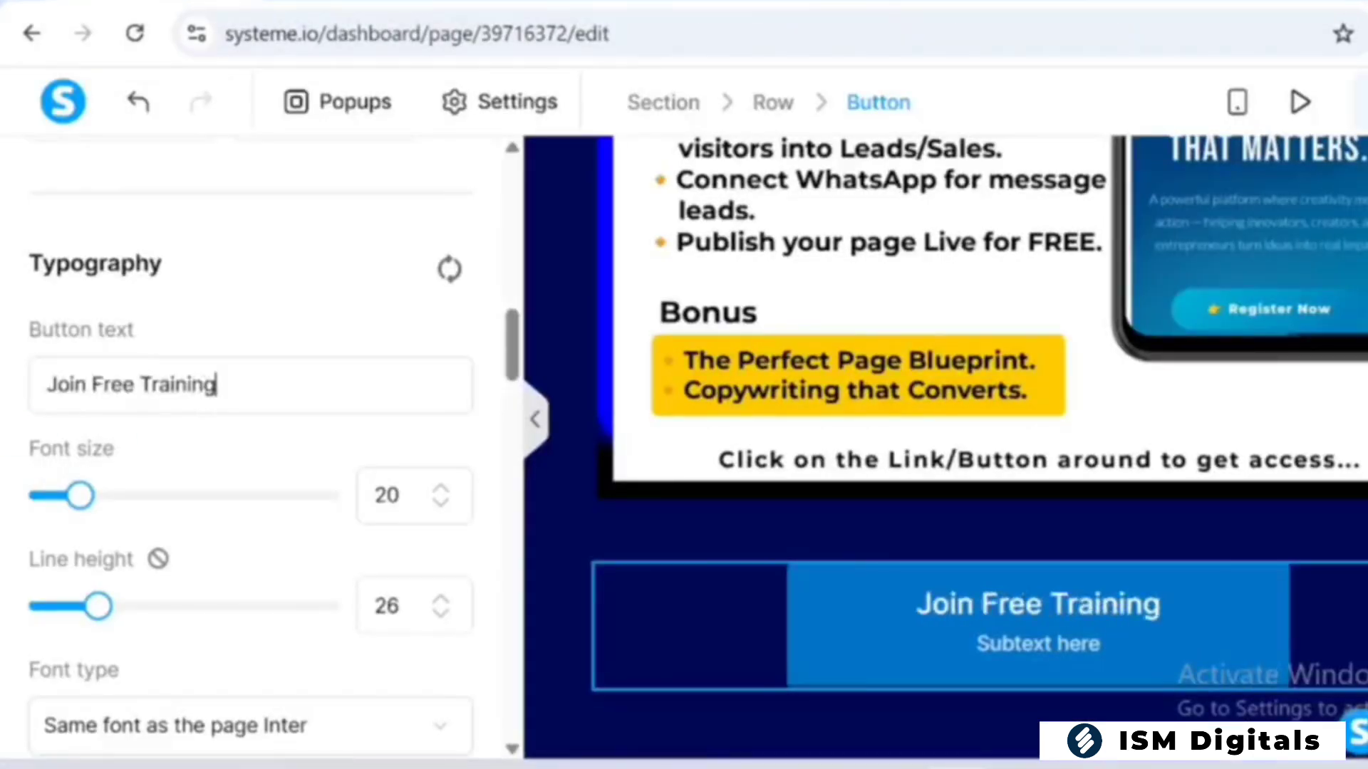
# Clear the button's subtext and deselect the button to check the page
pyautogui.scroll(-5, 249, 442)
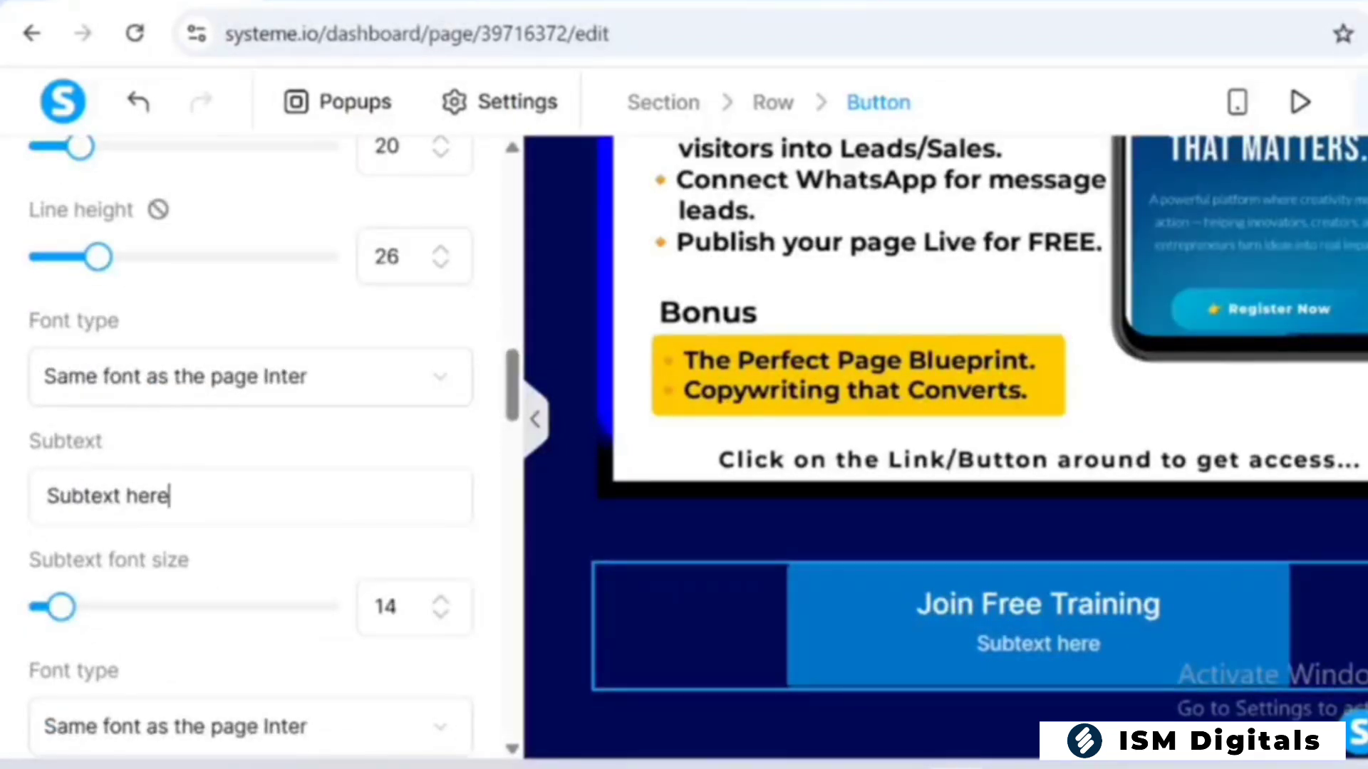
pyautogui.moveTo(170, 496); pyautogui.dragTo(3, 490)
pyautogui.press('BackSpace')
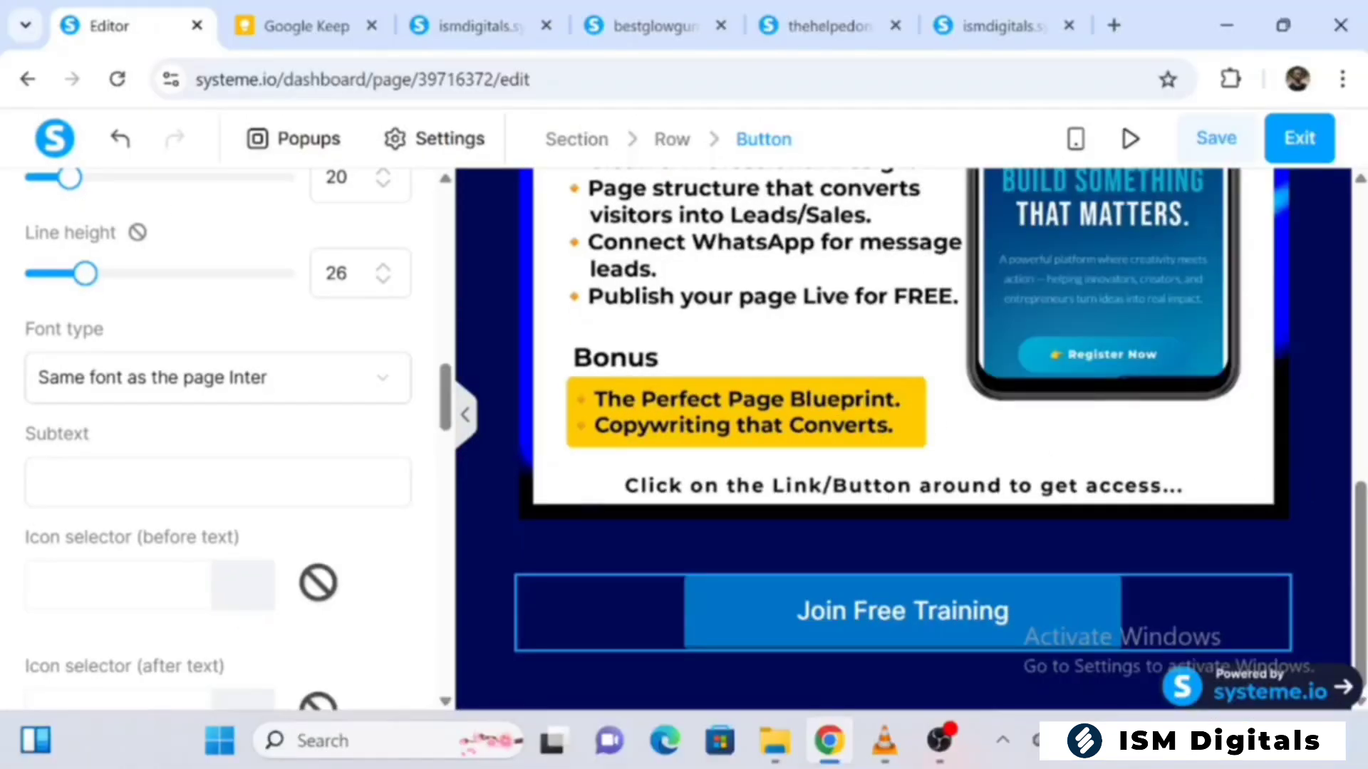
pyautogui.press('Escape')
pyautogui.scroll(10, 1359, 556)
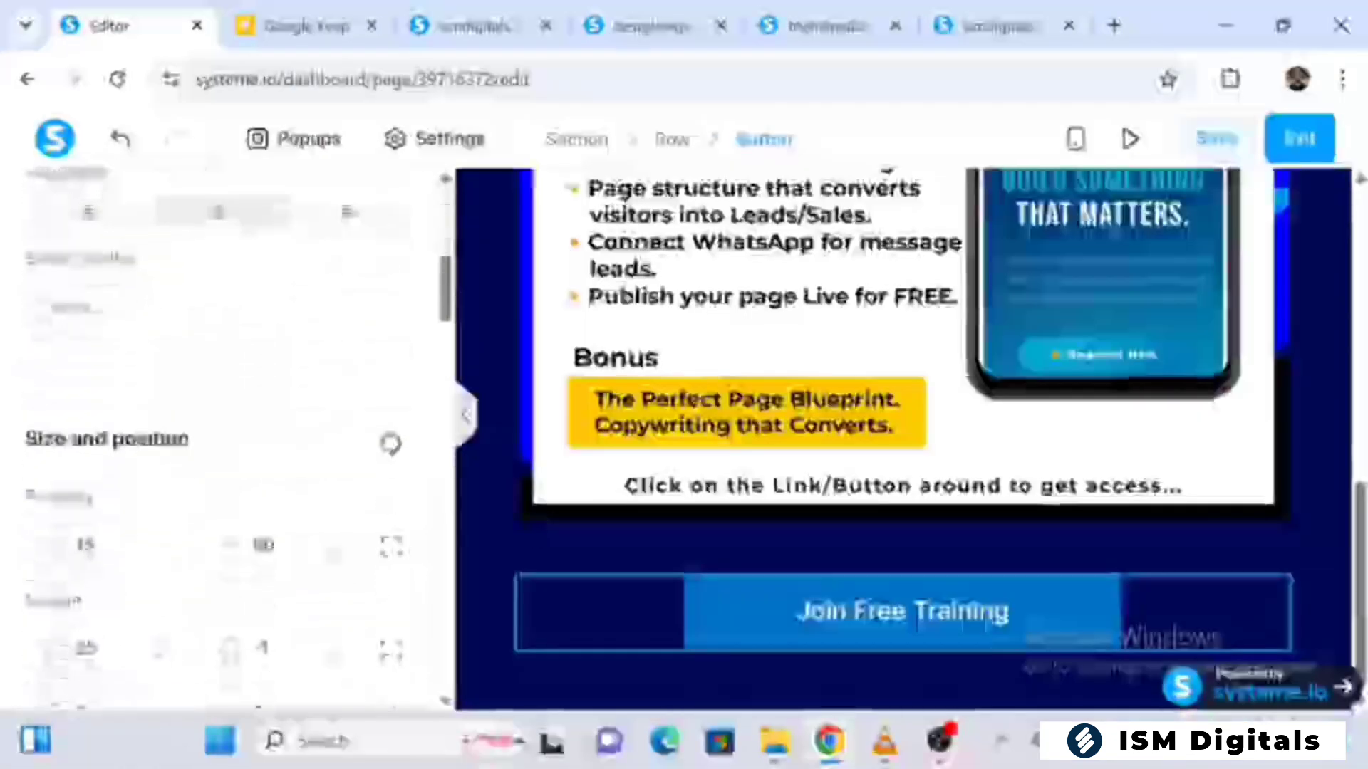
# Set the "Join Free Training" button's background to a solid yellow, ffdf00
pyautogui.scroll(-10, 213, 427)
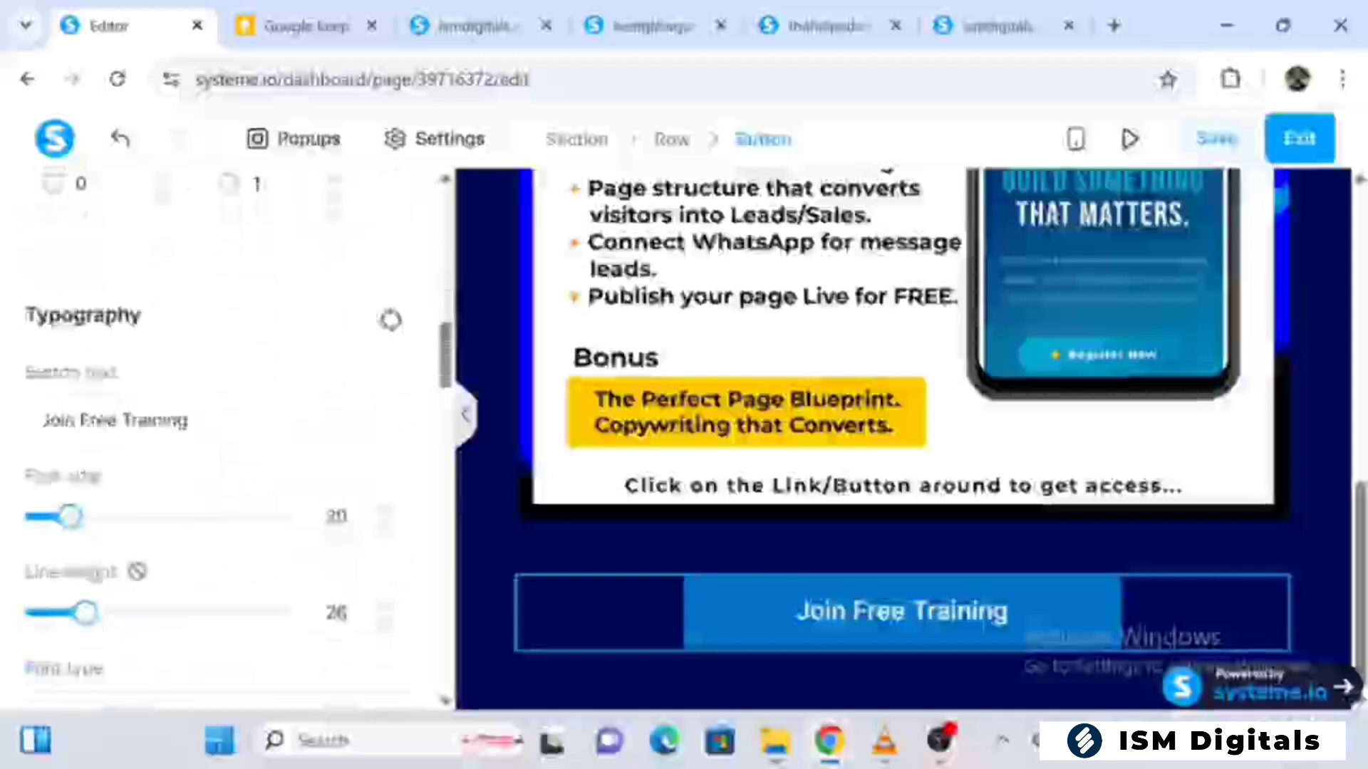
pyautogui.scroll(-5, 285, 428)
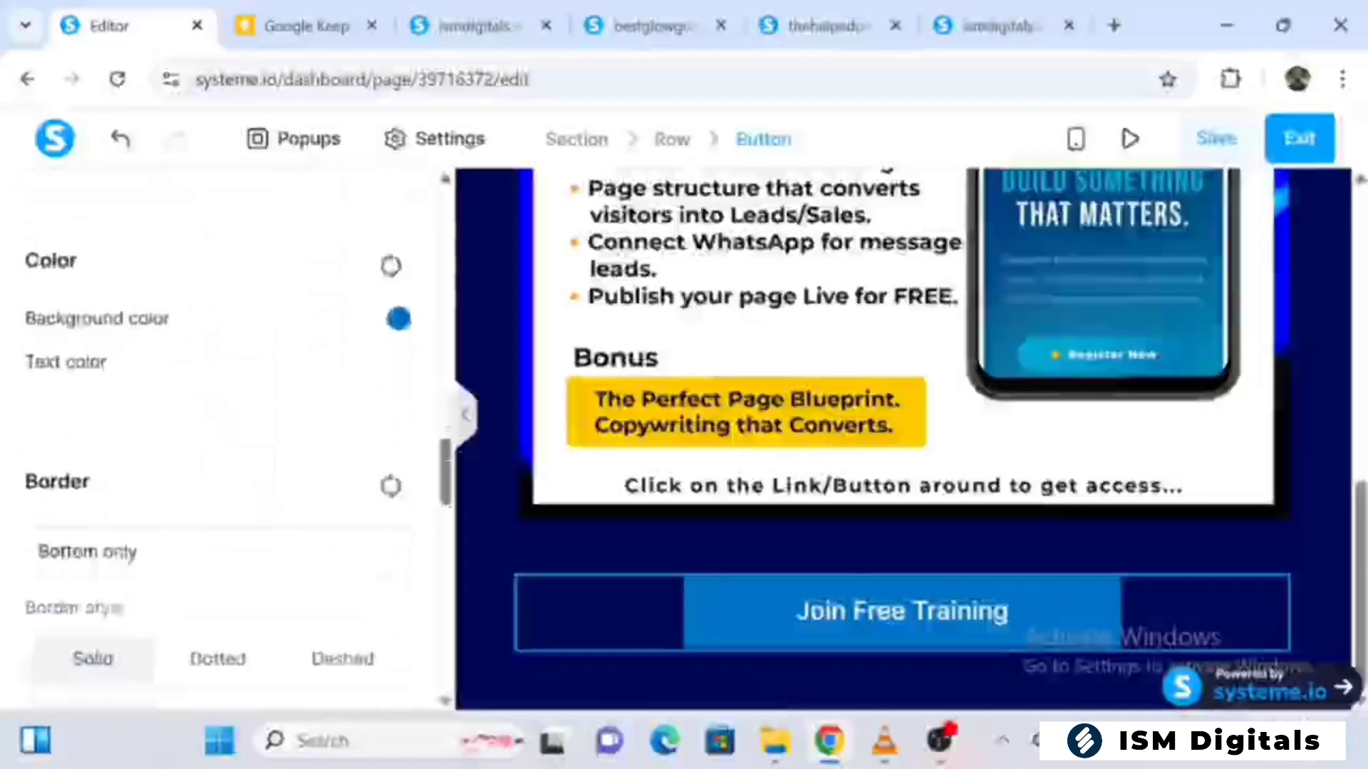
pyautogui.click(399, 318)
pyautogui.click(94, 421)
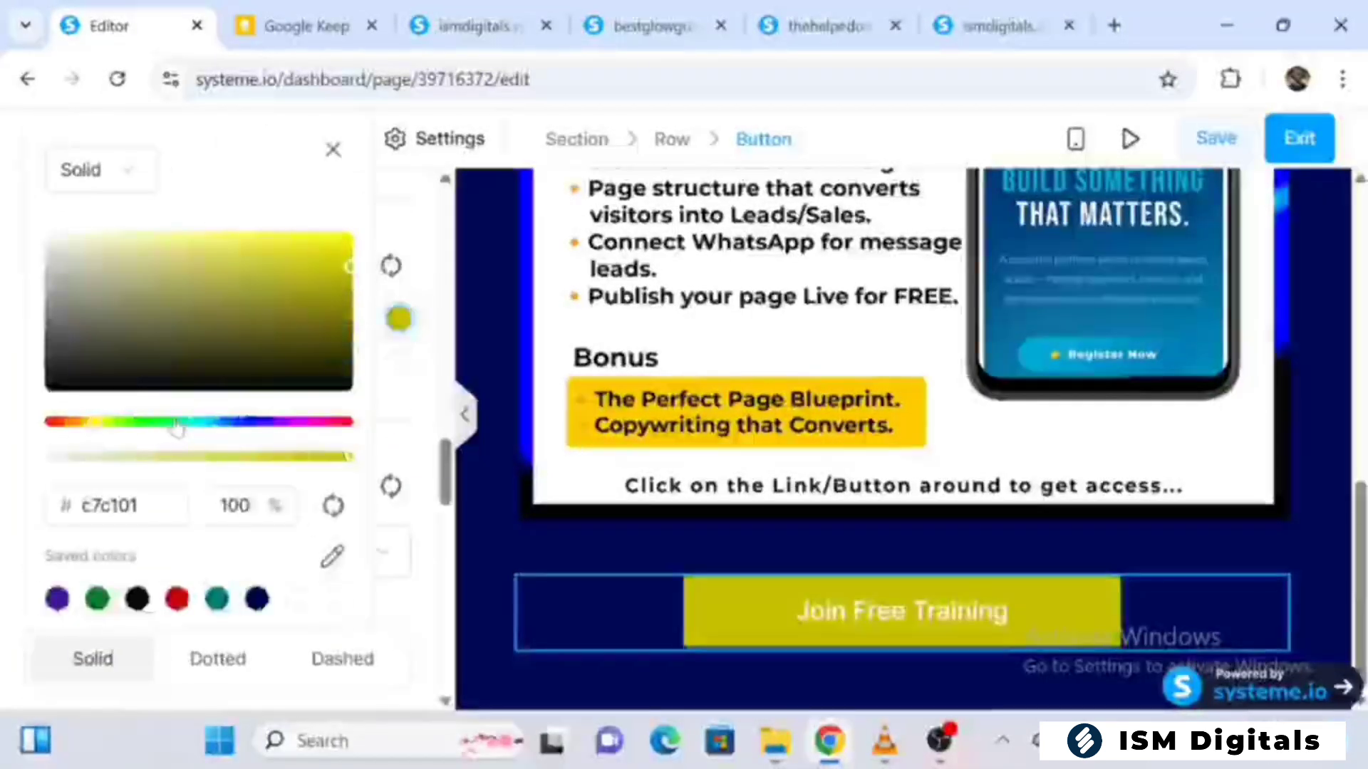
pyautogui.click(95, 421)
pyautogui.moveTo(96, 421)
pyautogui.mouseDown()
pyautogui.moveTo(130, 421)
pyautogui.moveTo(95, 423)
pyautogui.mouseUp()
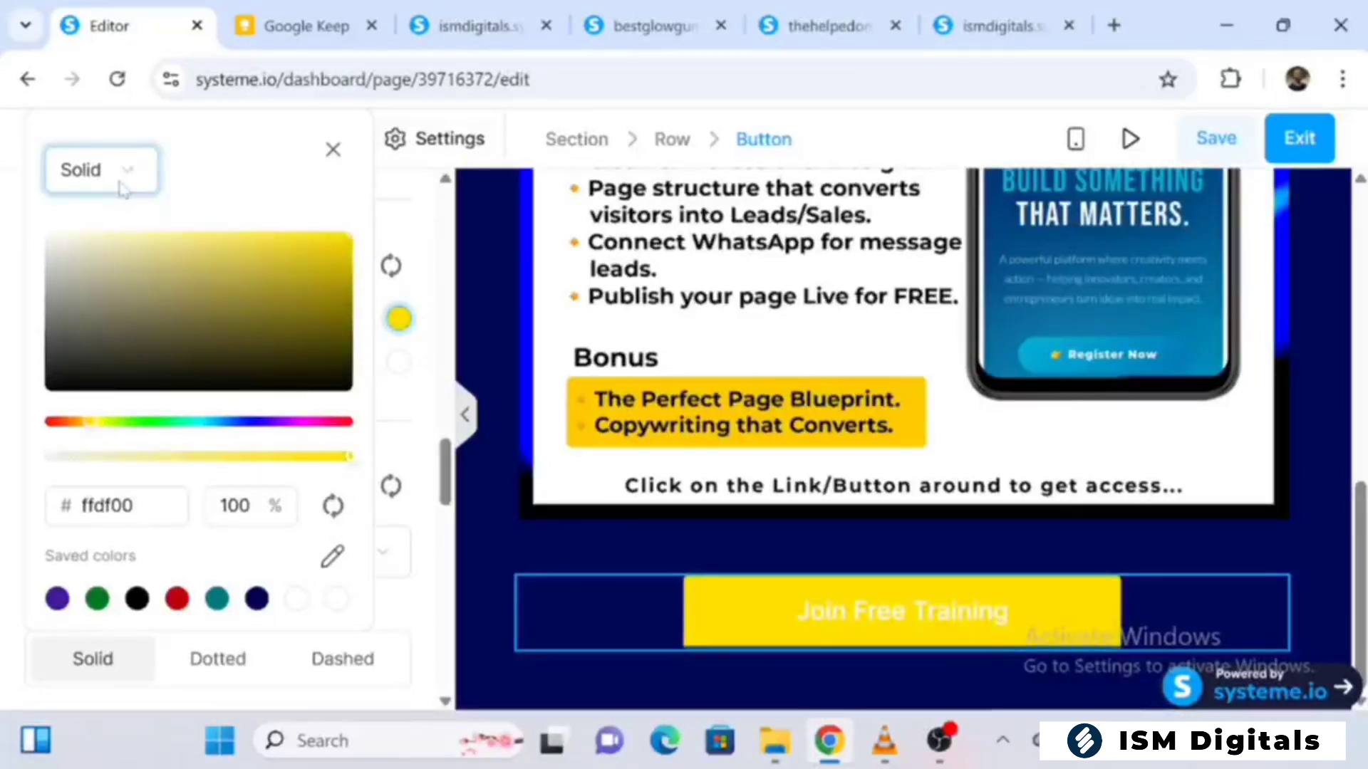
pyautogui.click(123, 187)
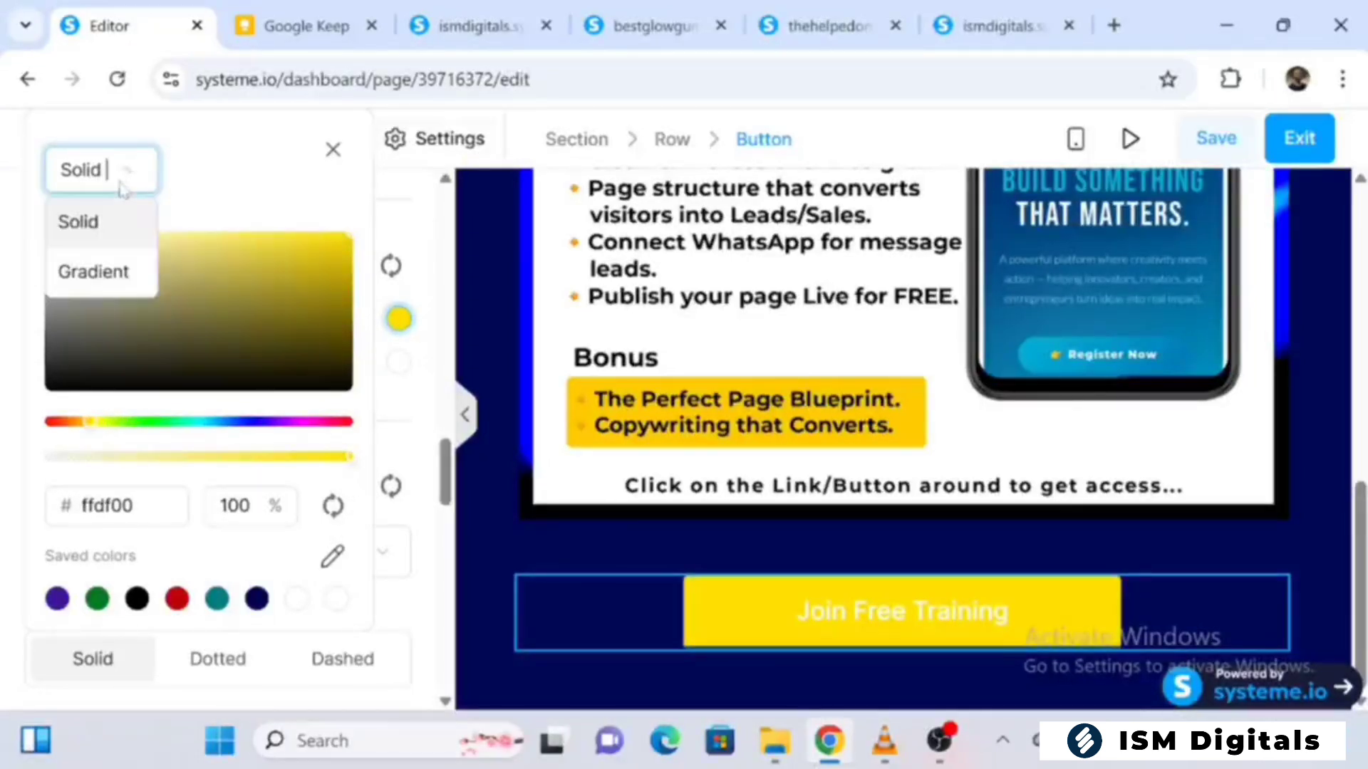
pyautogui.click(333, 151)
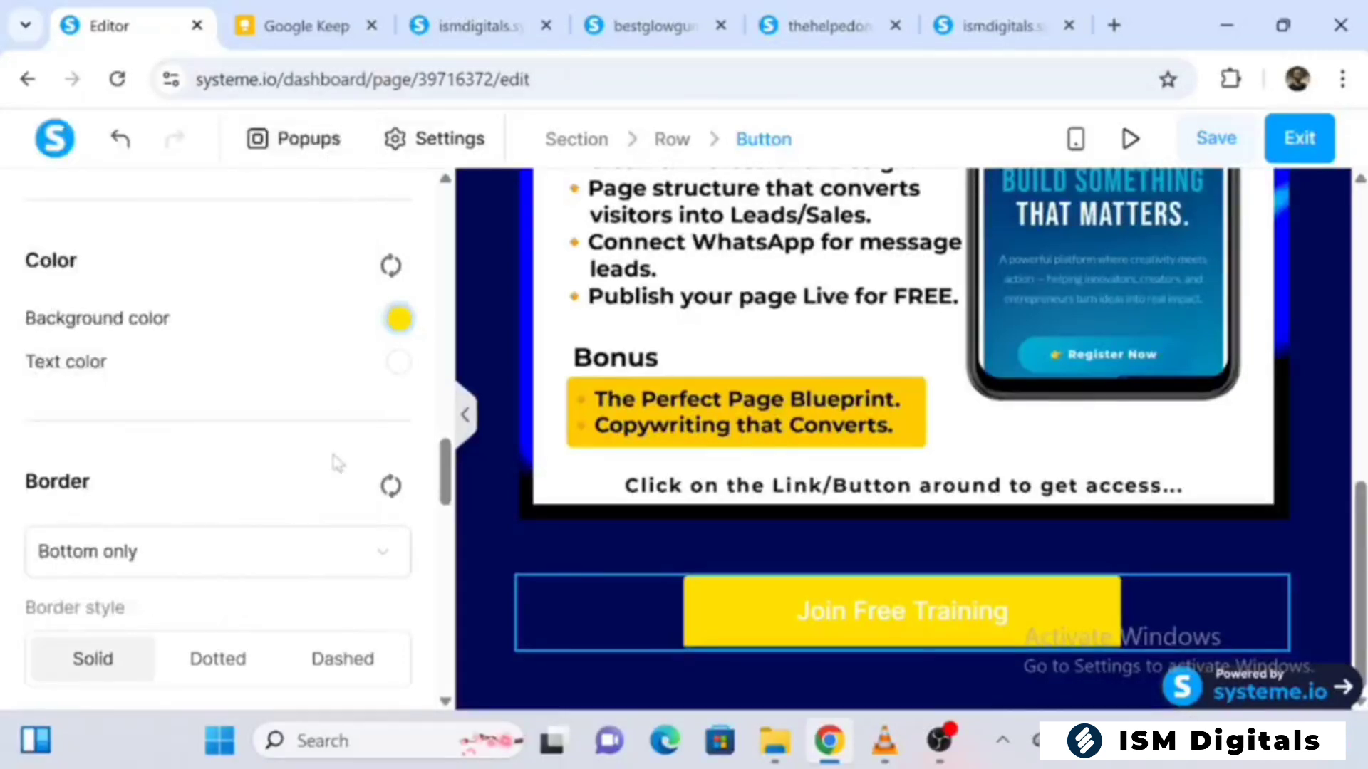
# Set the button's text color to near-black, 050505
pyautogui.click(399, 365)
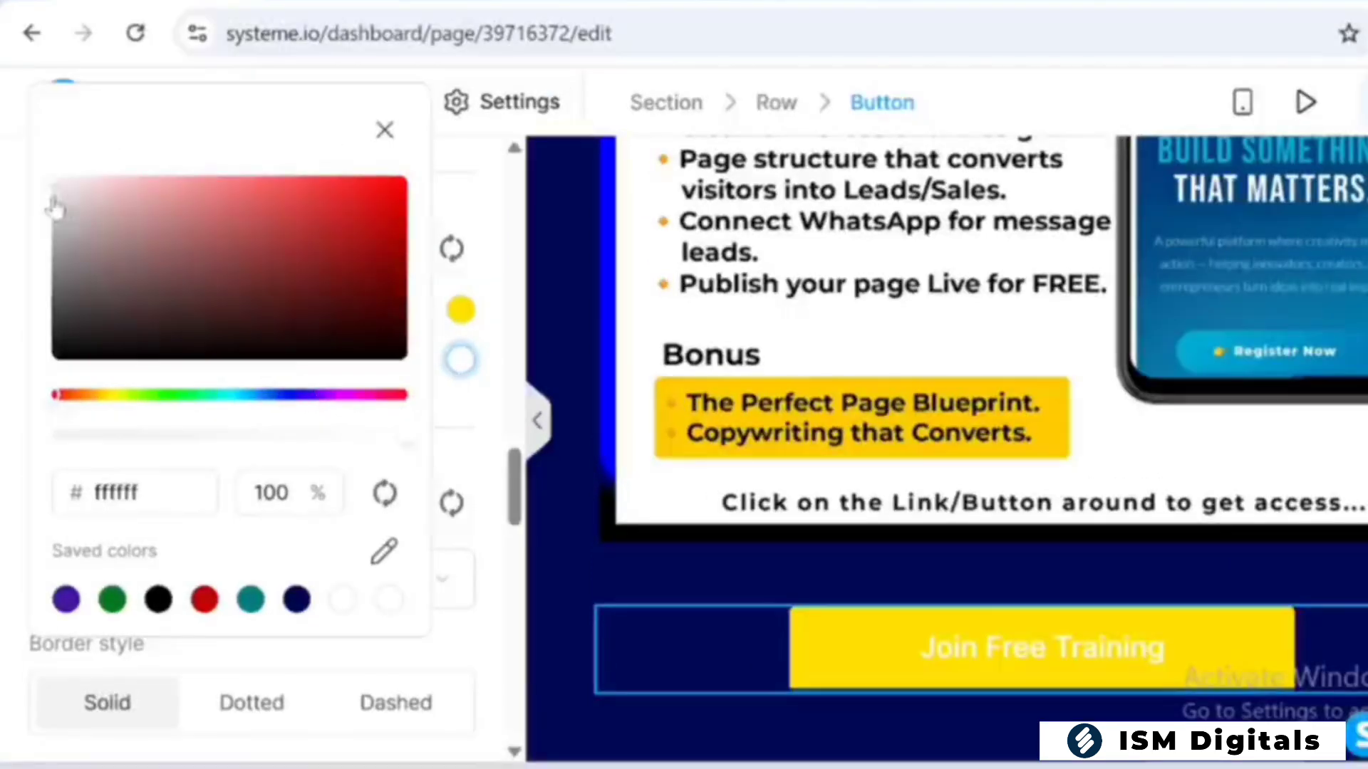
pyautogui.moveTo(53, 178); pyautogui.dragTo(53, 284)
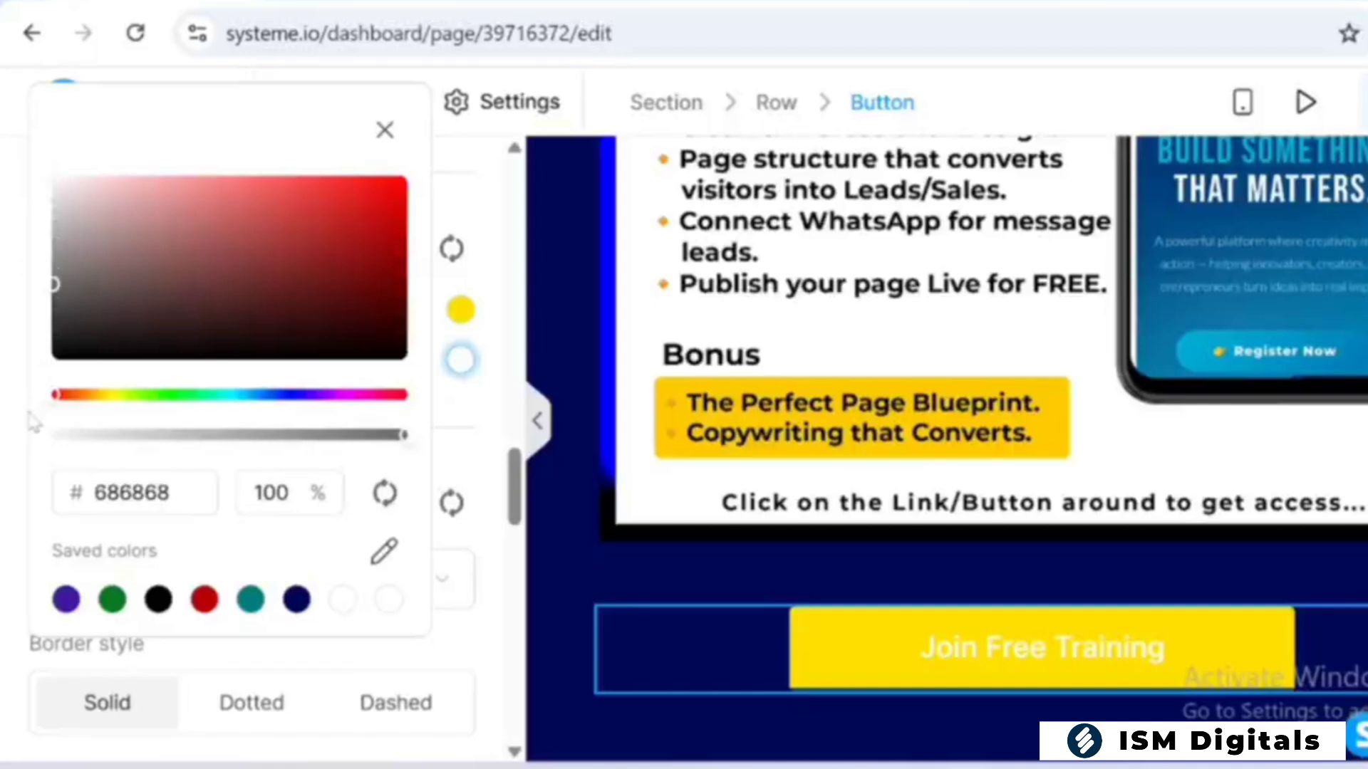
pyautogui.moveTo(57, 378)
pyautogui.mouseDown()
pyautogui.moveTo(48, 360)
pyautogui.moveTo(44, 394)
pyautogui.mouseUp()
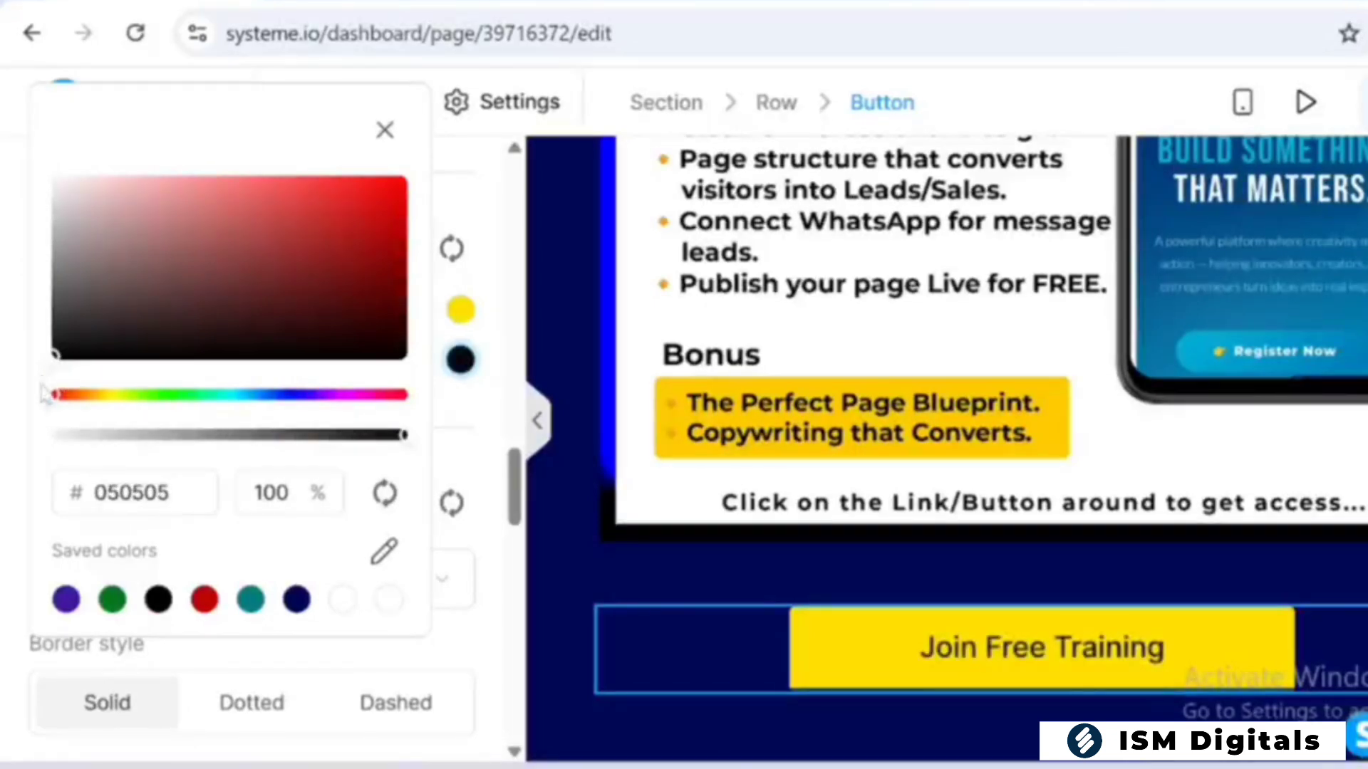
pyautogui.click(385, 131)
# Reduce the button's border width to 0
pyautogui.scroll(-3, 235, 427)
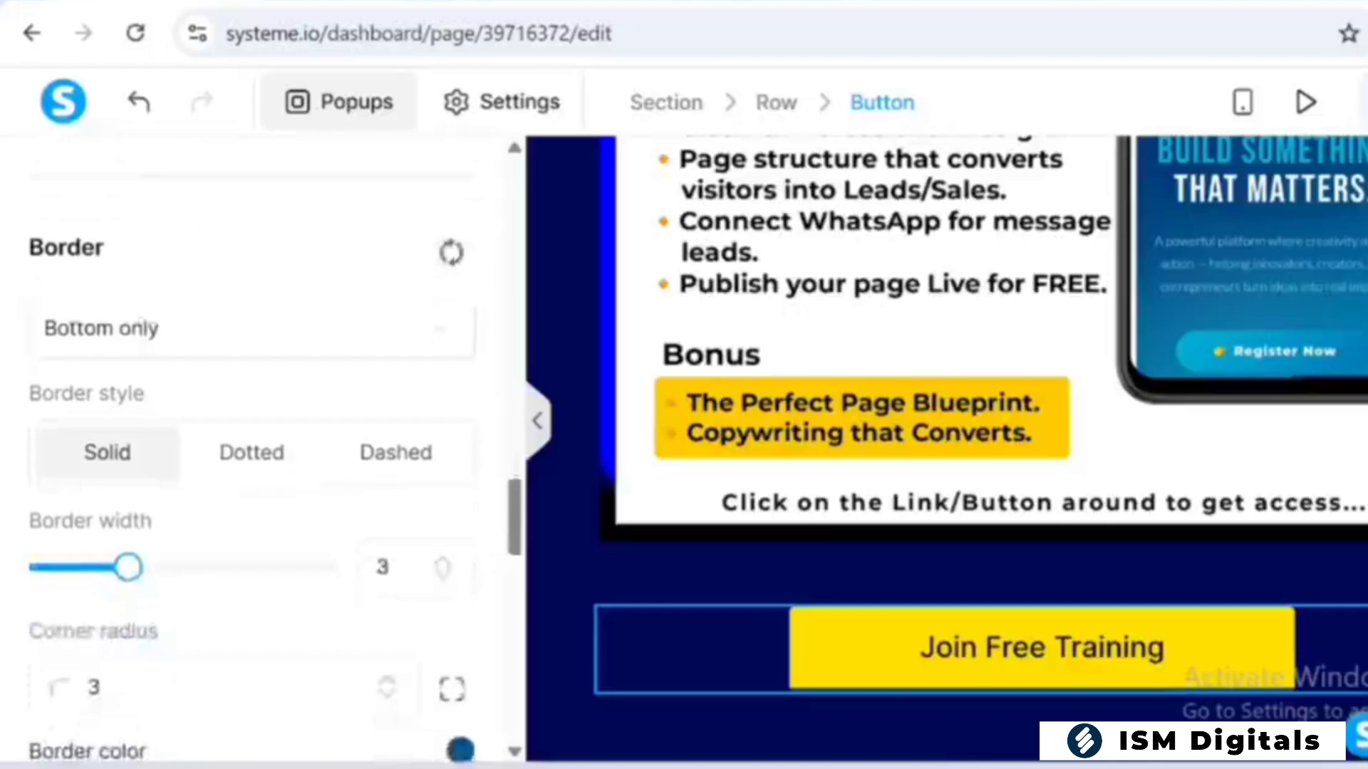
pyautogui.scroll(6, 257, 449)
pyautogui.scroll(5, 257, 449)
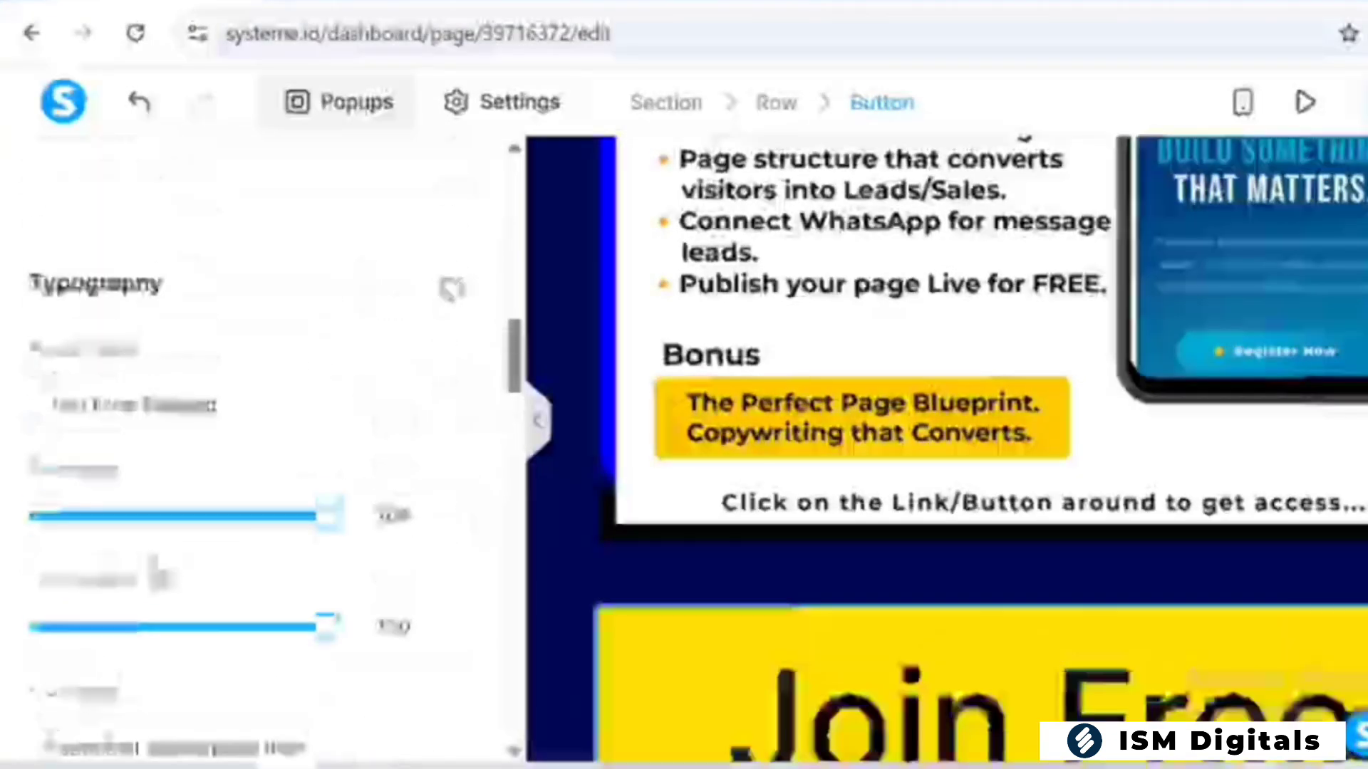
pyautogui.scroll(1, 256, 449)
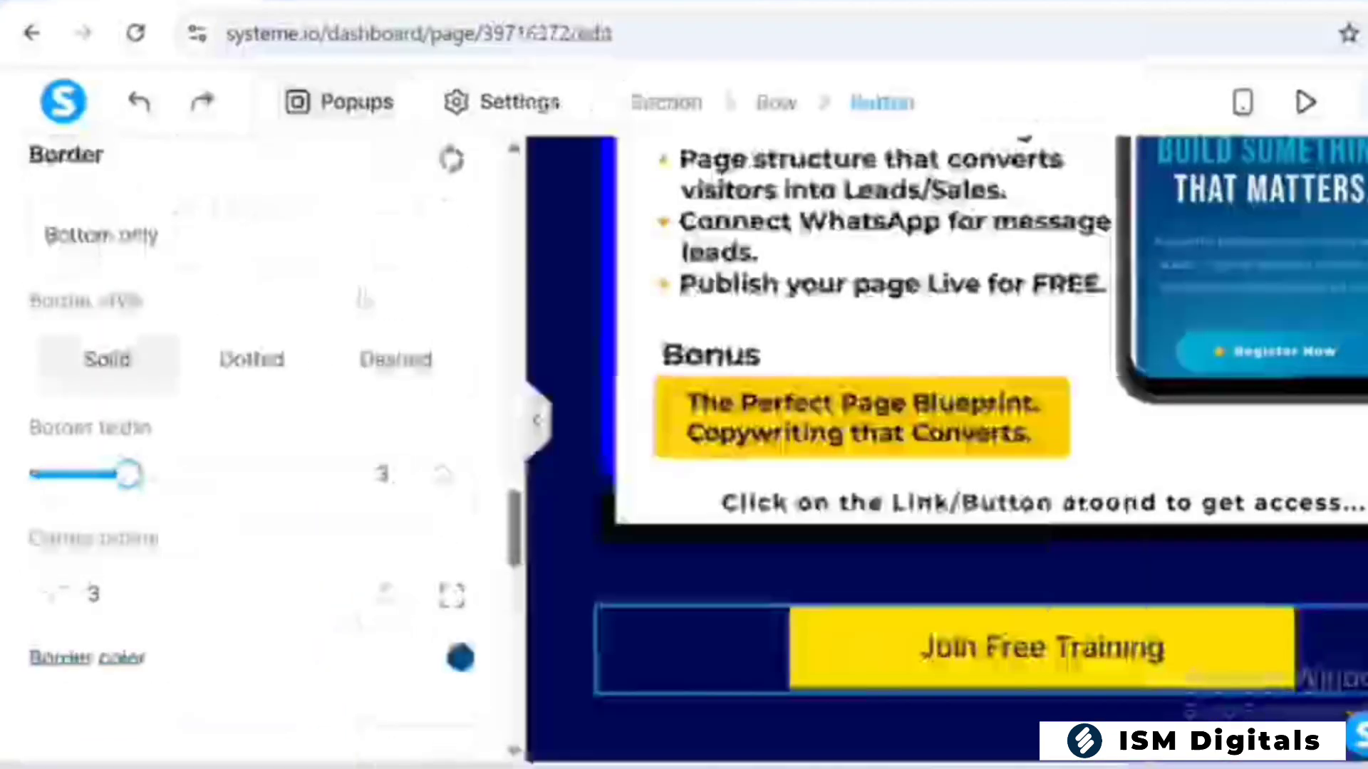
pyautogui.scroll(2, 235, 428)
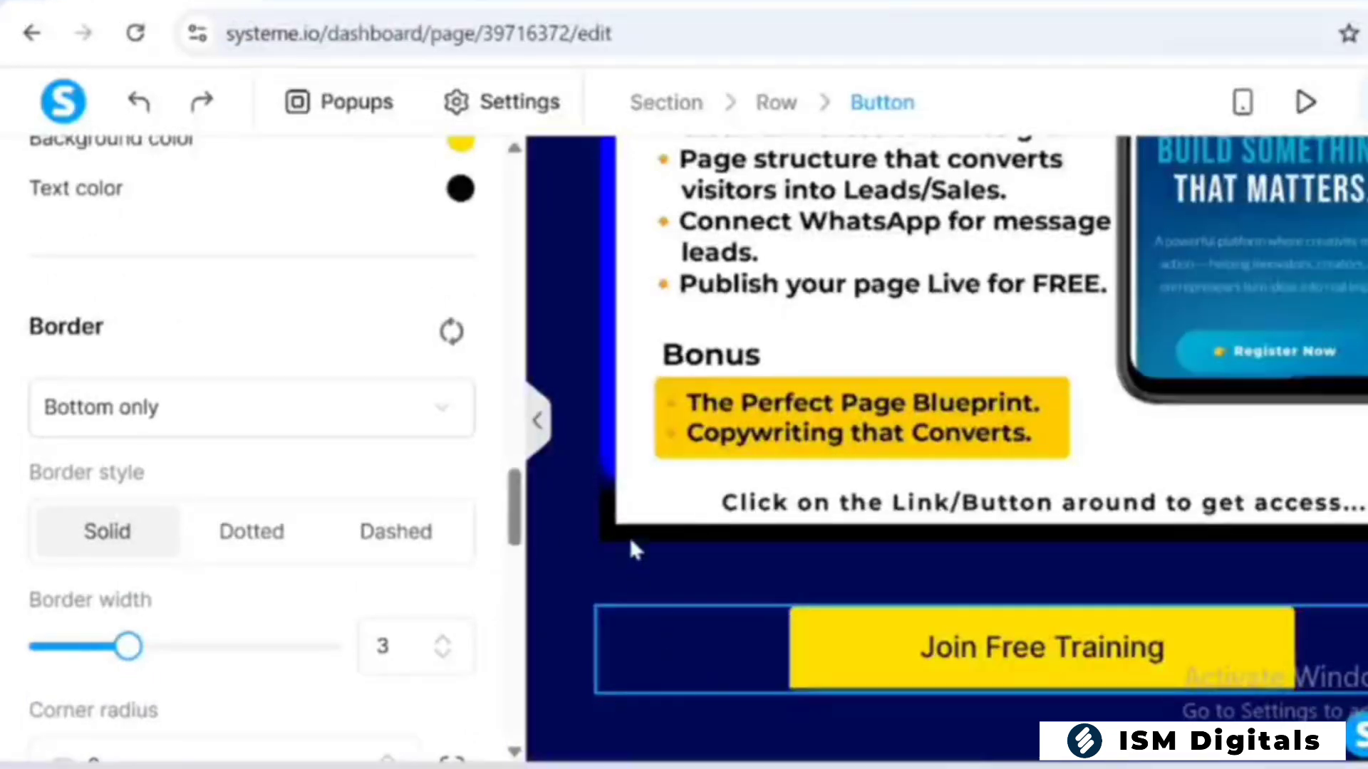
pyautogui.moveTo(514, 525); pyautogui.dragTo(513, 584)
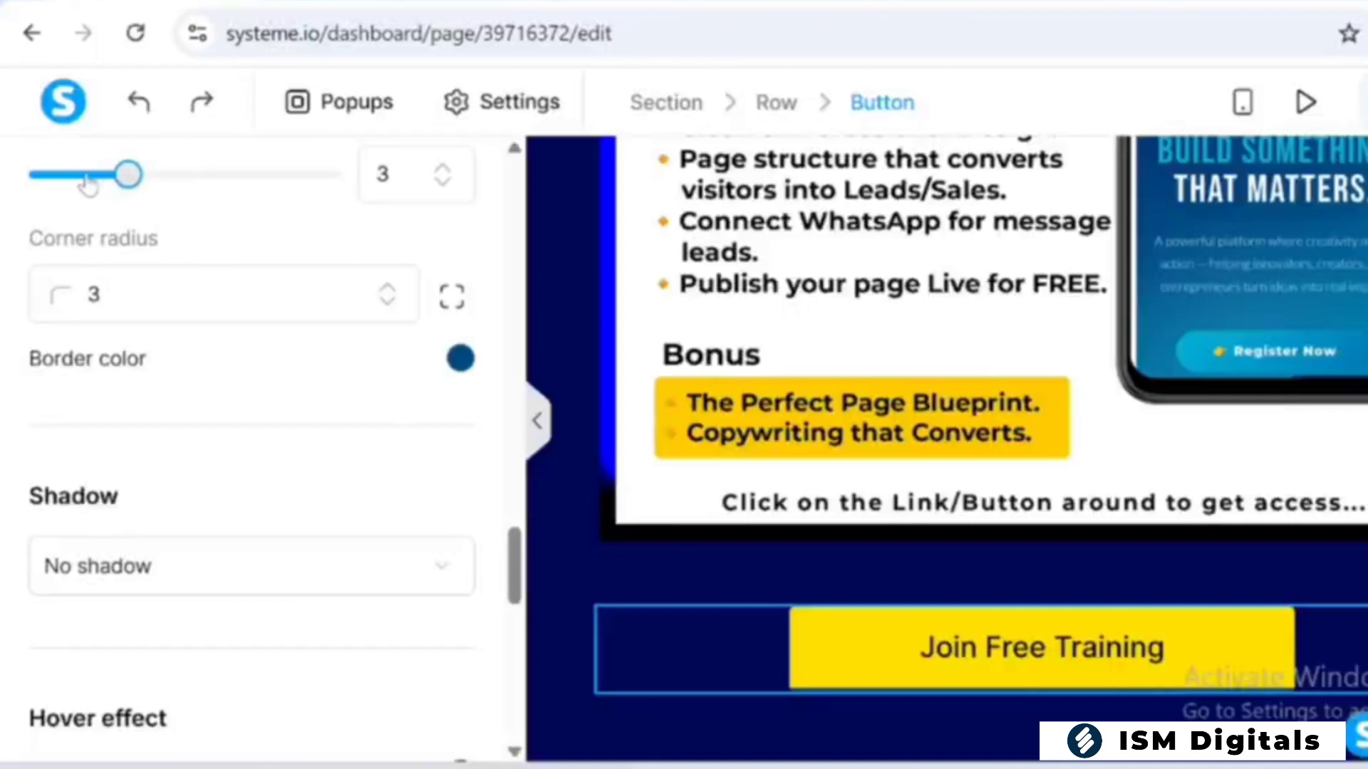
pyautogui.moveTo(88, 187); pyautogui.dragTo(4, 173)
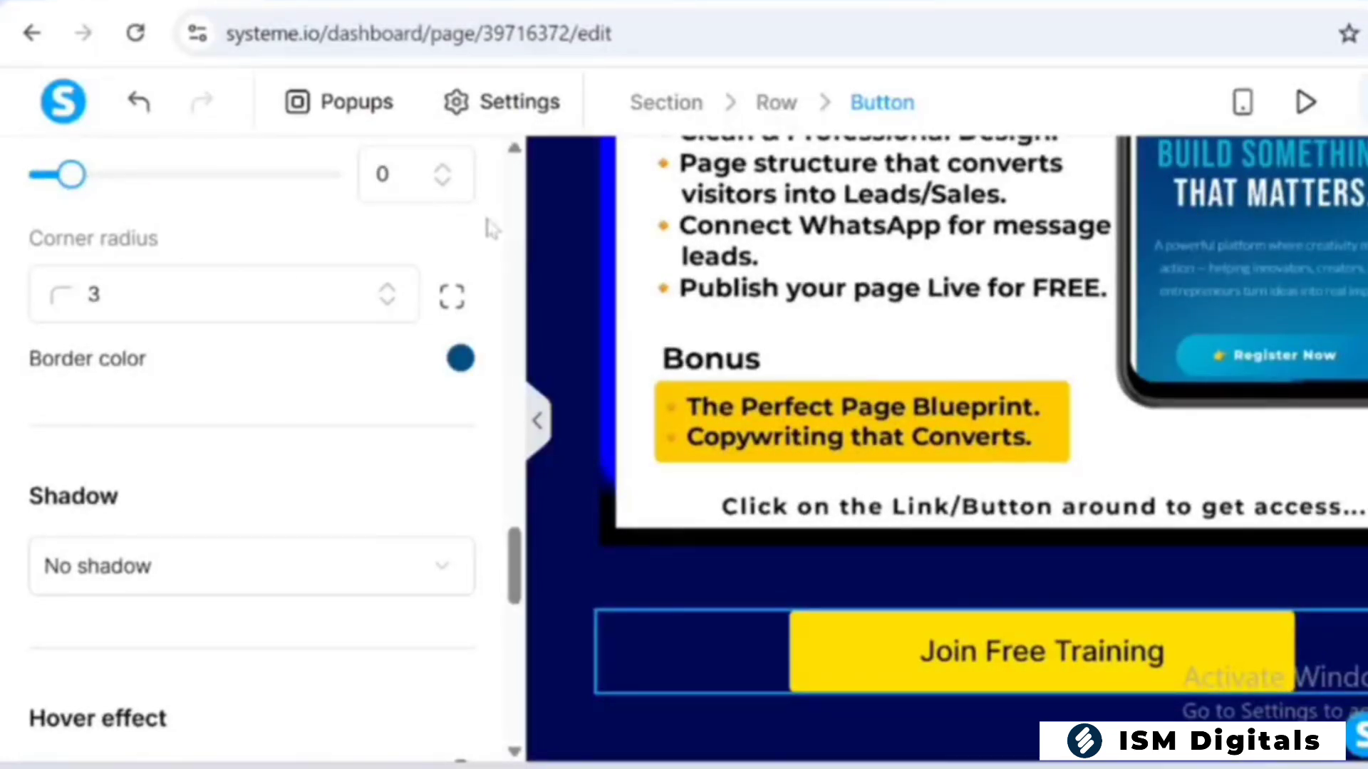
# Add a Text element below the button containing the ISM Digitals 2026 copyright line with the designer credit
pyautogui.click(688, 572)
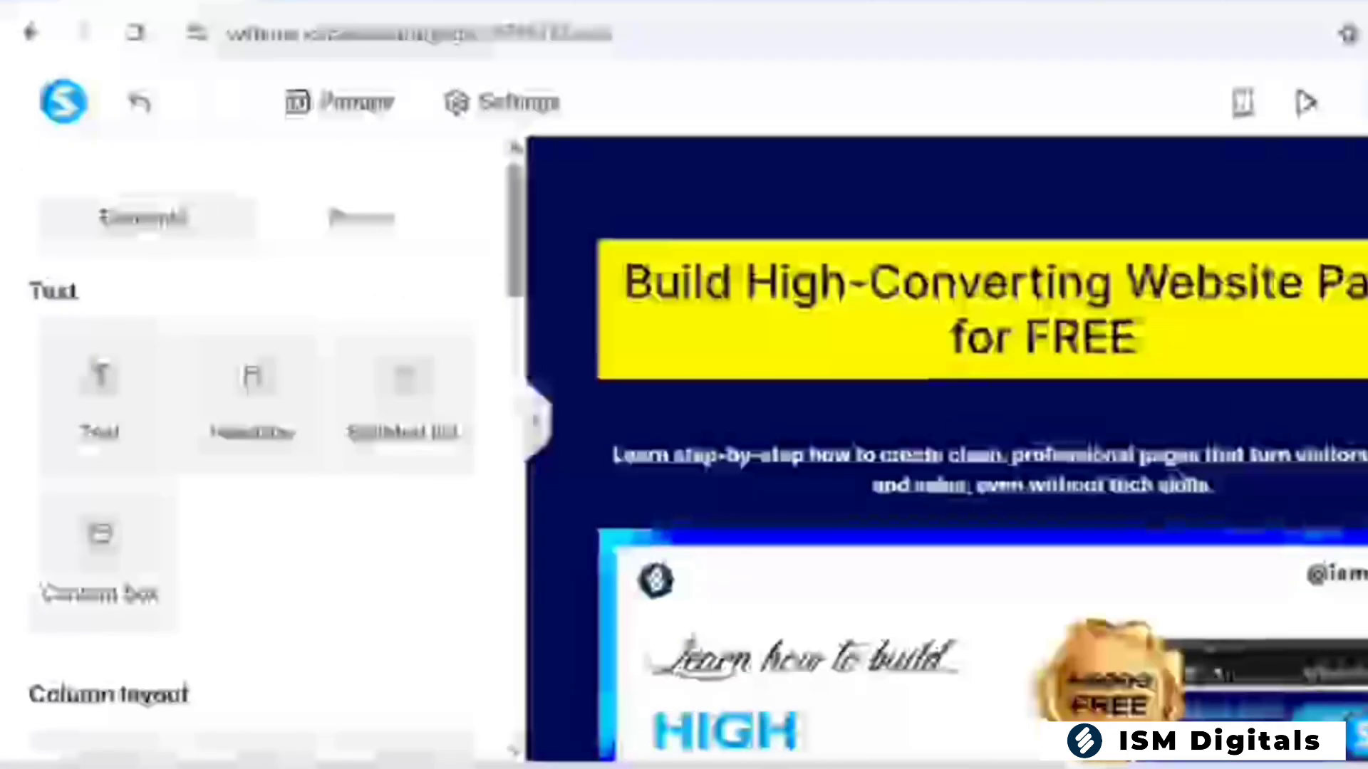
pyautogui.scroll(-10, 947, 449)
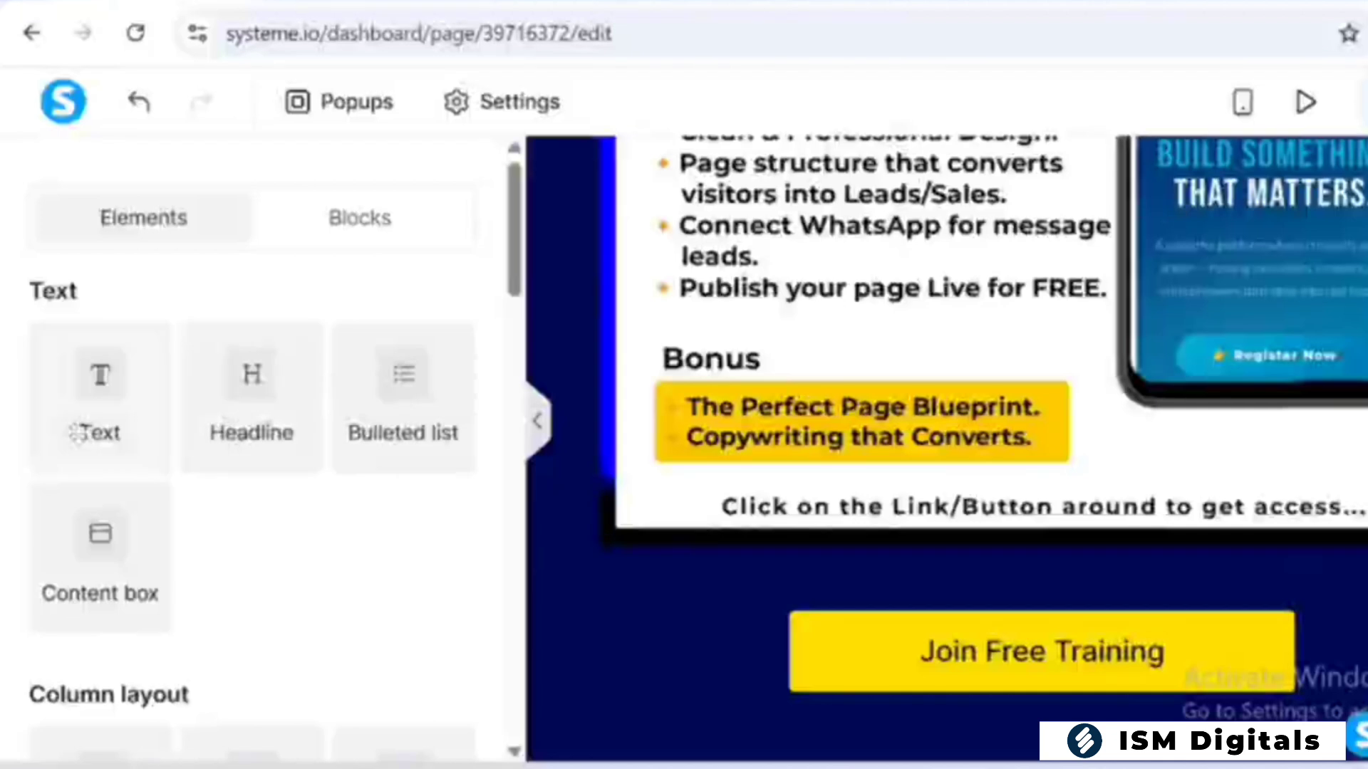
pyautogui.moveTo(76, 433); pyautogui.dragTo(1096, 716)
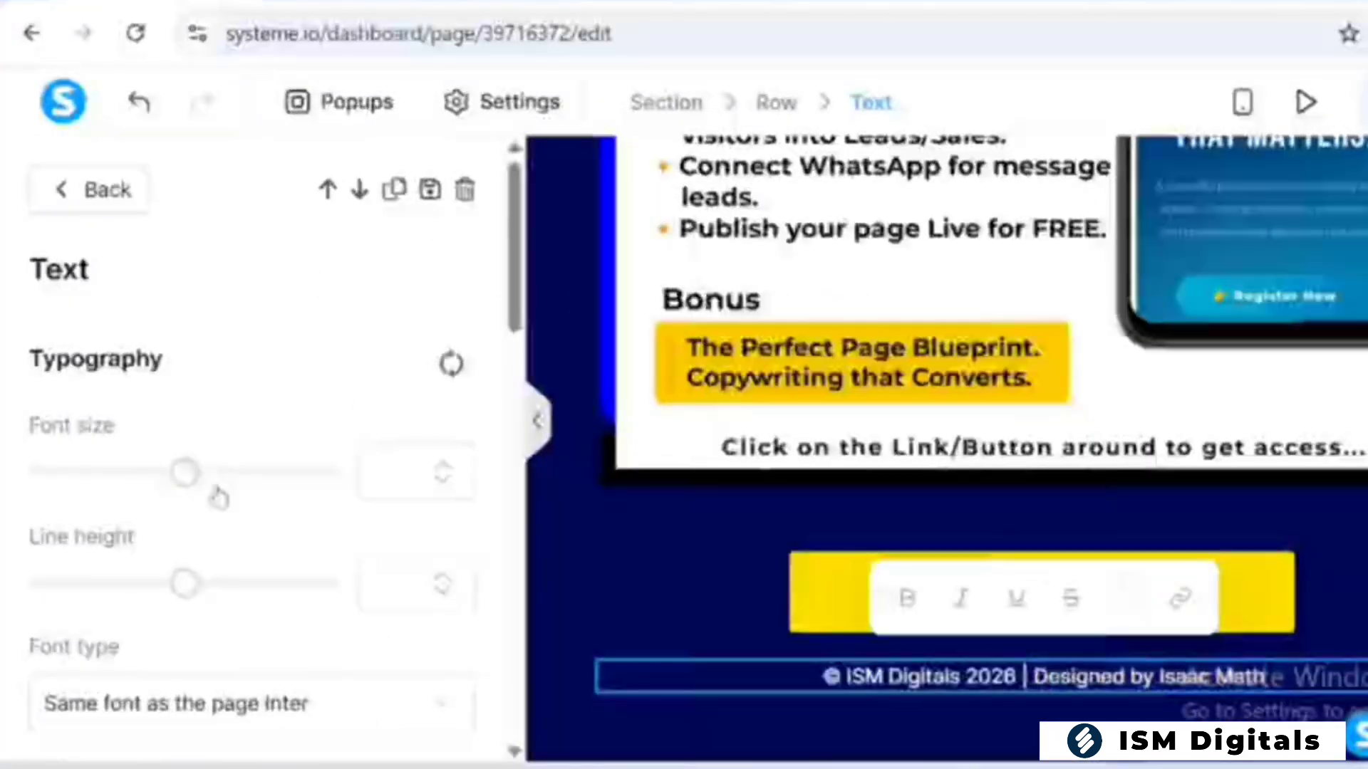
# Set the footer copyright text's font size to 11
pyautogui.moveTo(186, 473); pyautogui.dragTo(53, 473)
pyautogui.scroll(-2, 491, 499)
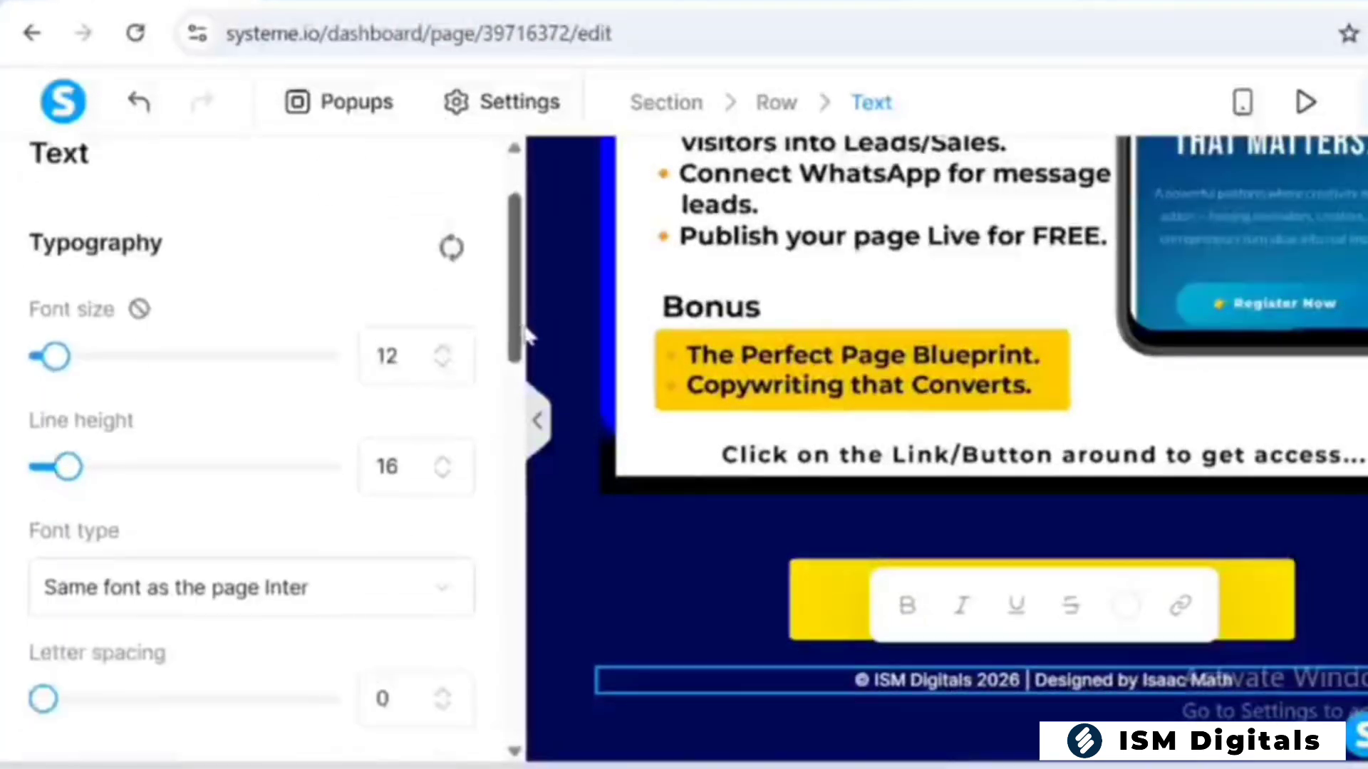
pyautogui.click(444, 364)
pyautogui.click(446, 361)
pyautogui.click(445, 351)
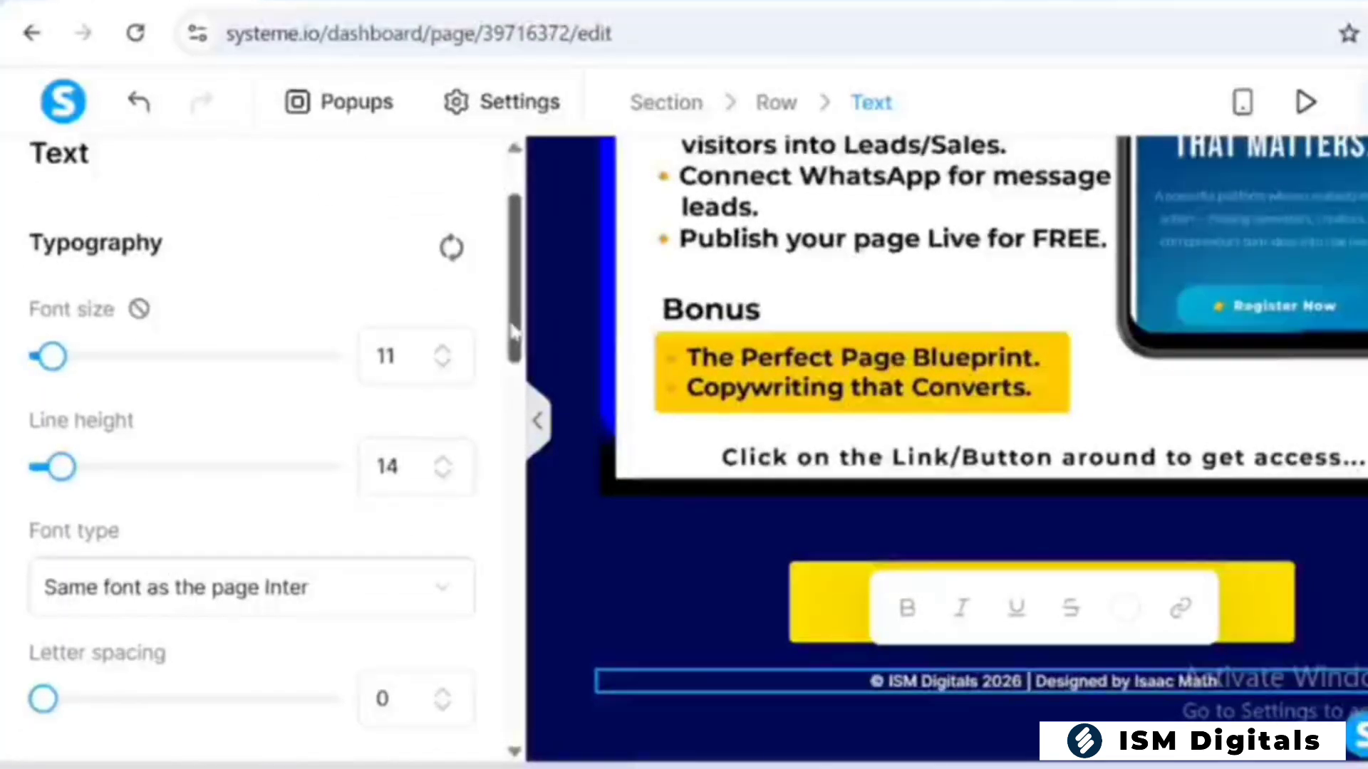
pyautogui.click(443, 350)
pyautogui.click(444, 365)
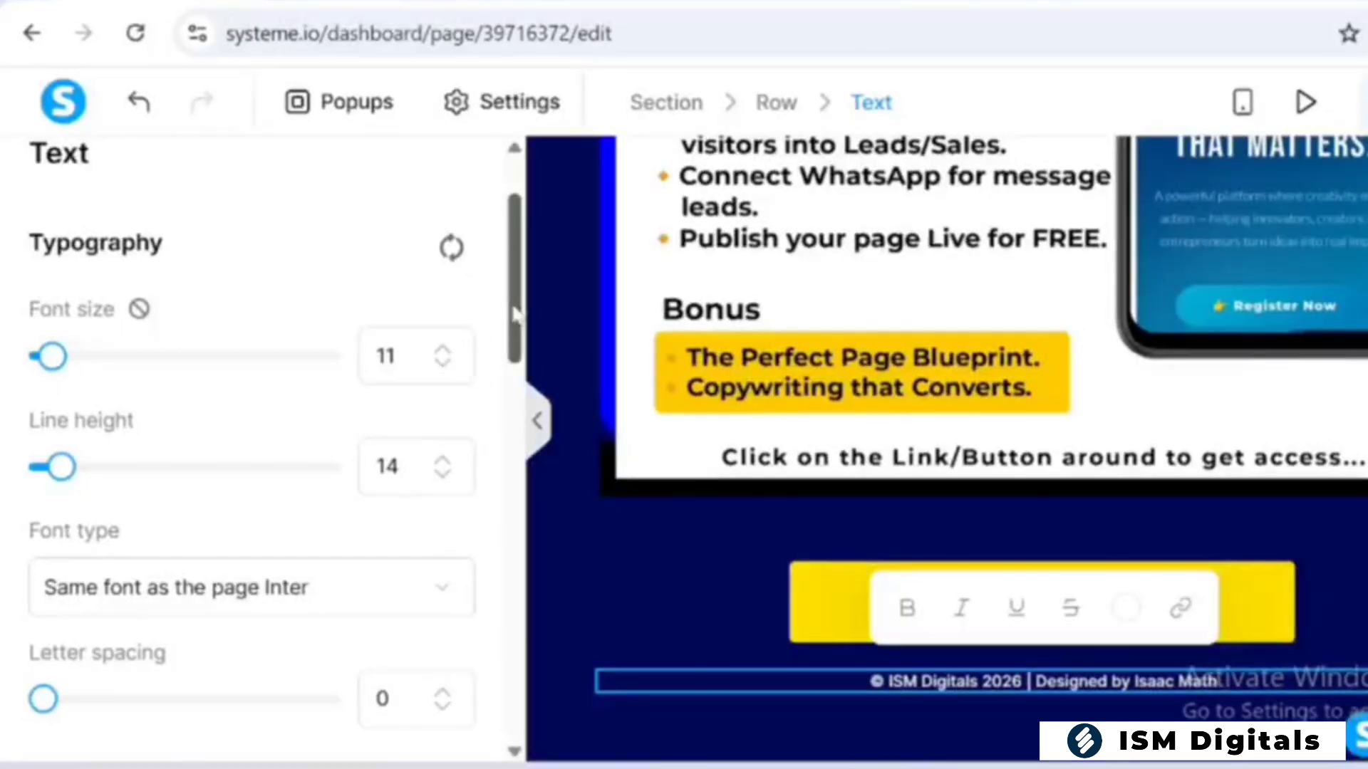
# Split the footer text's margin into individual sides and raise its top margin to 5
pyautogui.moveTo(515, 313); pyautogui.dragTo(543, 503)
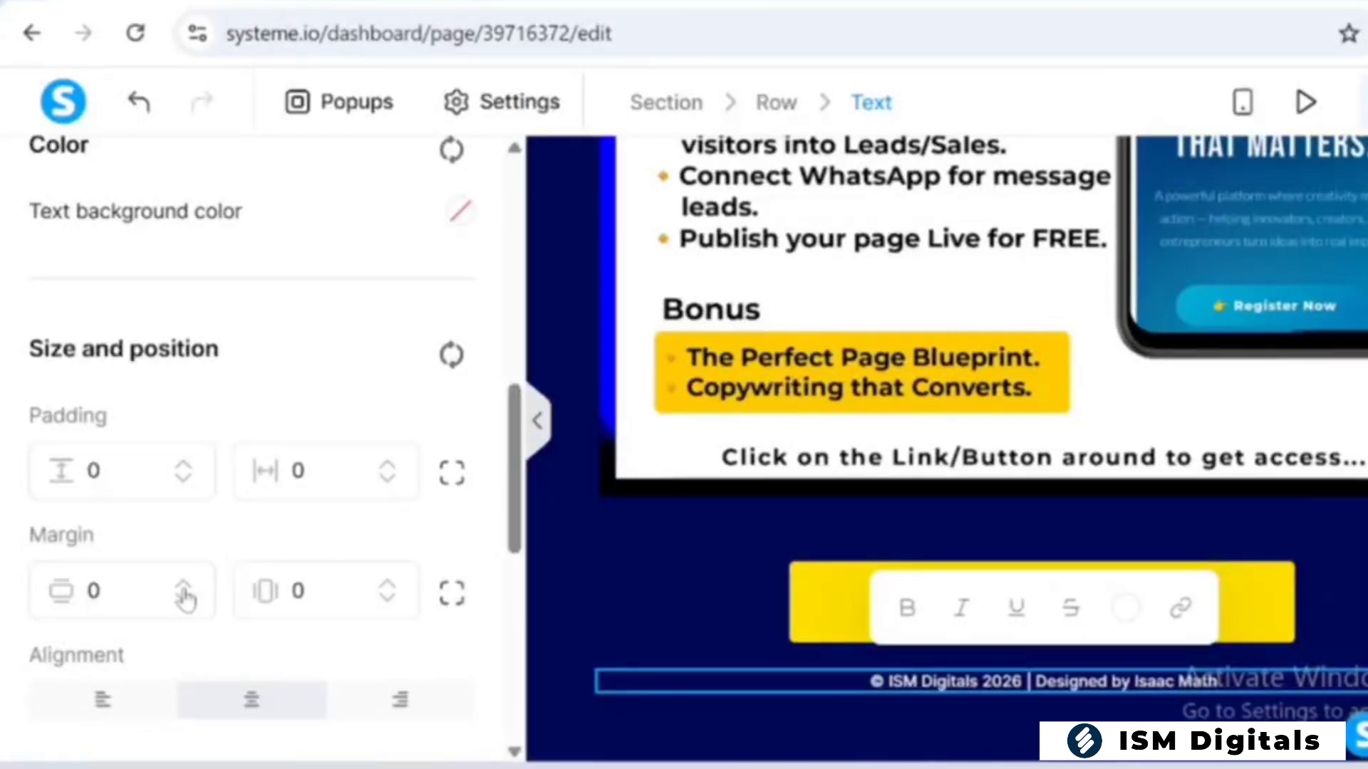
pyautogui.click(57, 594)
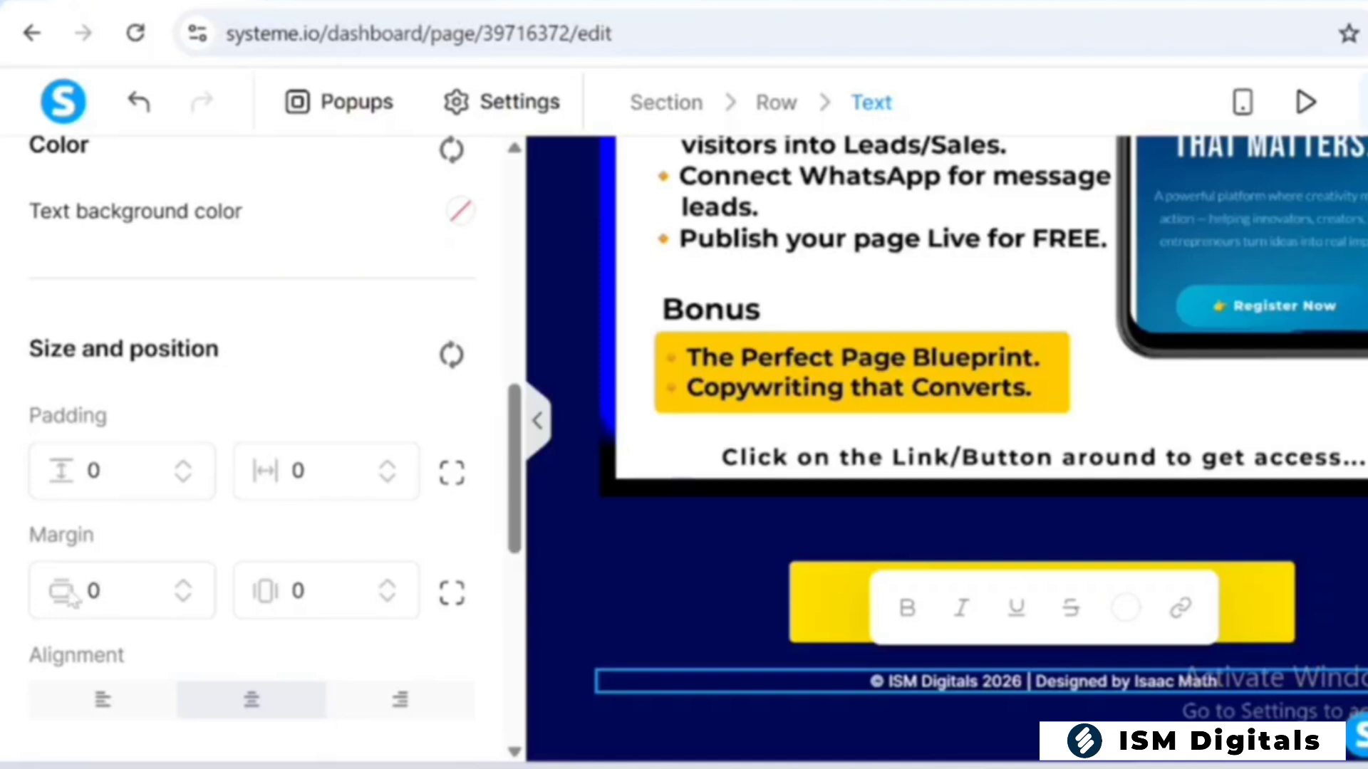
pyautogui.click(453, 595)
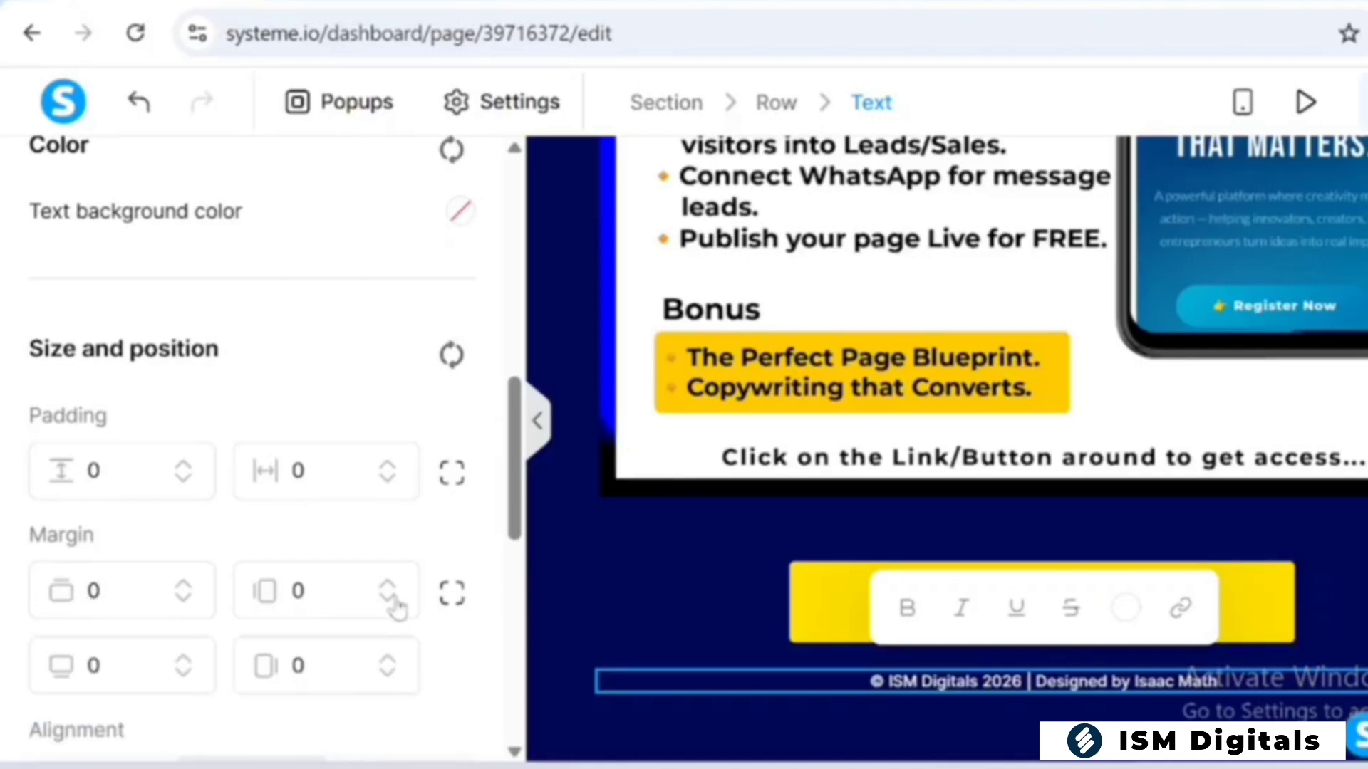
pyautogui.click(184, 586)
pyautogui.click(184, 586)
pyautogui.click(184, 586)
pyautogui.click(183, 585)
# Increase the footer copyright text's top margin a little further to add space below the button
pyautogui.click(184, 586)
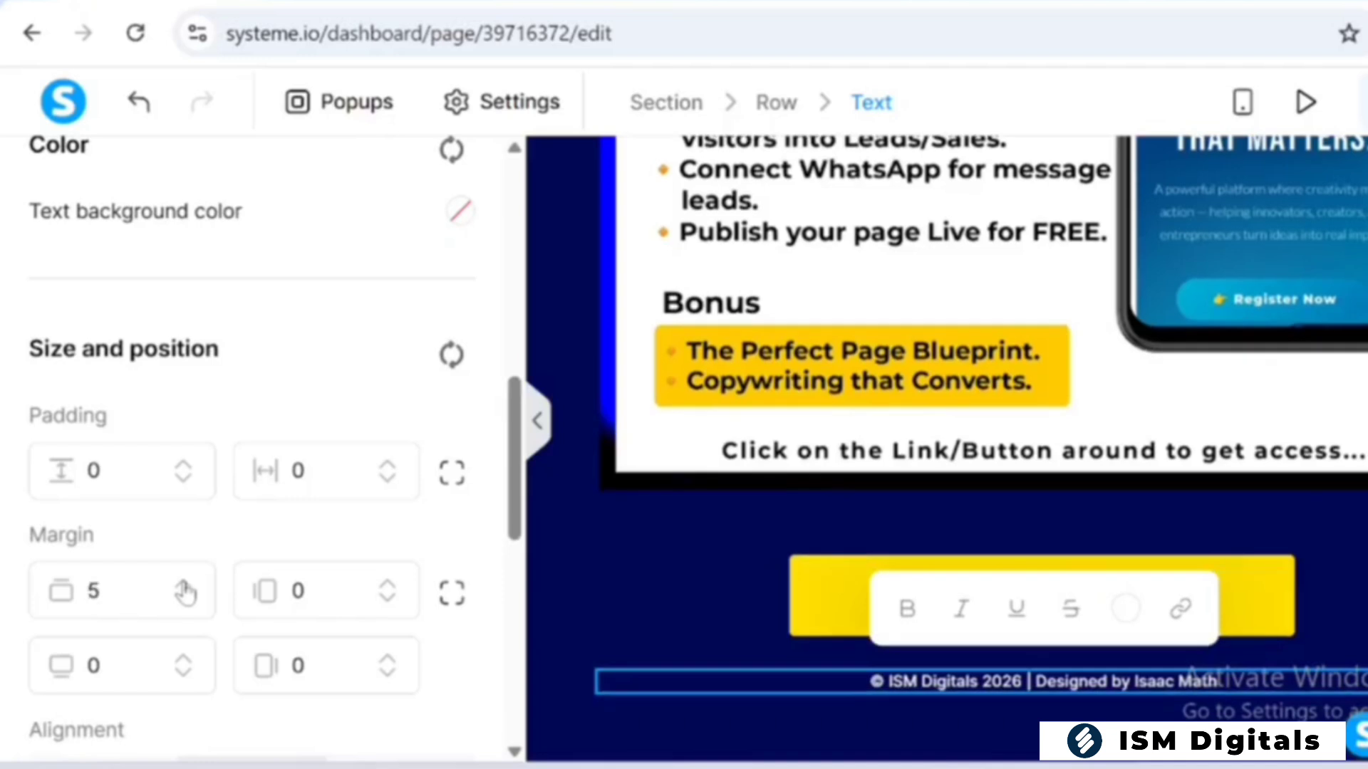
pyautogui.click(184, 586)
pyautogui.click(184, 586)
pyautogui.click(183, 585)
pyautogui.click(184, 586)
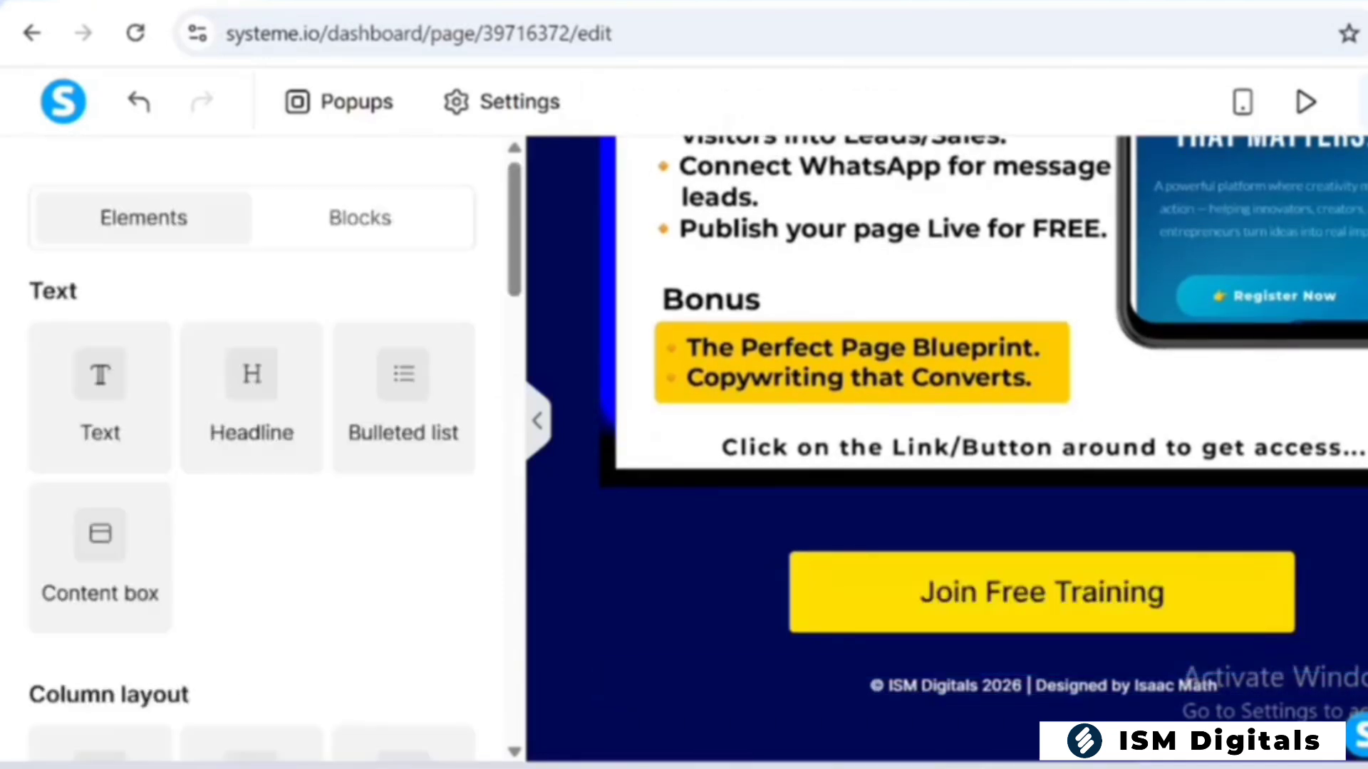
# Check the page in mobile view from the headline down to the footer, and return to the desktop view
pyautogui.scroll(6, 948, 448)
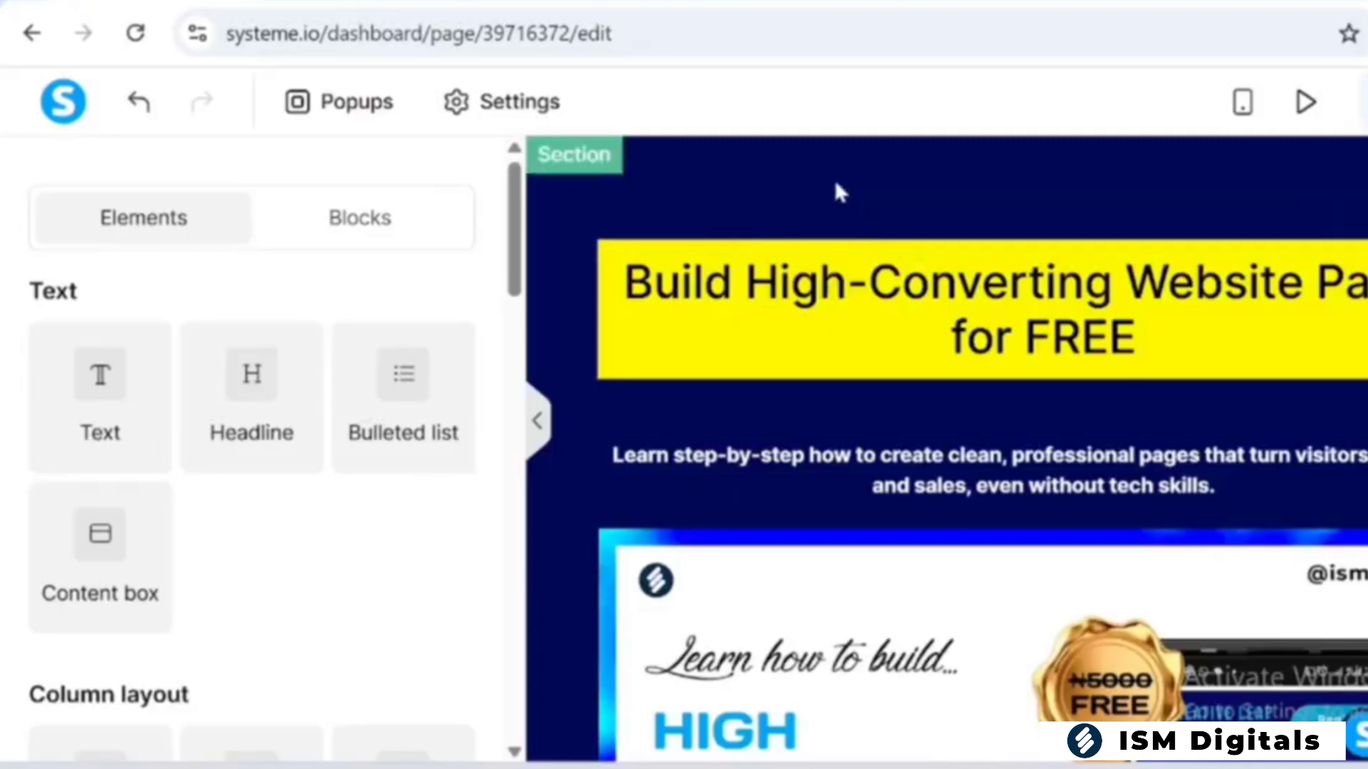
pyautogui.click(1247, 105)
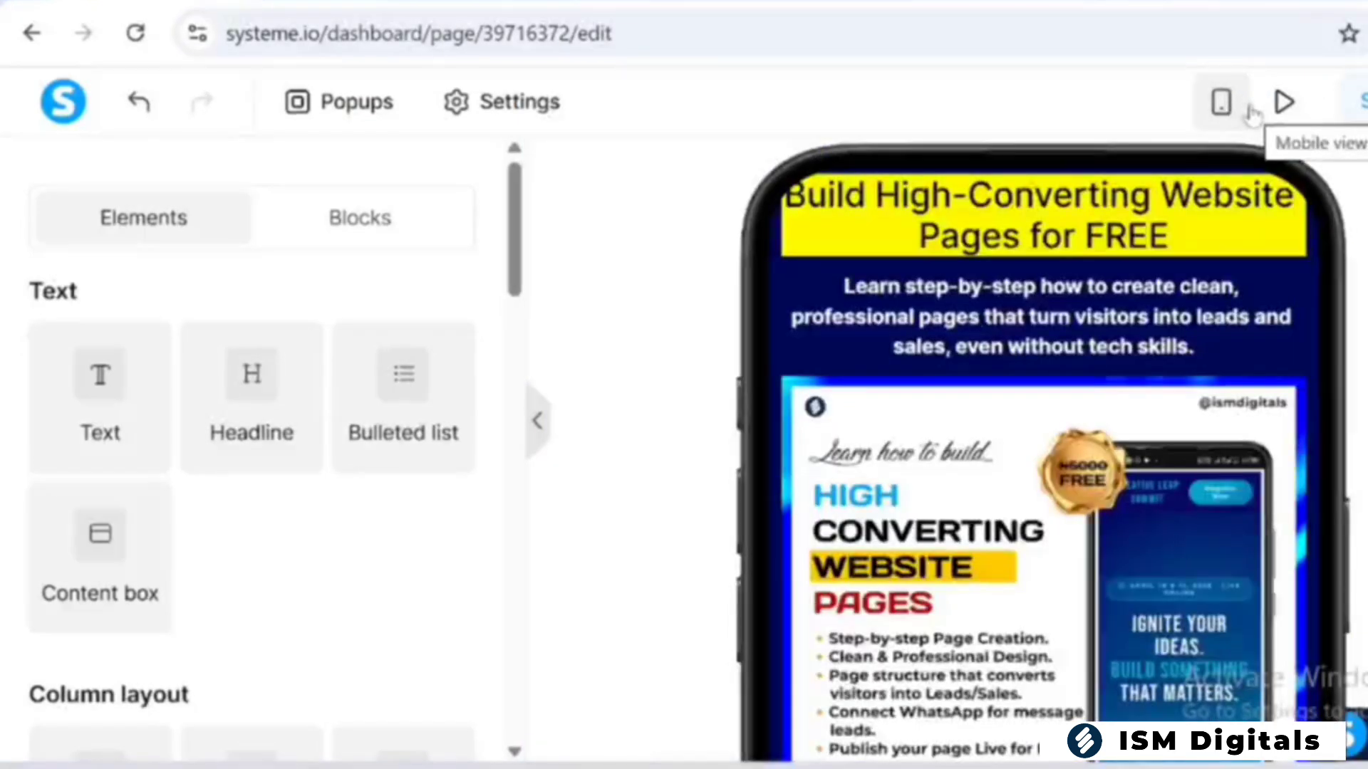
pyautogui.scroll(-7, 514, 232)
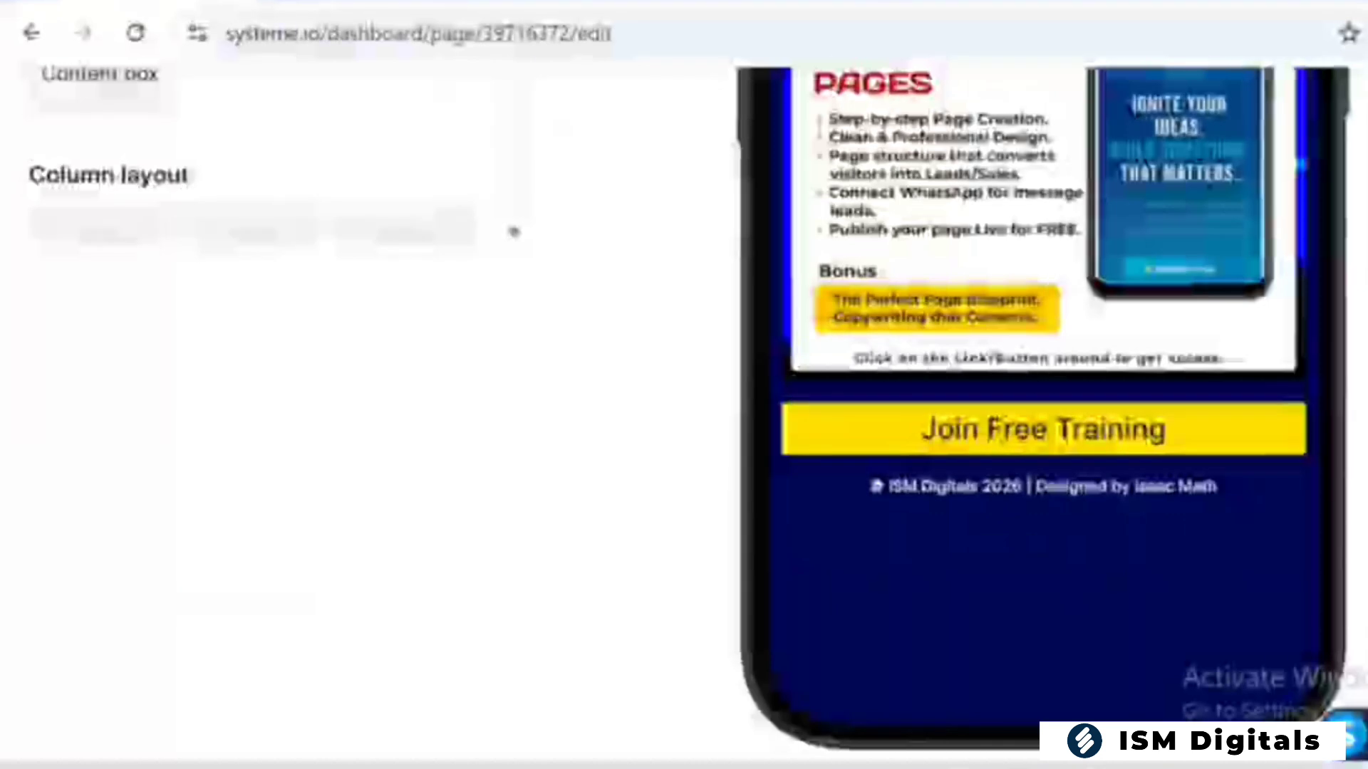
pyautogui.scroll(1, 514, 231)
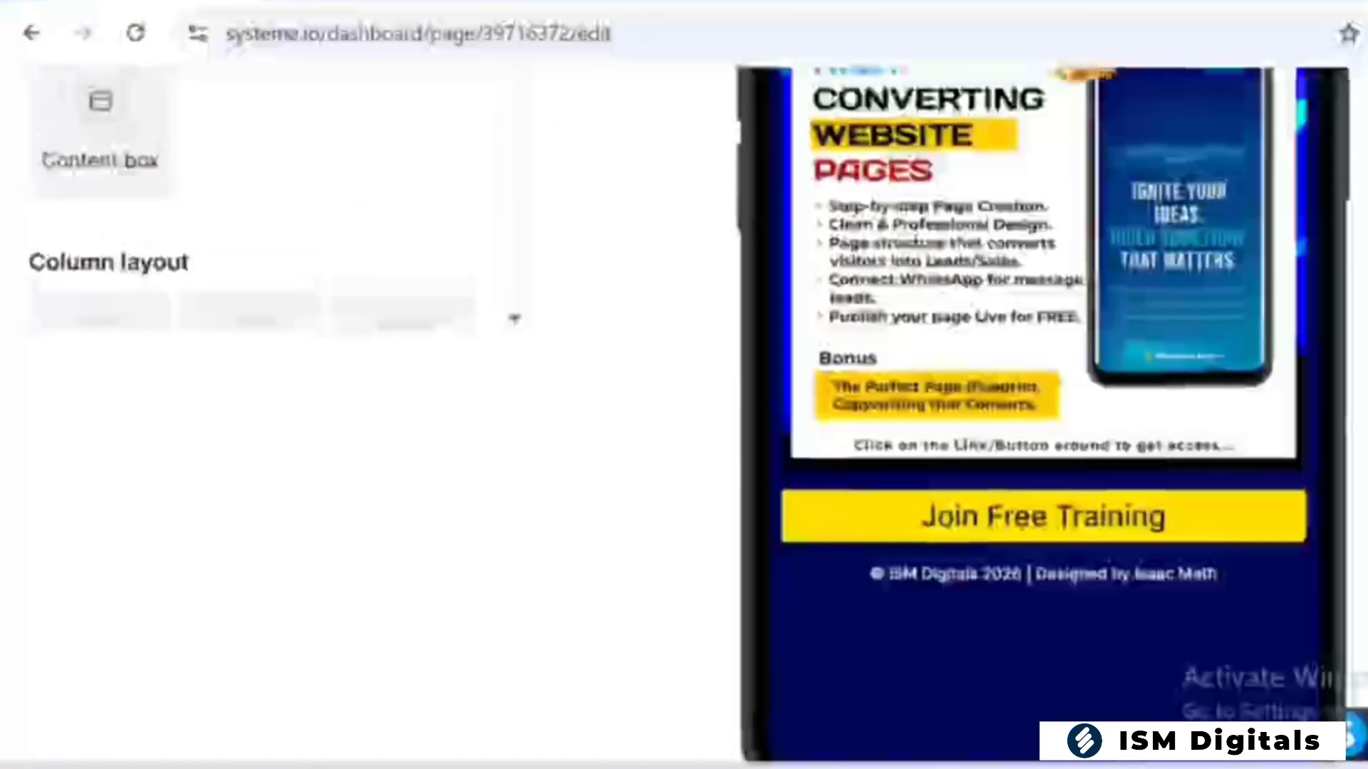
pyautogui.scroll(7, 1040, 413)
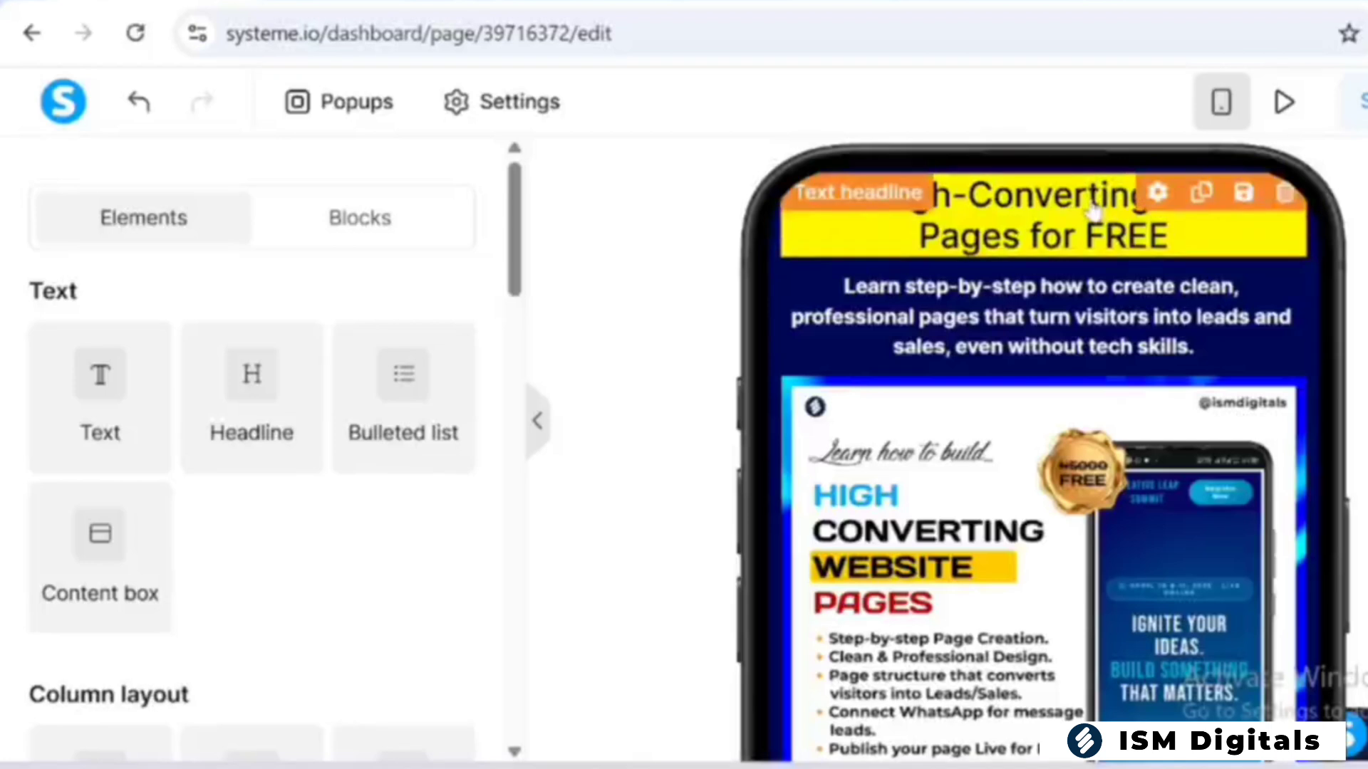
pyautogui.click(1214, 102)
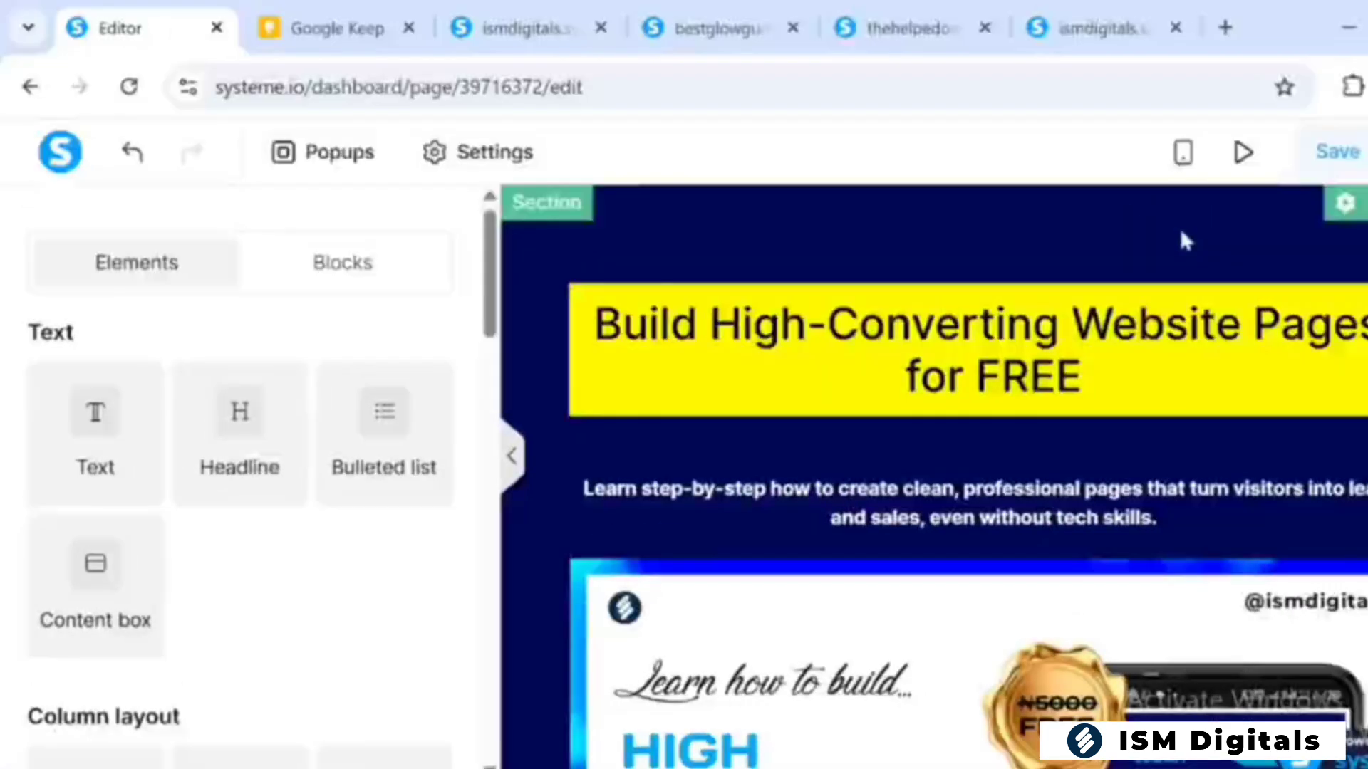
# Select the headline in mobile view and split its margin into individual sides
pyautogui.click(1182, 152)
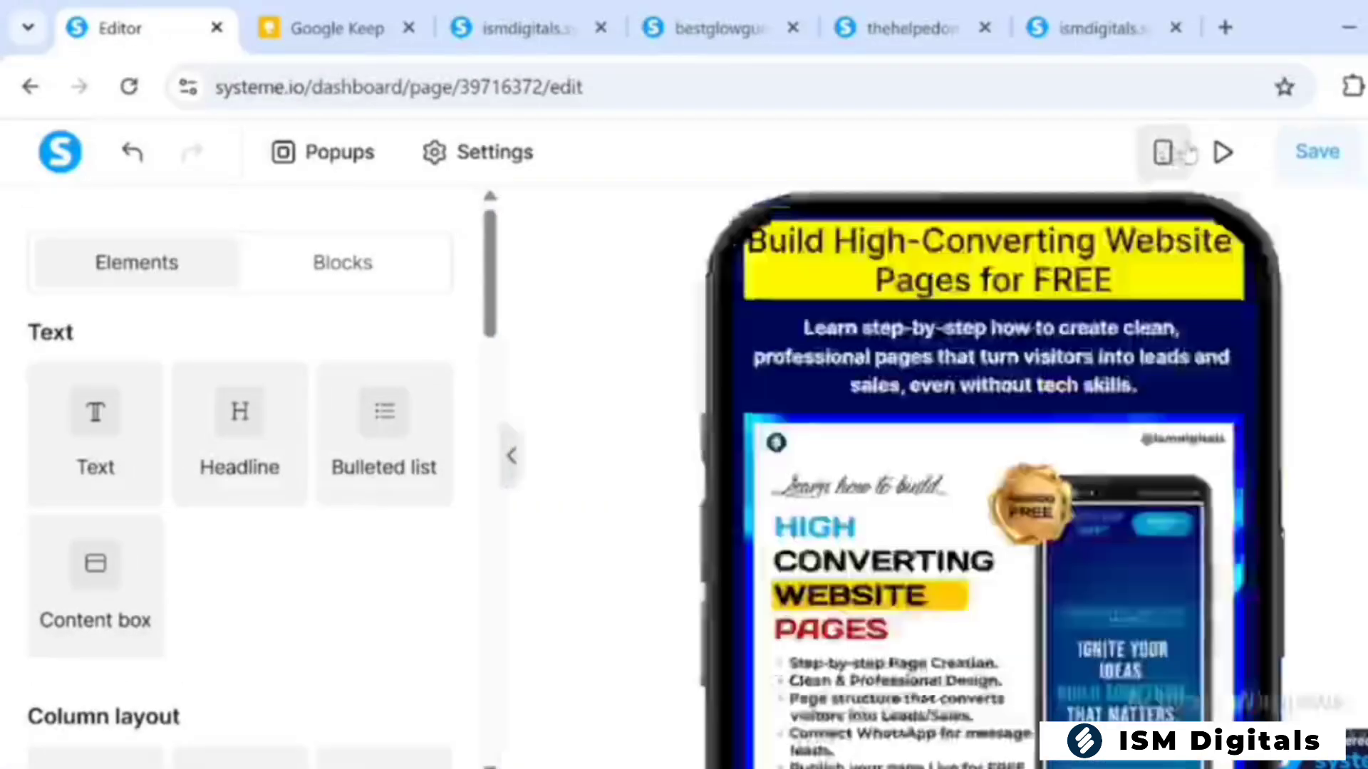
pyautogui.tripleClick(1043, 270)
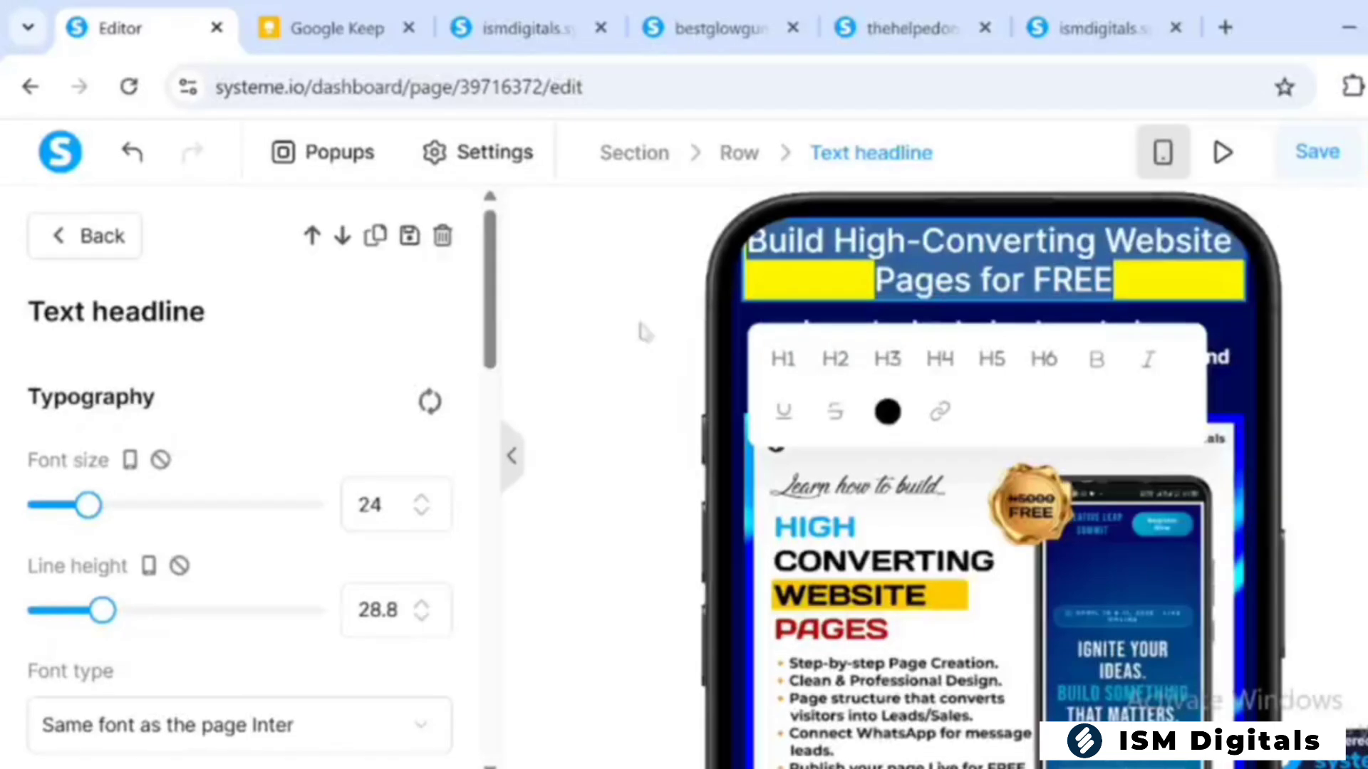
pyautogui.scroll(-3, 491, 285)
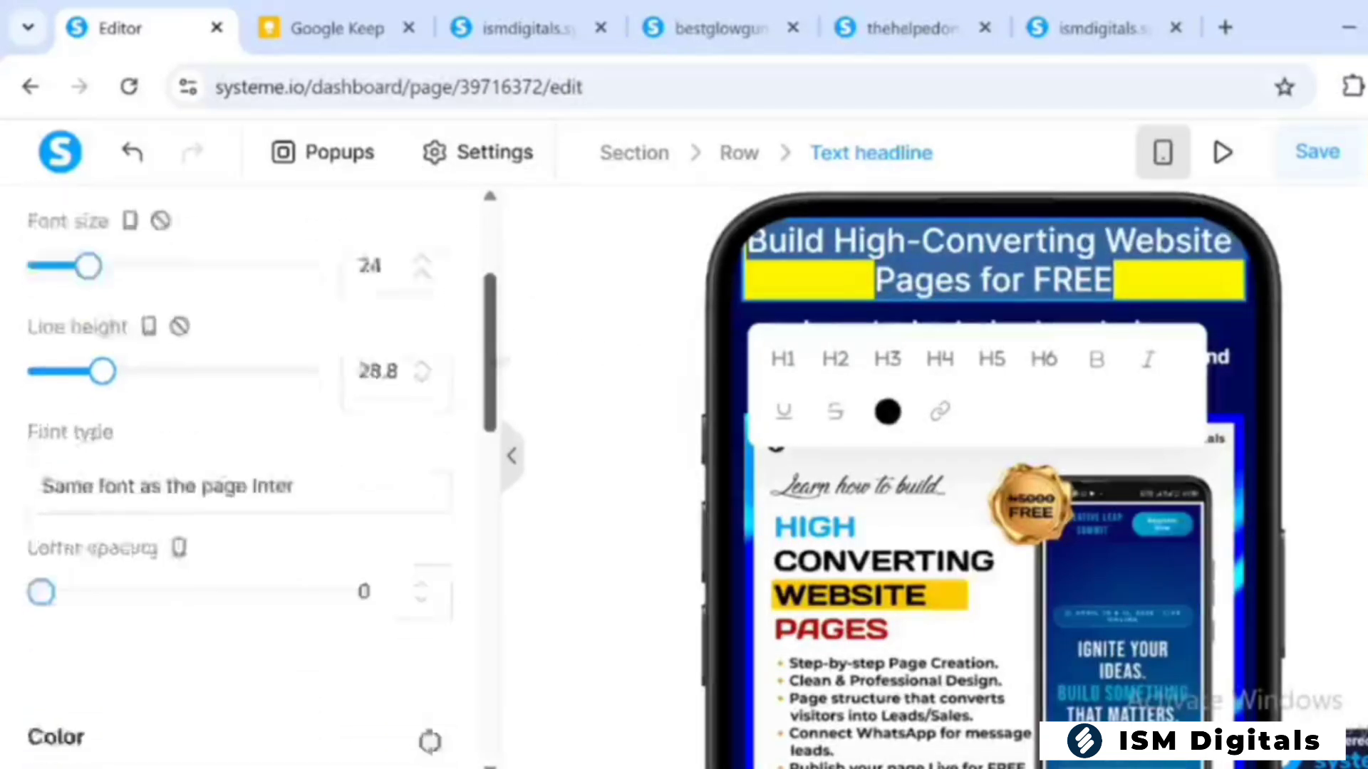
pyautogui.moveTo(493, 349); pyautogui.dragTo(493, 529)
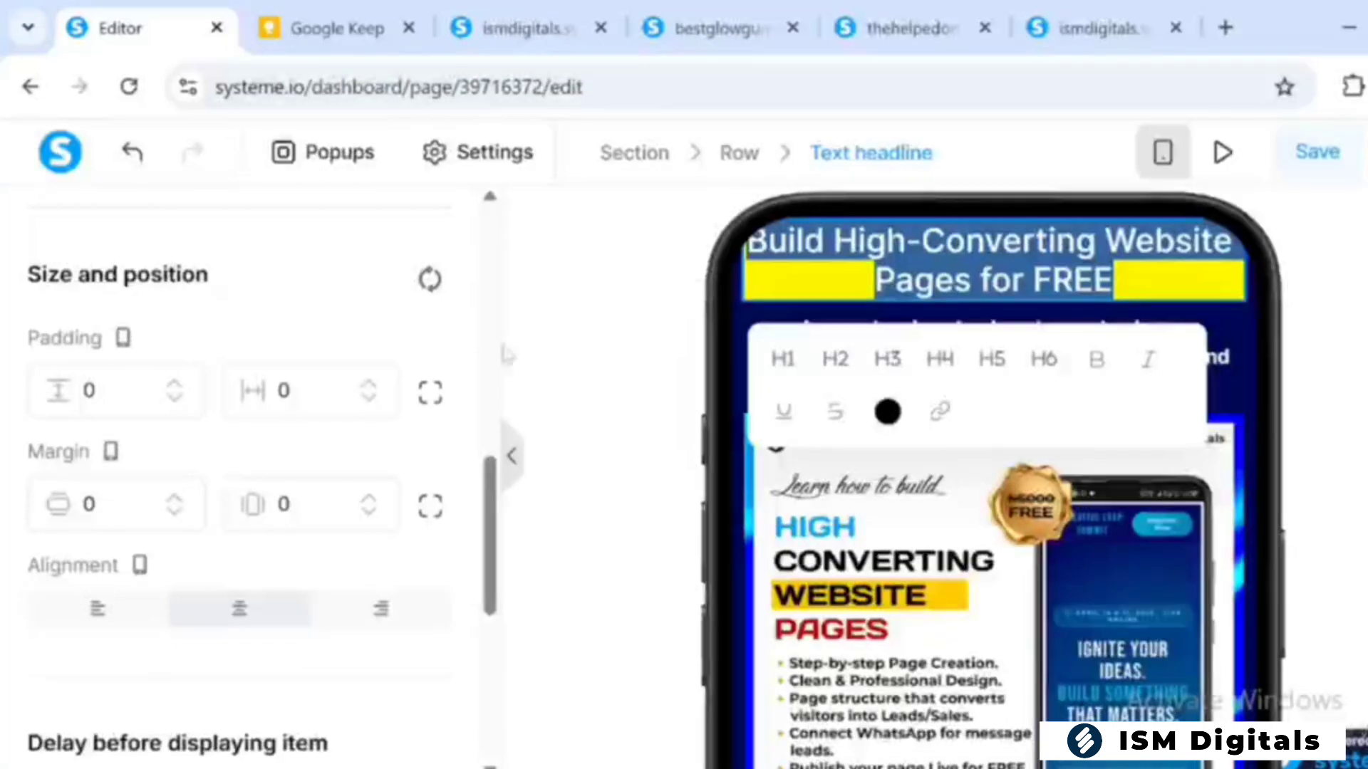
pyautogui.click(429, 508)
# Raise the headline's top margin in mobile view to 30 and deselect it
pyautogui.click(174, 499)
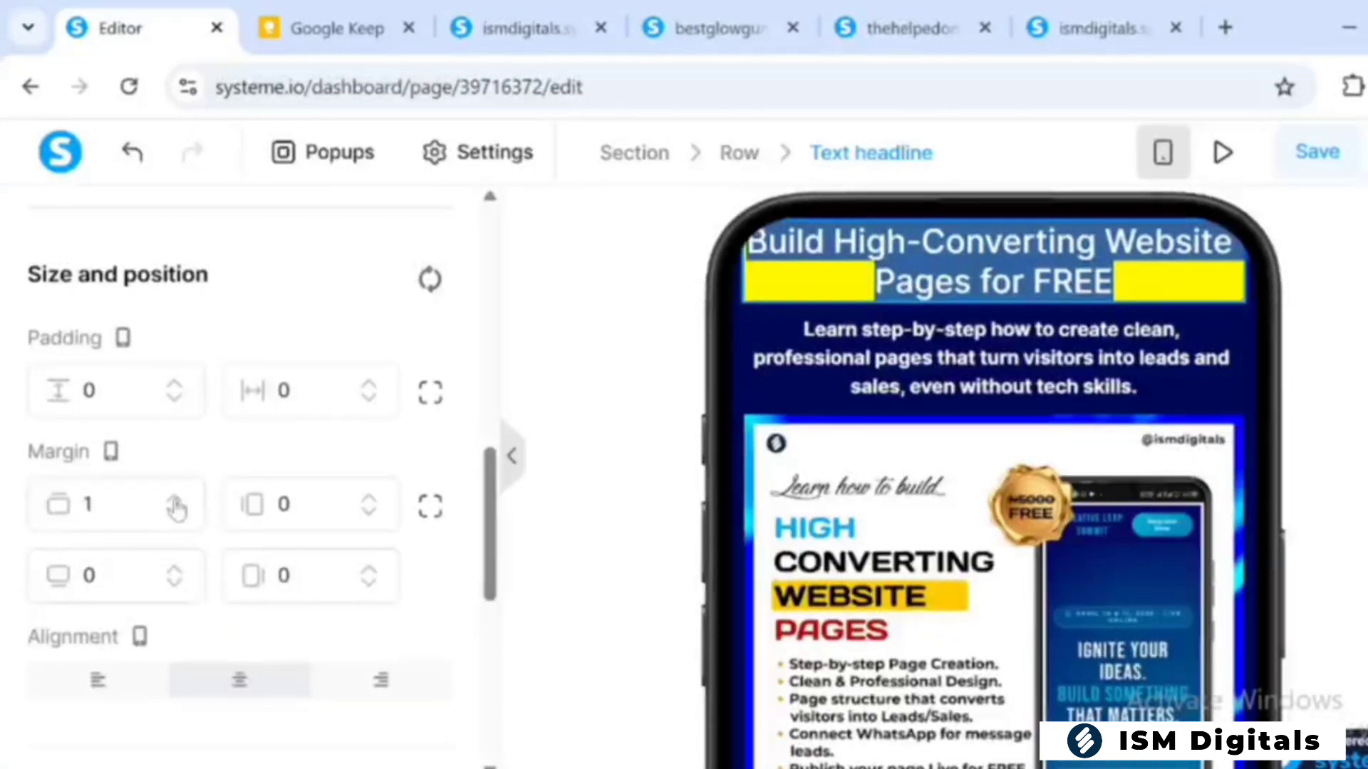
pyautogui.click(175, 498)
pyautogui.click(174, 499)
pyautogui.click(174, 499)
pyautogui.click(175, 498)
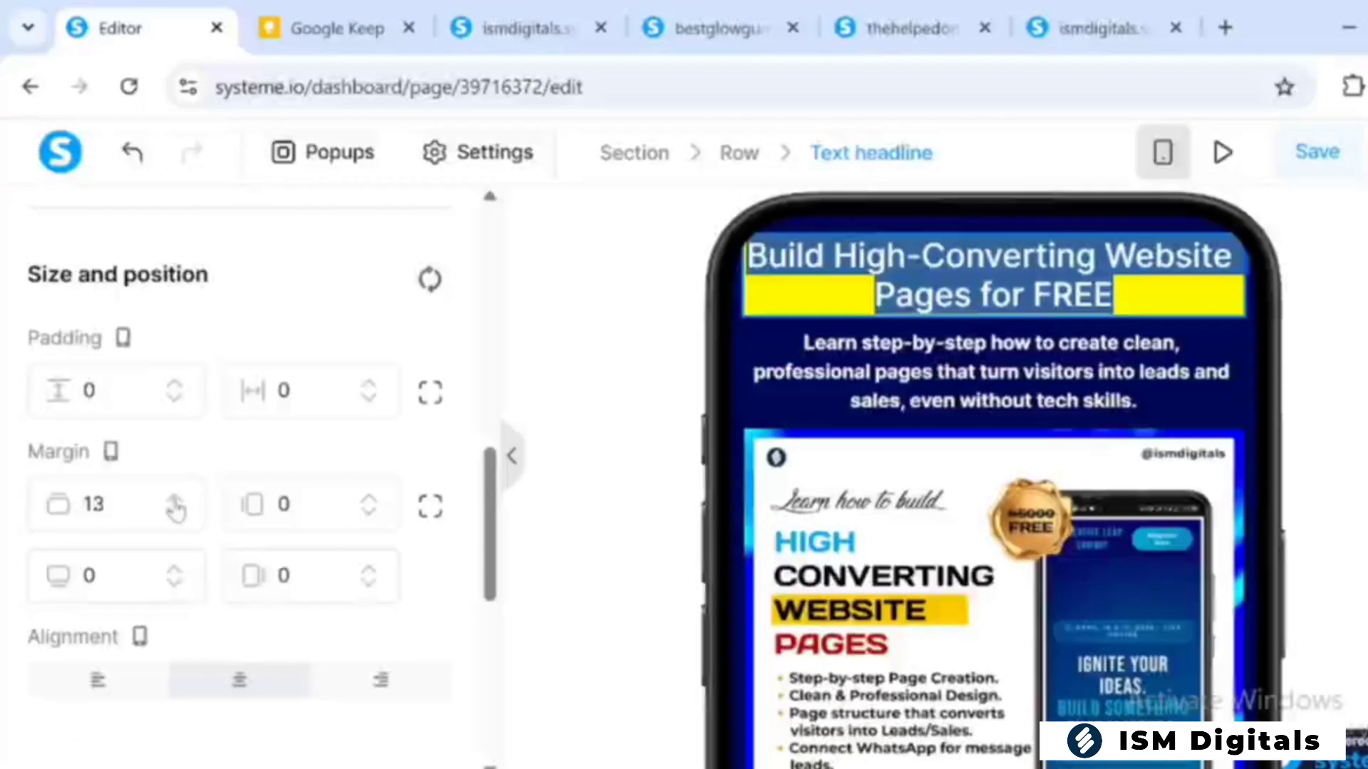
pyautogui.click(175, 500)
pyautogui.click(175, 500)
pyautogui.click(175, 500)
pyautogui.click(175, 500)
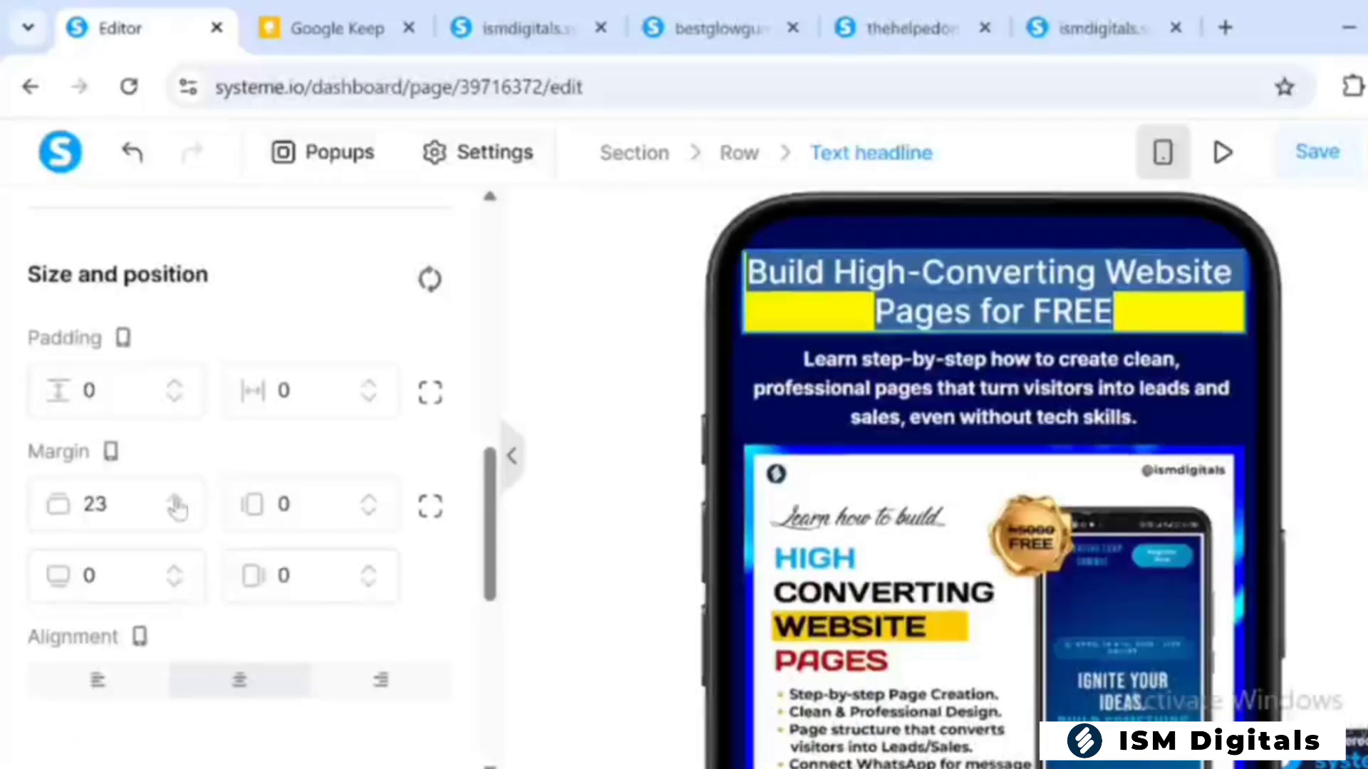
pyautogui.click(175, 500)
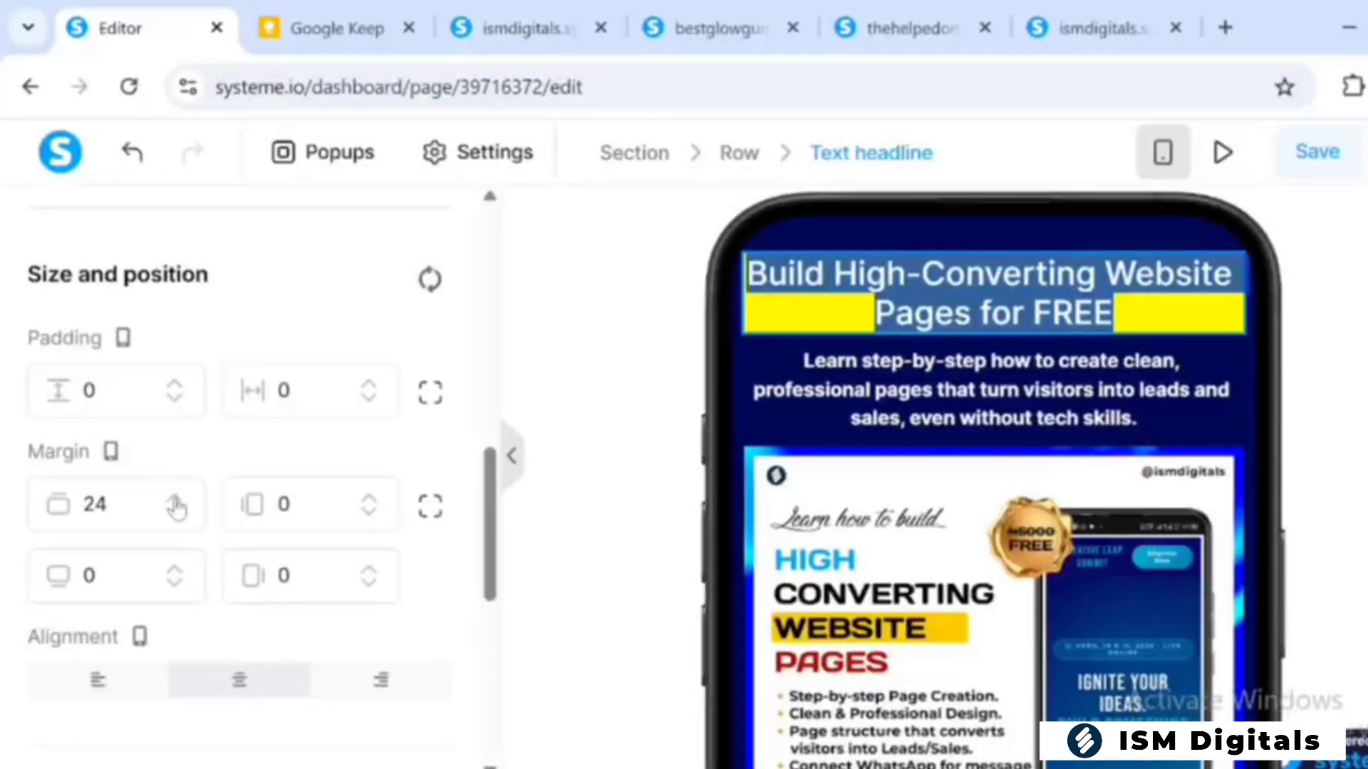
pyautogui.click(174, 500)
pyautogui.click(174, 500)
pyautogui.click(175, 500)
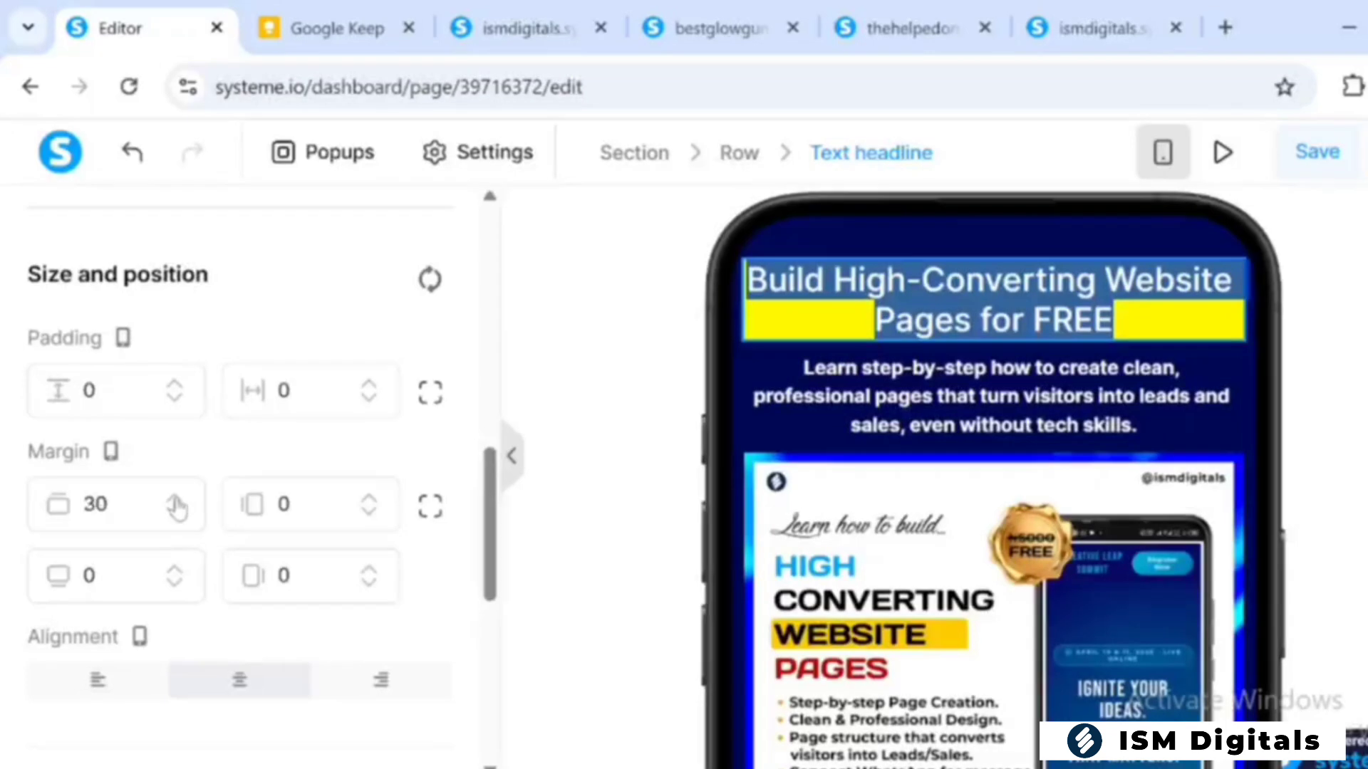
pyautogui.click(849, 221)
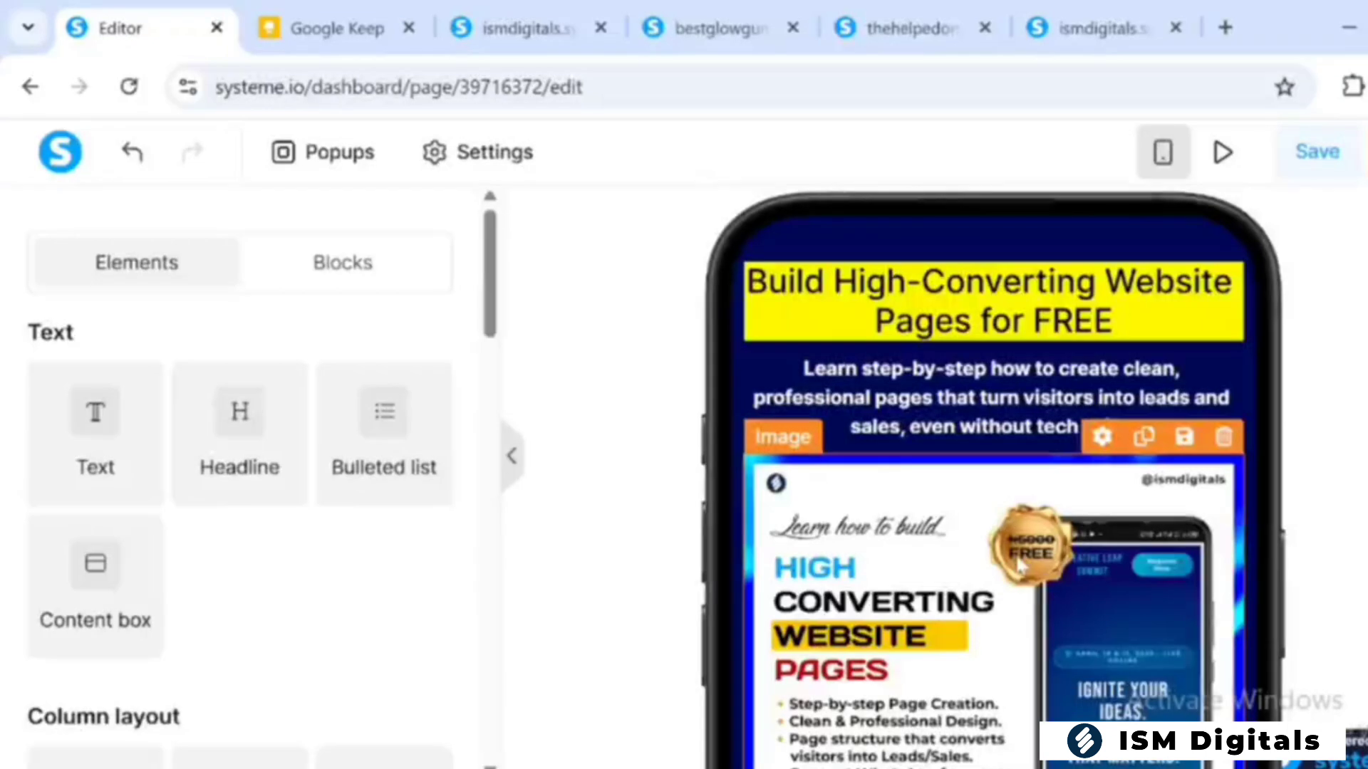
# Look over the mobile layout, return to the desktop view and save the page
pyautogui.scroll(-7, 1020, 565)
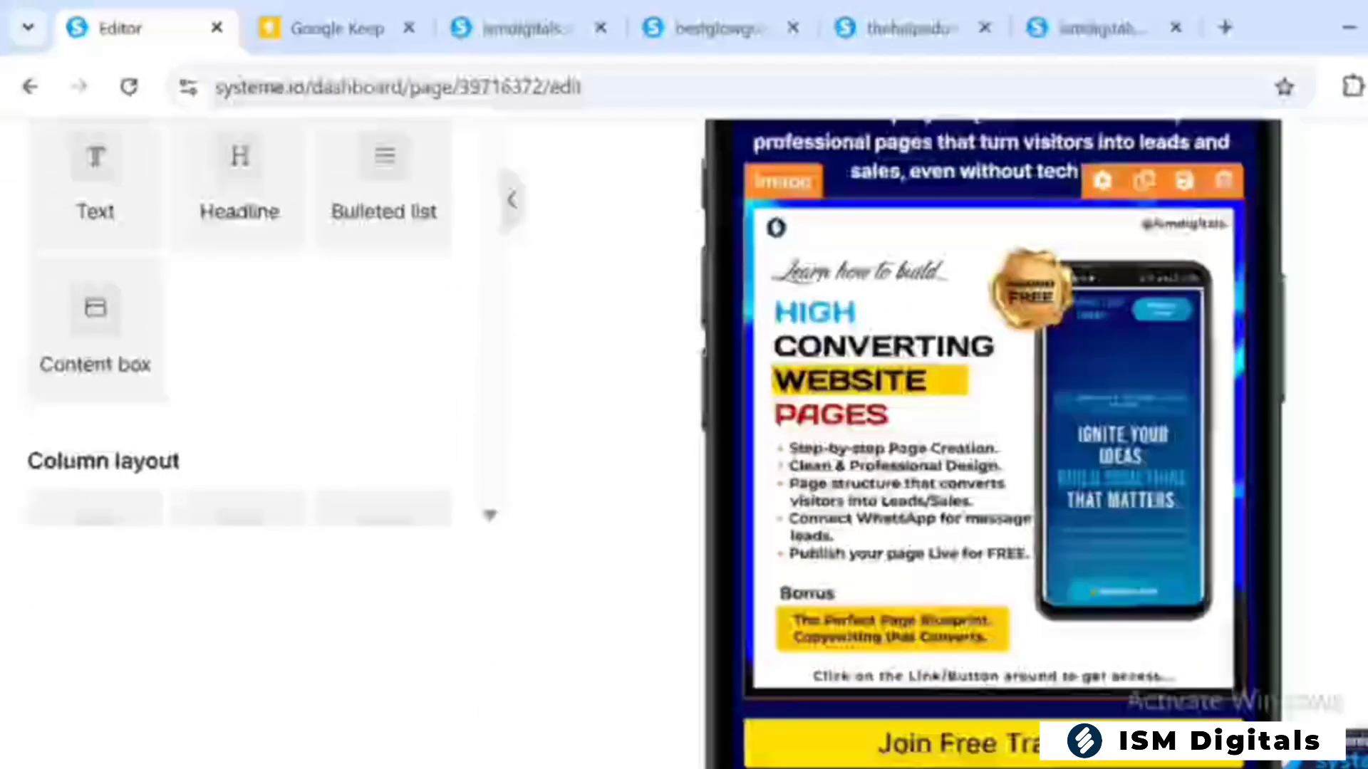
pyautogui.scroll(7, 1022, 563)
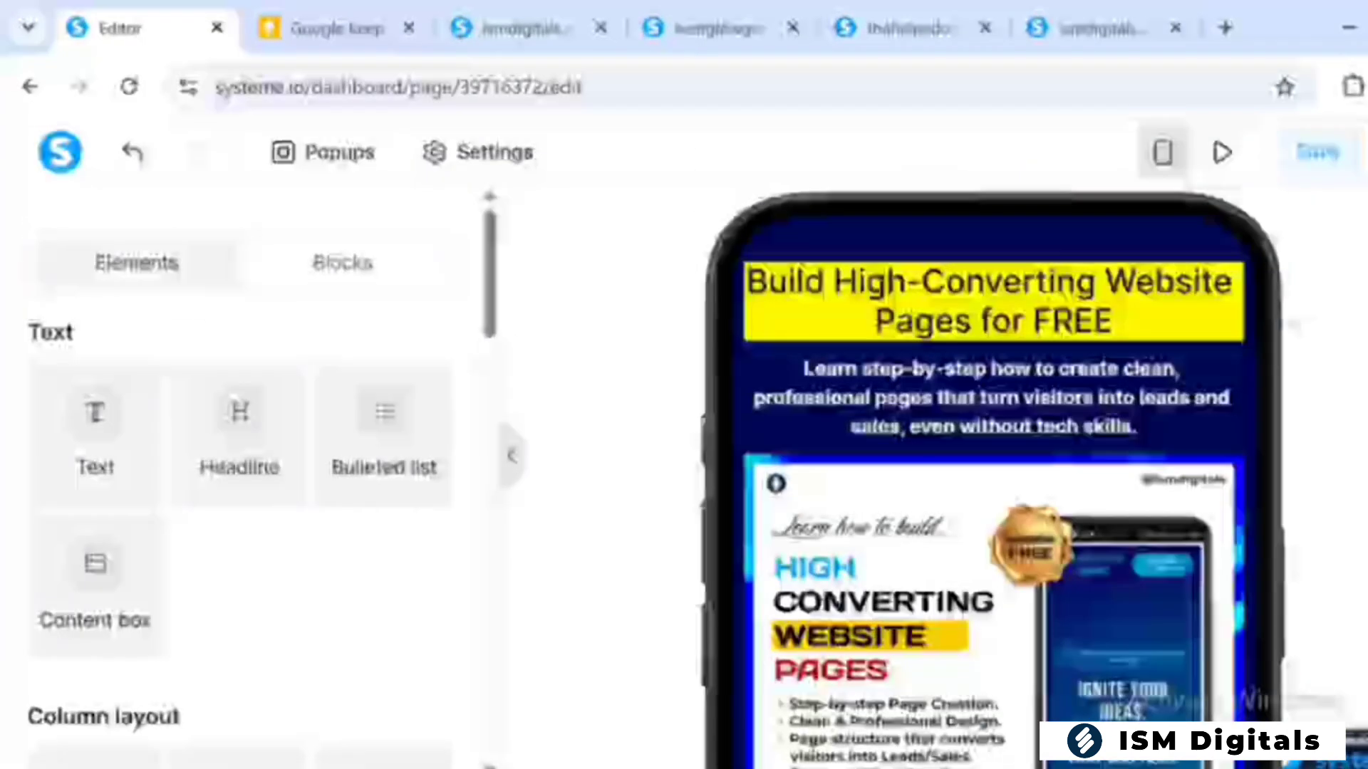
pyautogui.click(1161, 154)
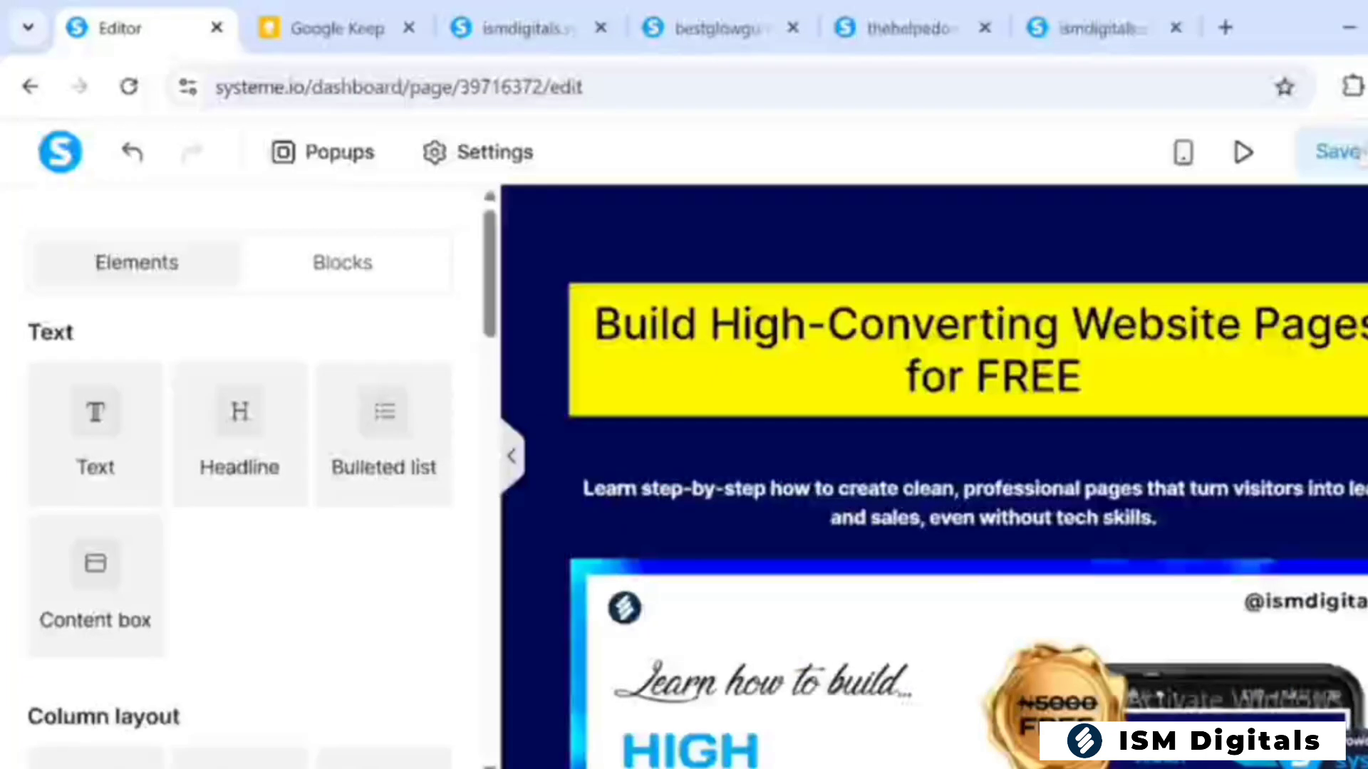
pyautogui.click(1358, 157)
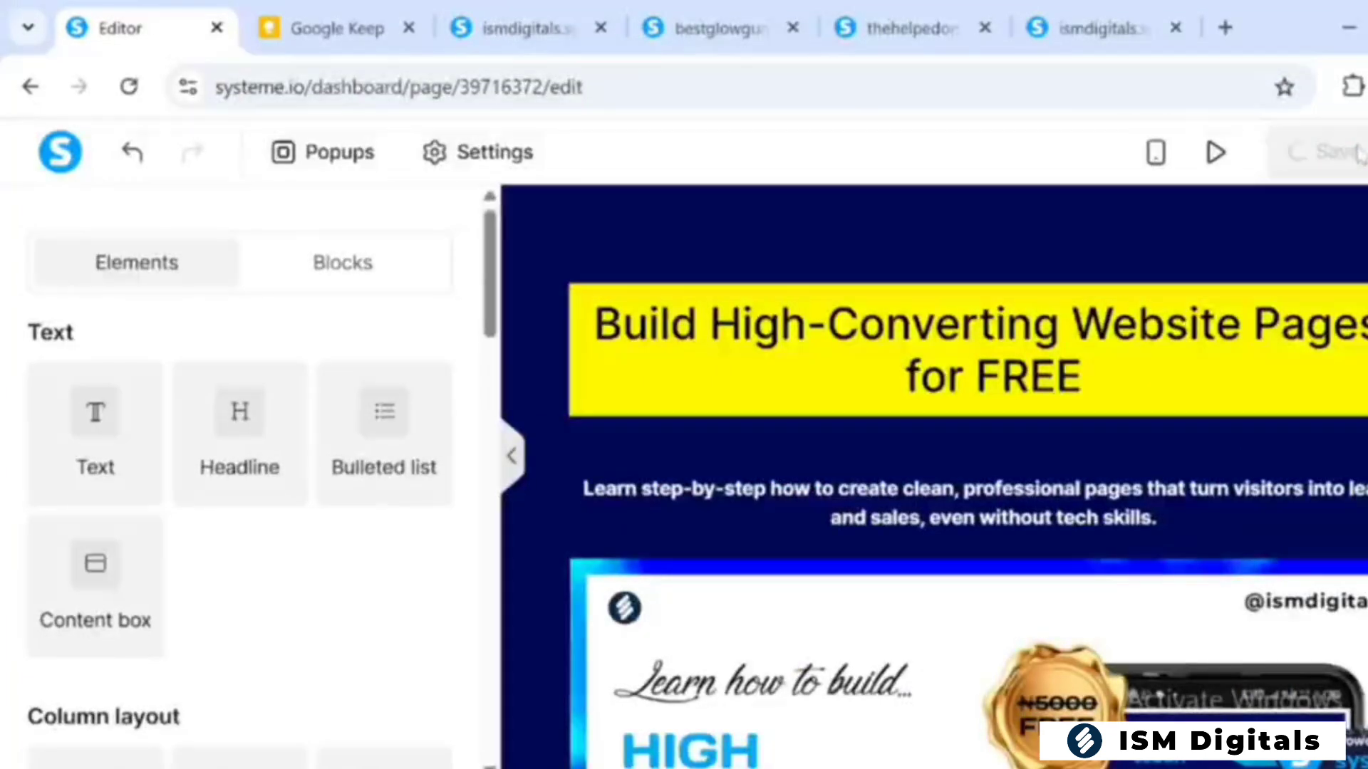
# Reload the live page at ismdigitals.systeme.io/tp and review it from the headline to the footer
pyautogui.click(1108, 30)
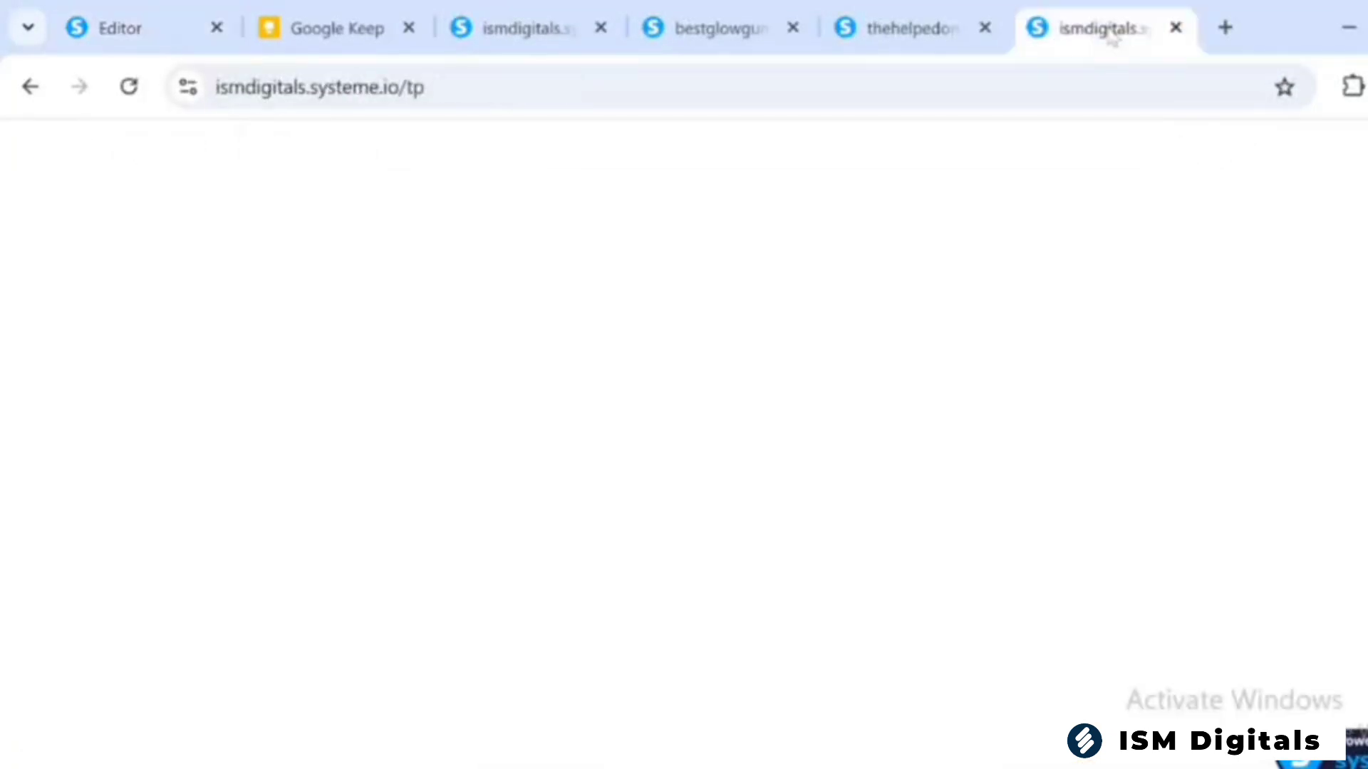
pyautogui.click(136, 100)
pyautogui.click(129, 87)
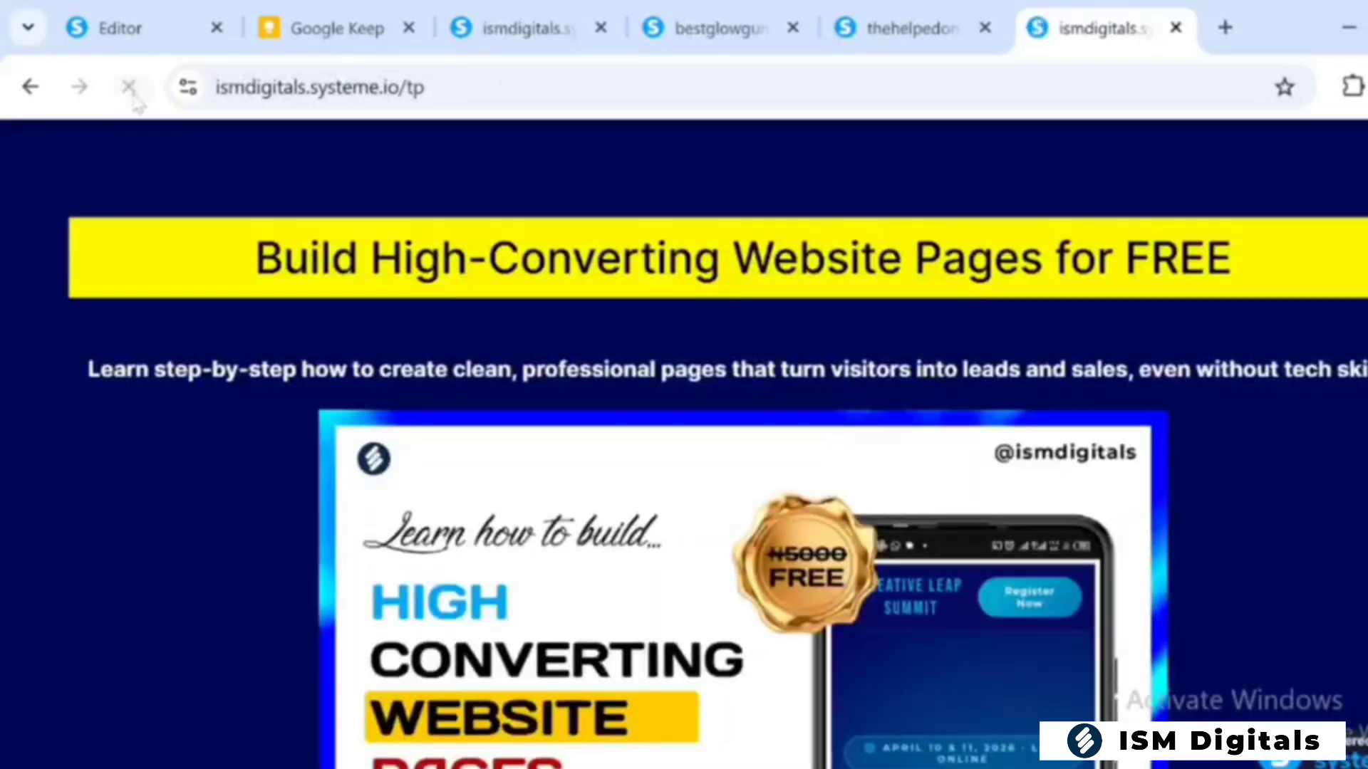
pyautogui.scroll(-15, 712, 427)
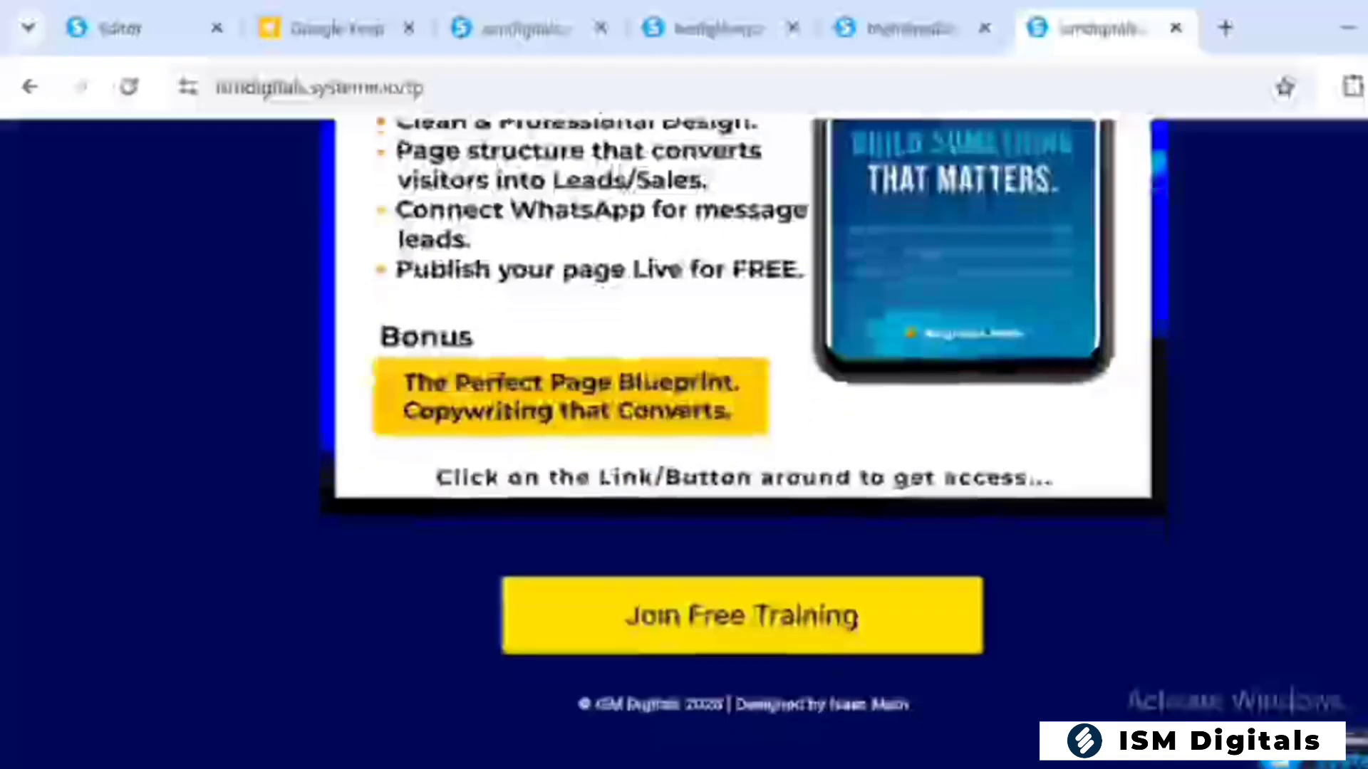
pyautogui.scroll(12, 712, 427)
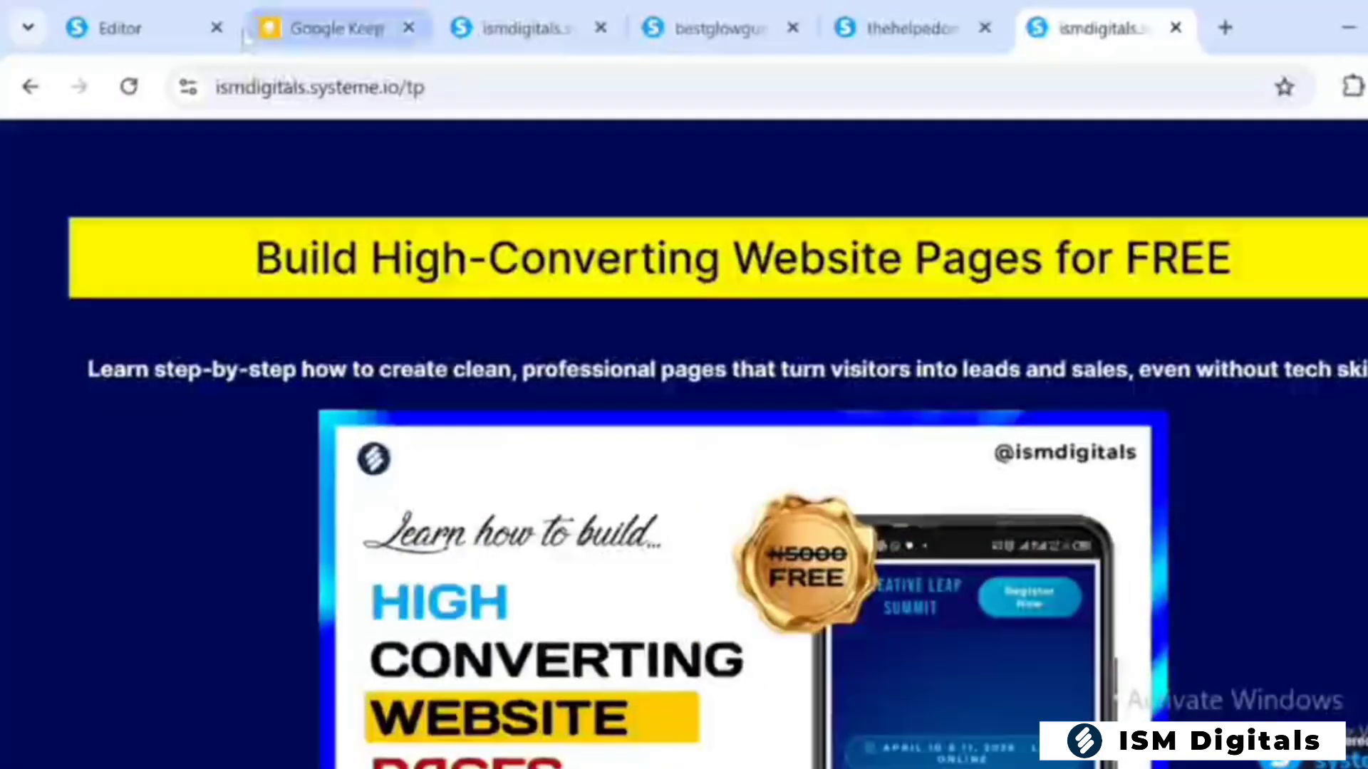
# Return to the page editor and review the lower part of the page with the button and footer
pyautogui.moveTo(319, 33)
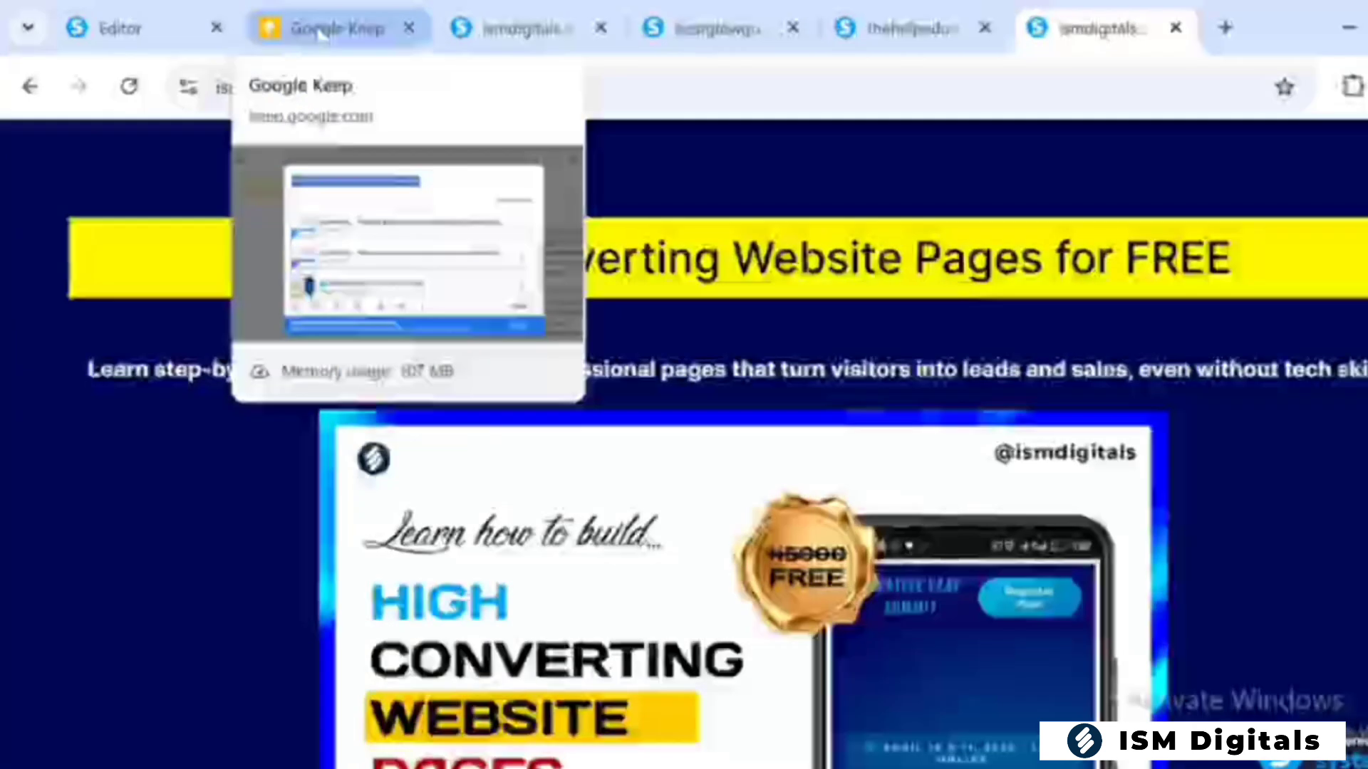
pyautogui.click(121, 28)
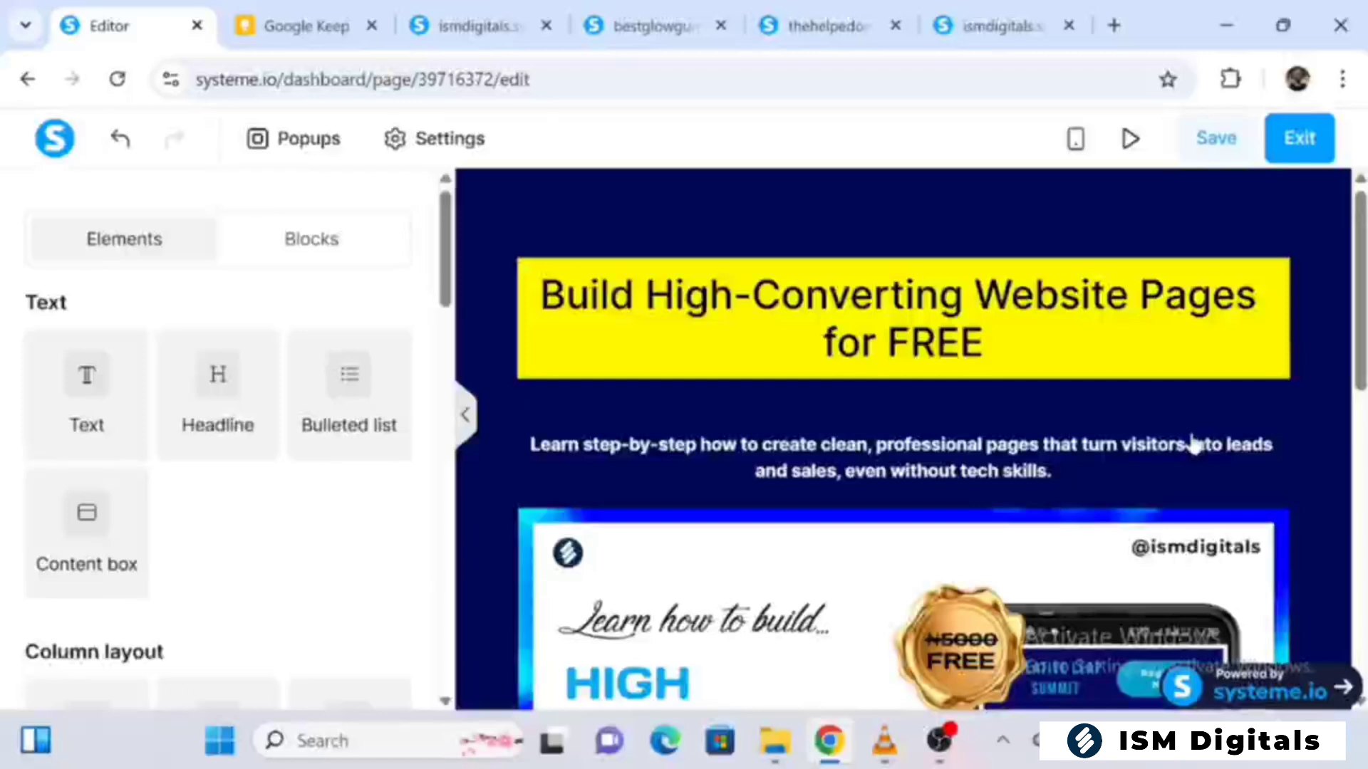
pyautogui.scroll(-10, 1194, 445)
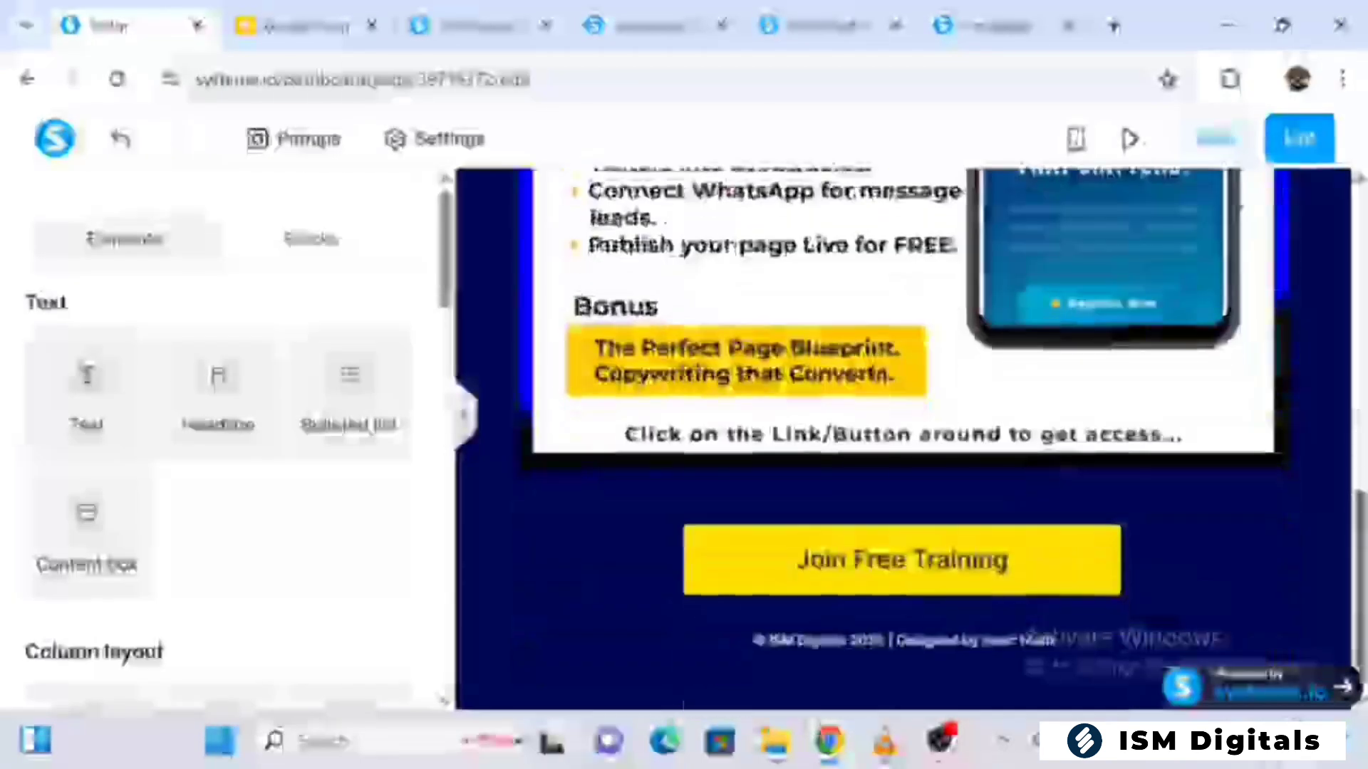